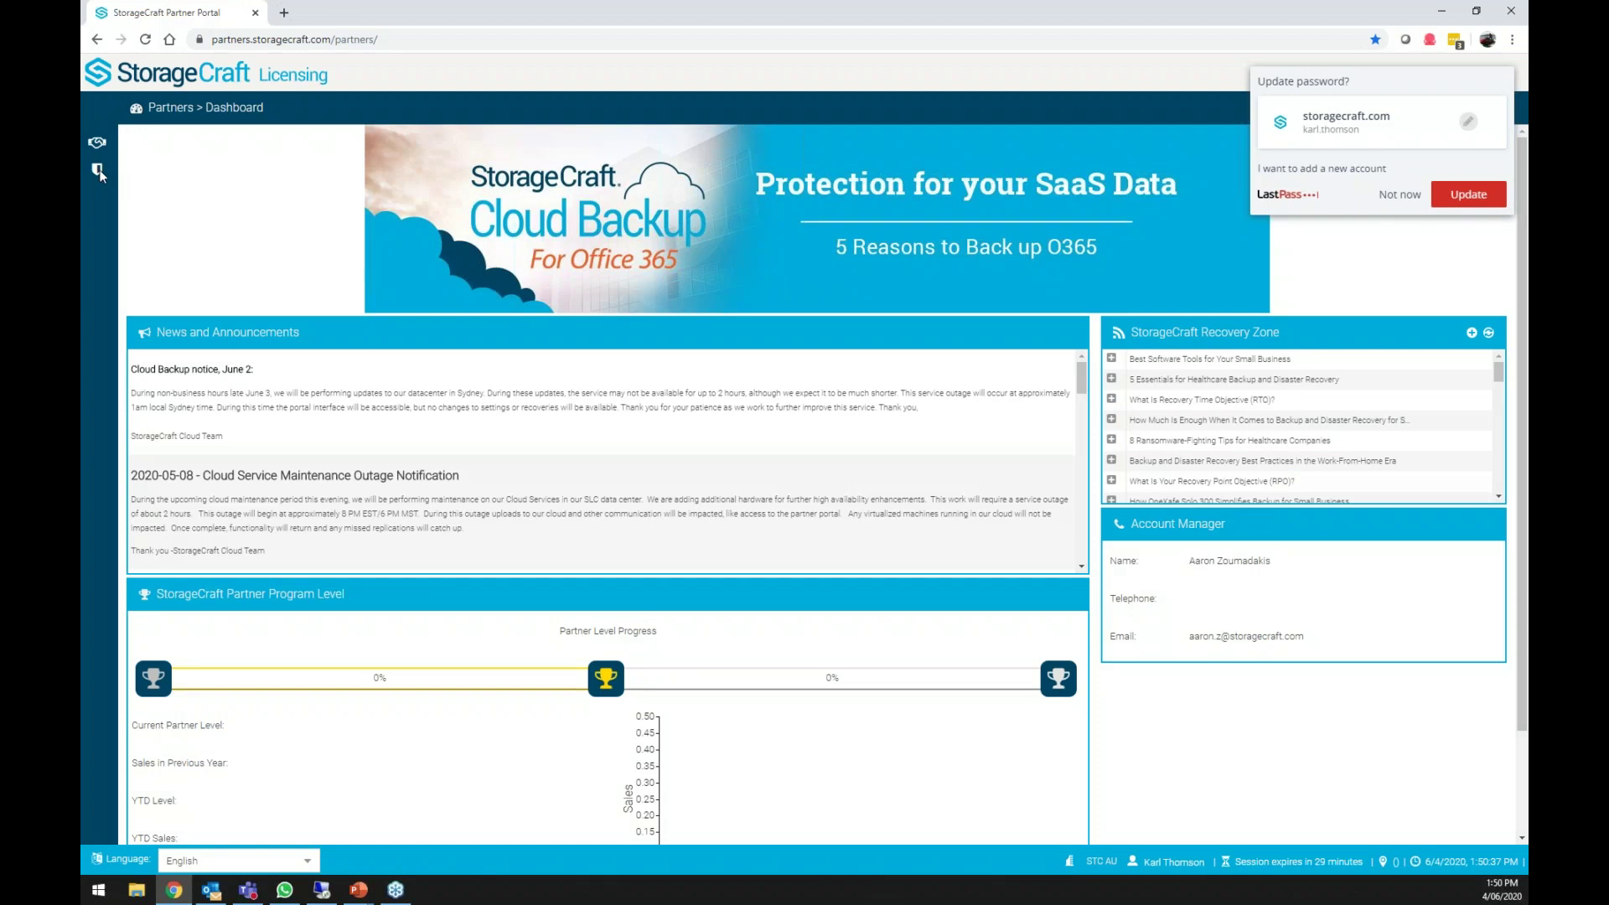
# Dismiss the password update prompt and open Cloud Services for Managed Service Providers (MSP).
pyautogui.click(1401, 196)
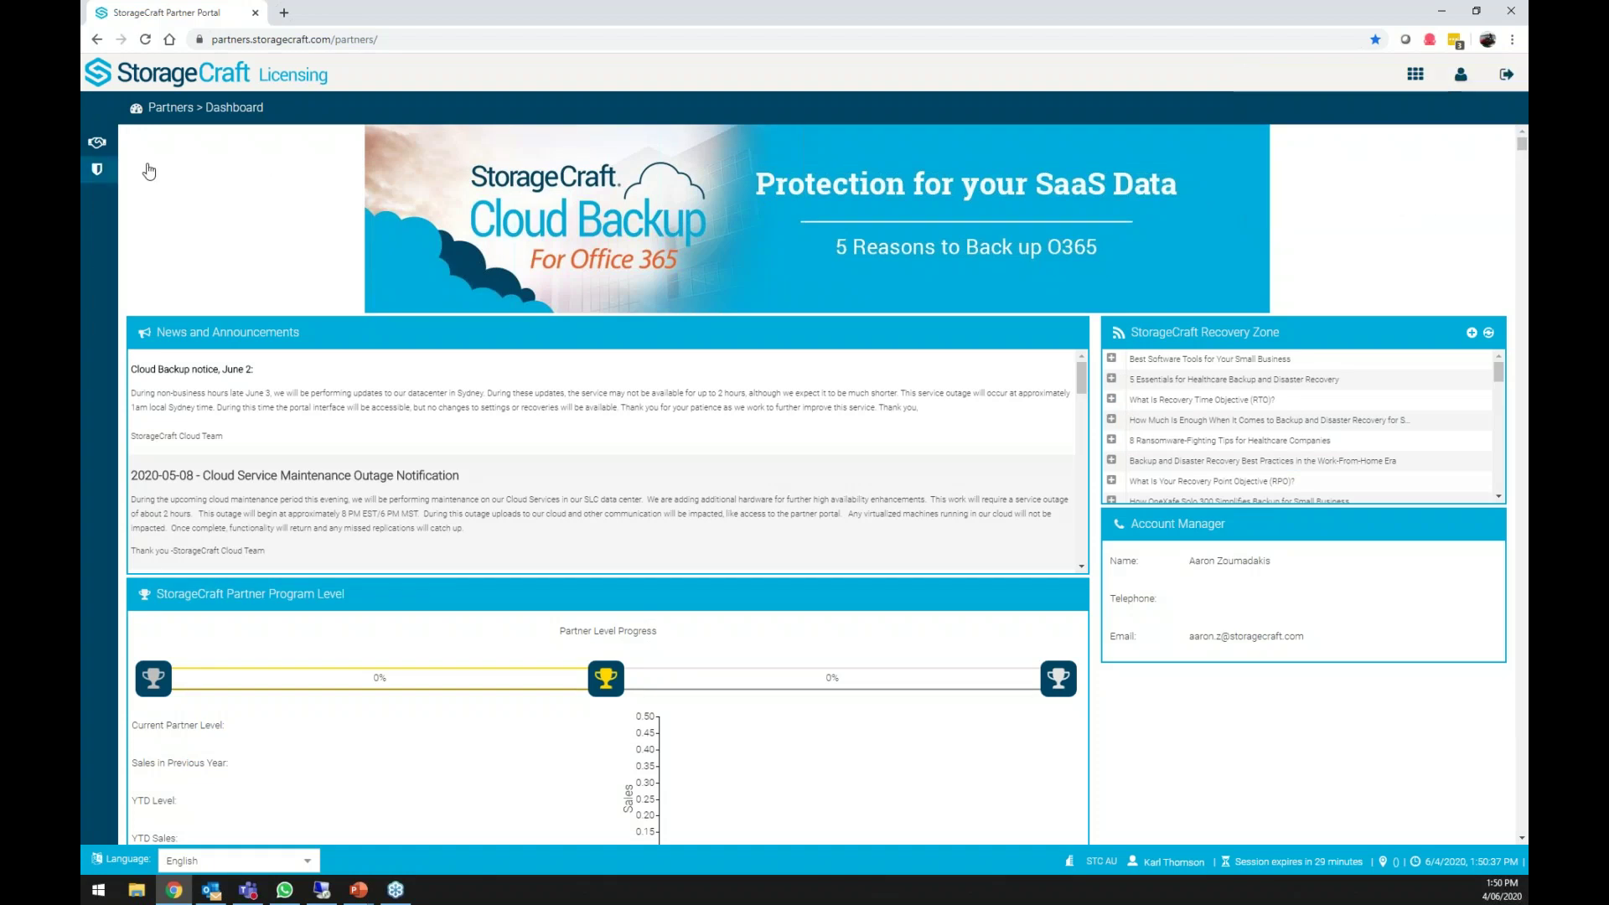
pyautogui.click(97, 170)
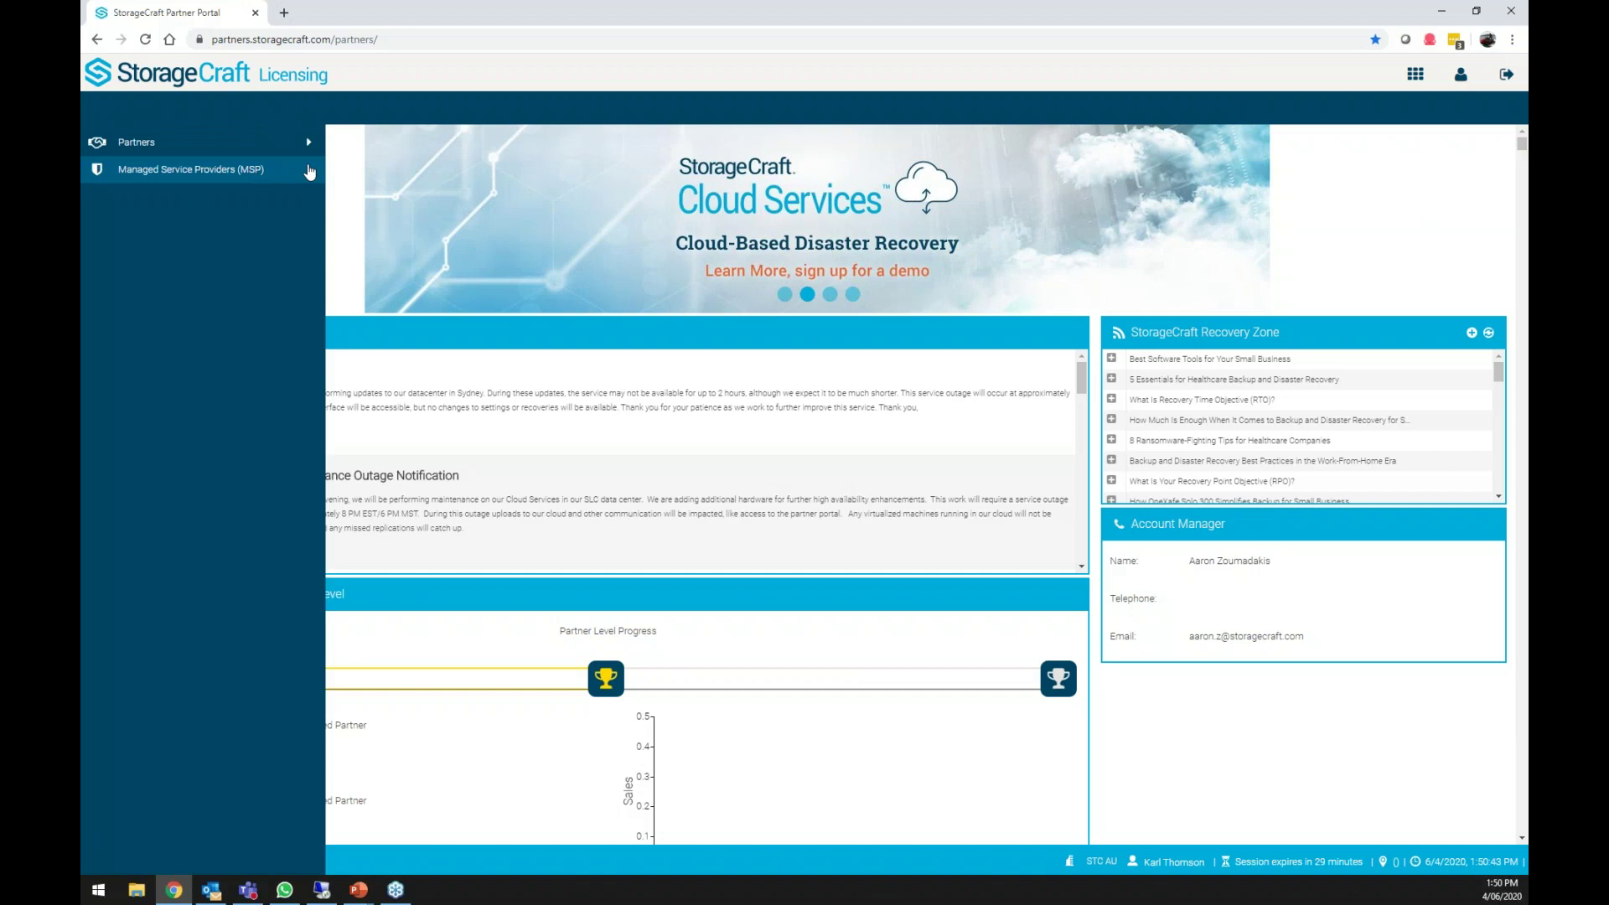
pyautogui.click(309, 172)
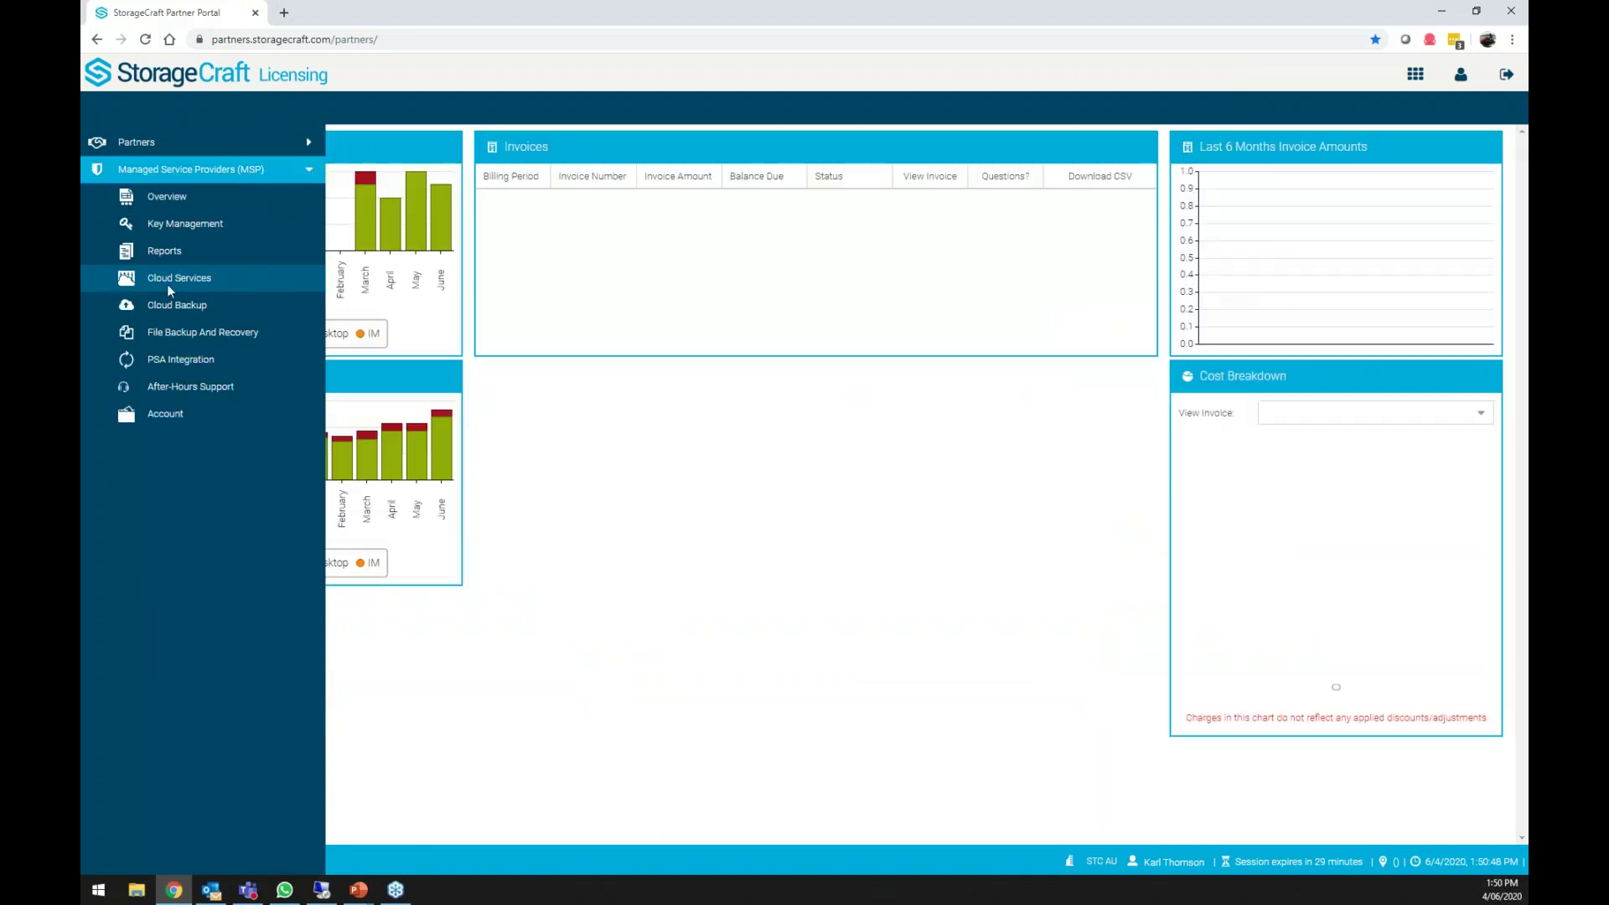
pyautogui.click(199, 282)
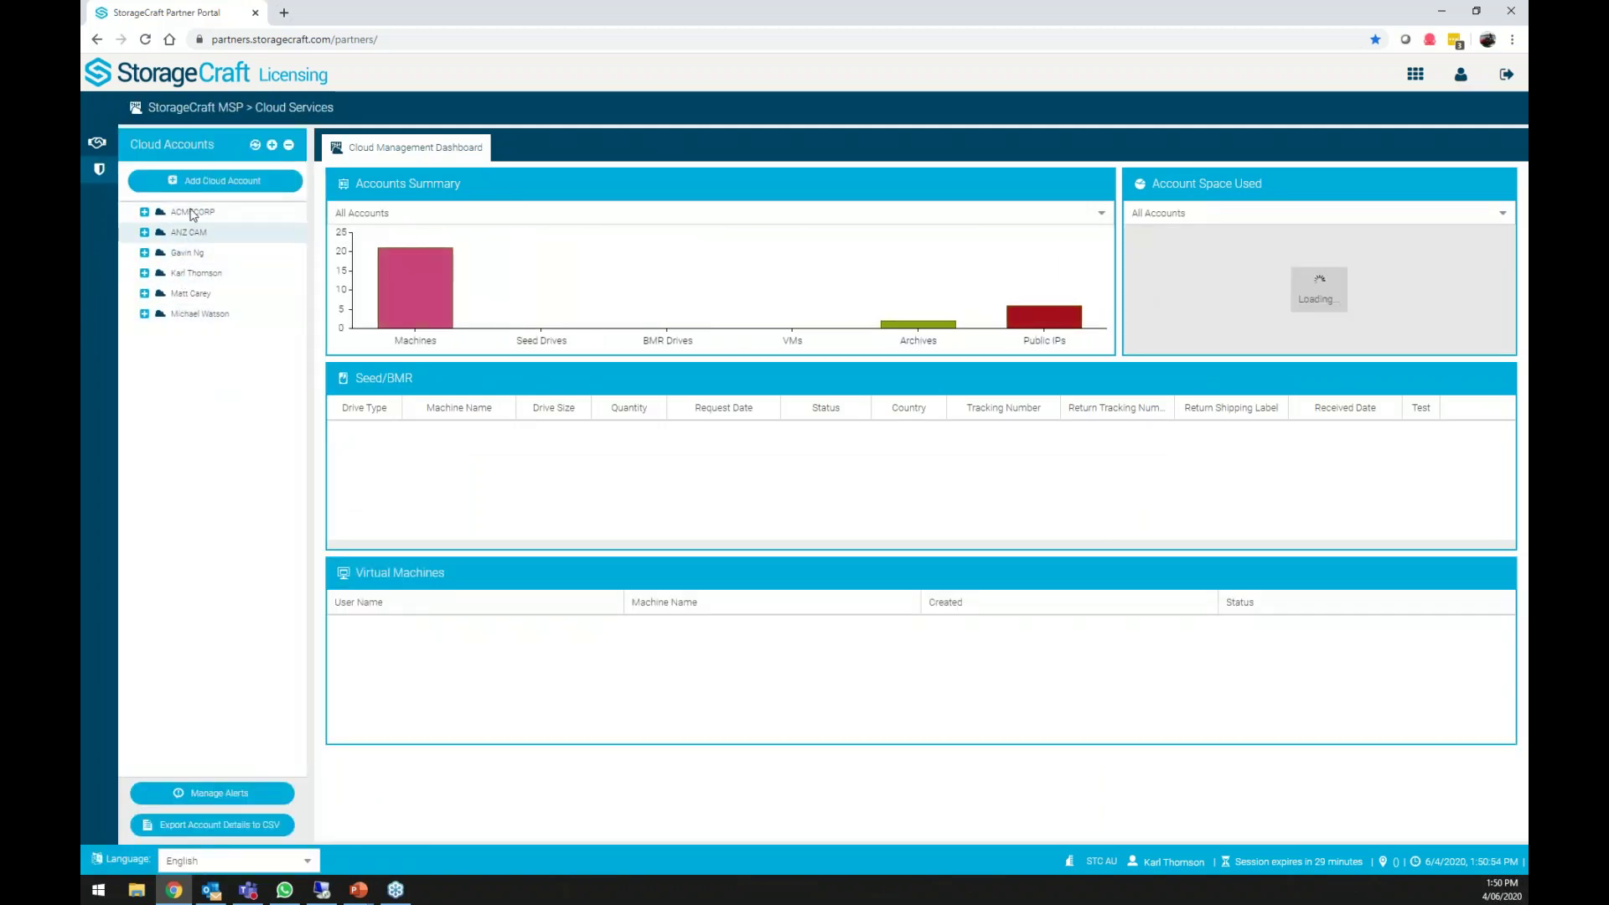
# Examine the credentials, account permissions, retention tiers and technical contact fields for adding a cloud account, and cancel without saving.
pyautogui.click(242, 182)
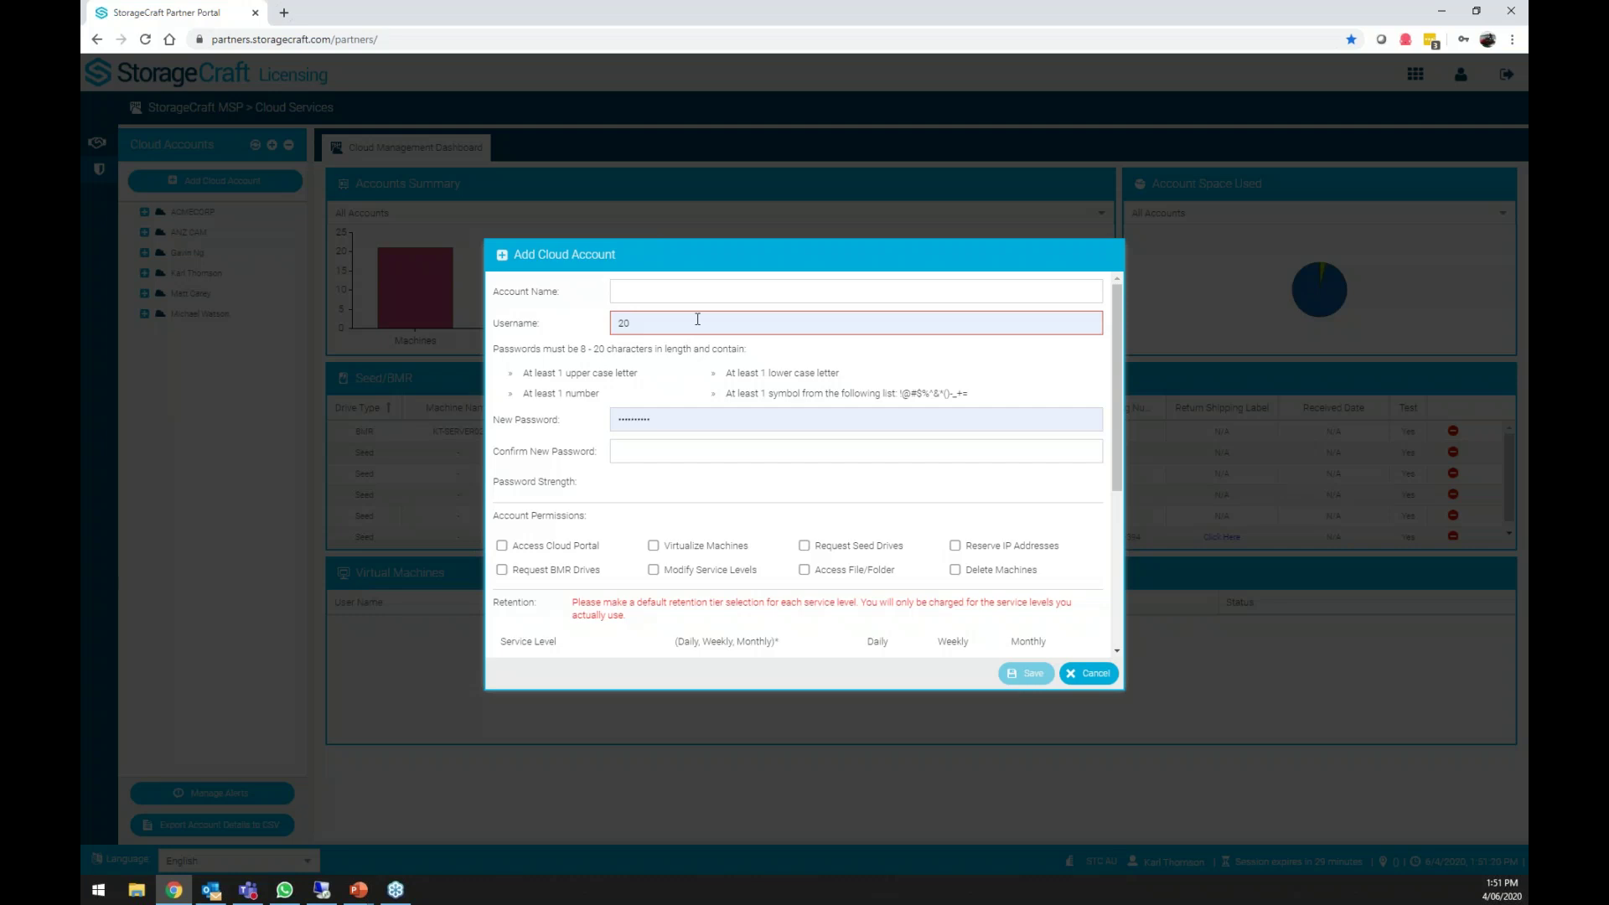
pyautogui.scroll(-1, 705, 396)
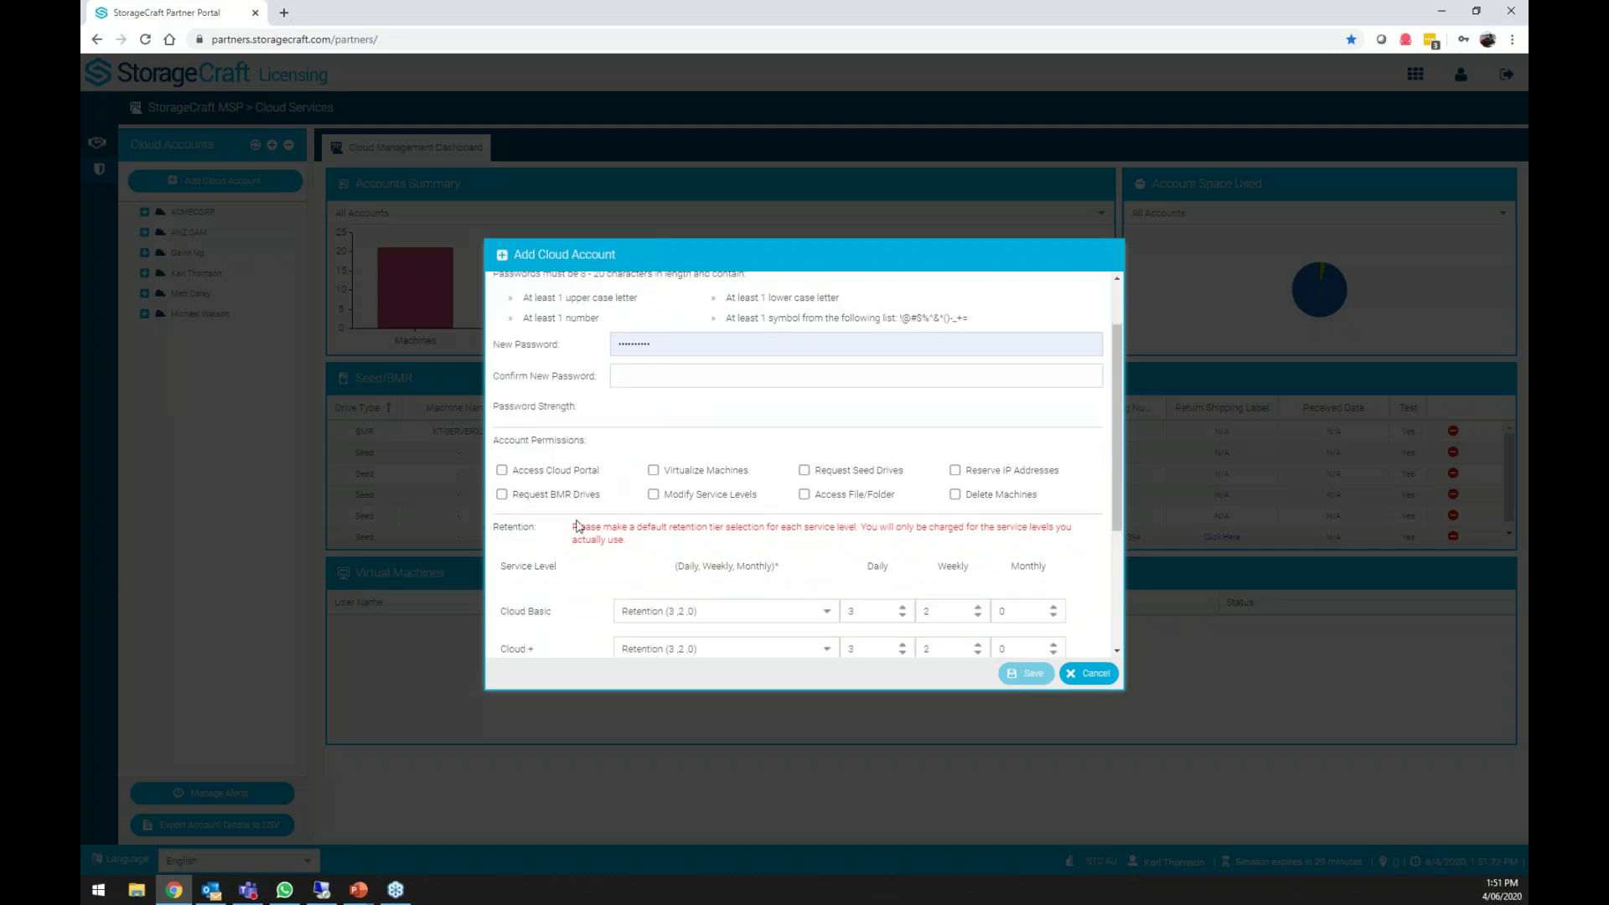
pyautogui.scroll(1, 664, 358)
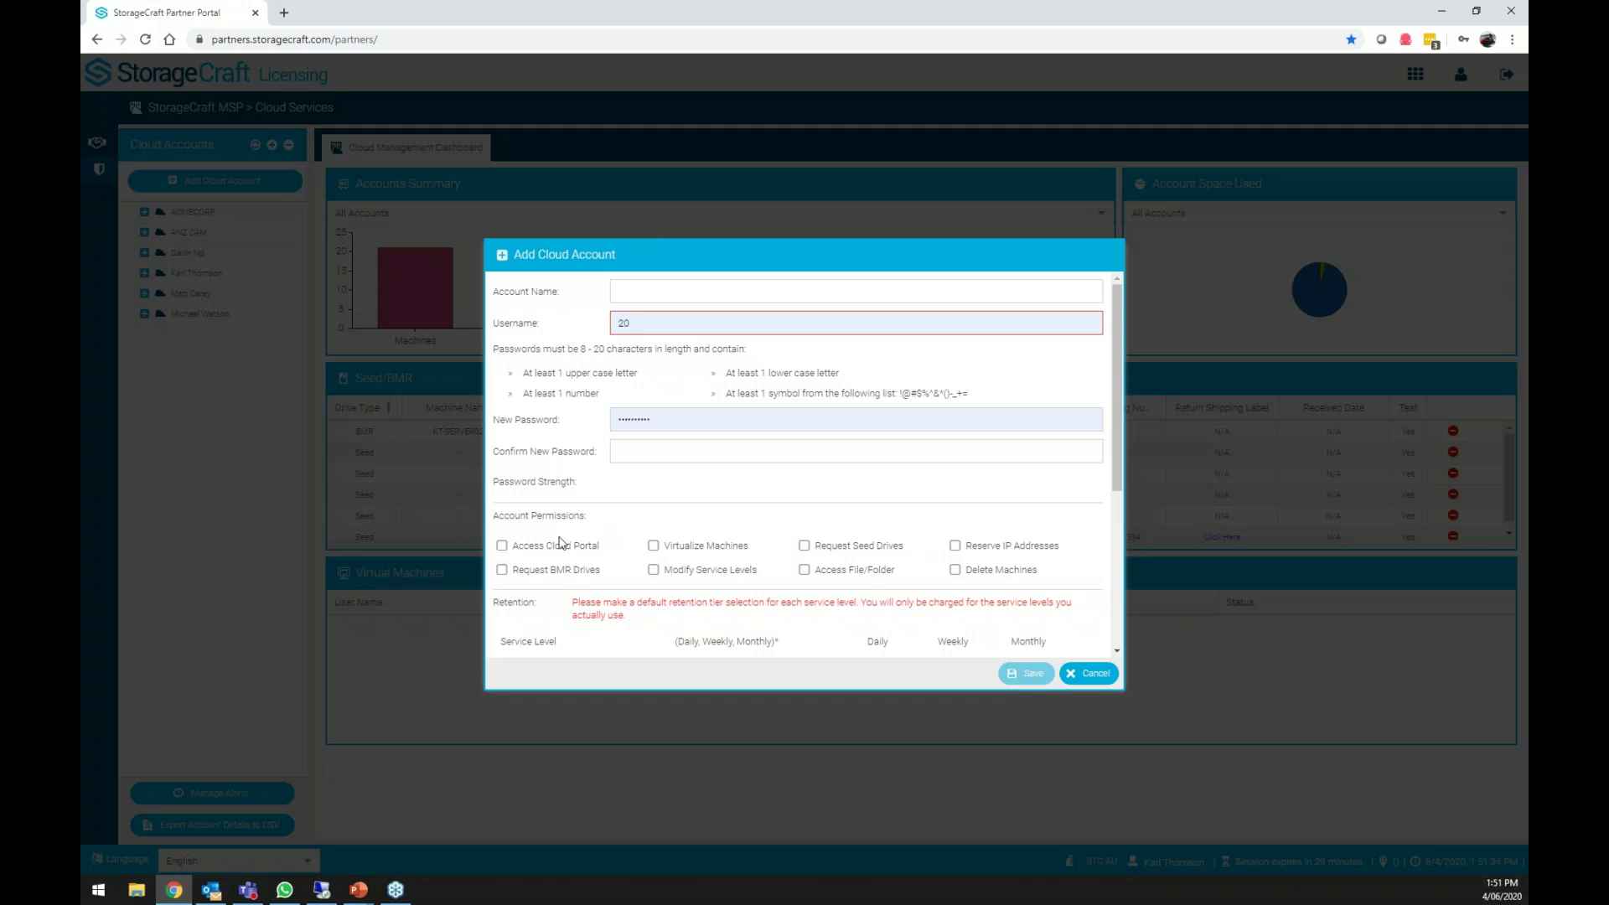
pyautogui.scroll(-2, 764, 544)
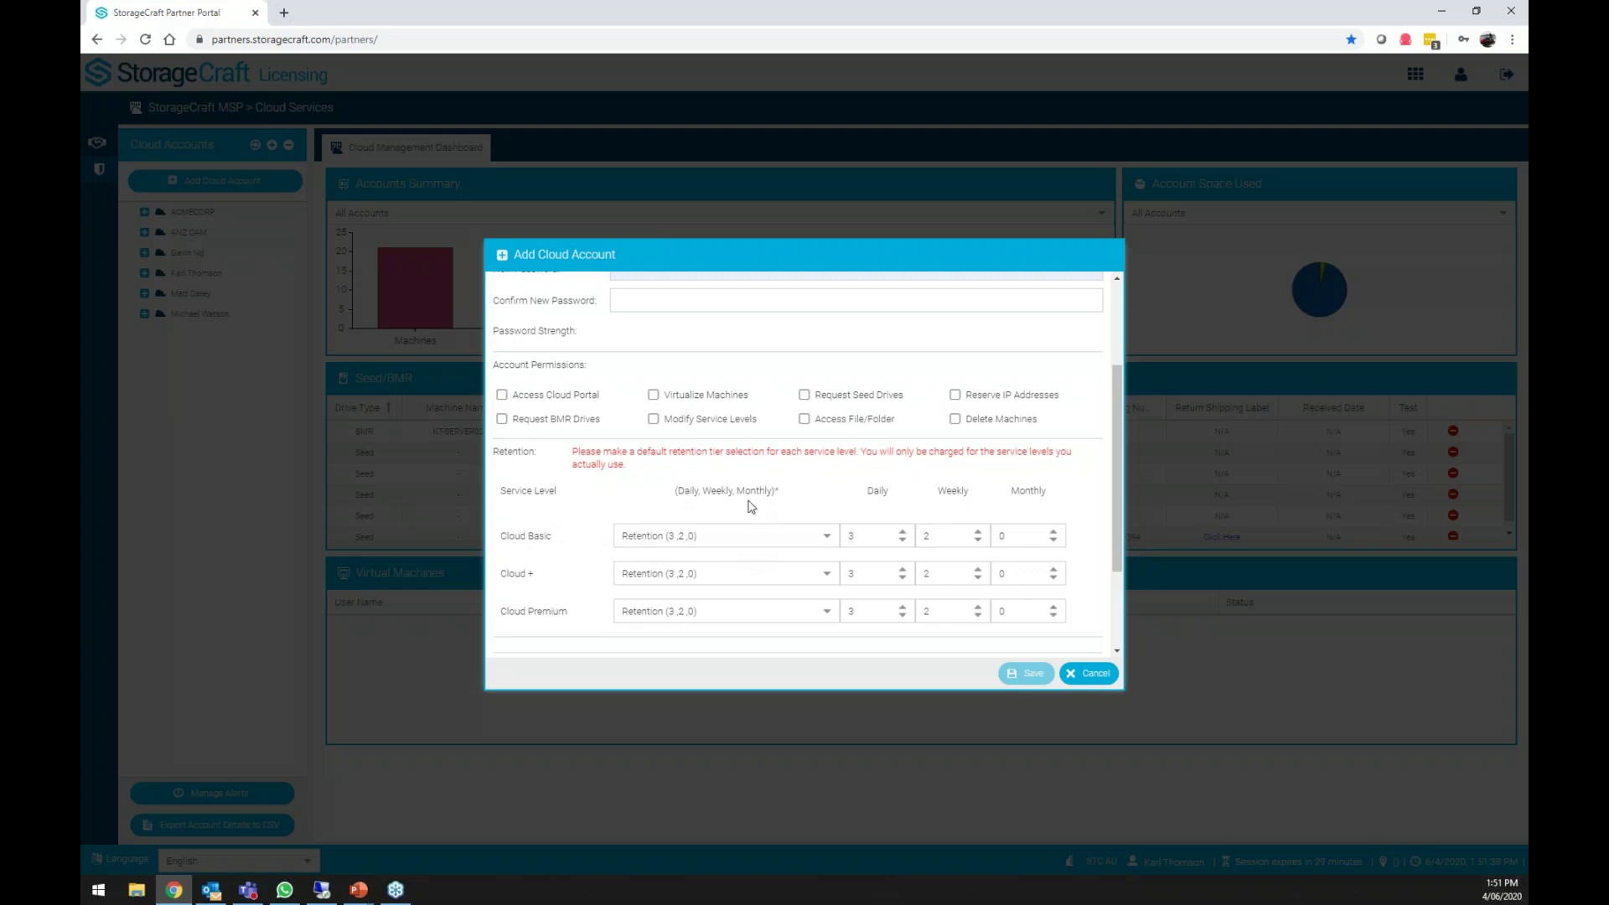
pyautogui.scroll(-1, 695, 523)
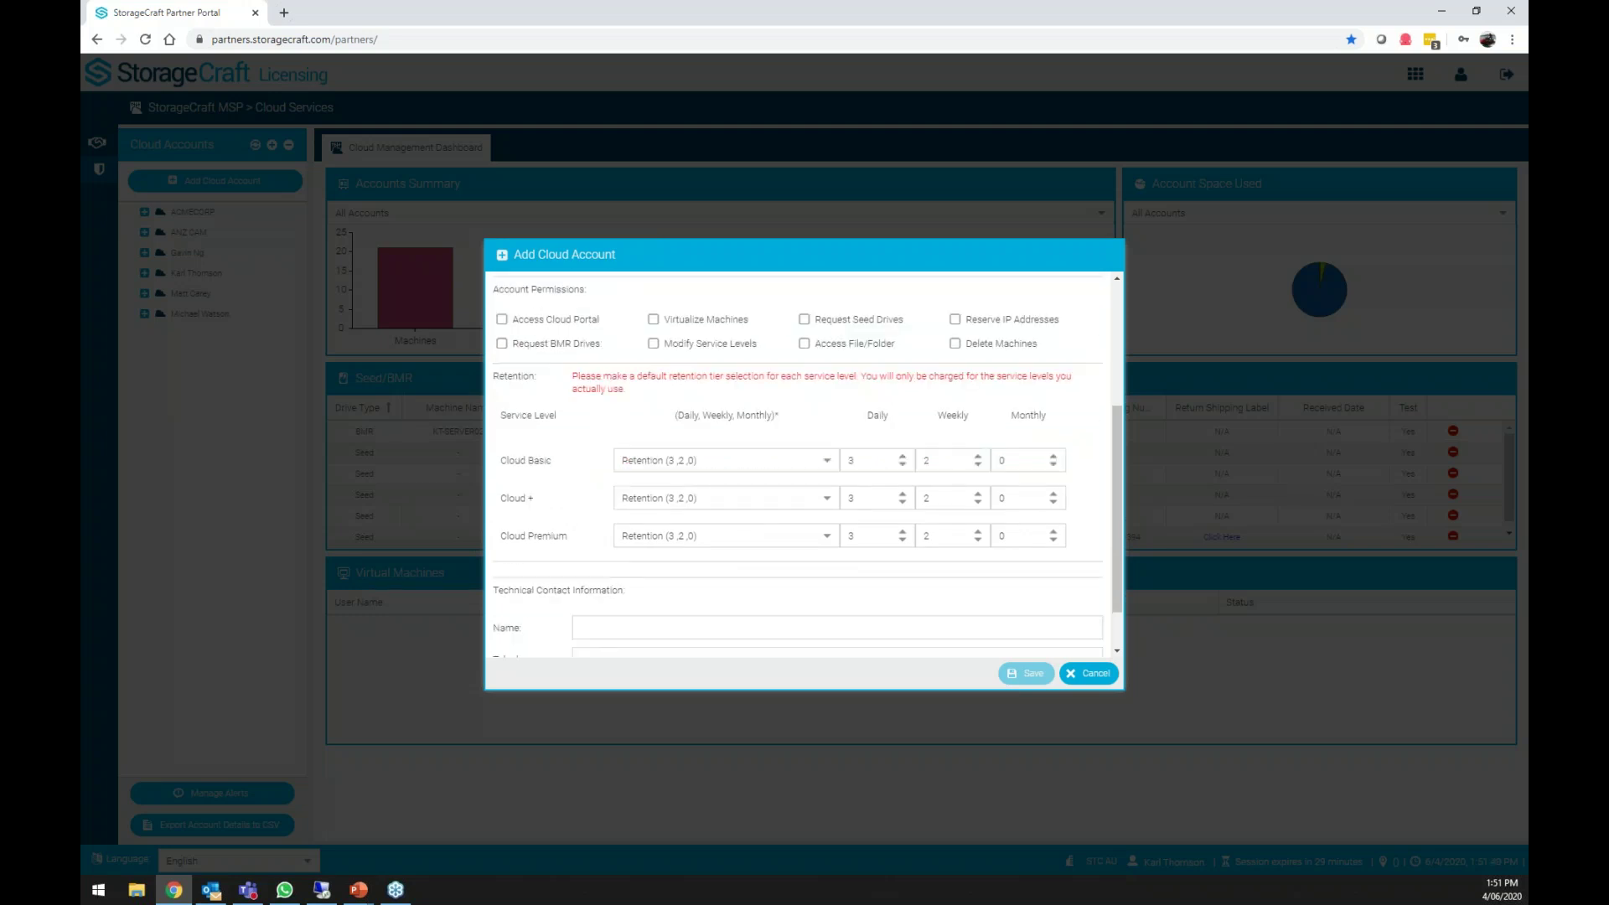
pyautogui.scroll(-1, 700, 514)
pyautogui.scroll(3, 701, 513)
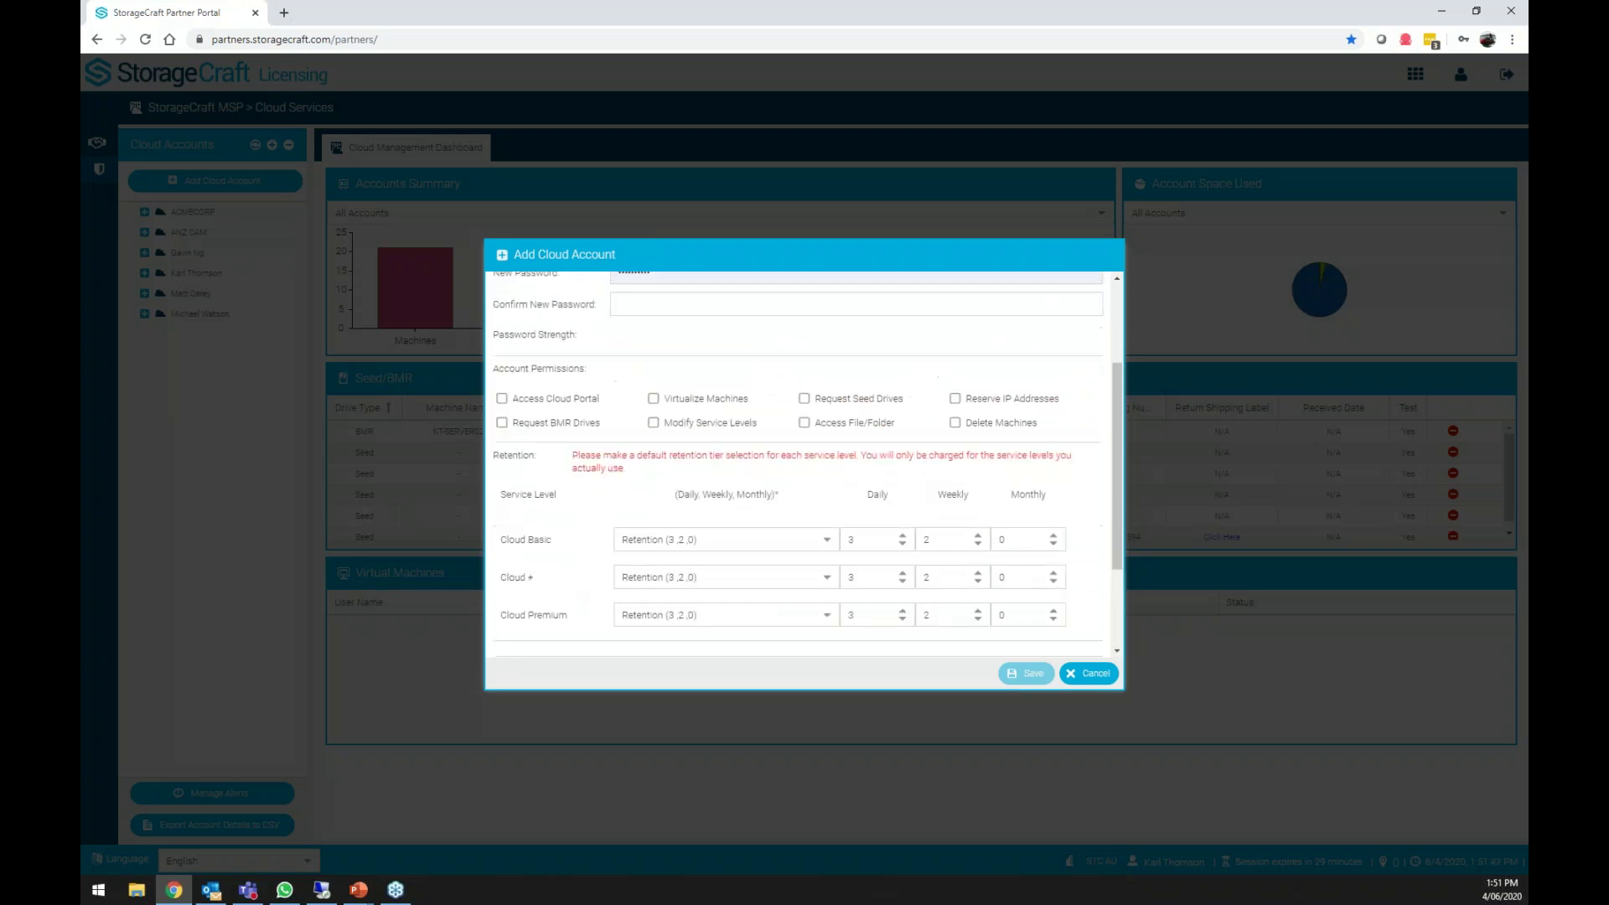
pyautogui.scroll(-1, 674, 492)
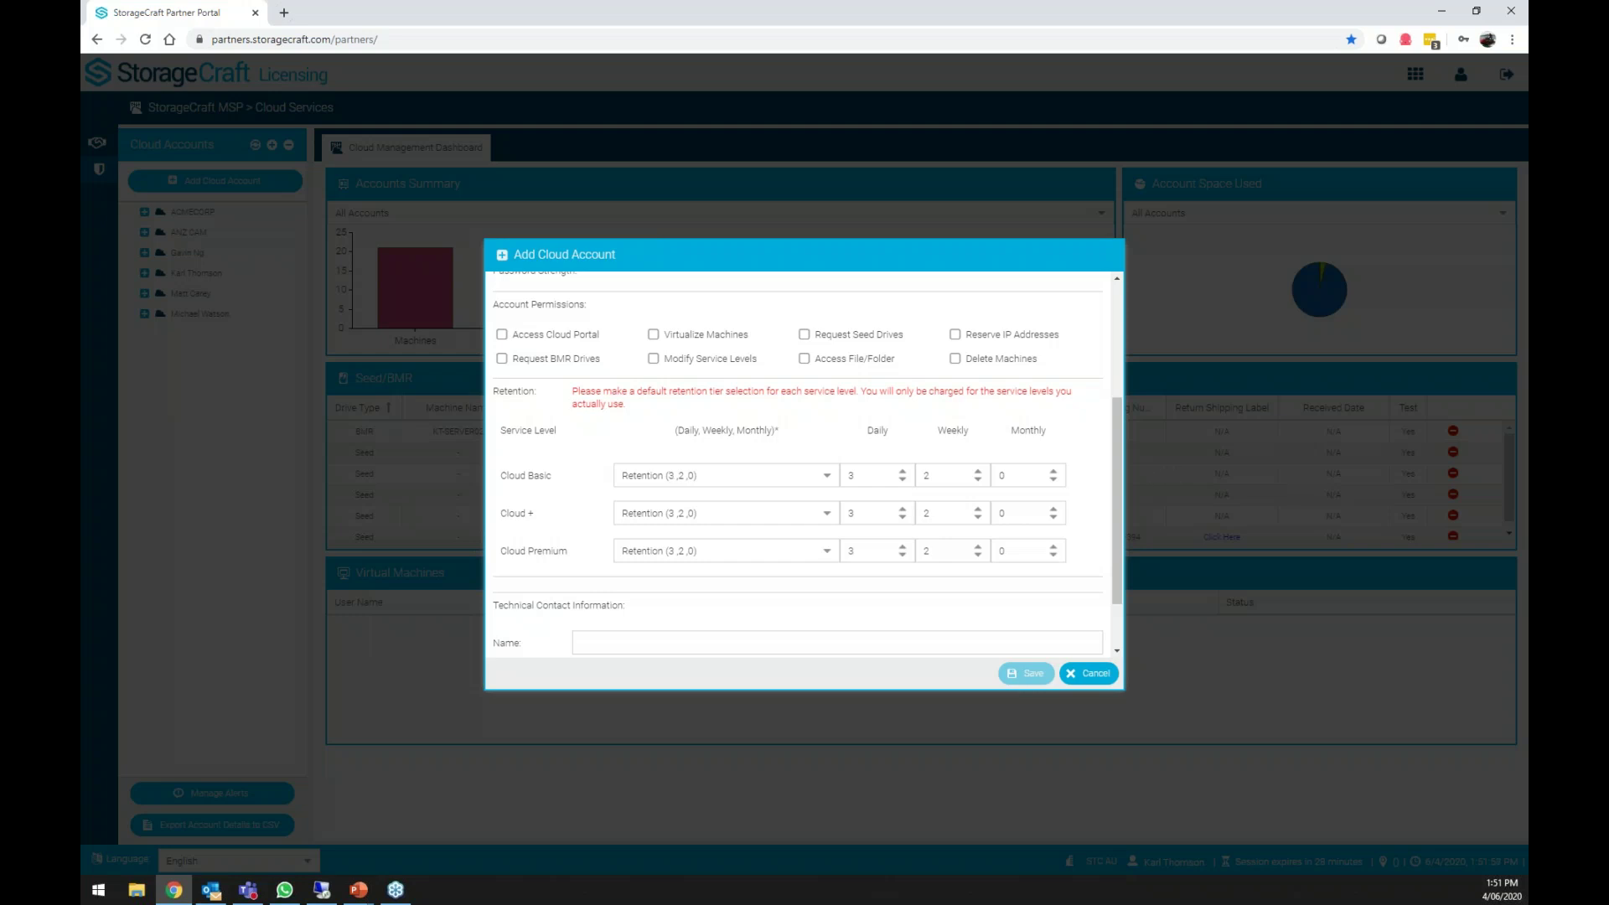
pyautogui.scroll(-1, 1019, 482)
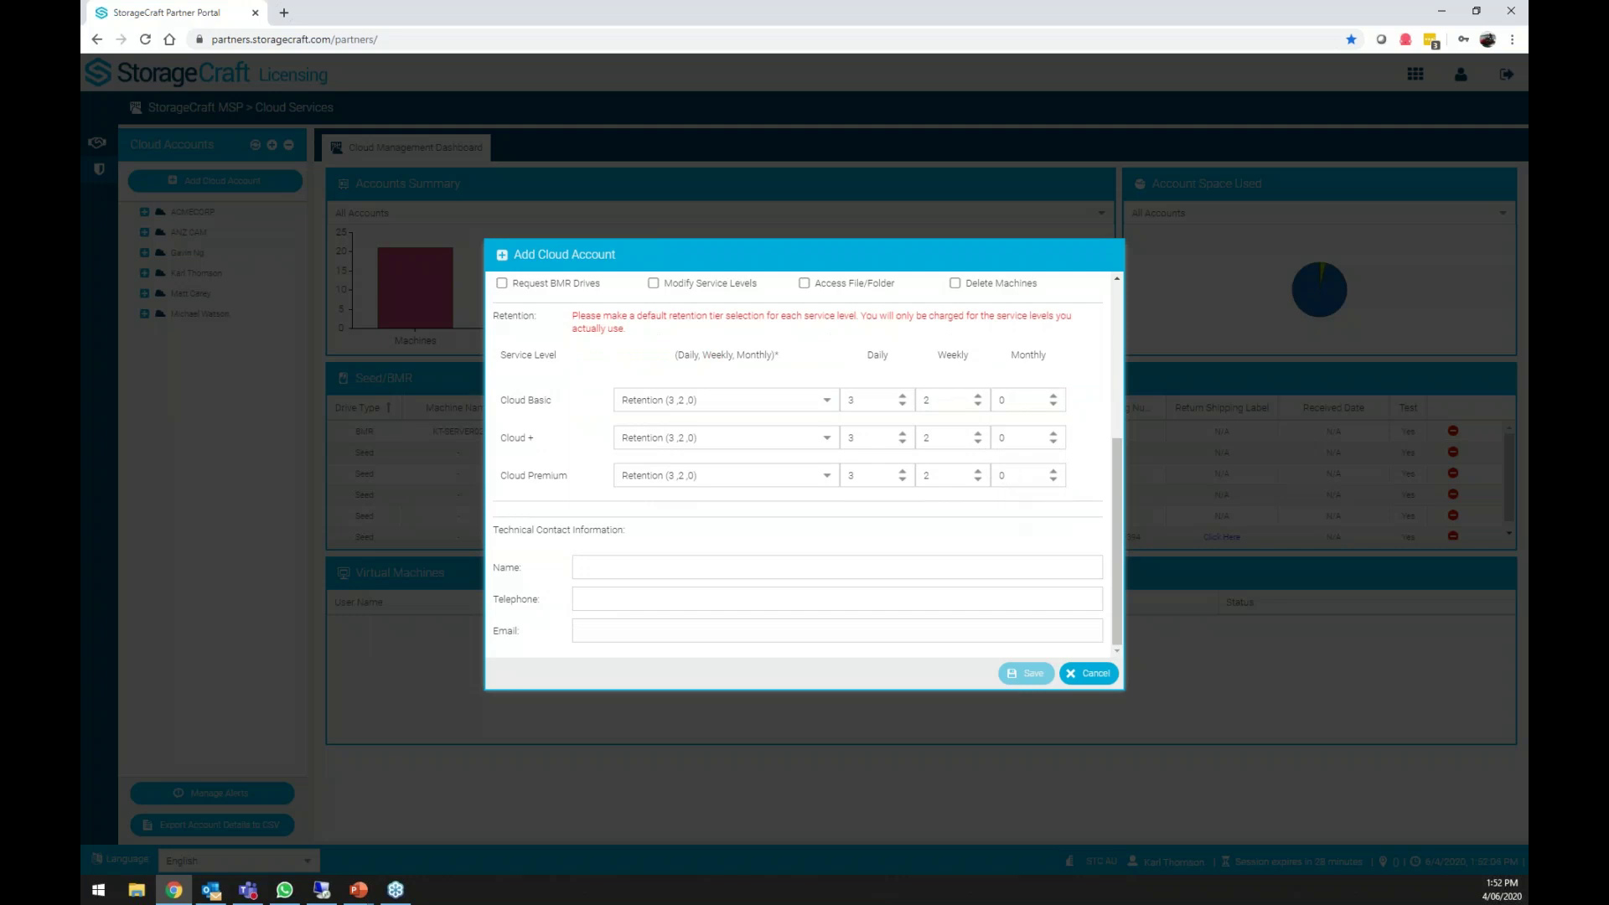
pyautogui.click(1095, 673)
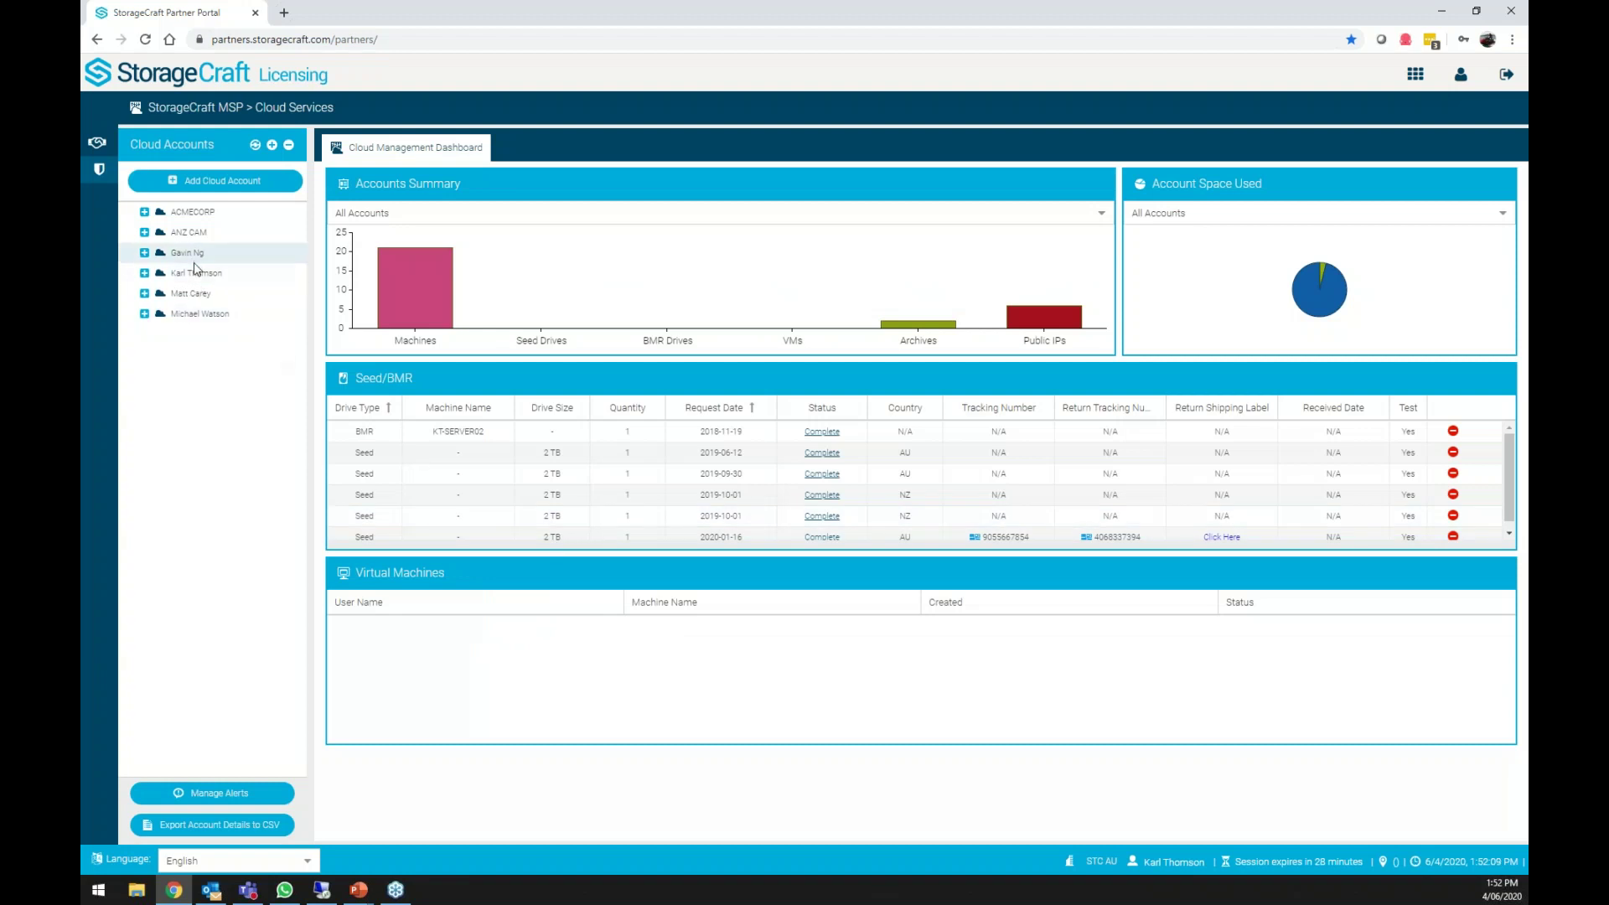
# Open the fourth cloud account in the list and show its Seed/BMR drives.
pyautogui.click(205, 272)
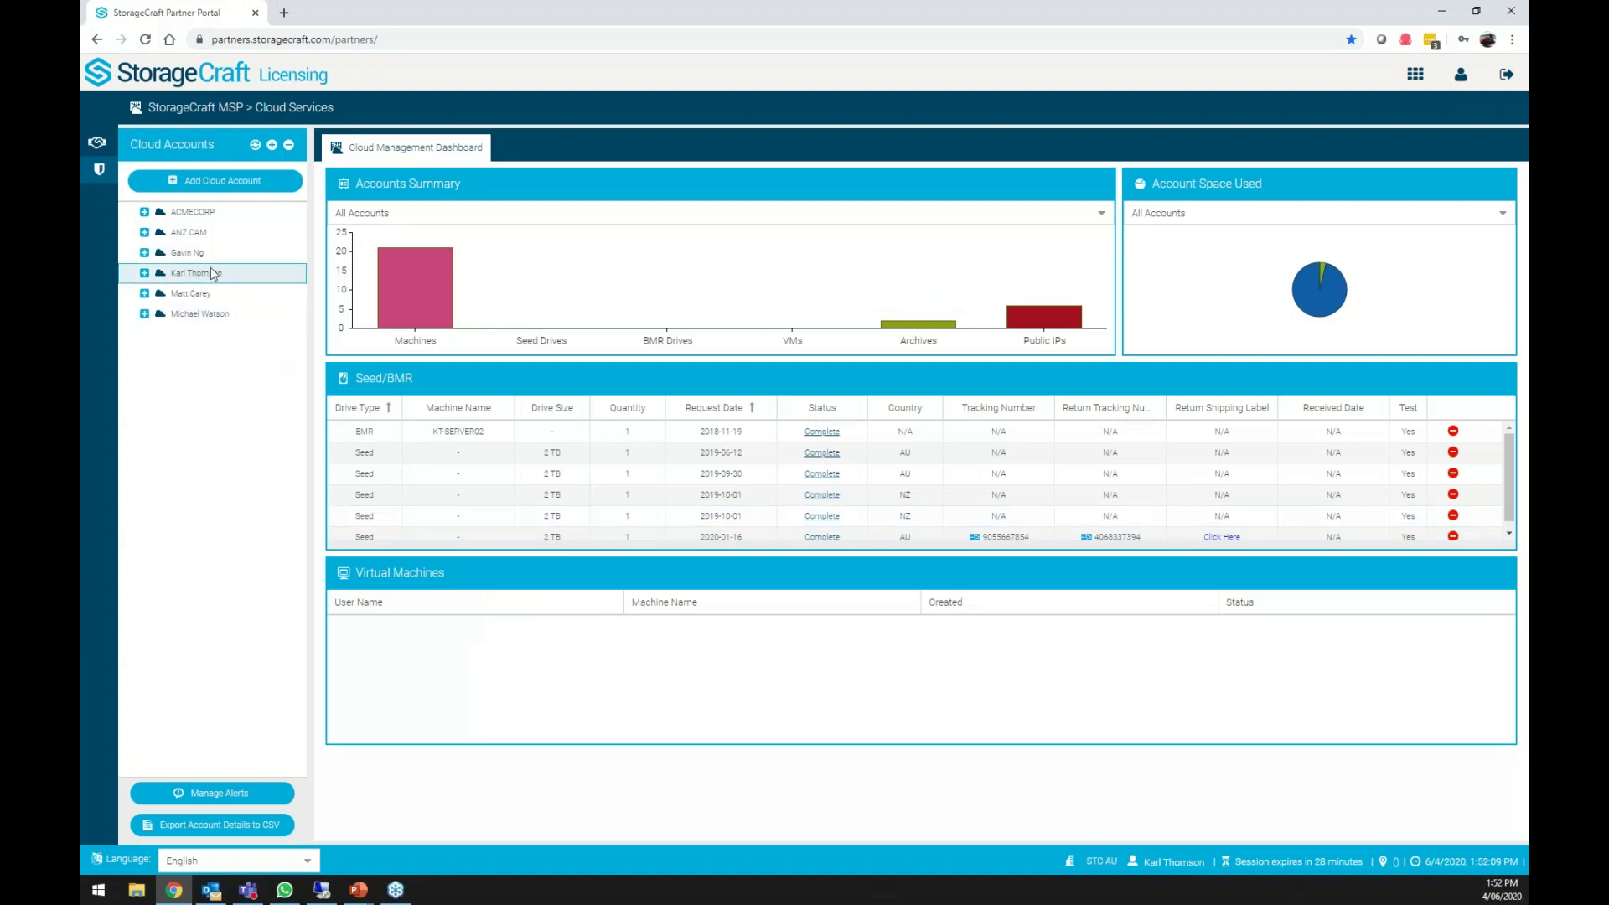
pyautogui.click(212, 273)
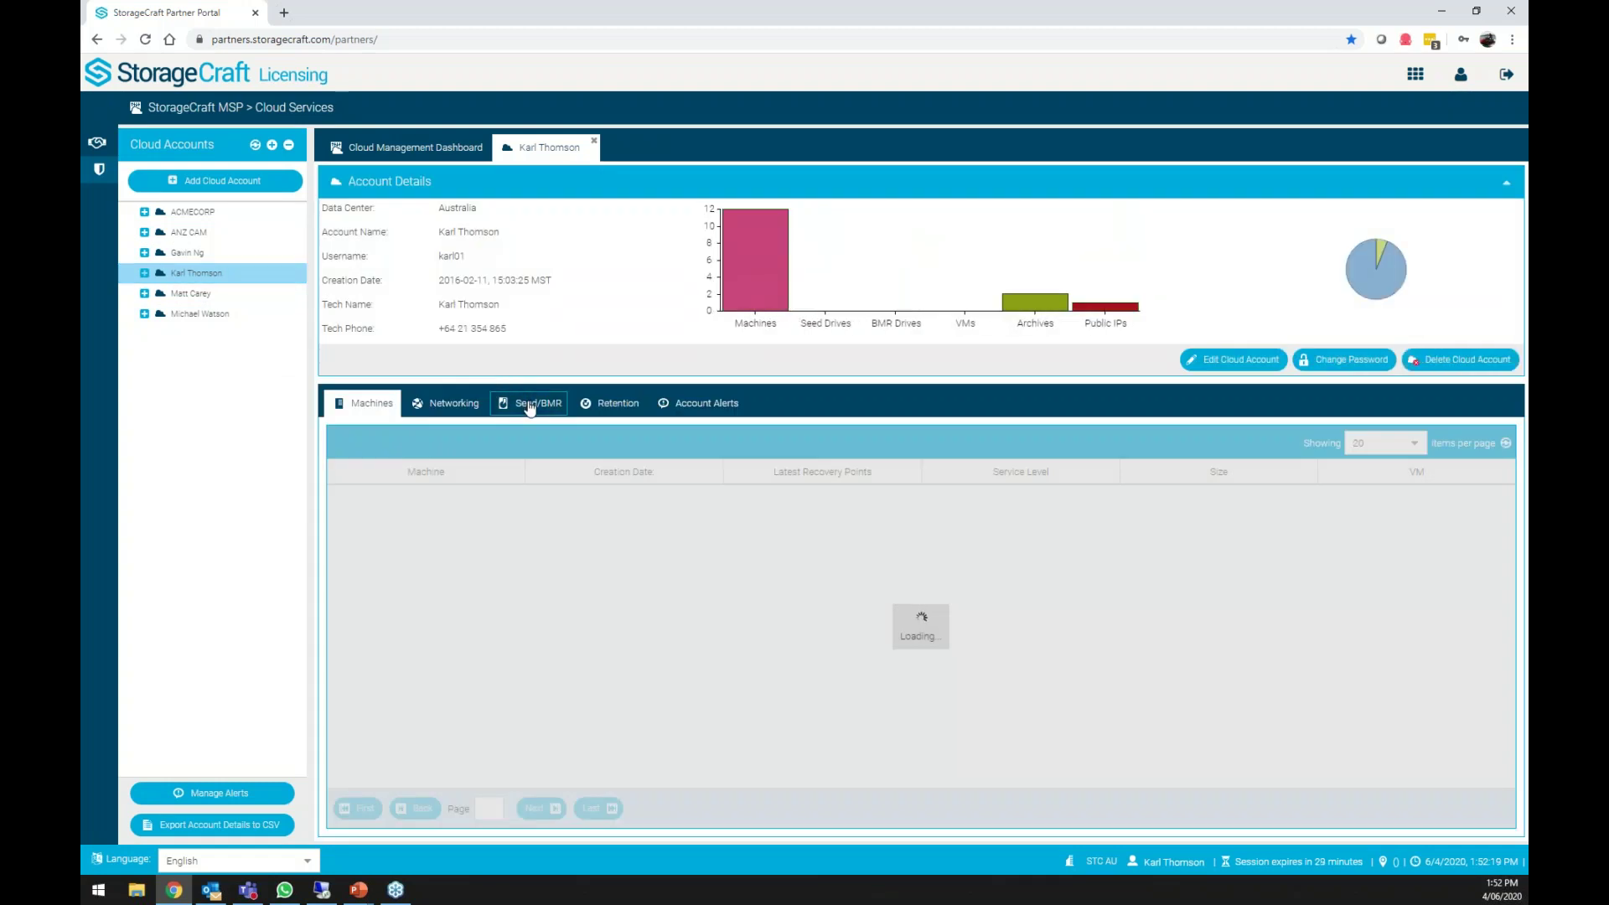
pyautogui.click(528, 406)
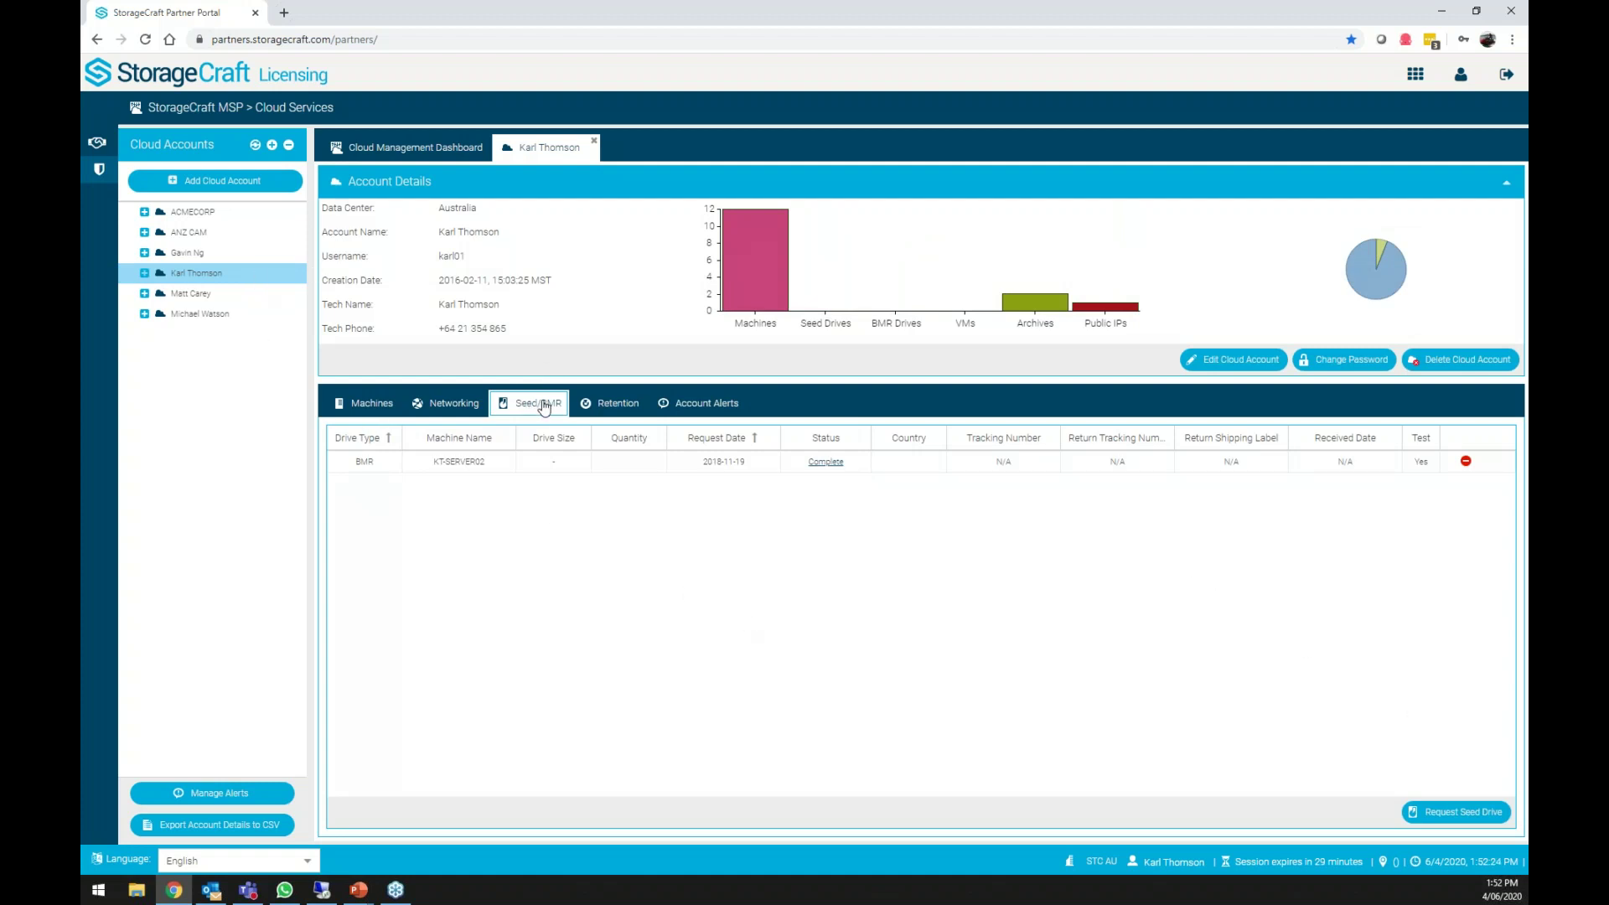
# Start a seed drive request with NEW ZEALAND as the country and New Zealand as the state/province.
pyautogui.click(1487, 815)
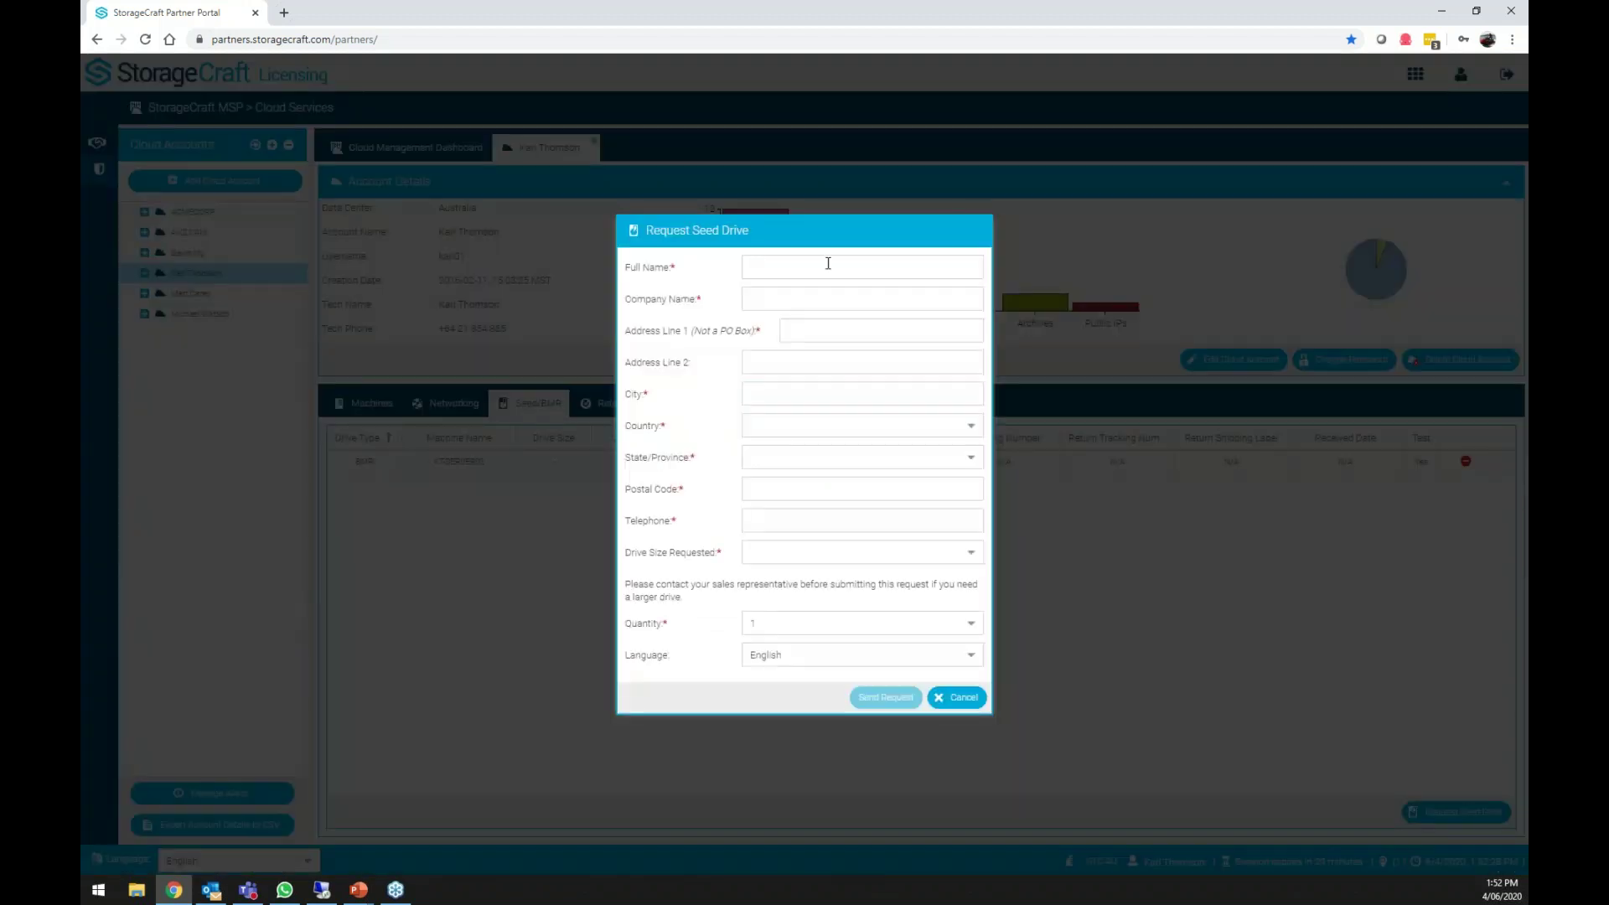
pyautogui.click(817, 551)
pyautogui.click(971, 557)
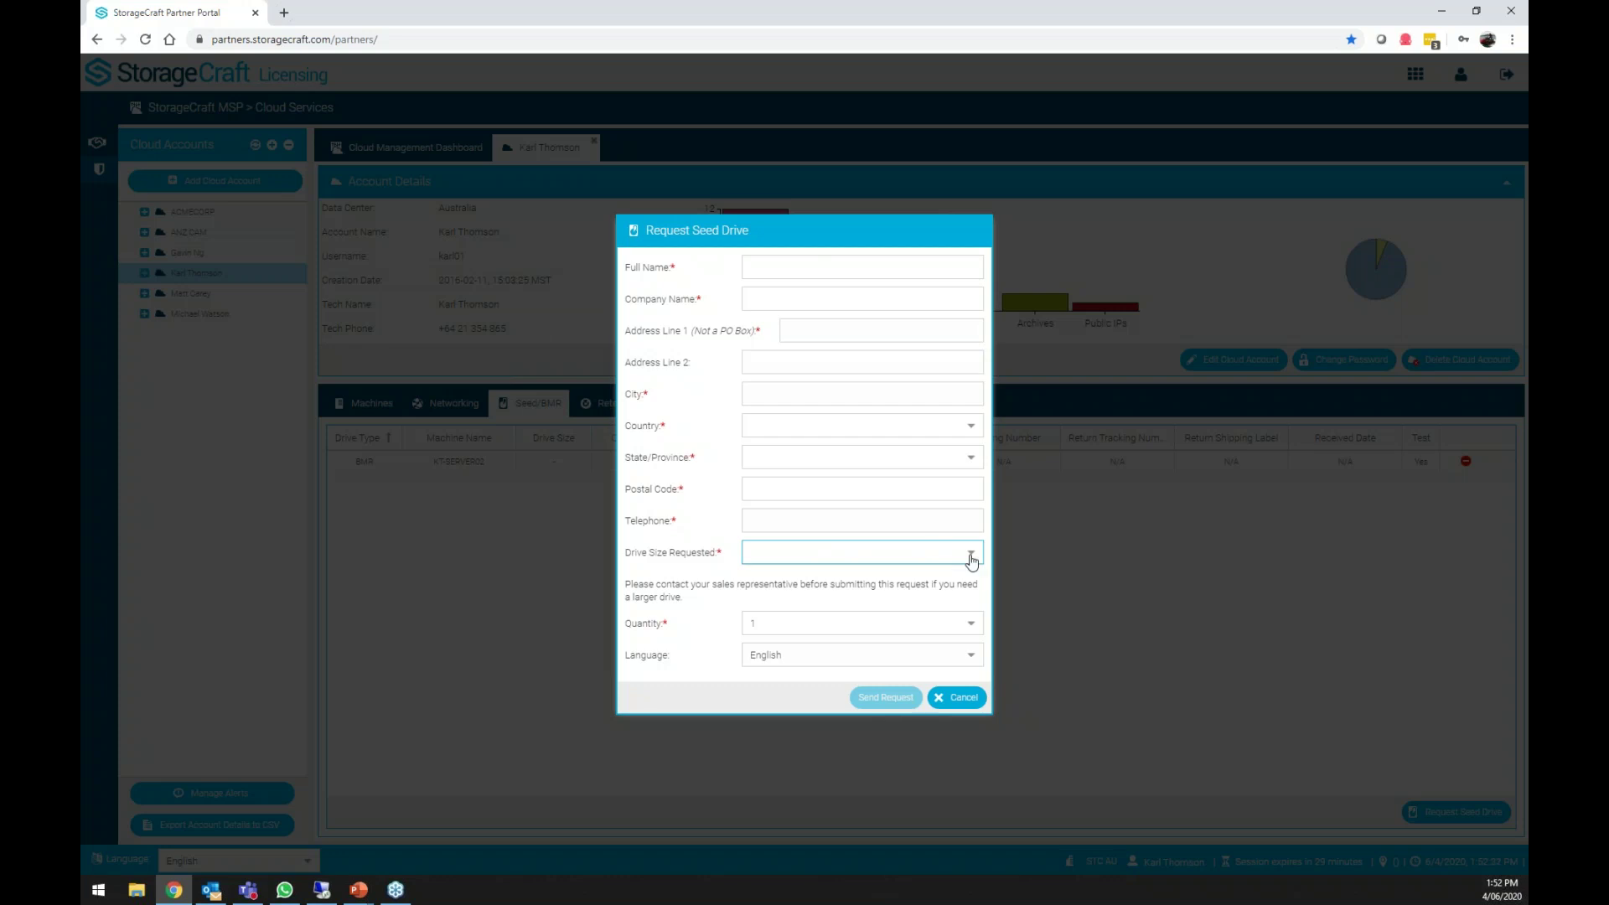
pyautogui.click(956, 420)
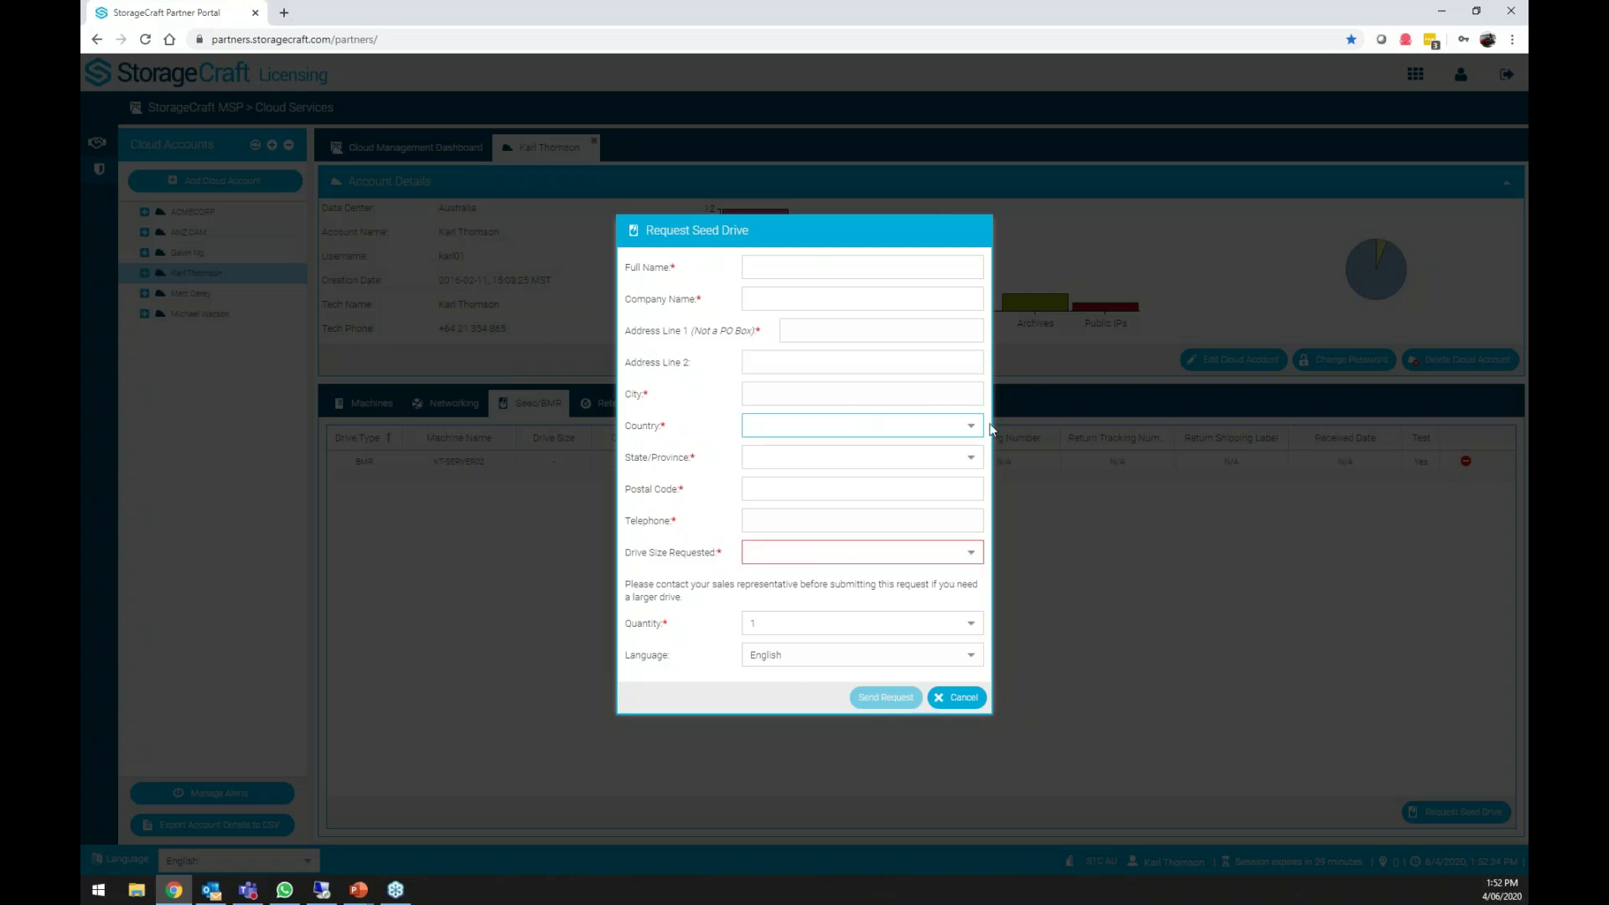
pyautogui.click(972, 431)
pyautogui.click(825, 482)
pyautogui.click(972, 557)
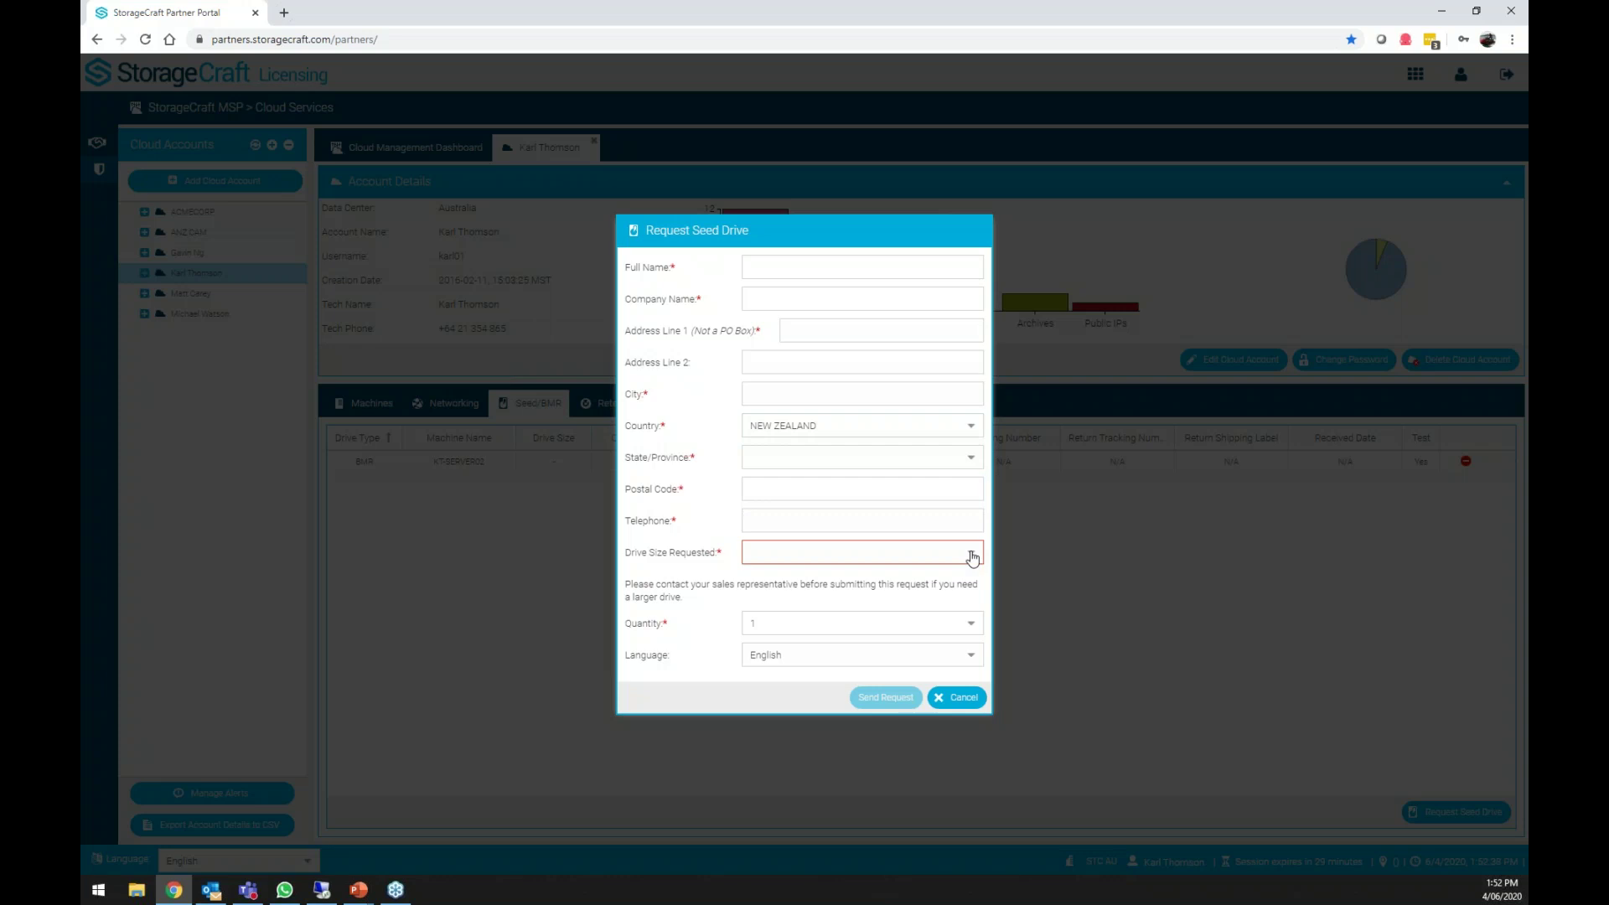
pyautogui.click(970, 459)
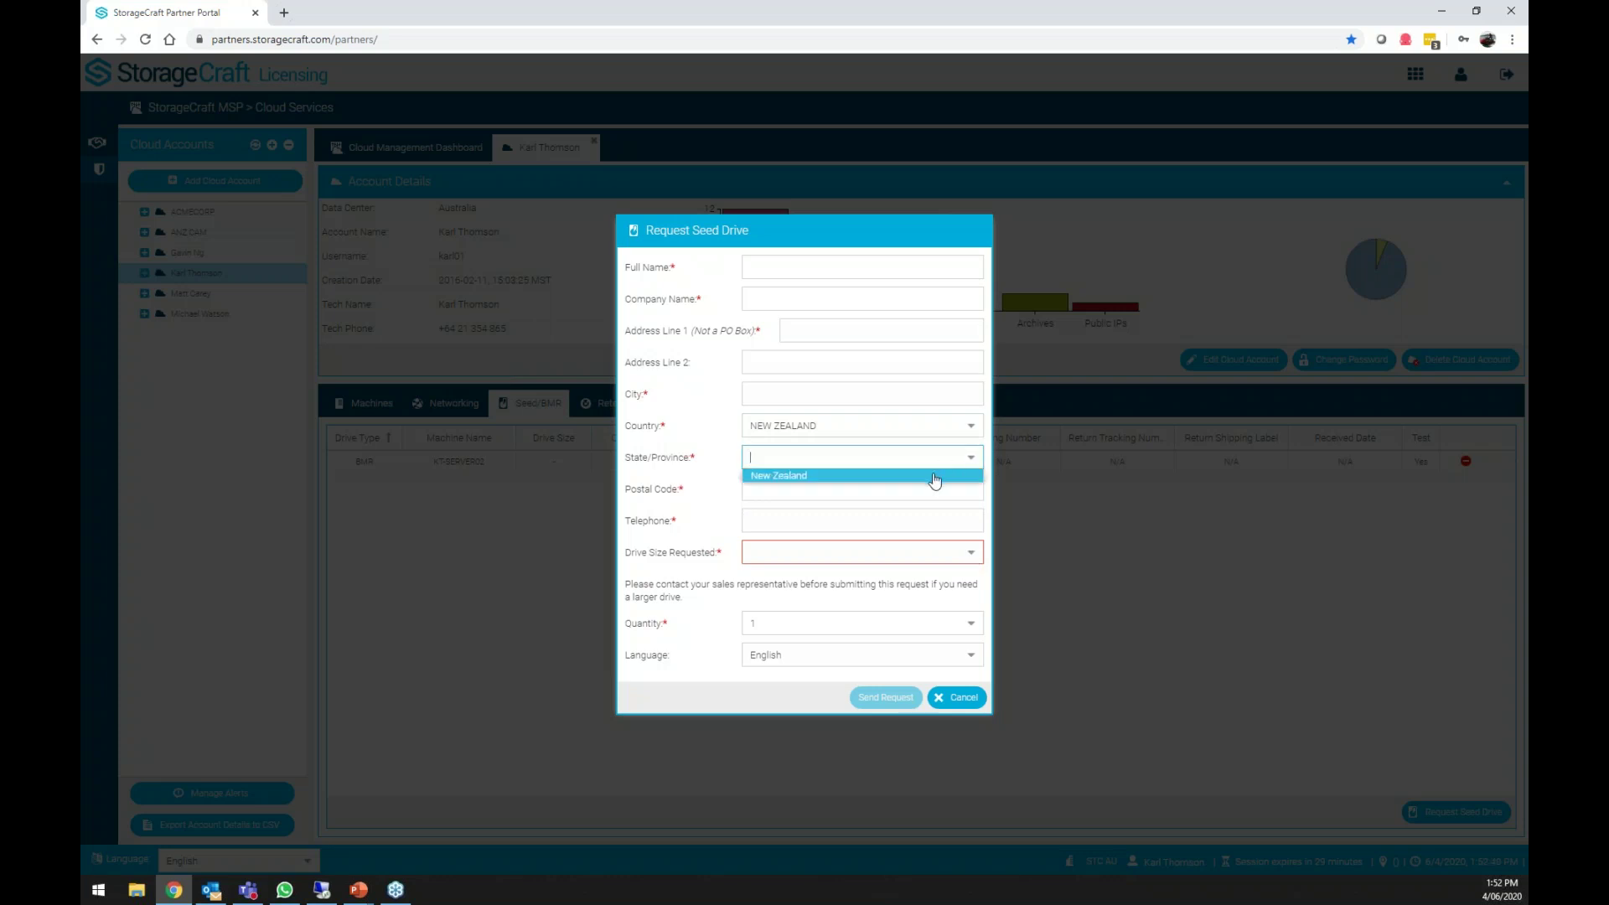
pyautogui.click(930, 474)
# Set the requested seed drive size to 2TB and the quantity to 4, and cancel the request.
pyautogui.click(967, 555)
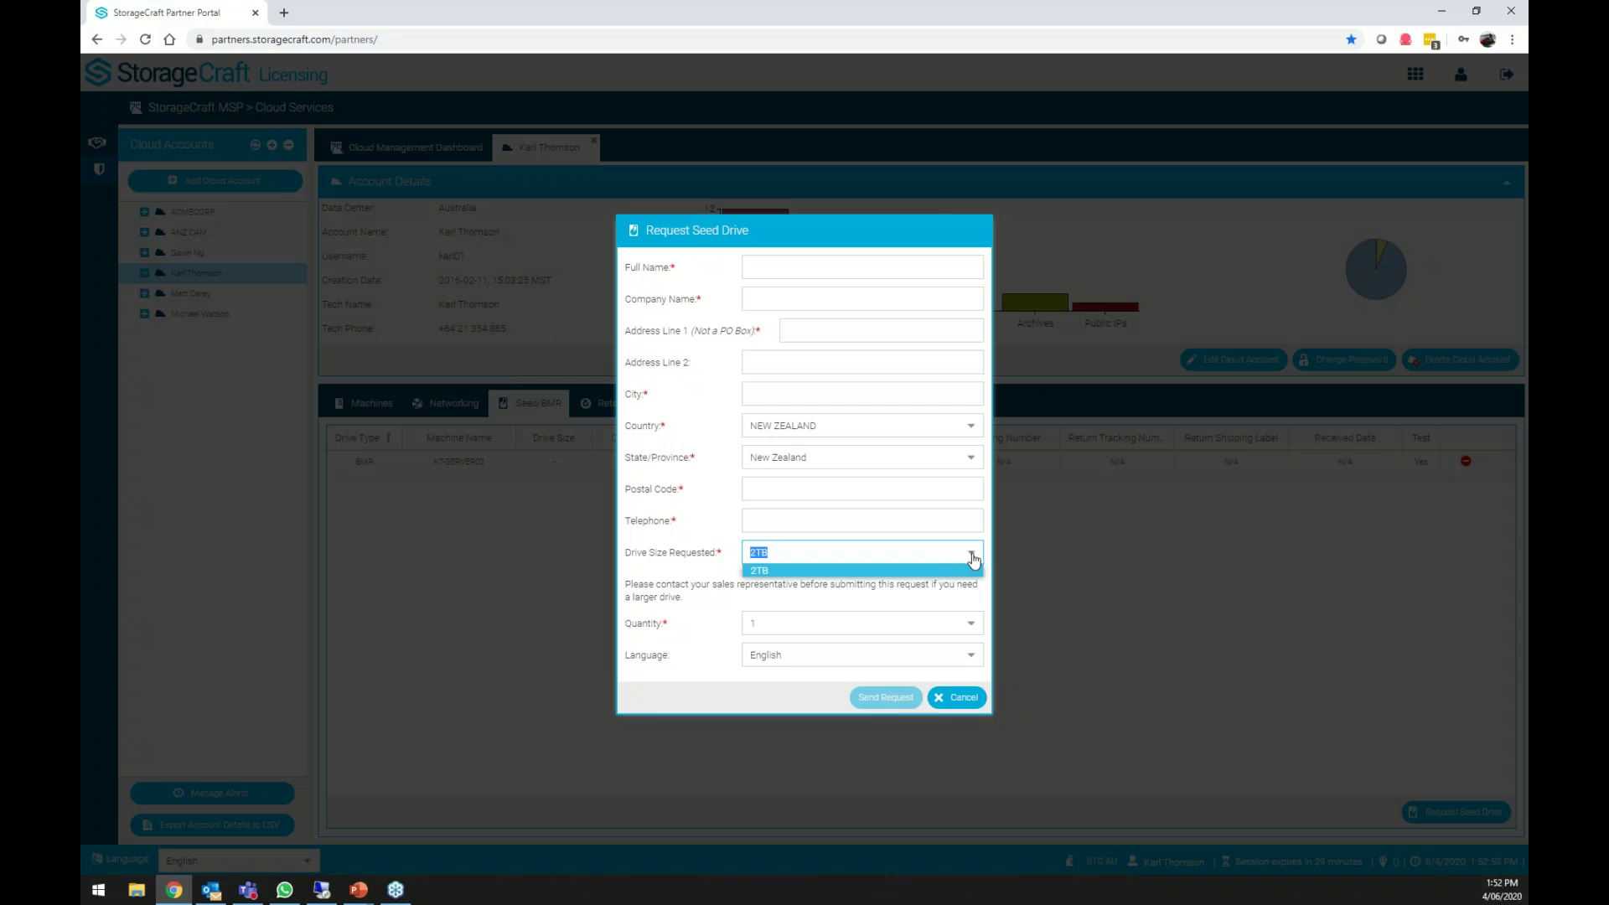
pyautogui.click(950, 571)
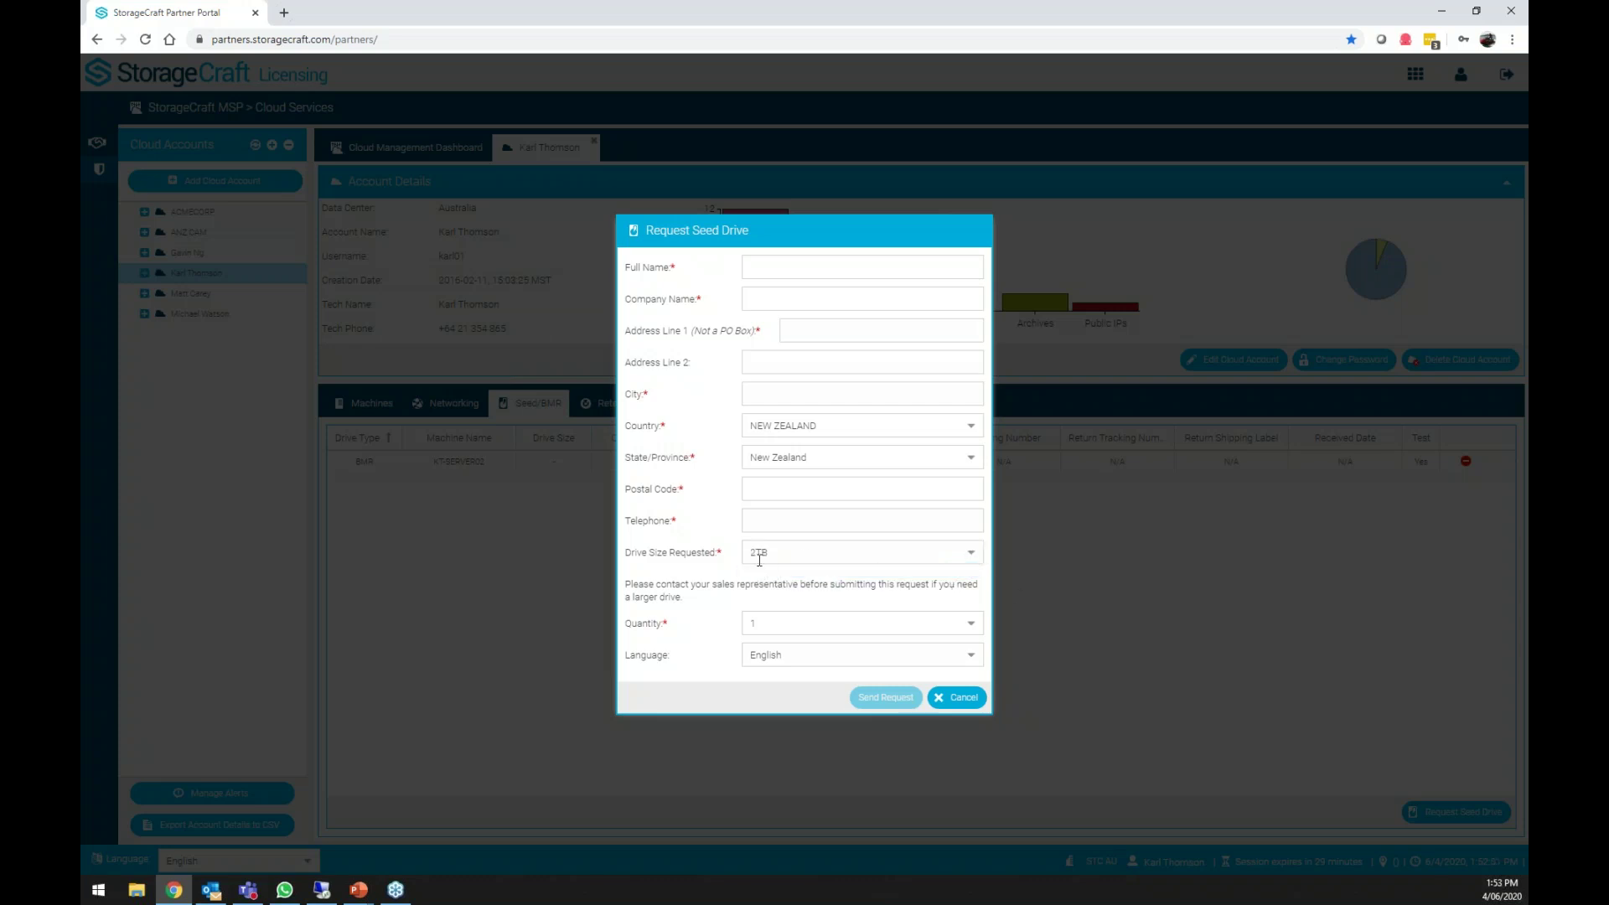
pyautogui.click(968, 623)
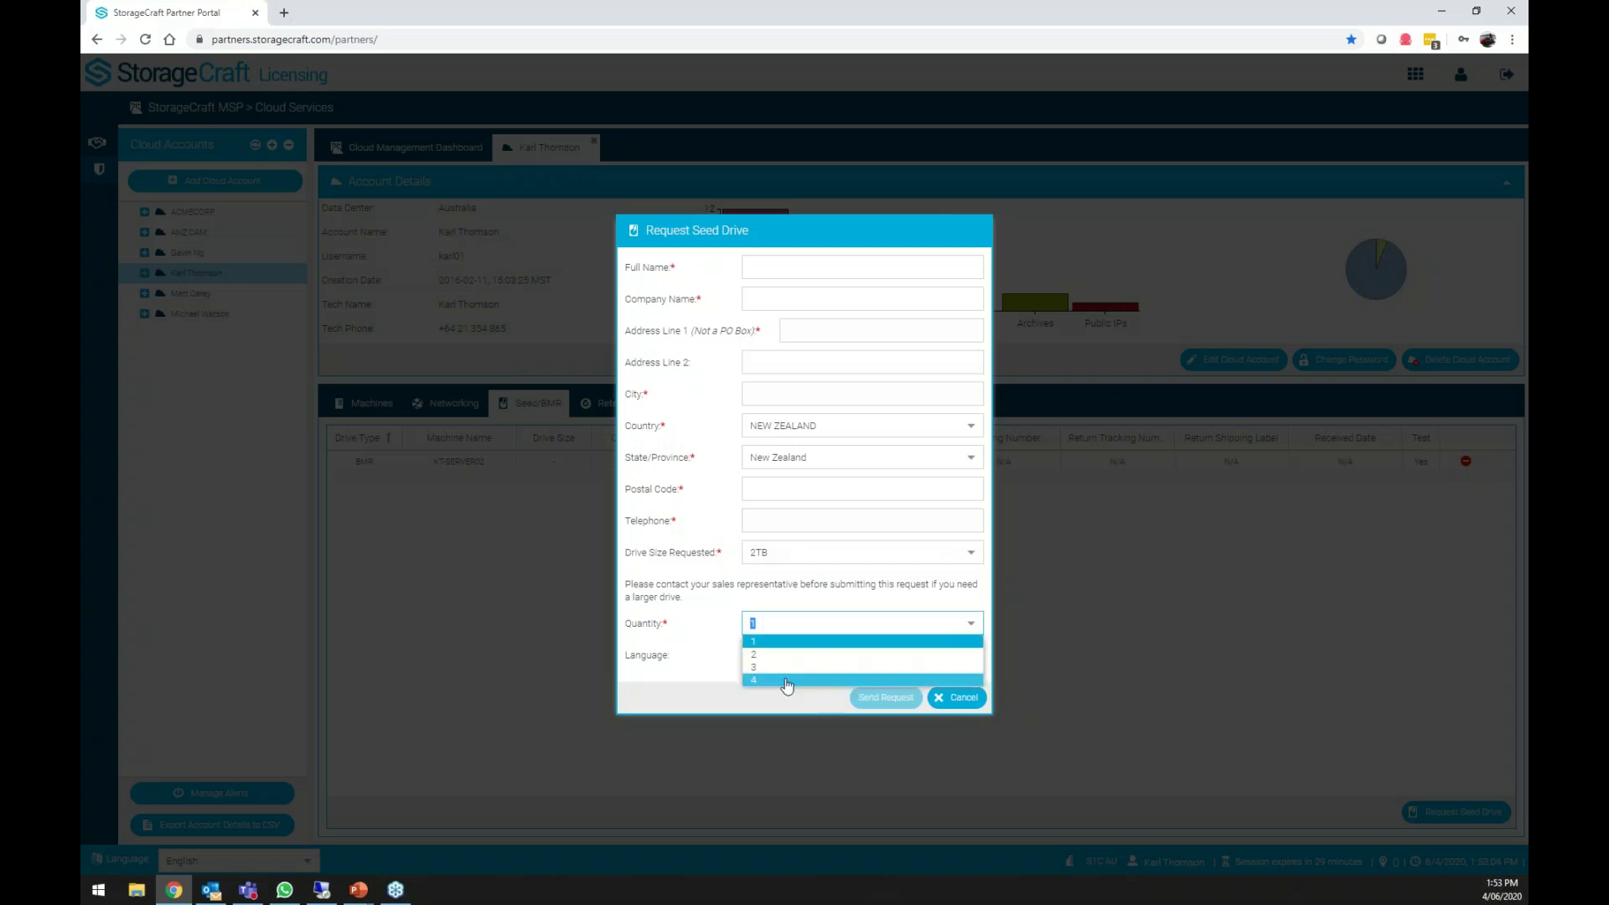
pyautogui.click(786, 680)
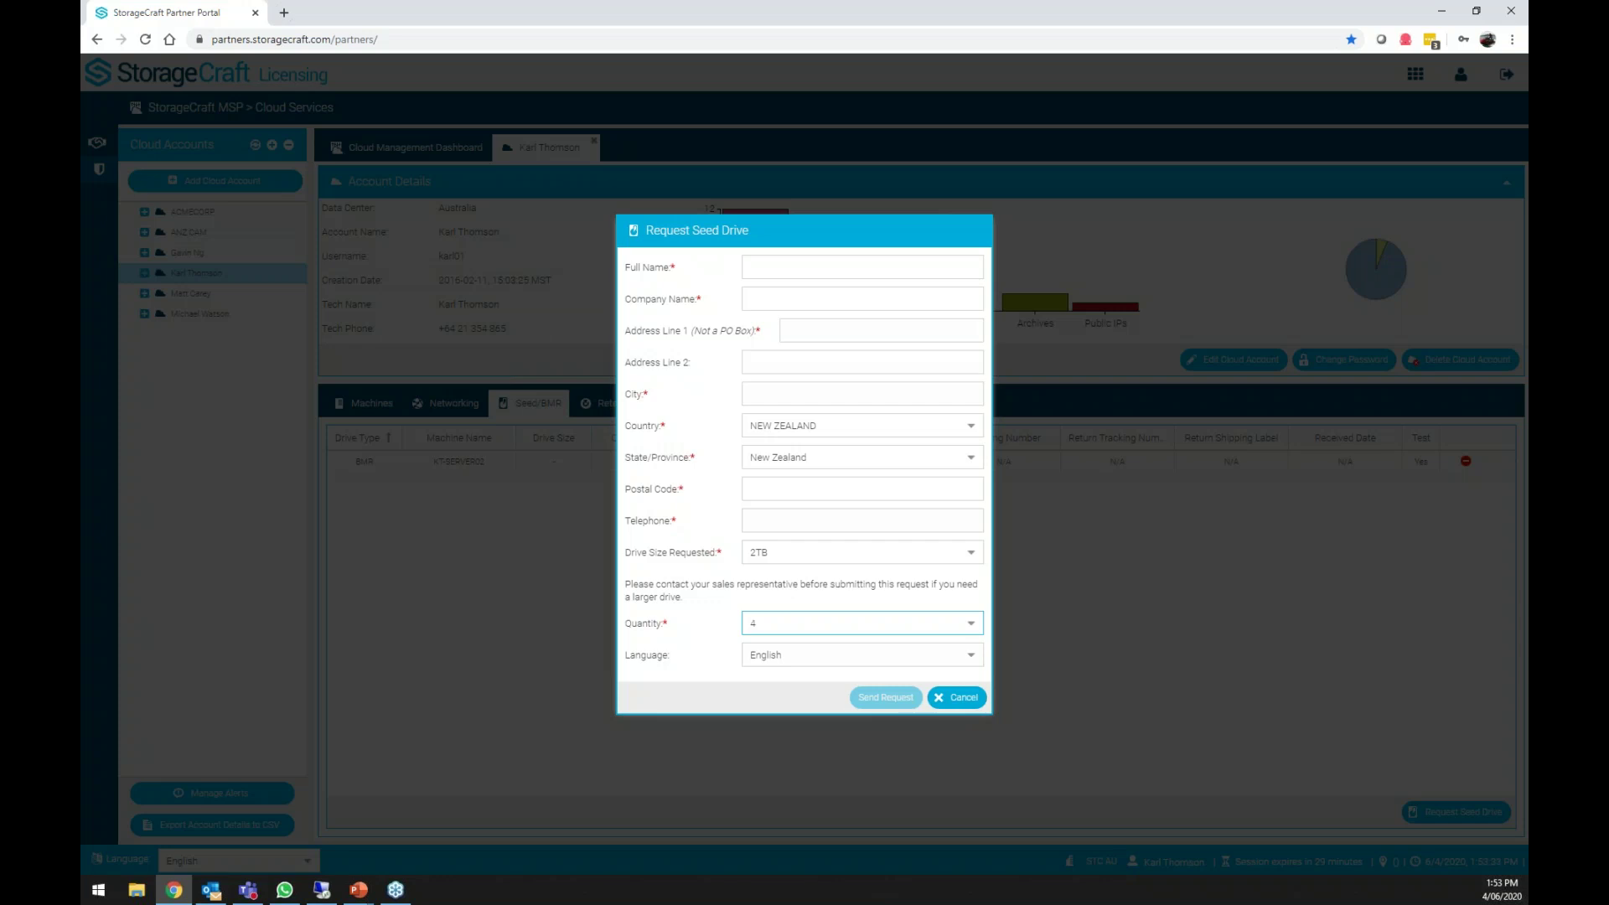
pyautogui.click(962, 702)
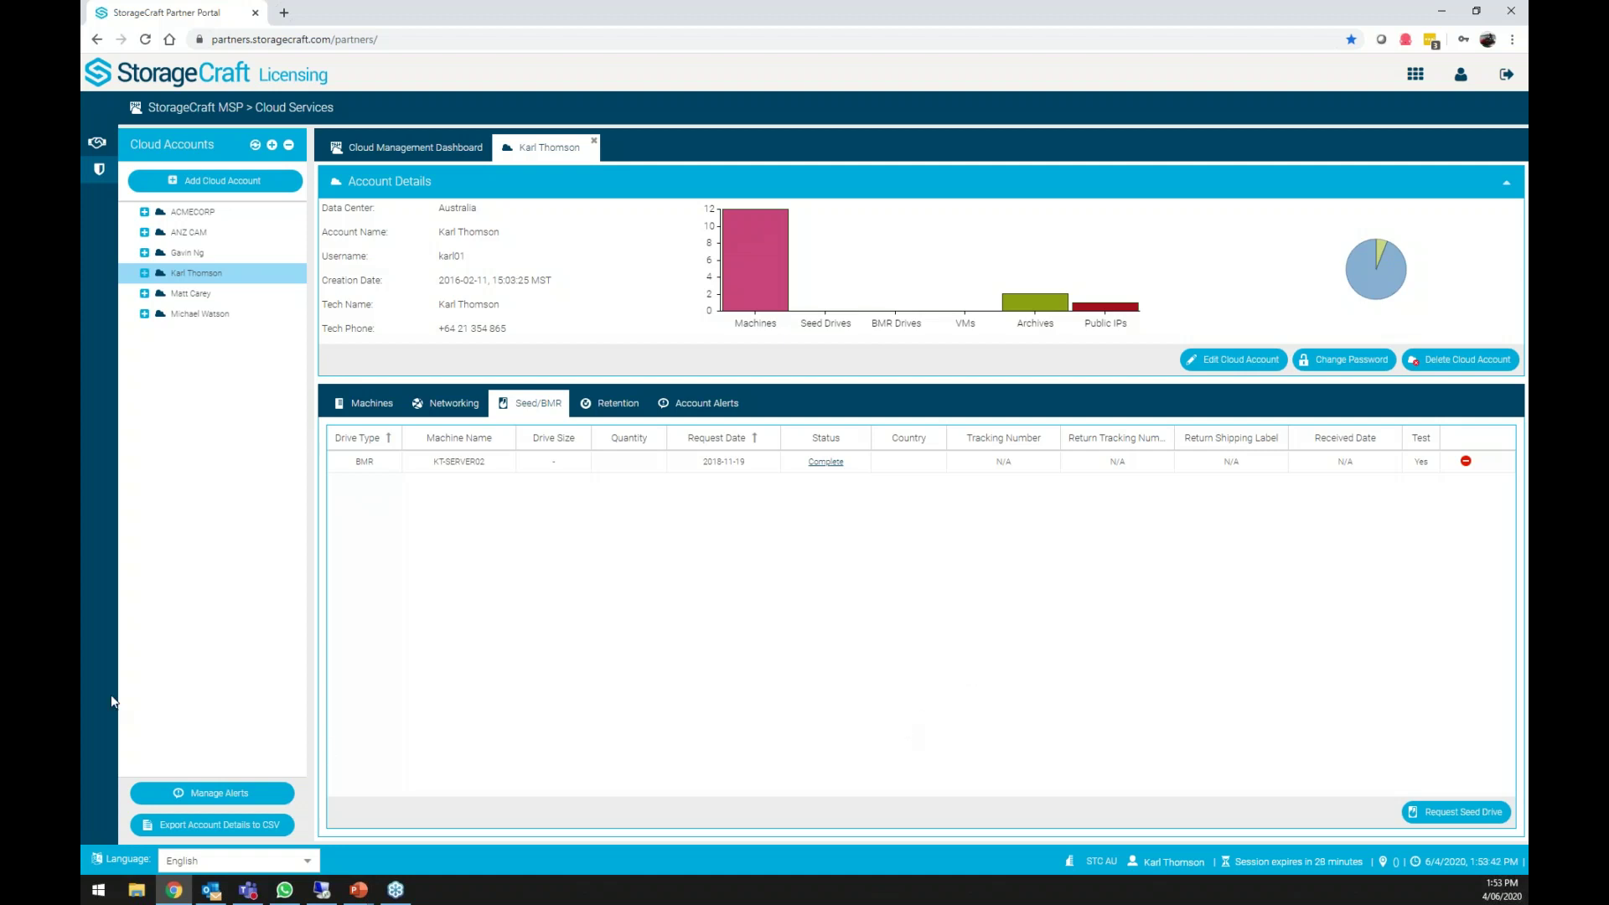
# Switch to the StorageCraft OneSystem remote session and open its storage configuration.
pyautogui.hotkey('alt', 'Tab')
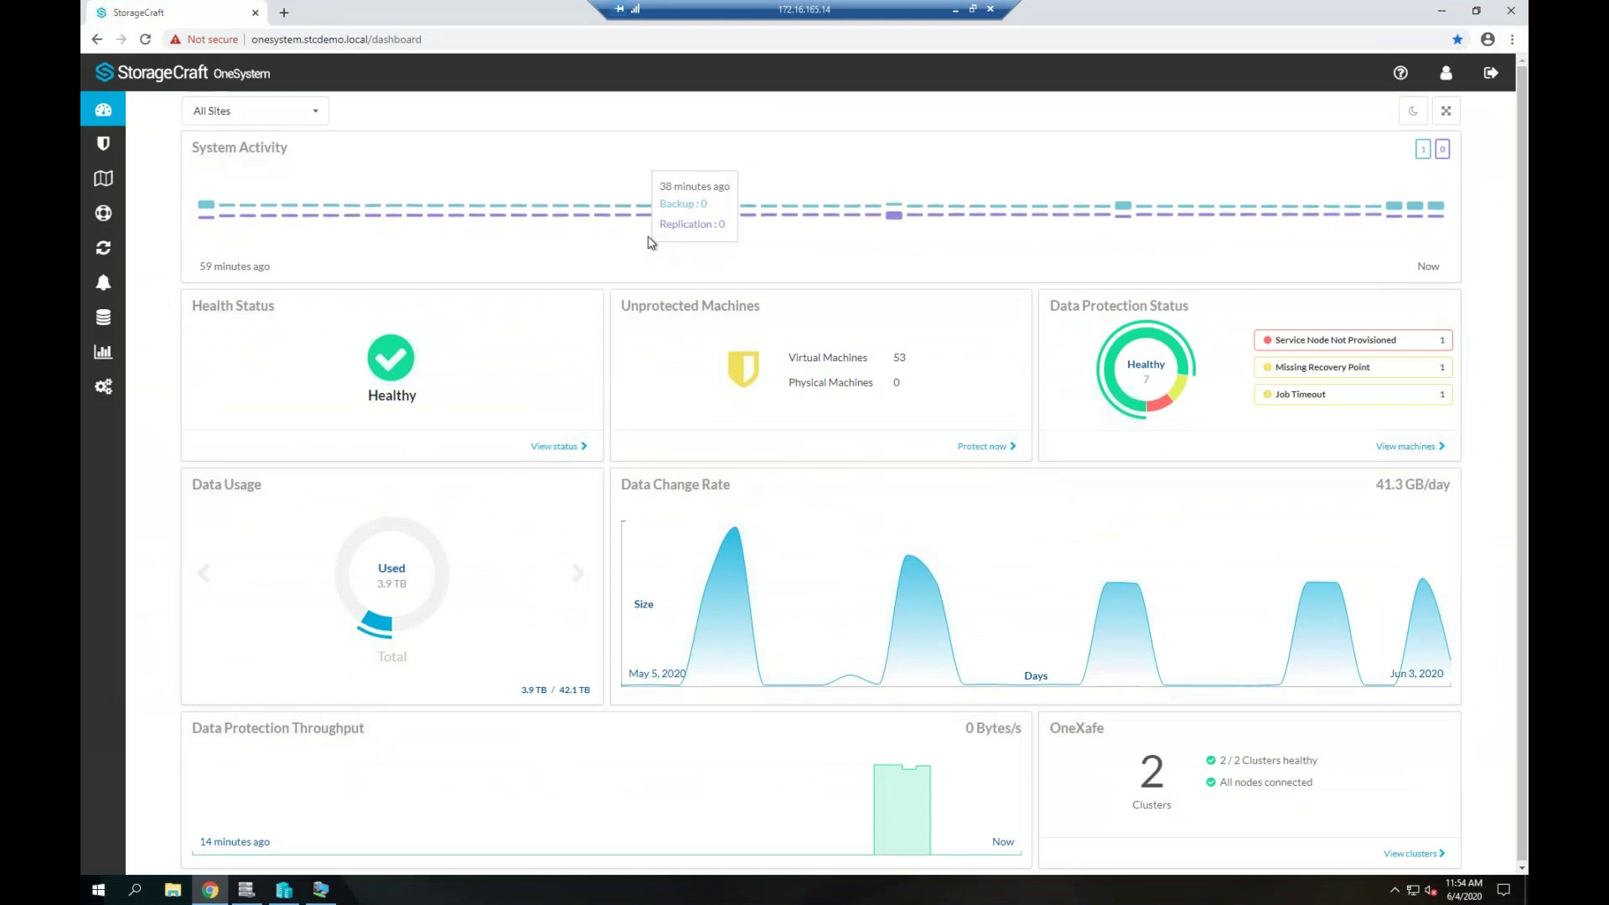
pyautogui.click(108, 395)
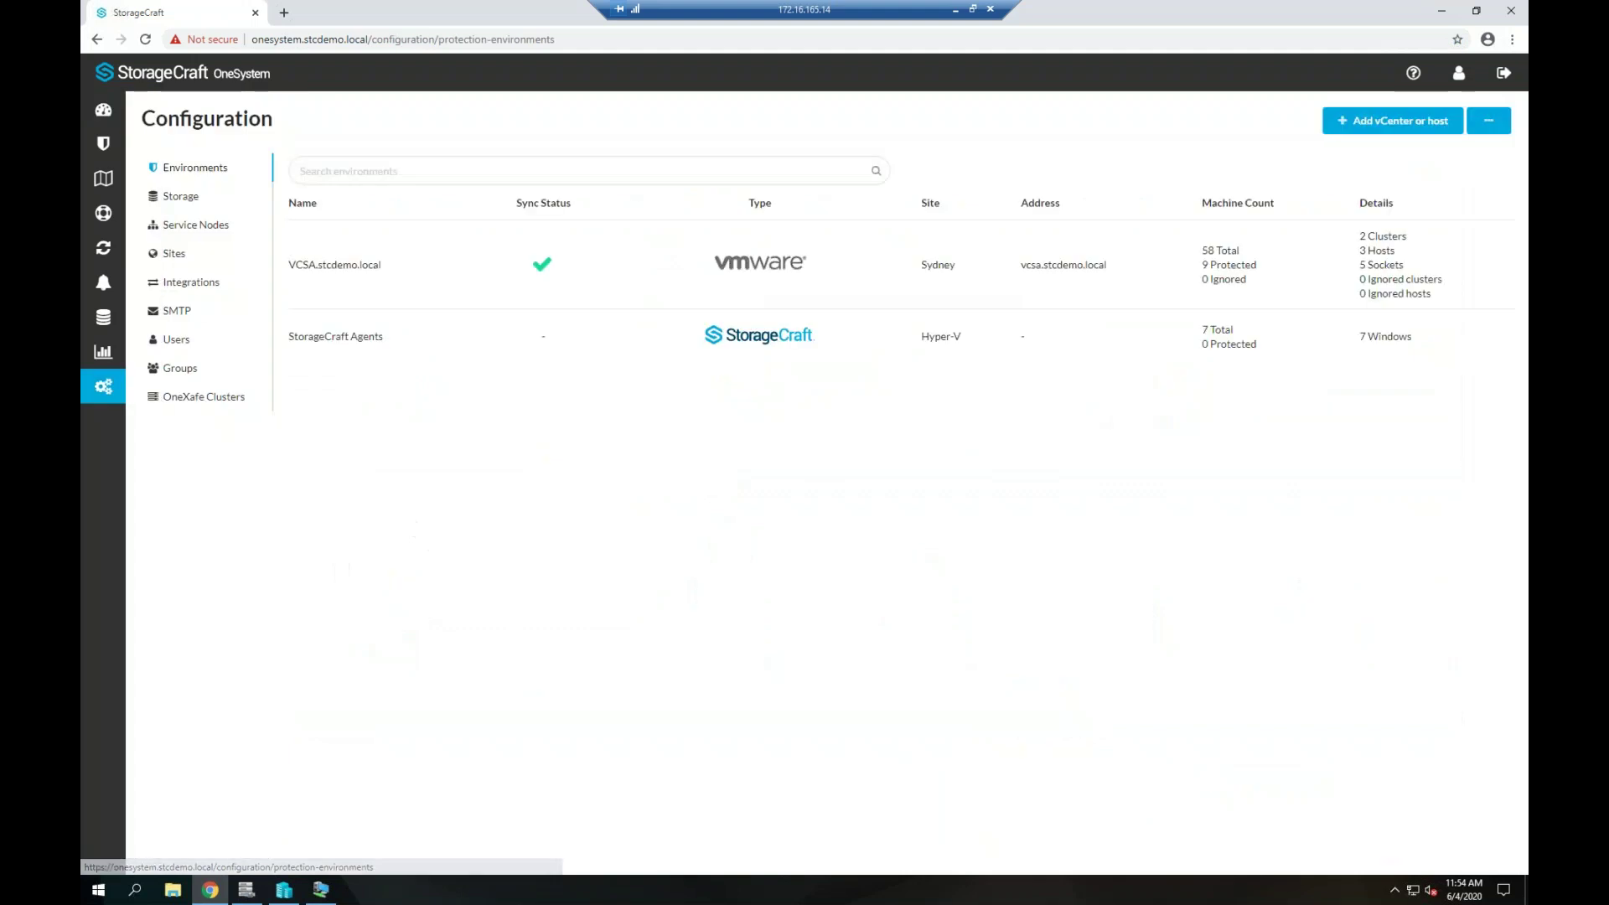
pyautogui.click(195, 202)
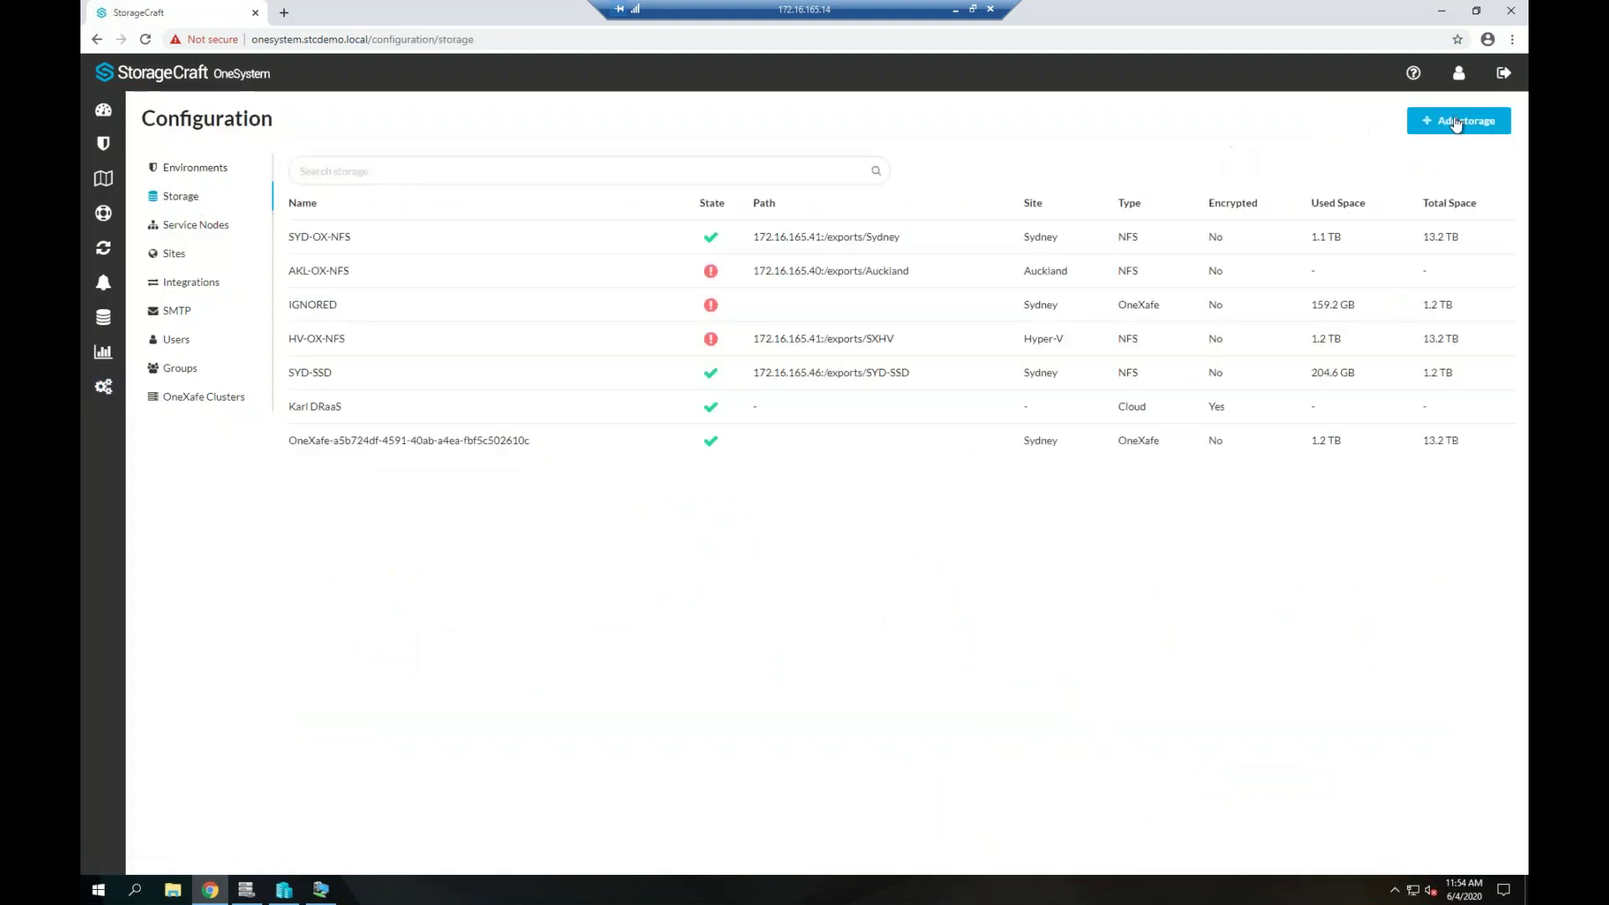
# Examine the fields for adding storage of type StorageCraft Cloud, and cancel without saving.
pyautogui.click(1457, 123)
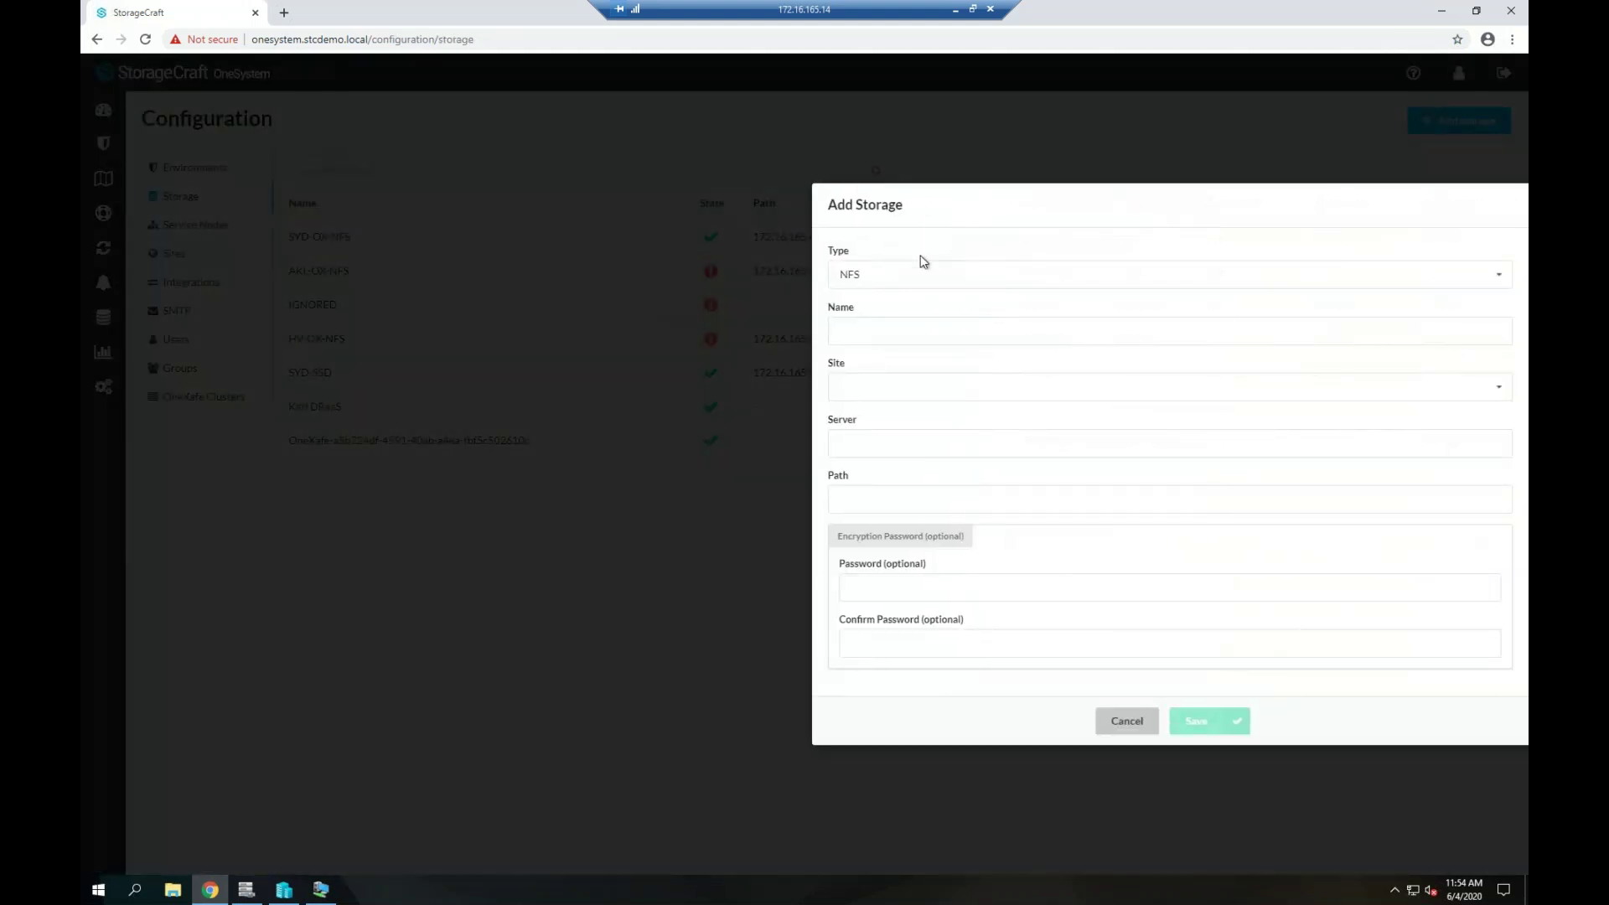
pyautogui.click(894, 274)
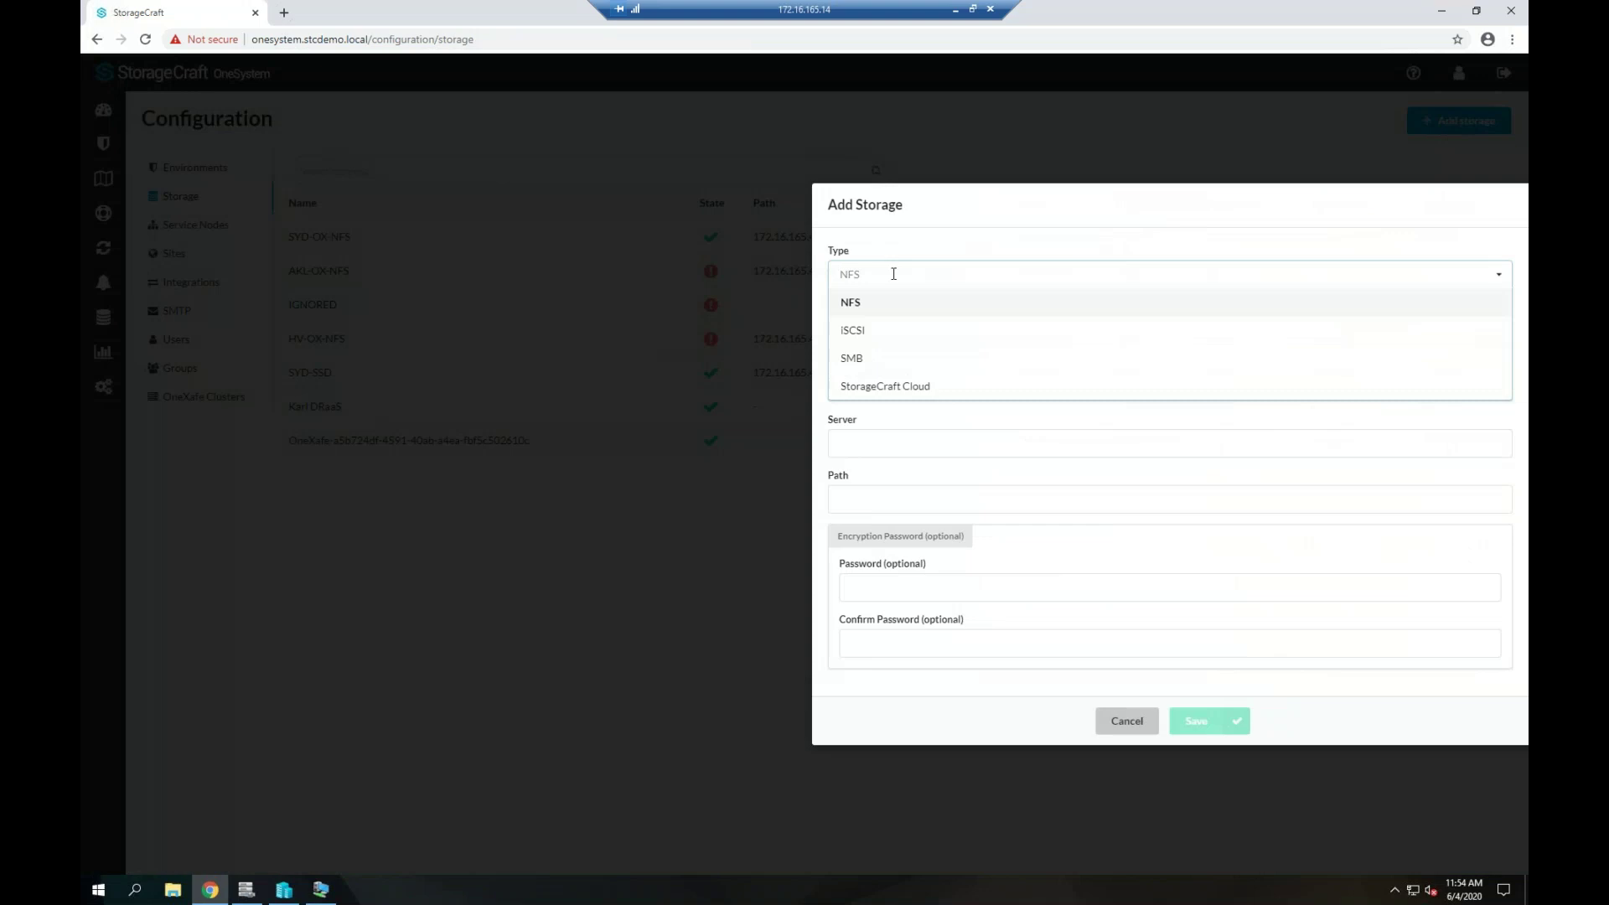
pyautogui.click(903, 386)
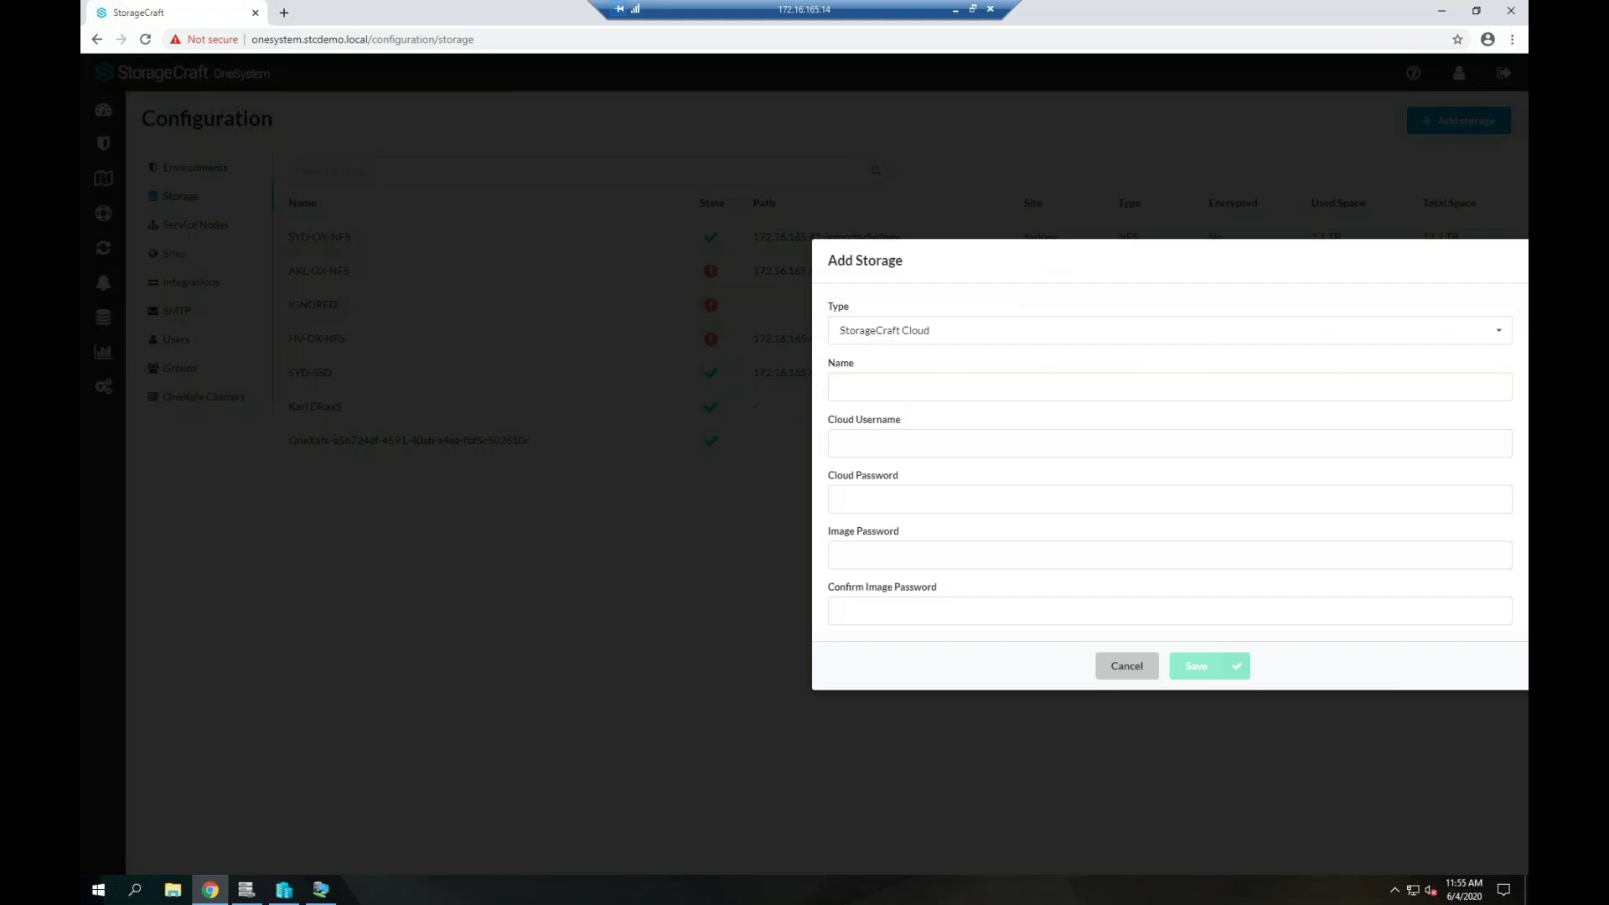
pyautogui.click(938, 391)
pyautogui.click(1126, 666)
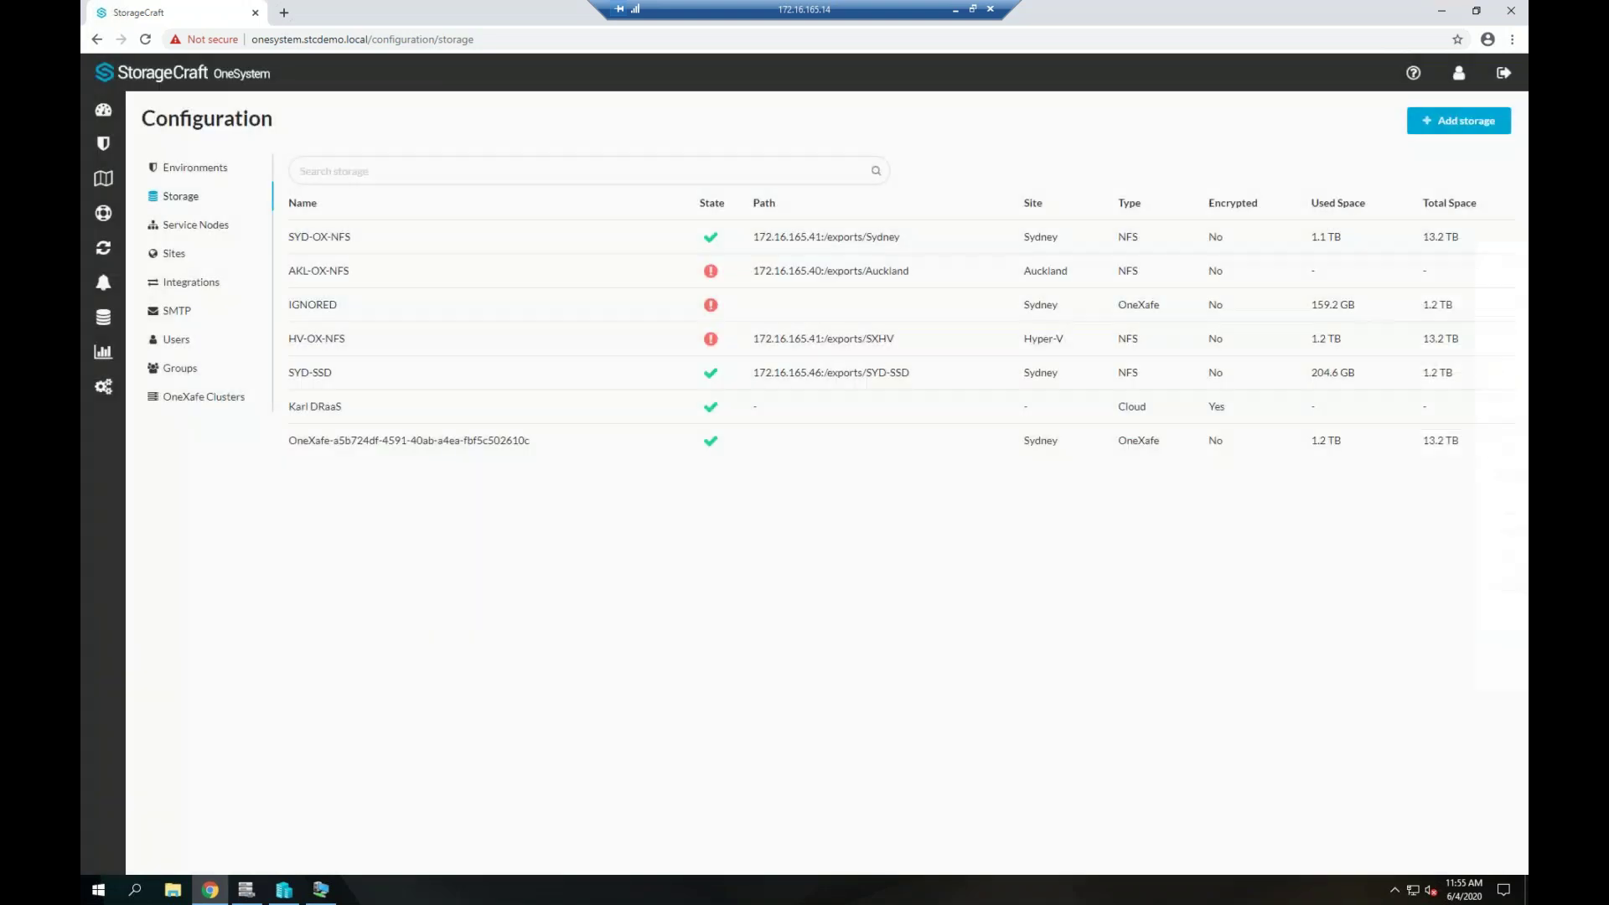
# Open the protection policies and start adding a new policy.
pyautogui.moveTo(103, 178)
pyautogui.click(159, 178)
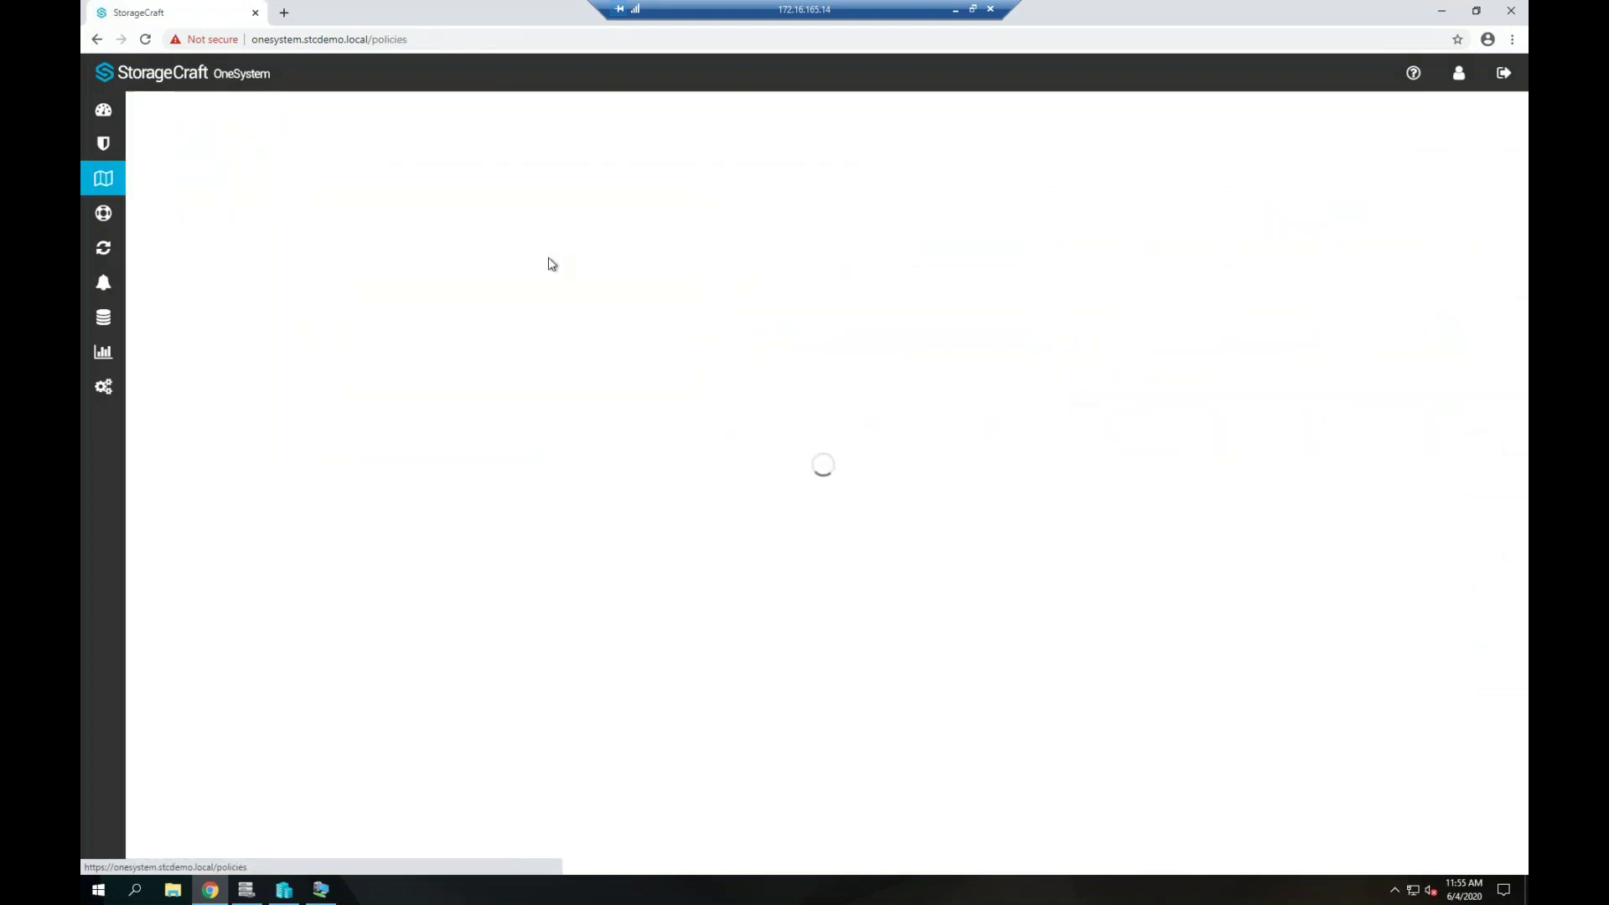
pyautogui.click(1467, 122)
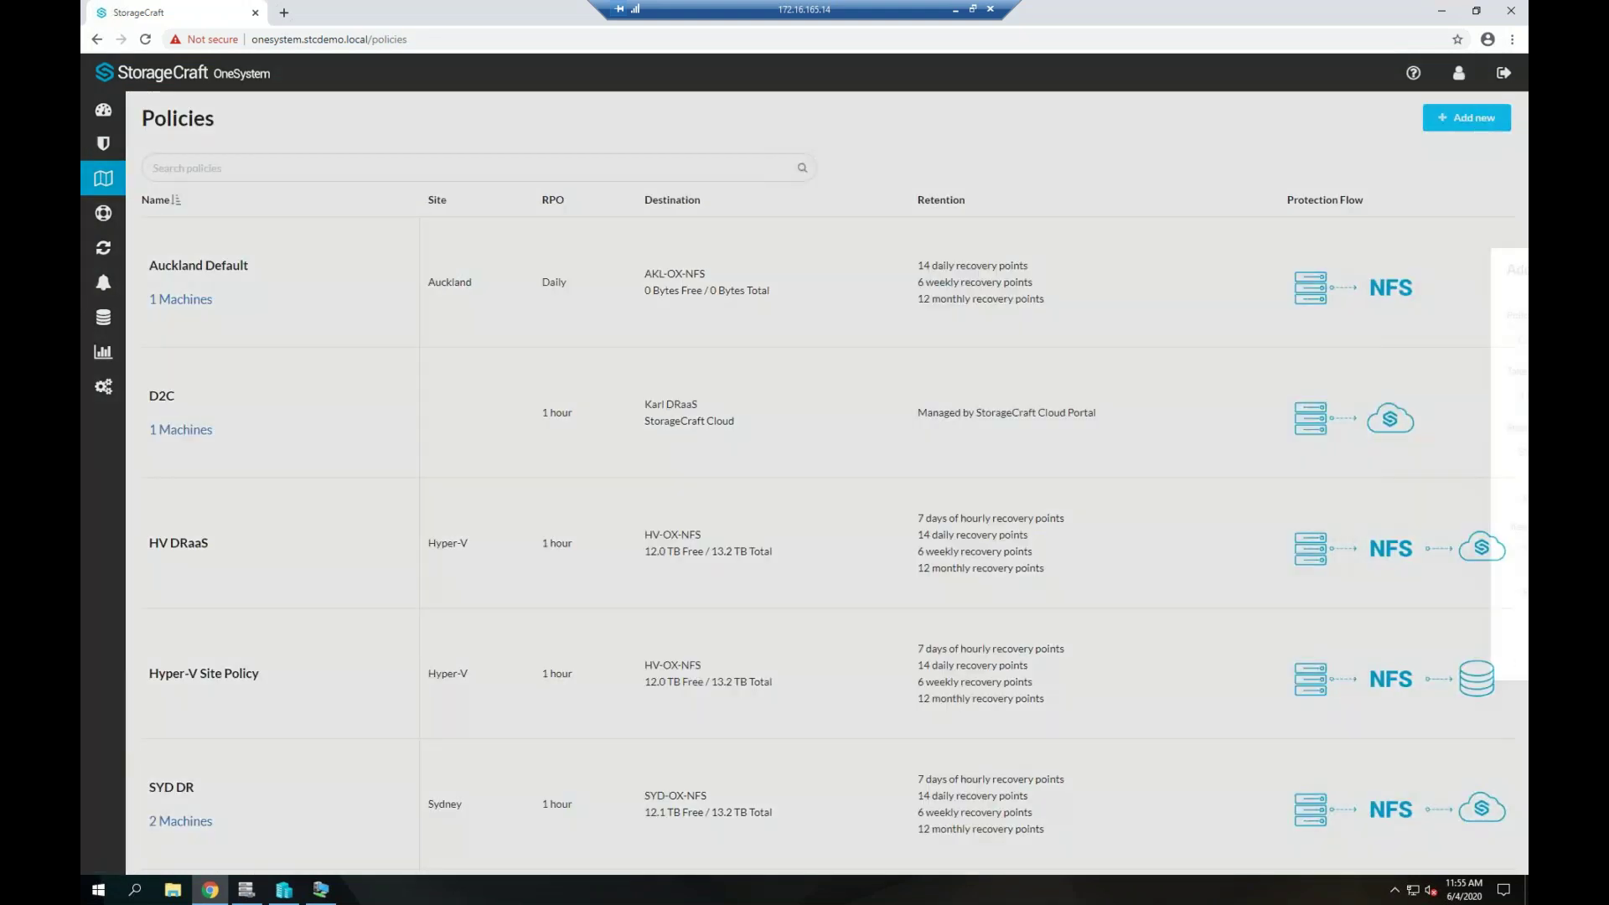
pyautogui.tripleClick(905, 339)
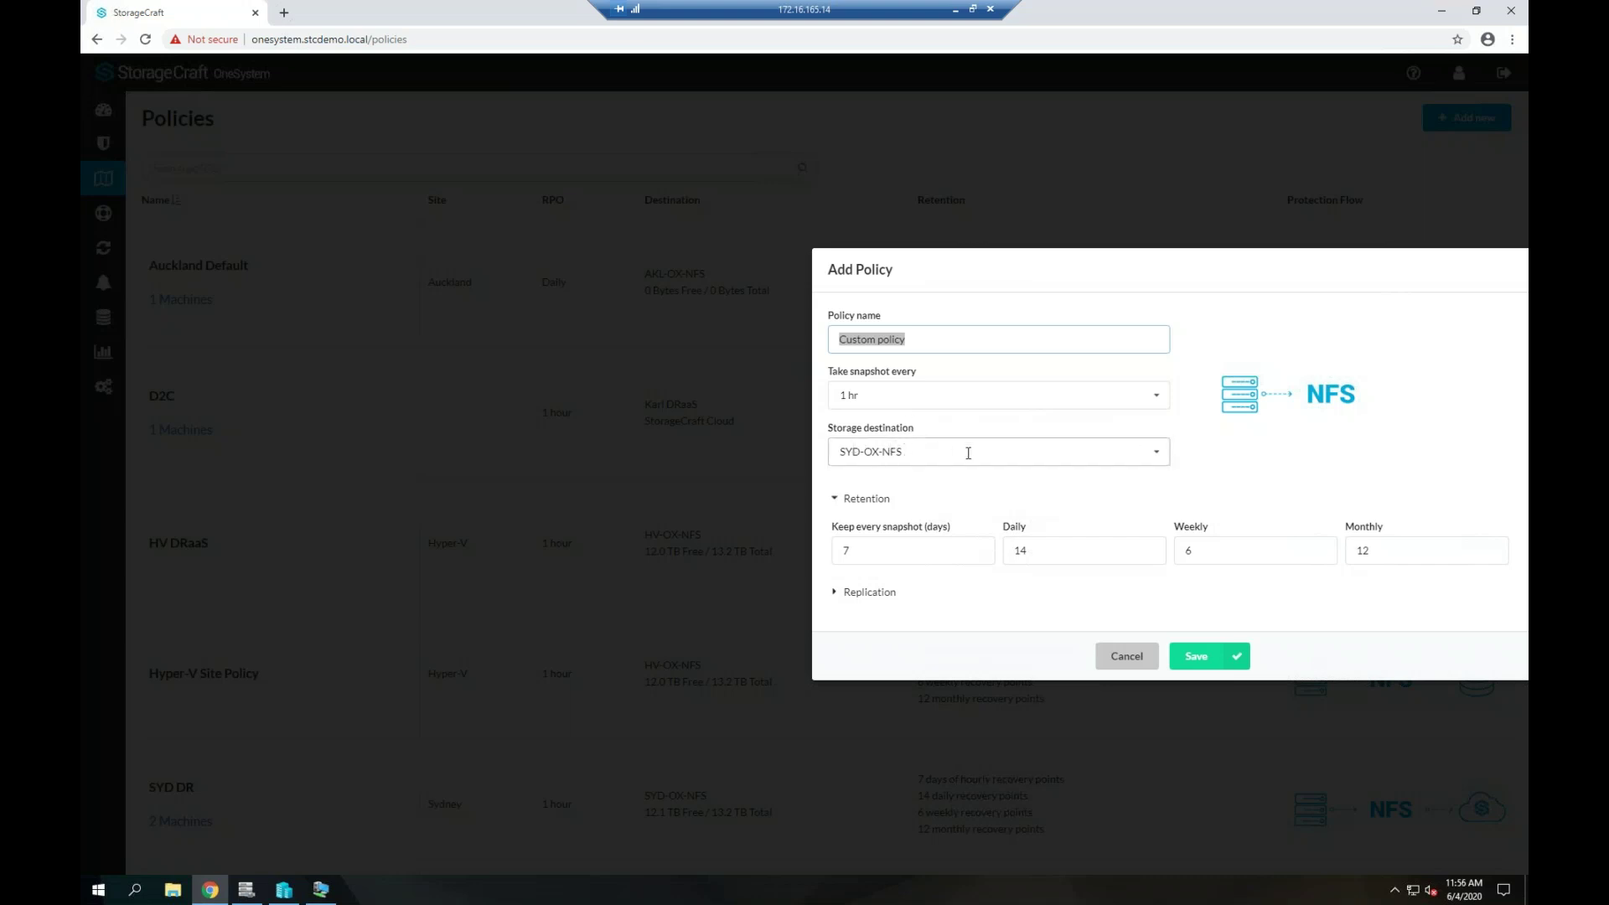
# Add hourly replication to the DRaaS cloud storage in the new policy.
pyautogui.click(840, 592)
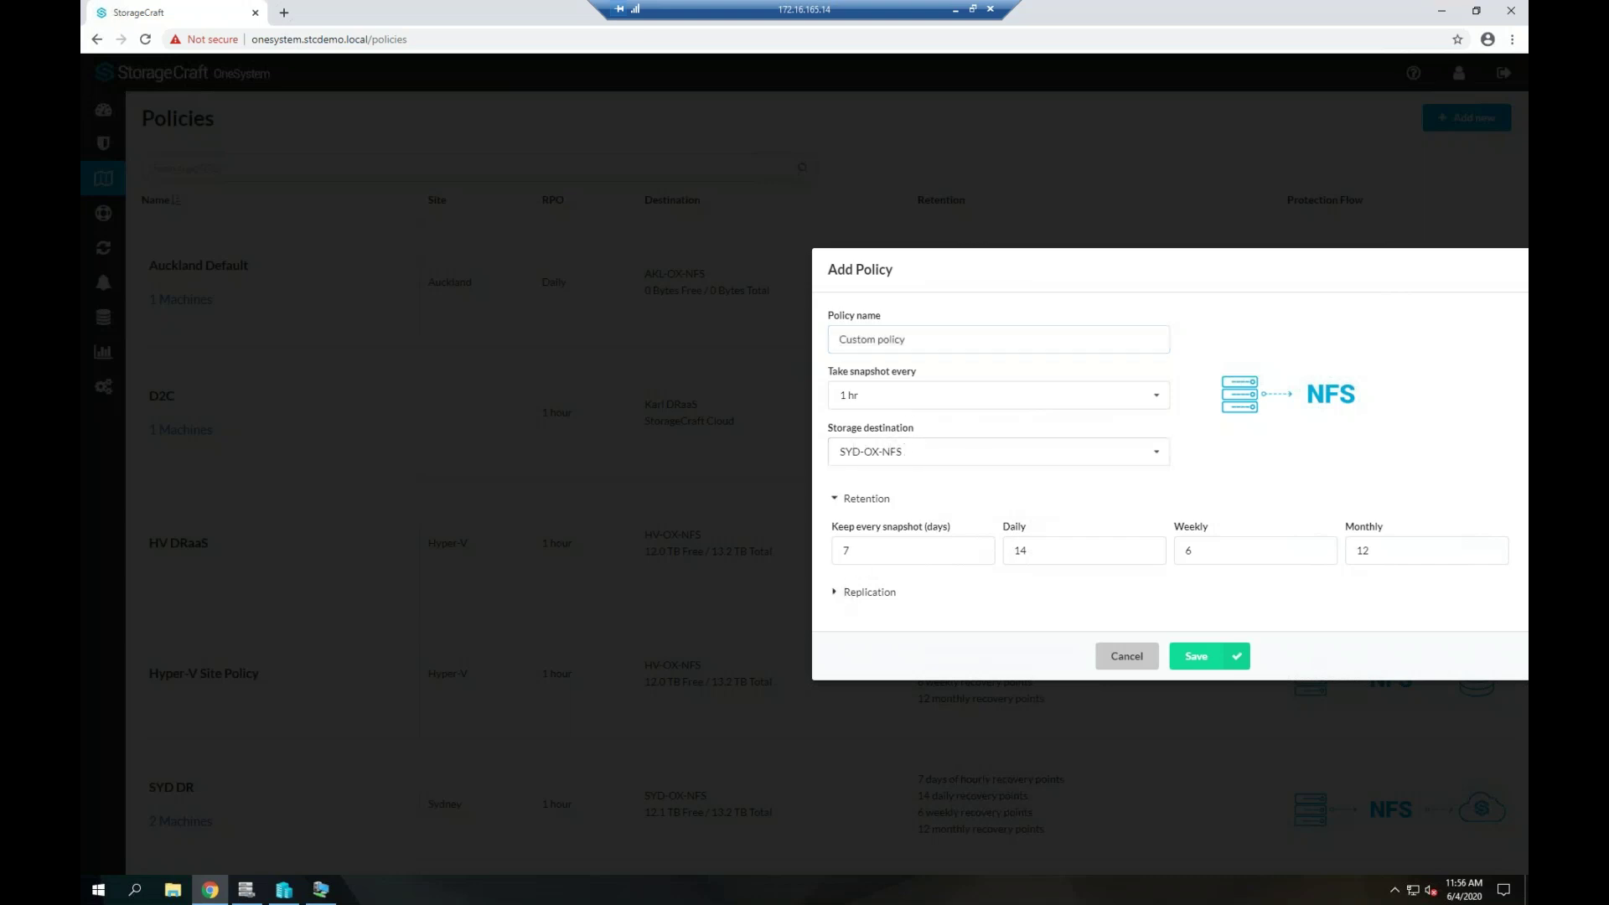
pyautogui.click(1149, 616)
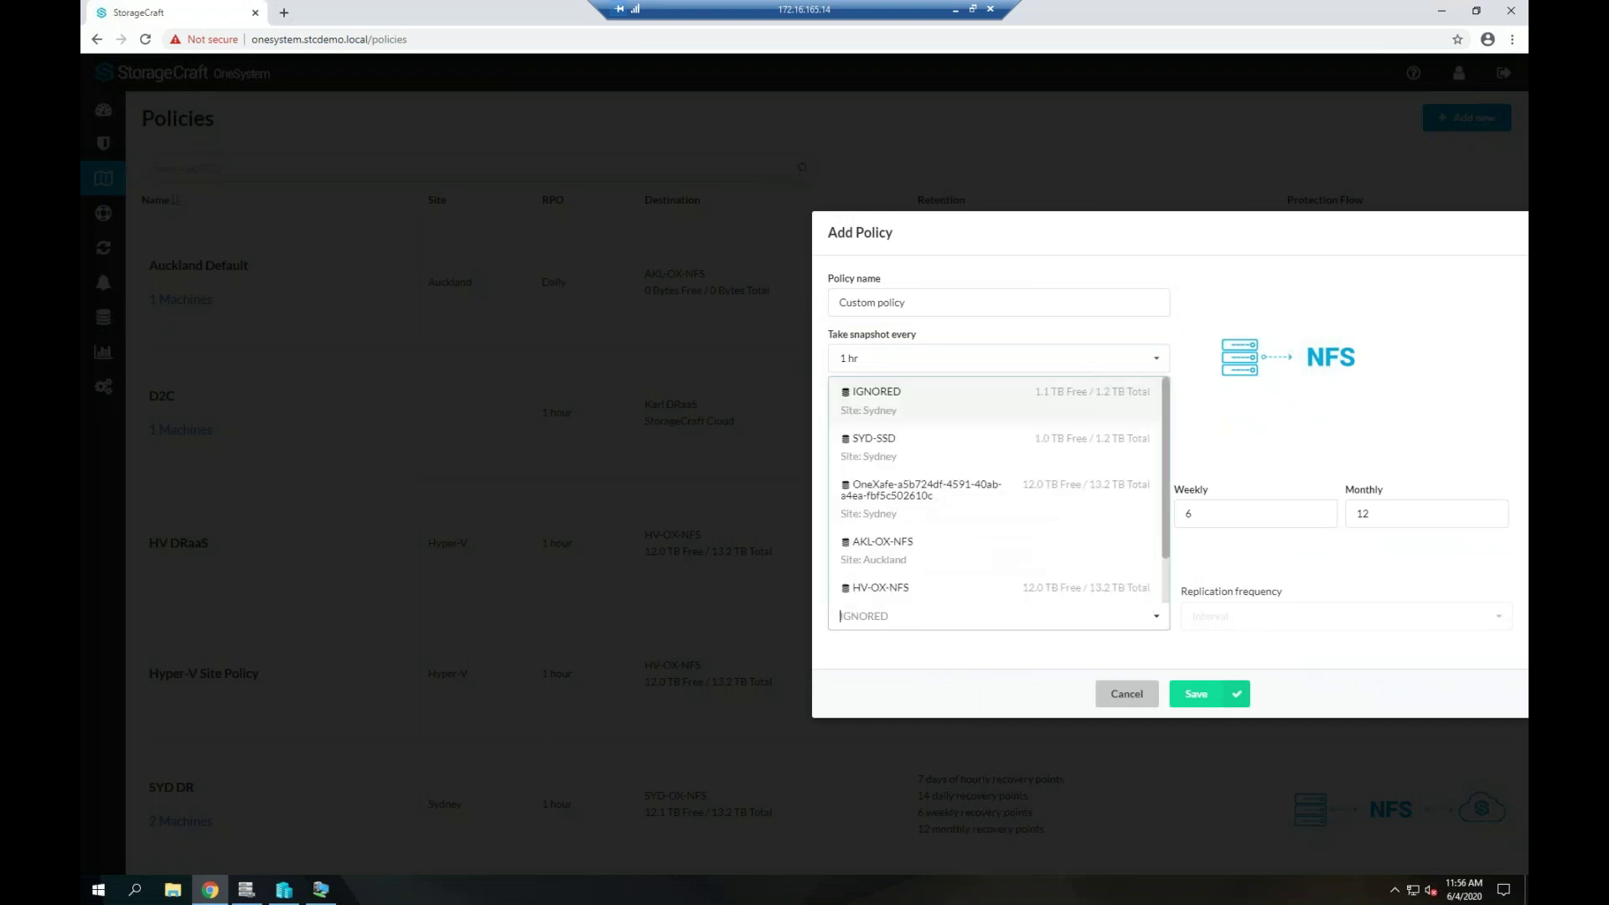
pyautogui.scroll(-2, 1023, 466)
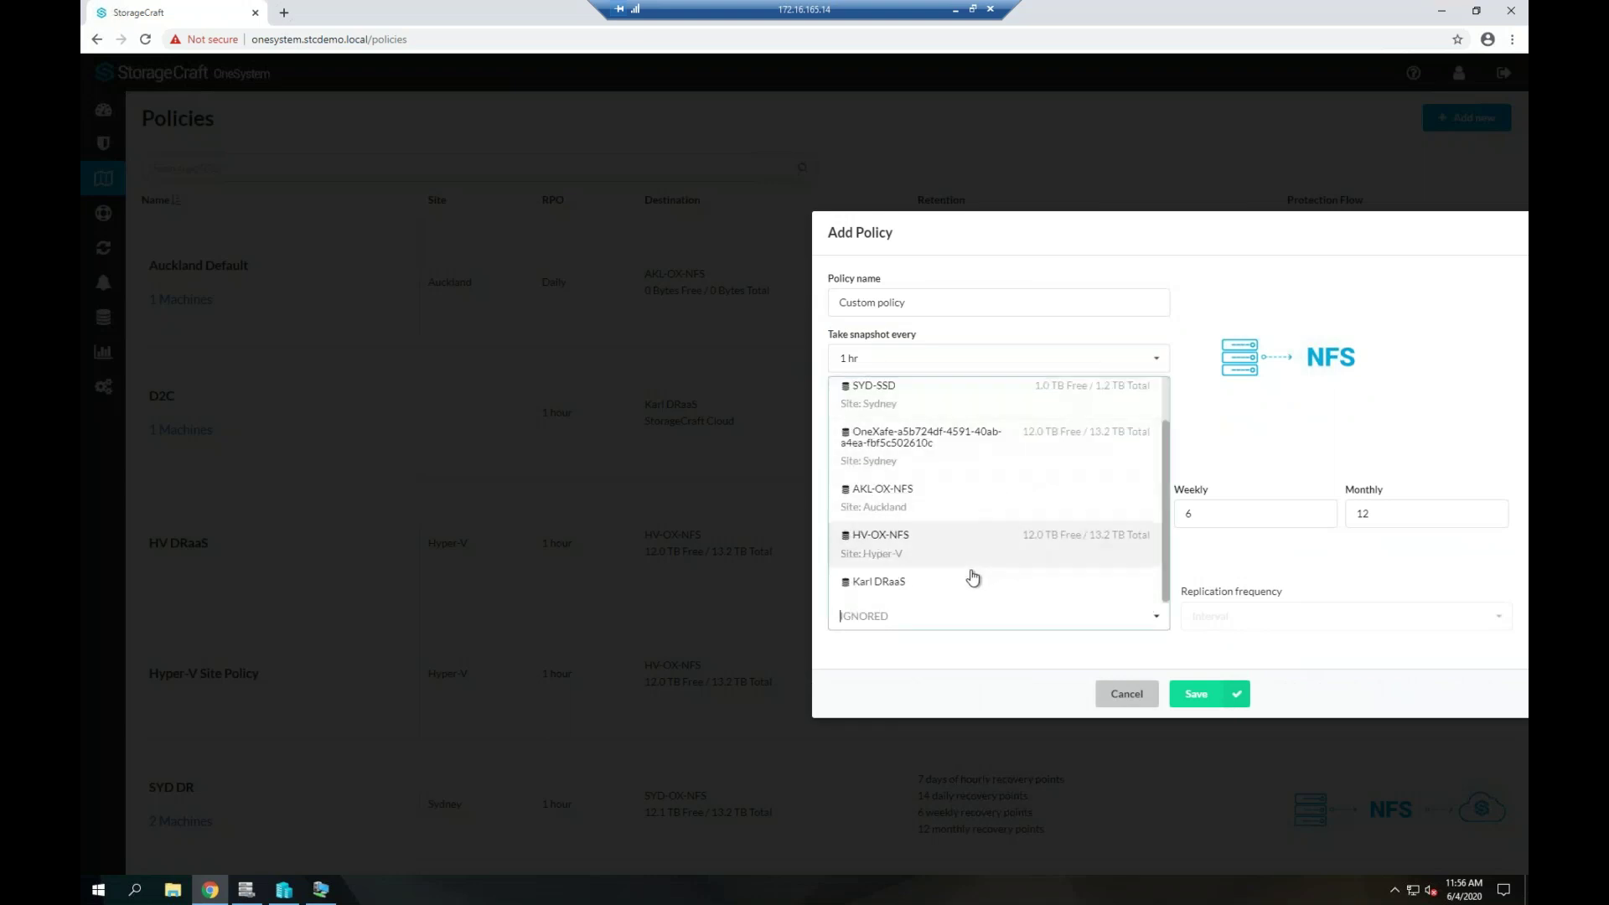
pyautogui.click(959, 589)
pyautogui.click(1283, 628)
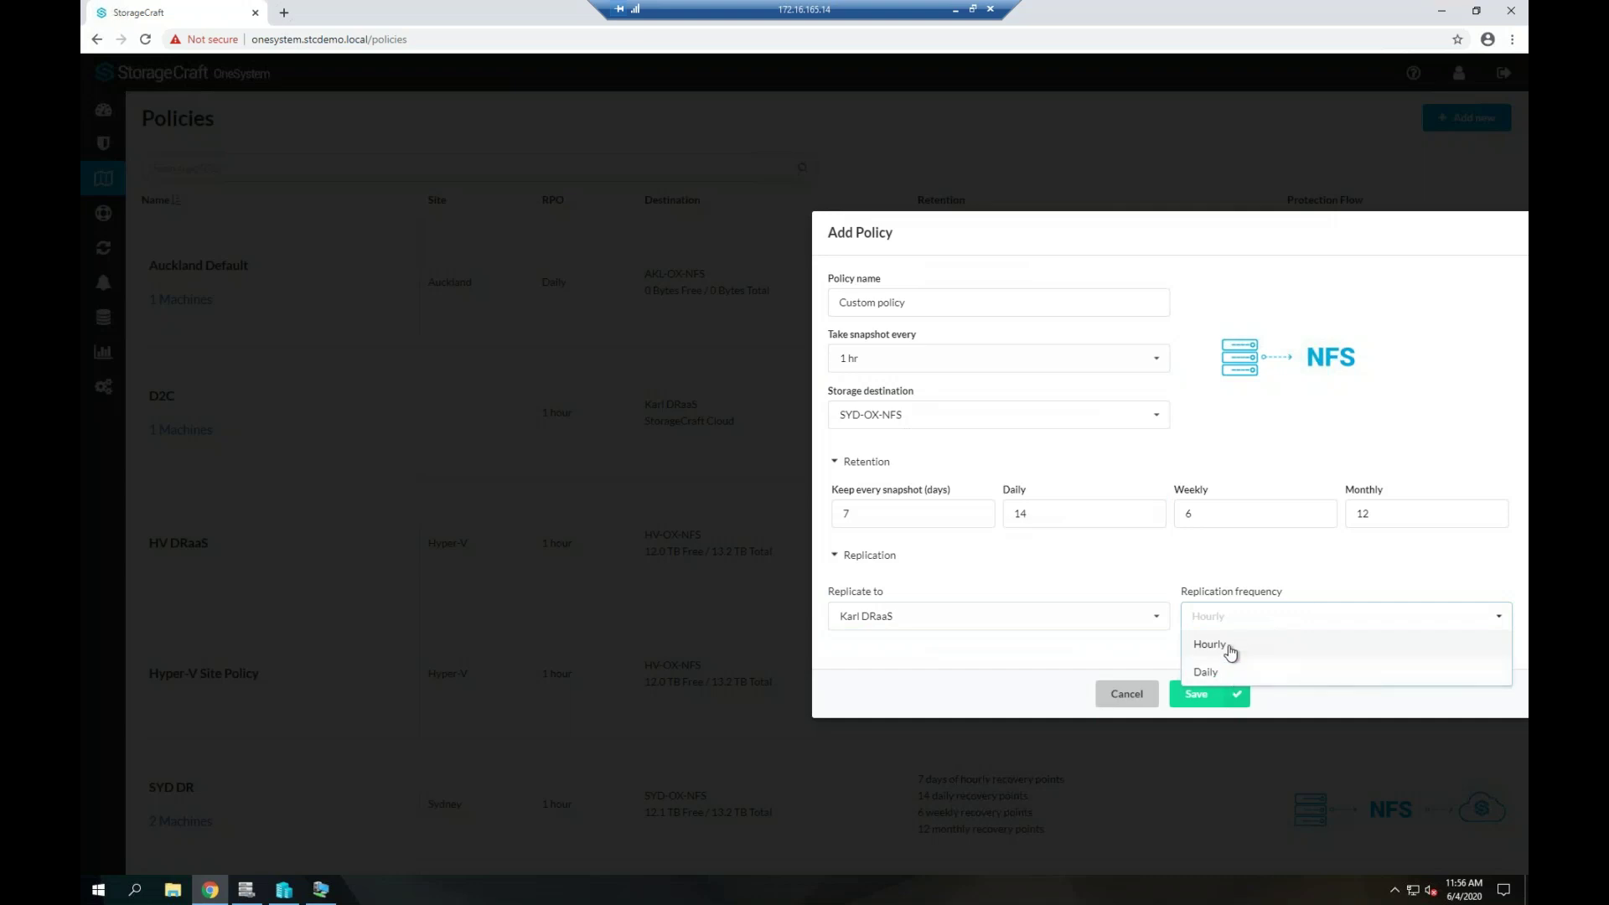
pyautogui.click(1230, 652)
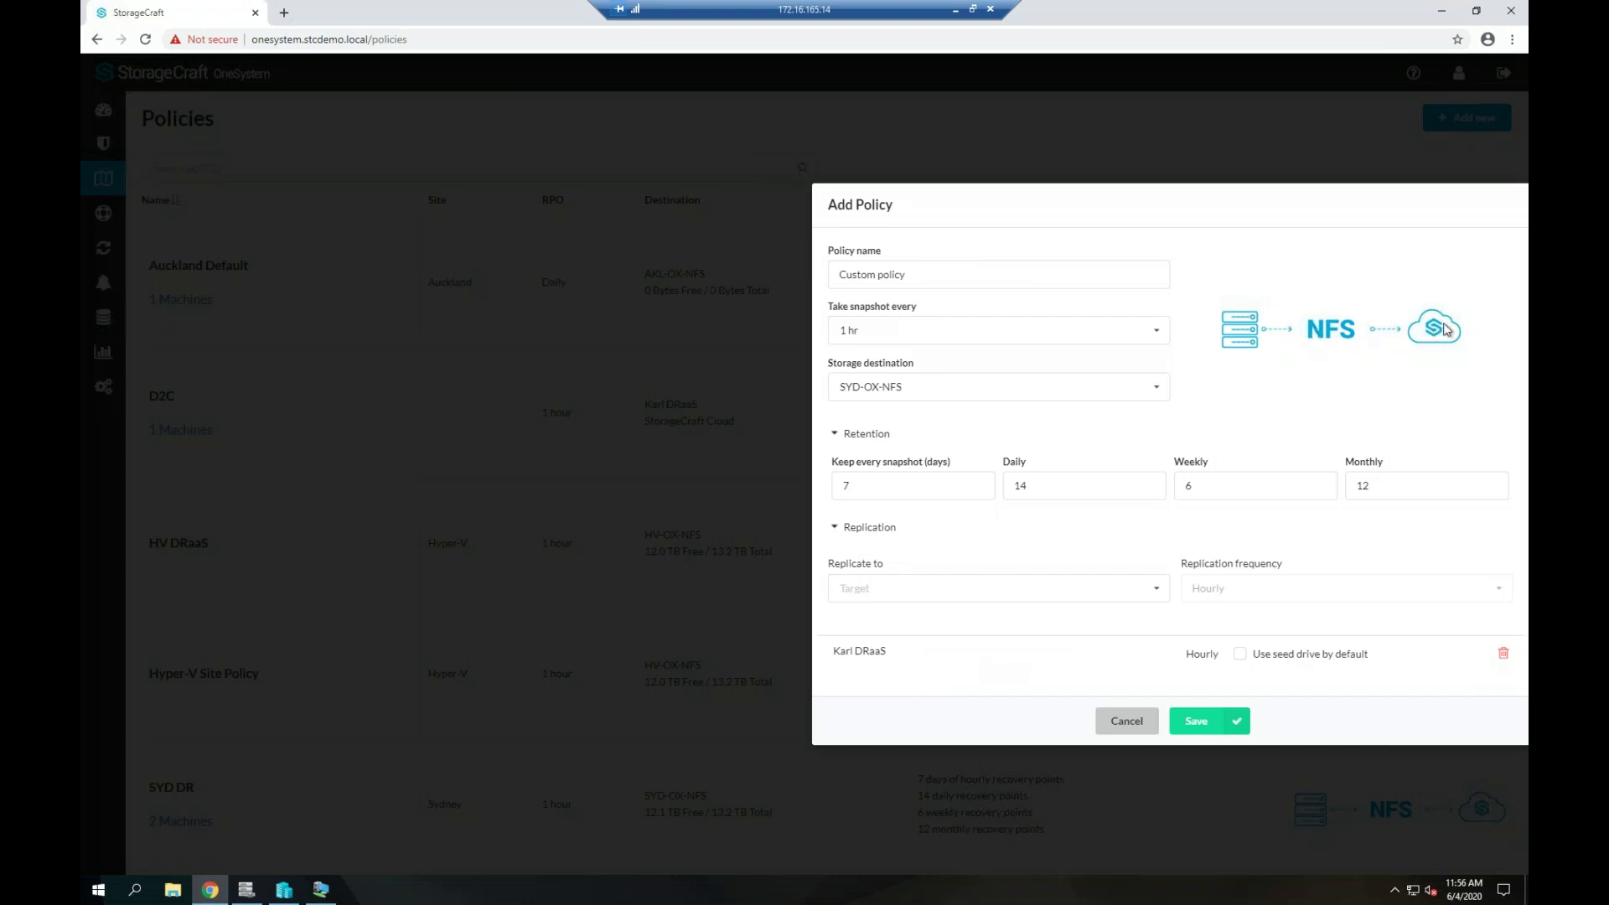
# Examine the storage destinations available for the policy while cloud replication is configured.
pyautogui.click(1089, 386)
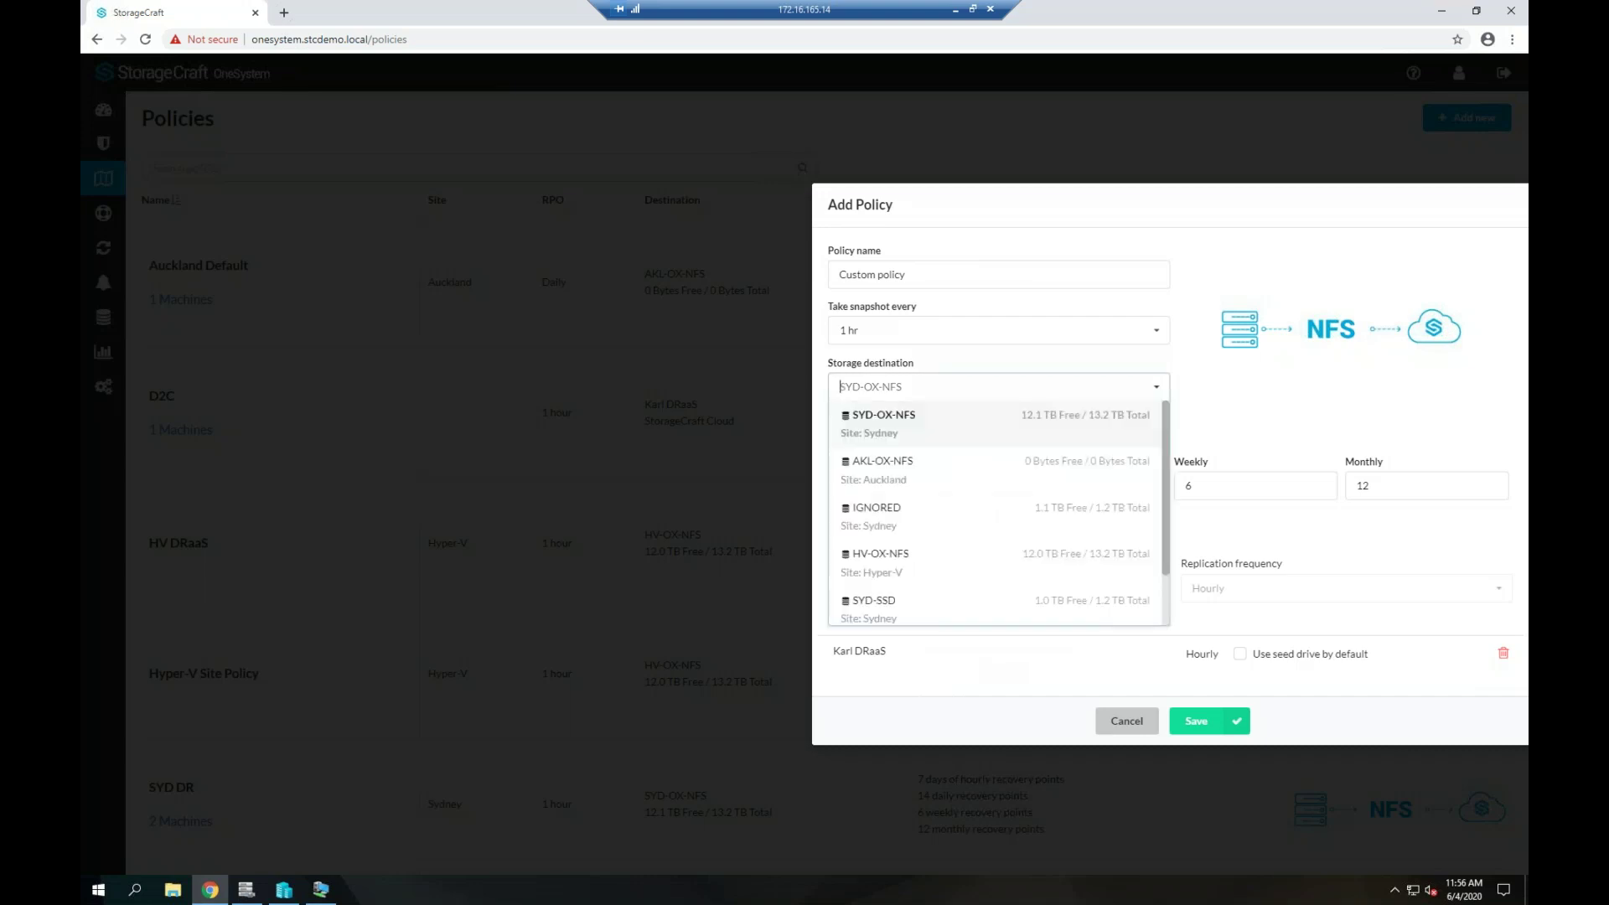
pyautogui.scroll(-2, 1095, 510)
pyautogui.scroll(1, 1098, 513)
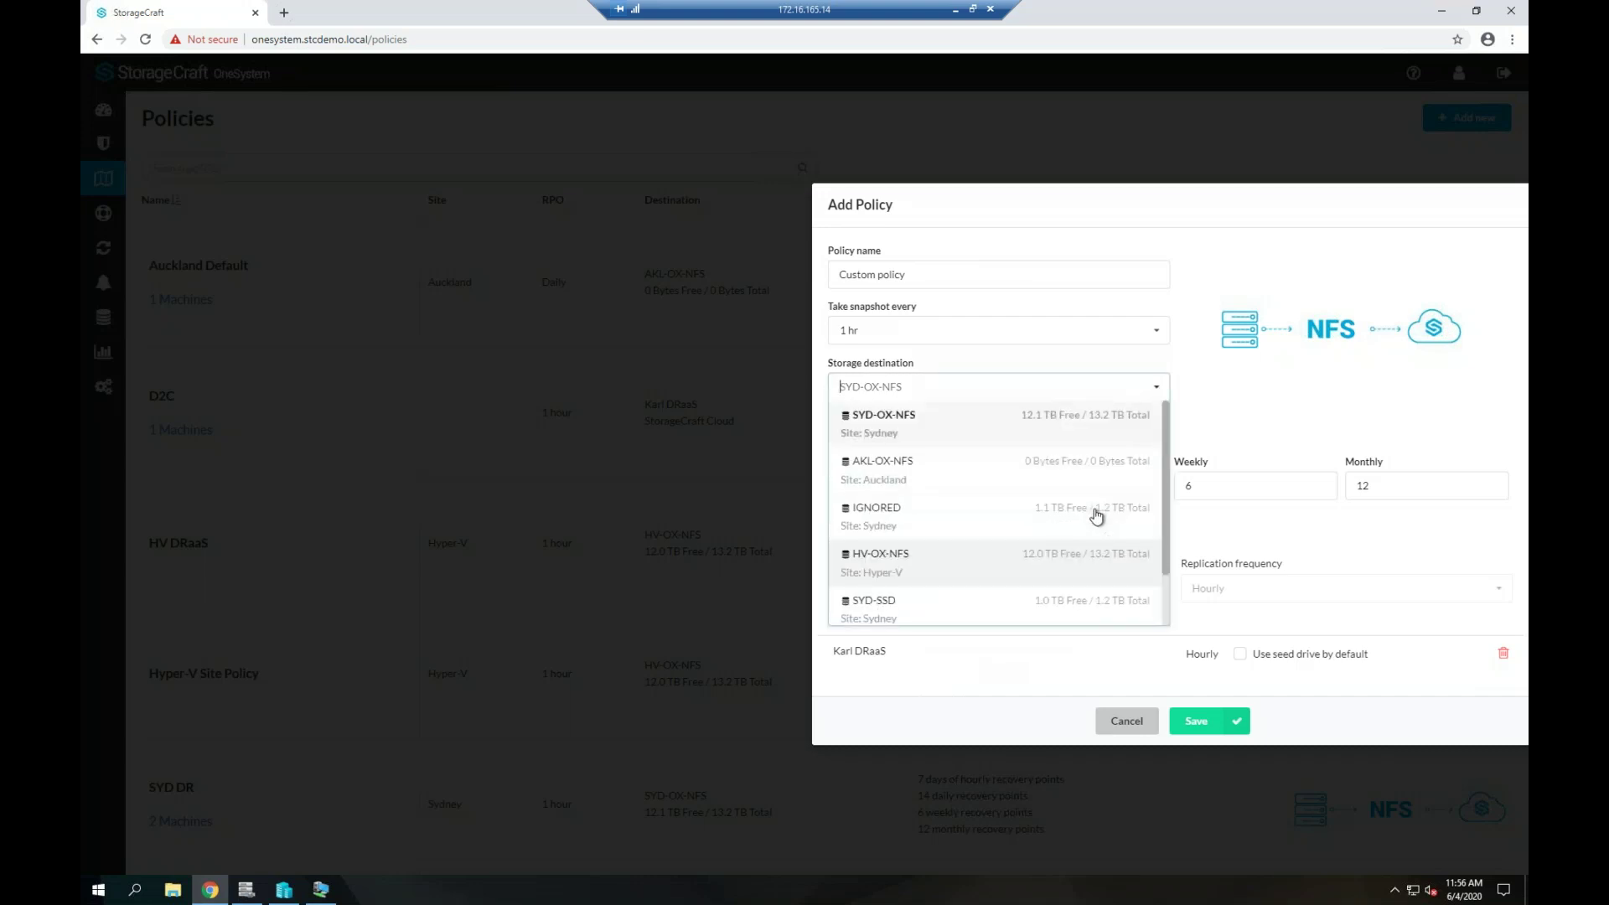
pyautogui.scroll(-1, 1031, 479)
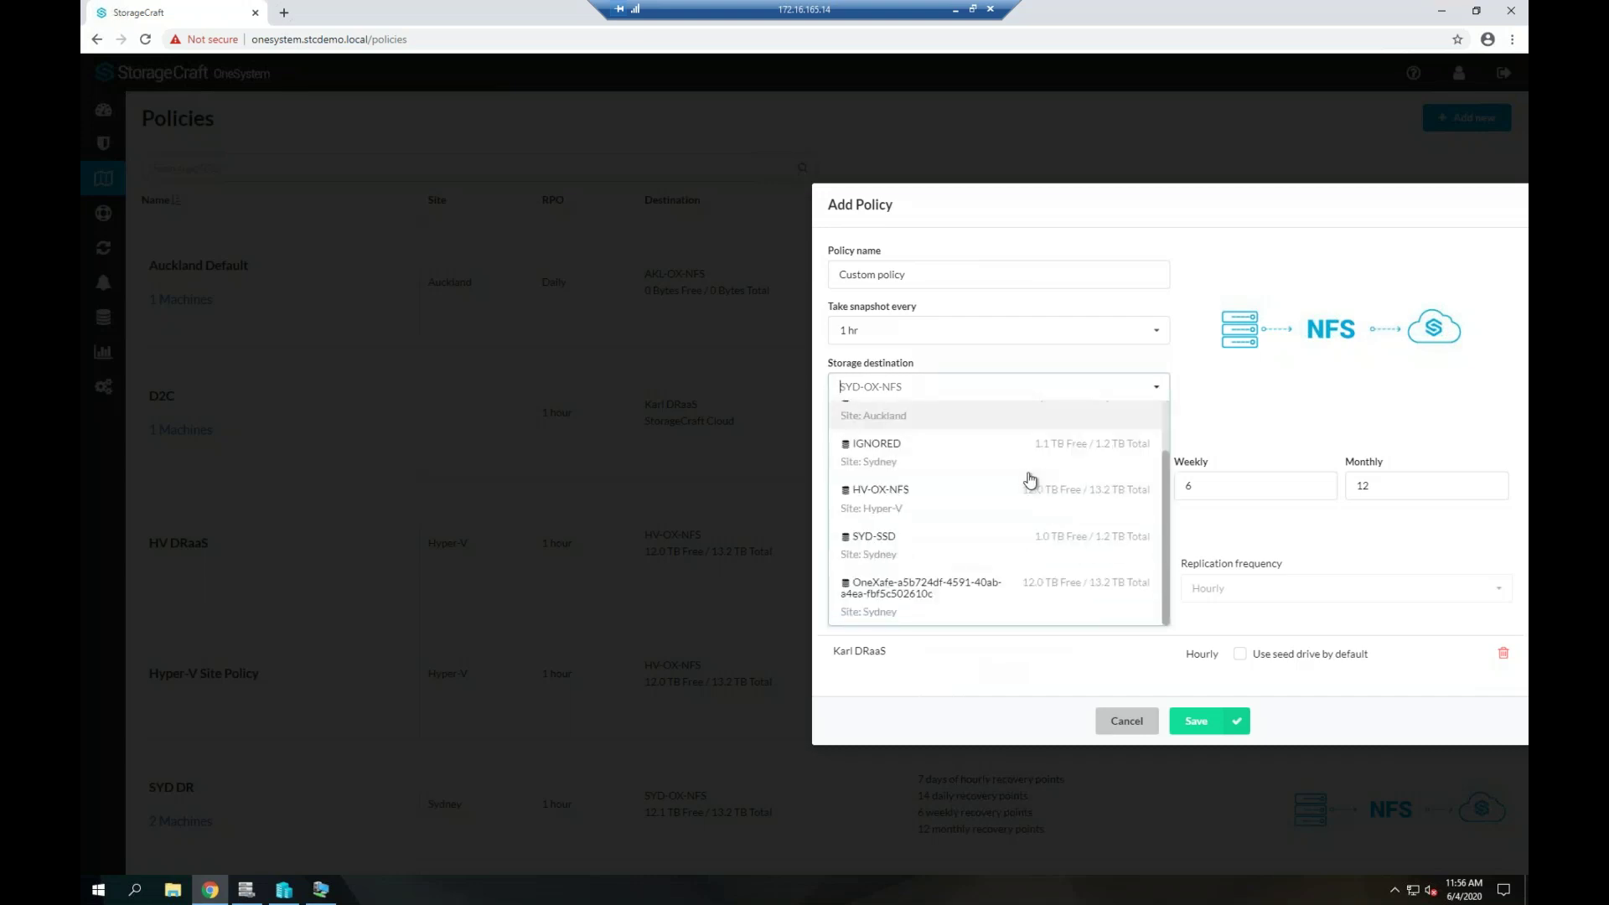
pyautogui.scroll(1, 1030, 479)
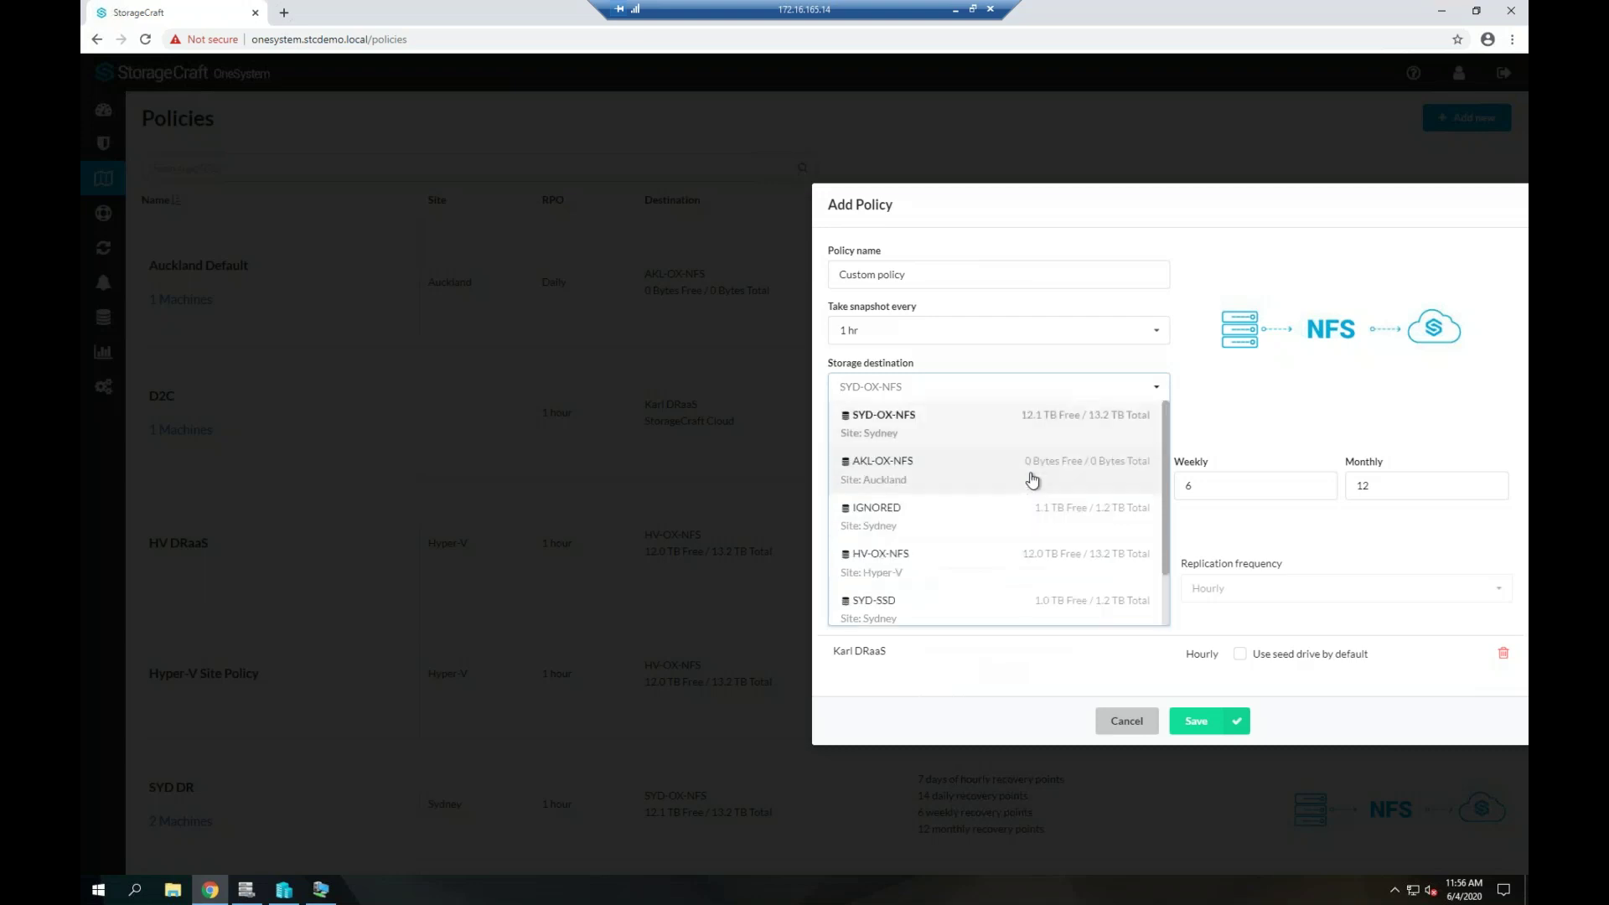
pyautogui.click(1269, 389)
# Remove the replication target, set the DRaaS cloud storage as the policy's storage destination, and cancel the policy.
pyautogui.click(1503, 654)
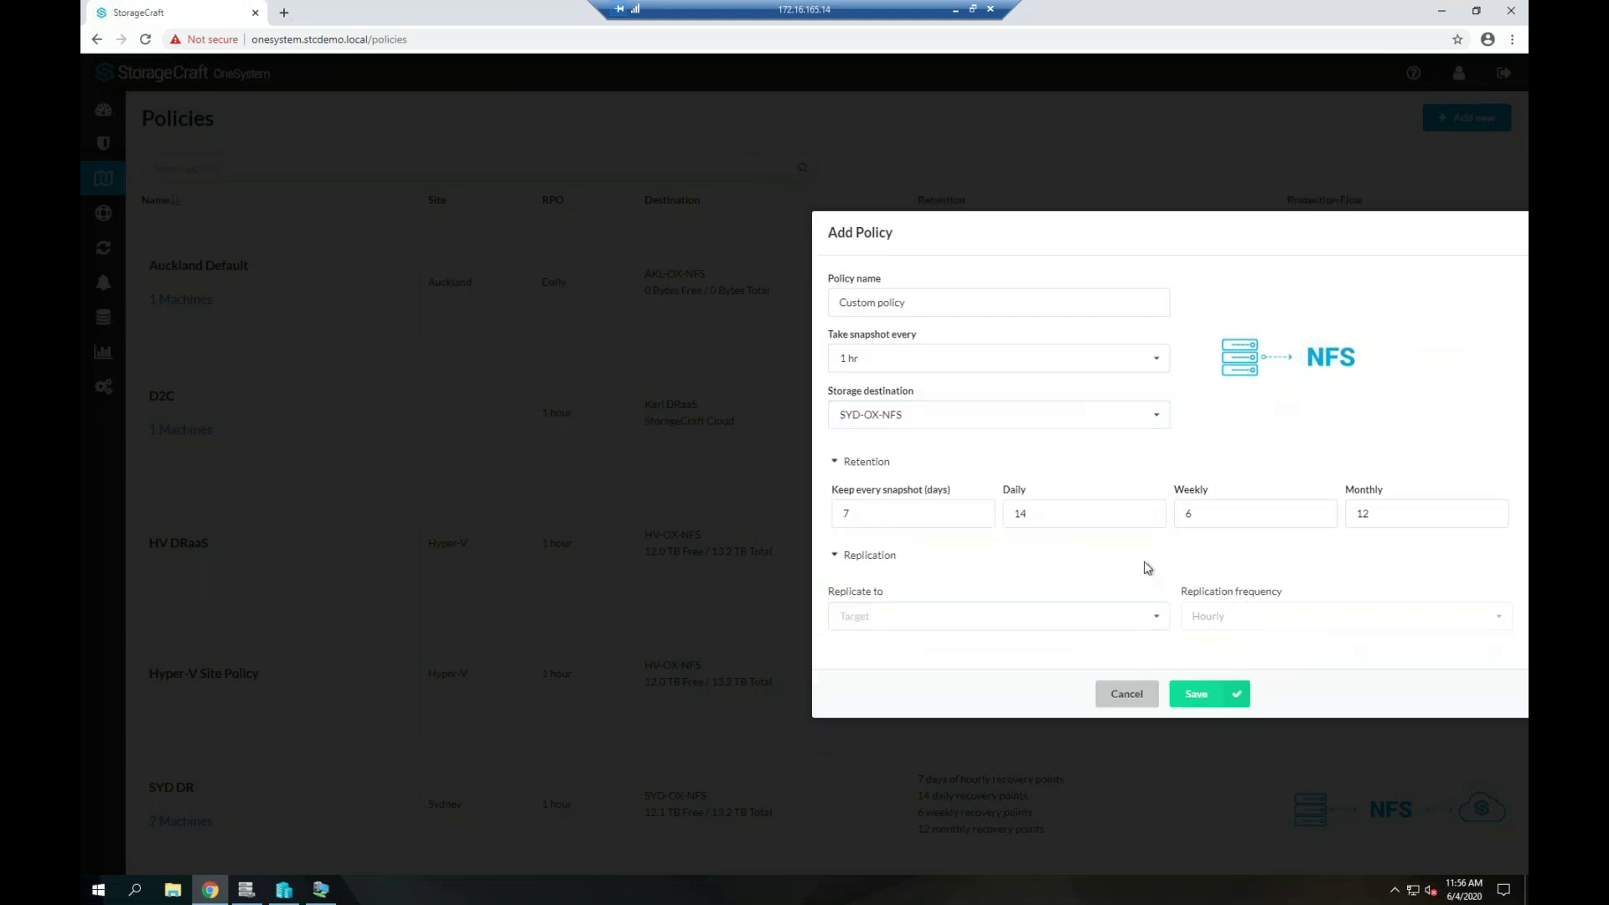
pyautogui.click(1147, 416)
pyautogui.scroll(-2, 1109, 533)
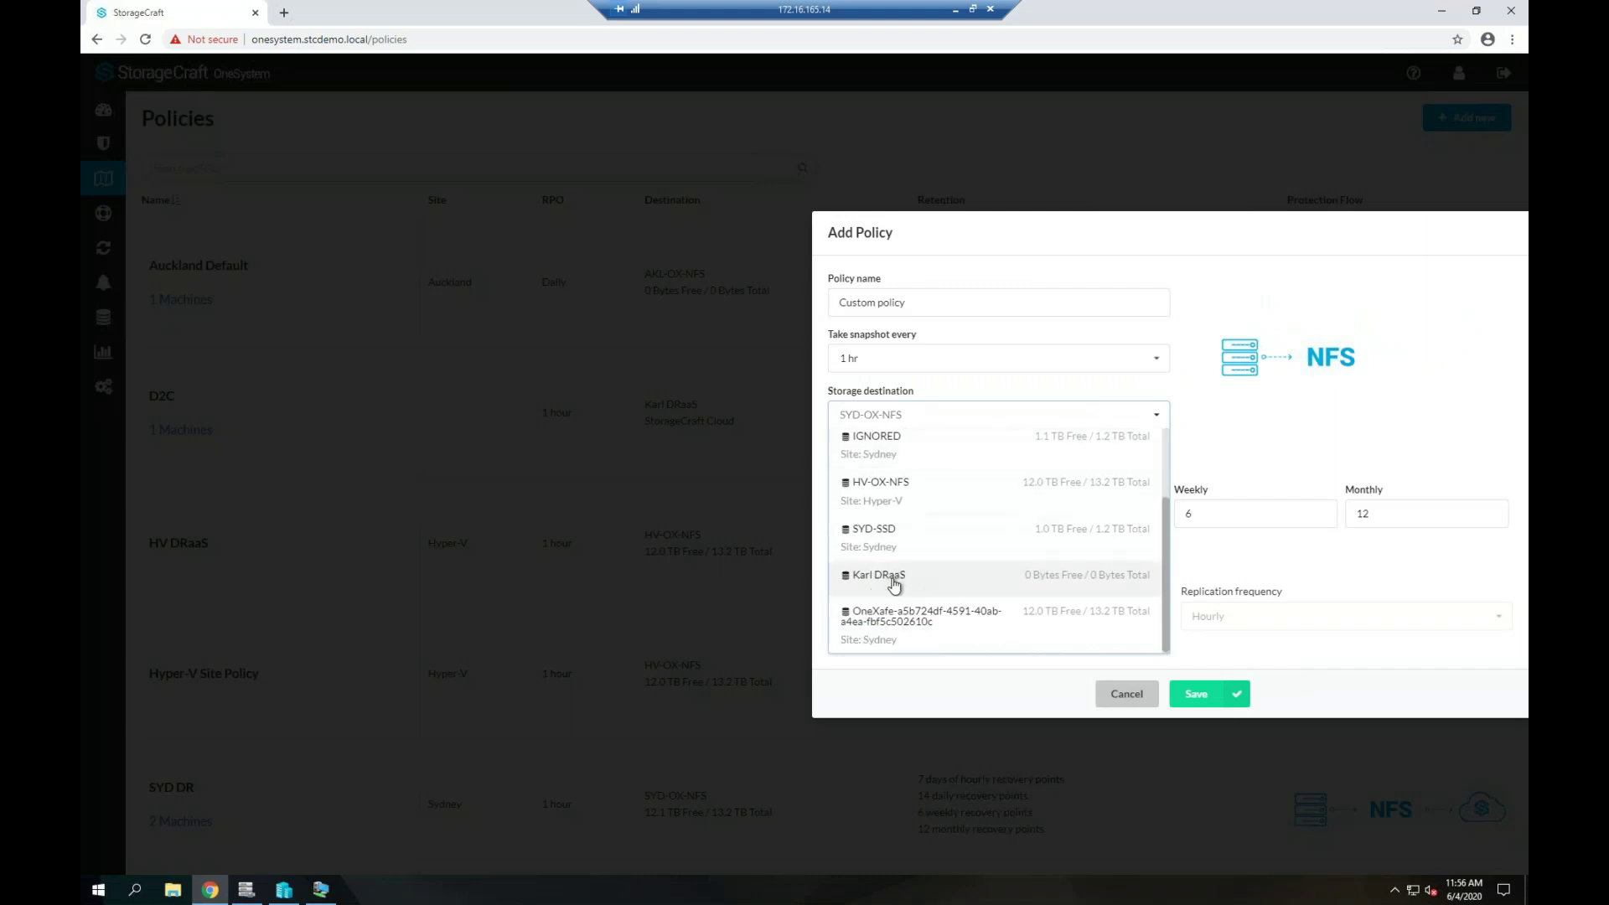
pyautogui.click(917, 581)
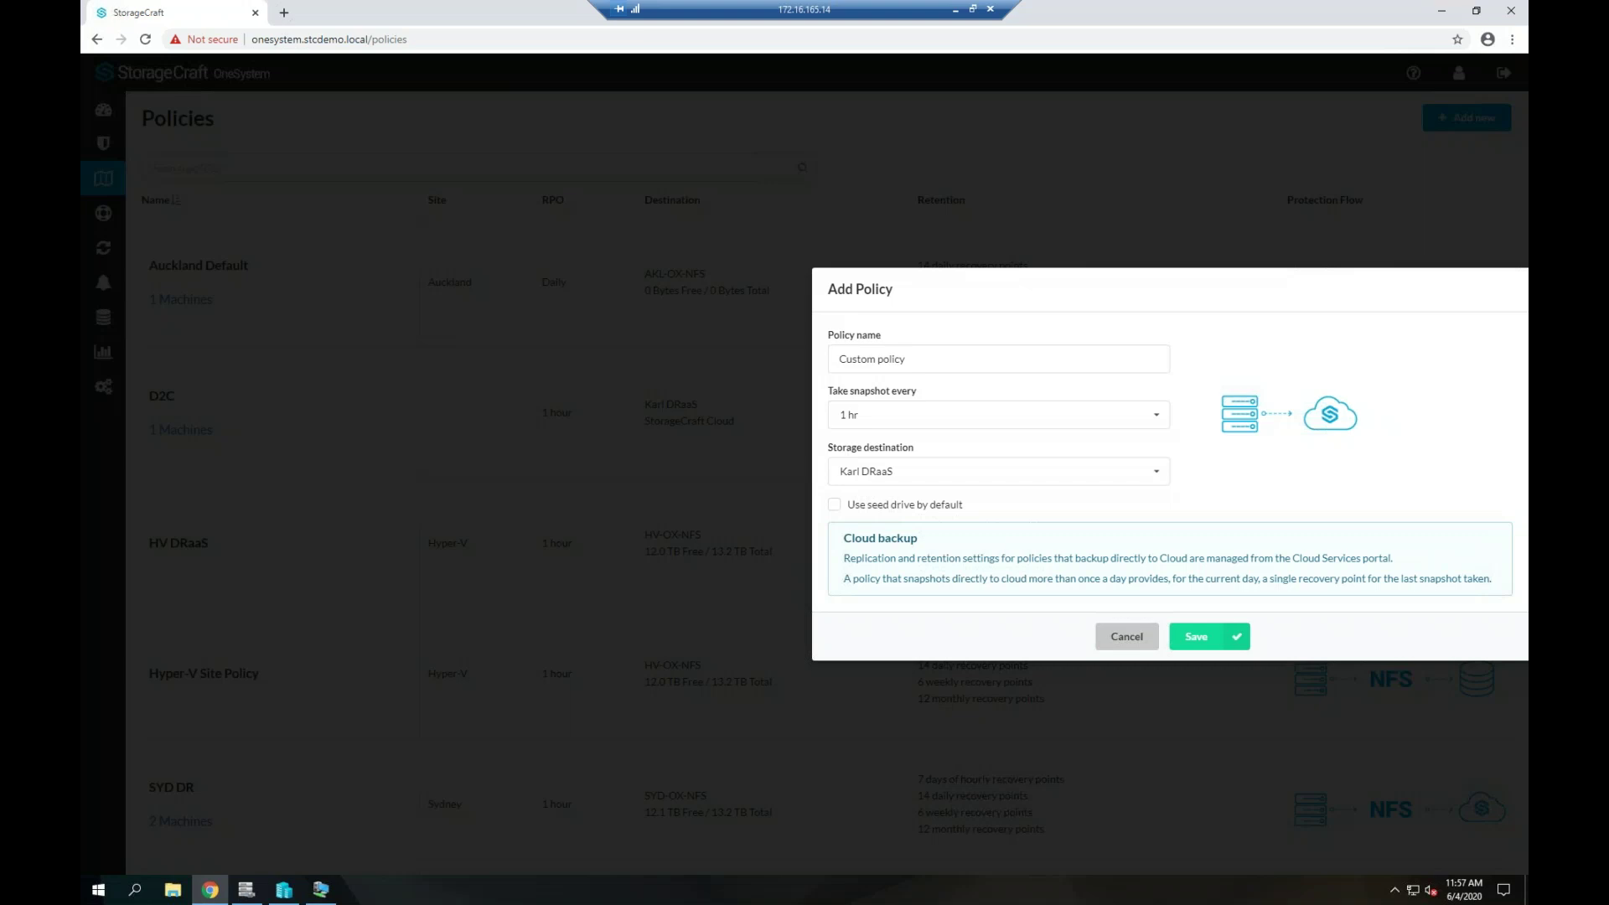
pyautogui.click(1126, 636)
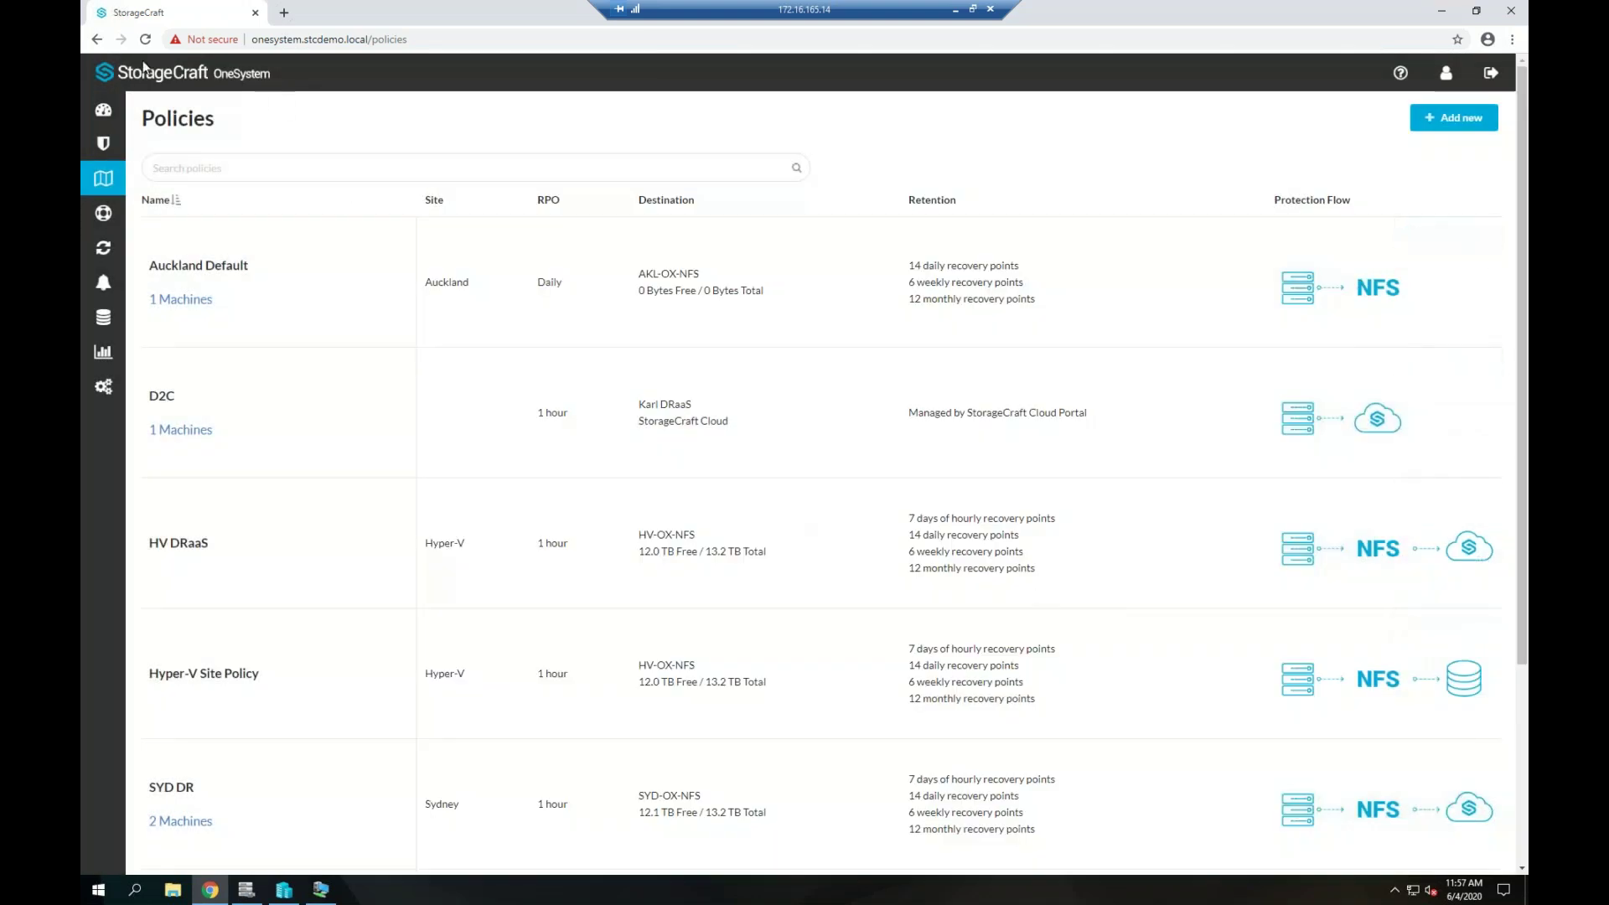
# Switch to ShadowProtect SPX on the KT-Server02 virtual machine and examine the "Hourly, weekdays" backup job's settings and schedule.
pyautogui.moveTo(103, 331)
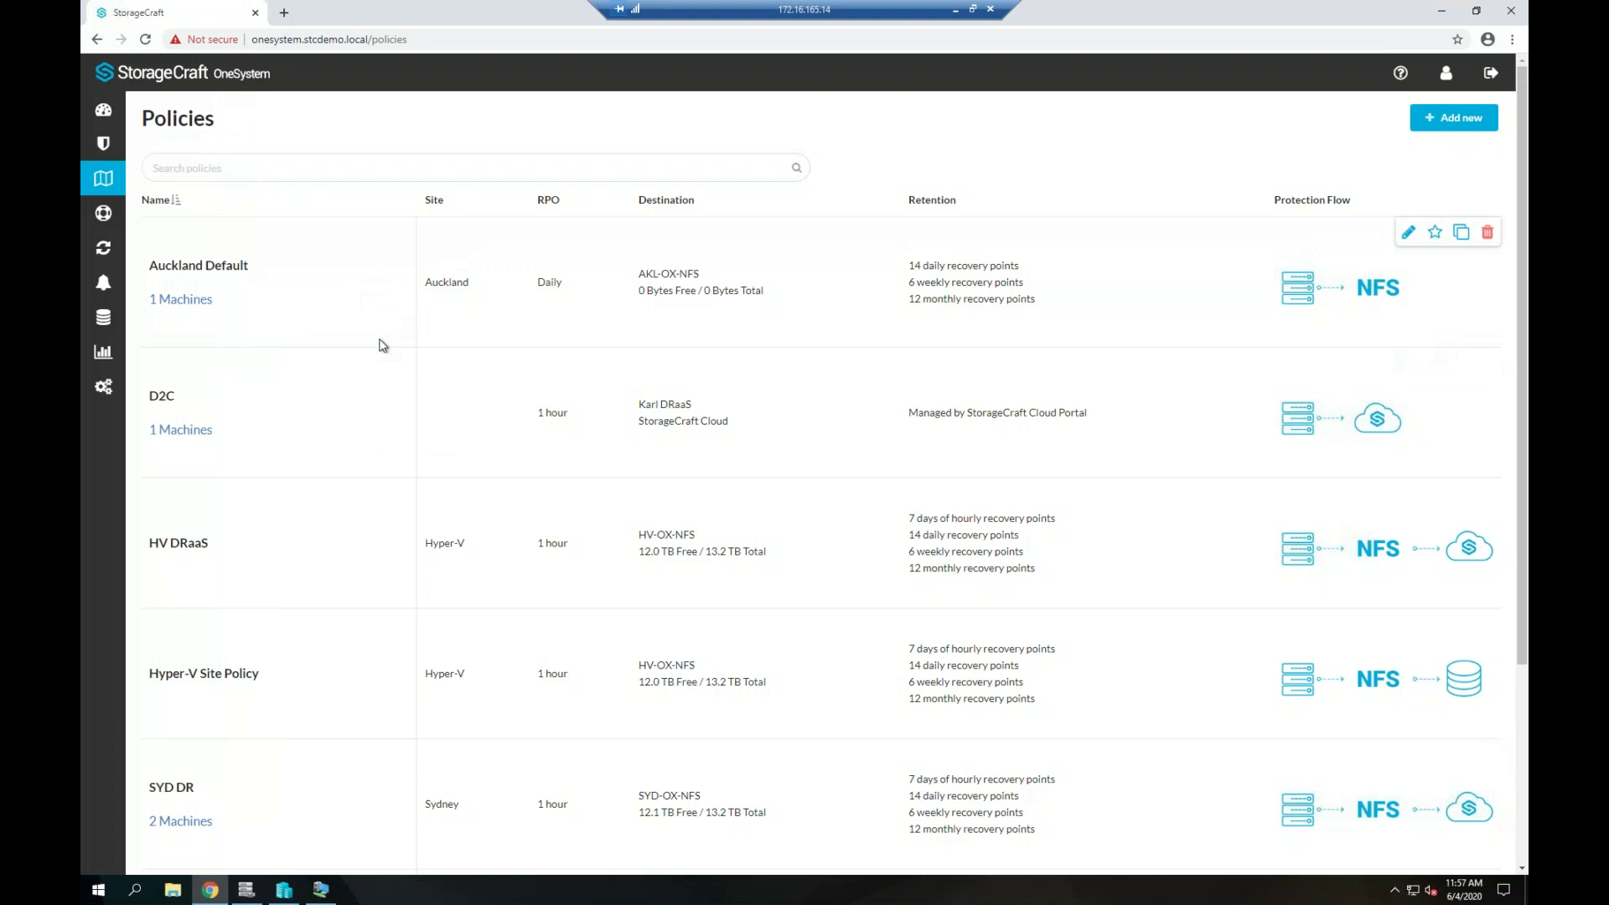
pyautogui.click(1441, 12)
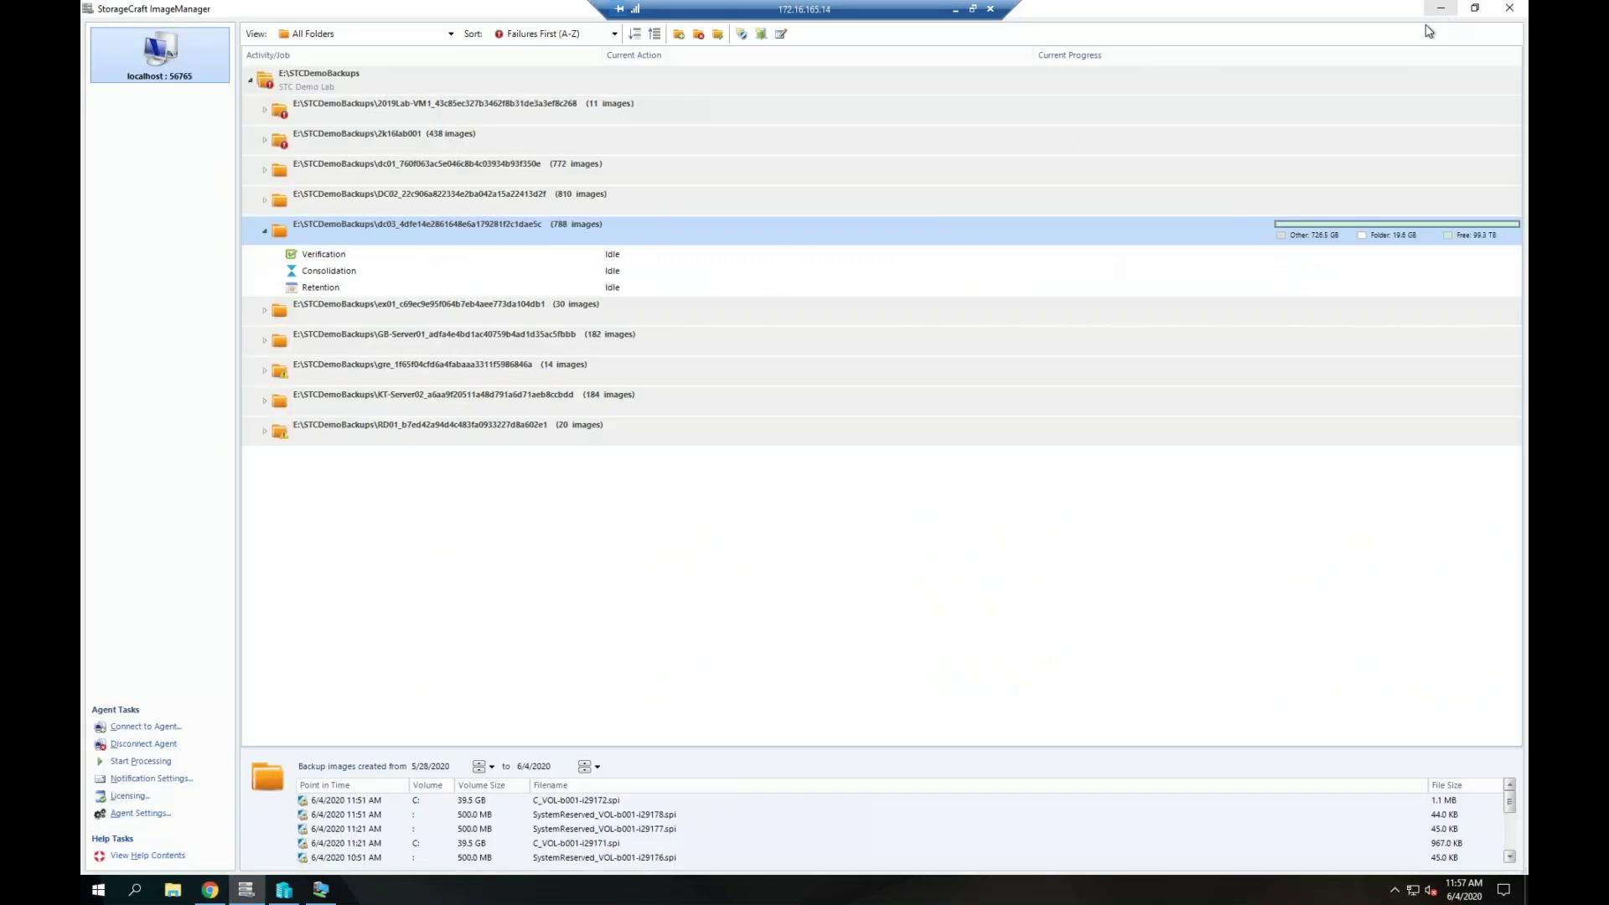
pyautogui.click(320, 889)
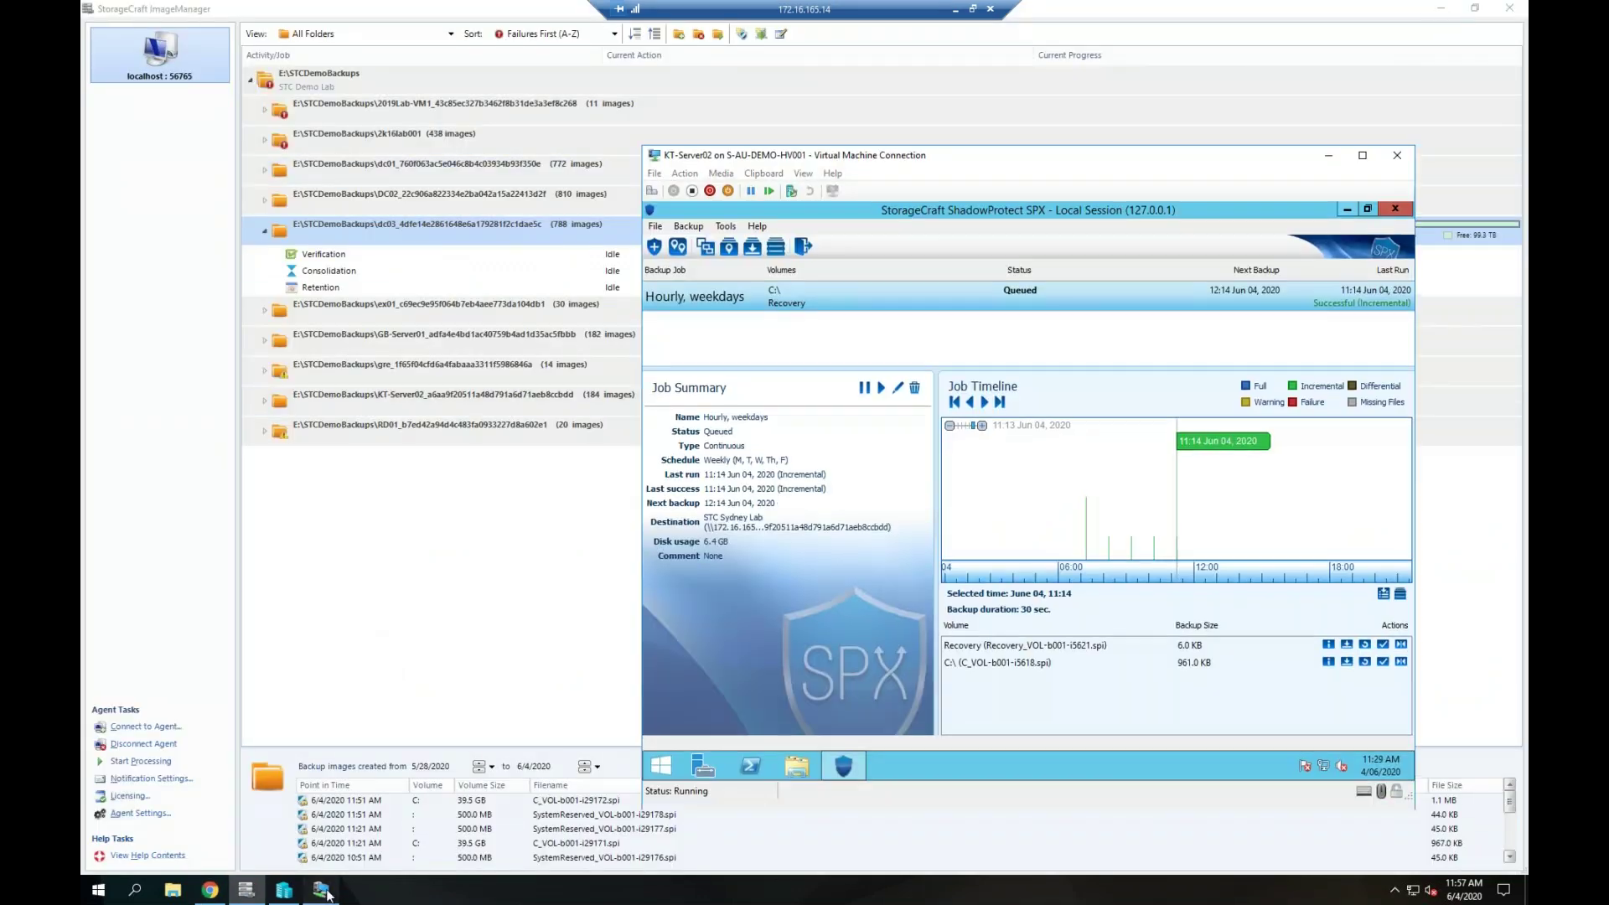
pyautogui.rightClick(821, 303)
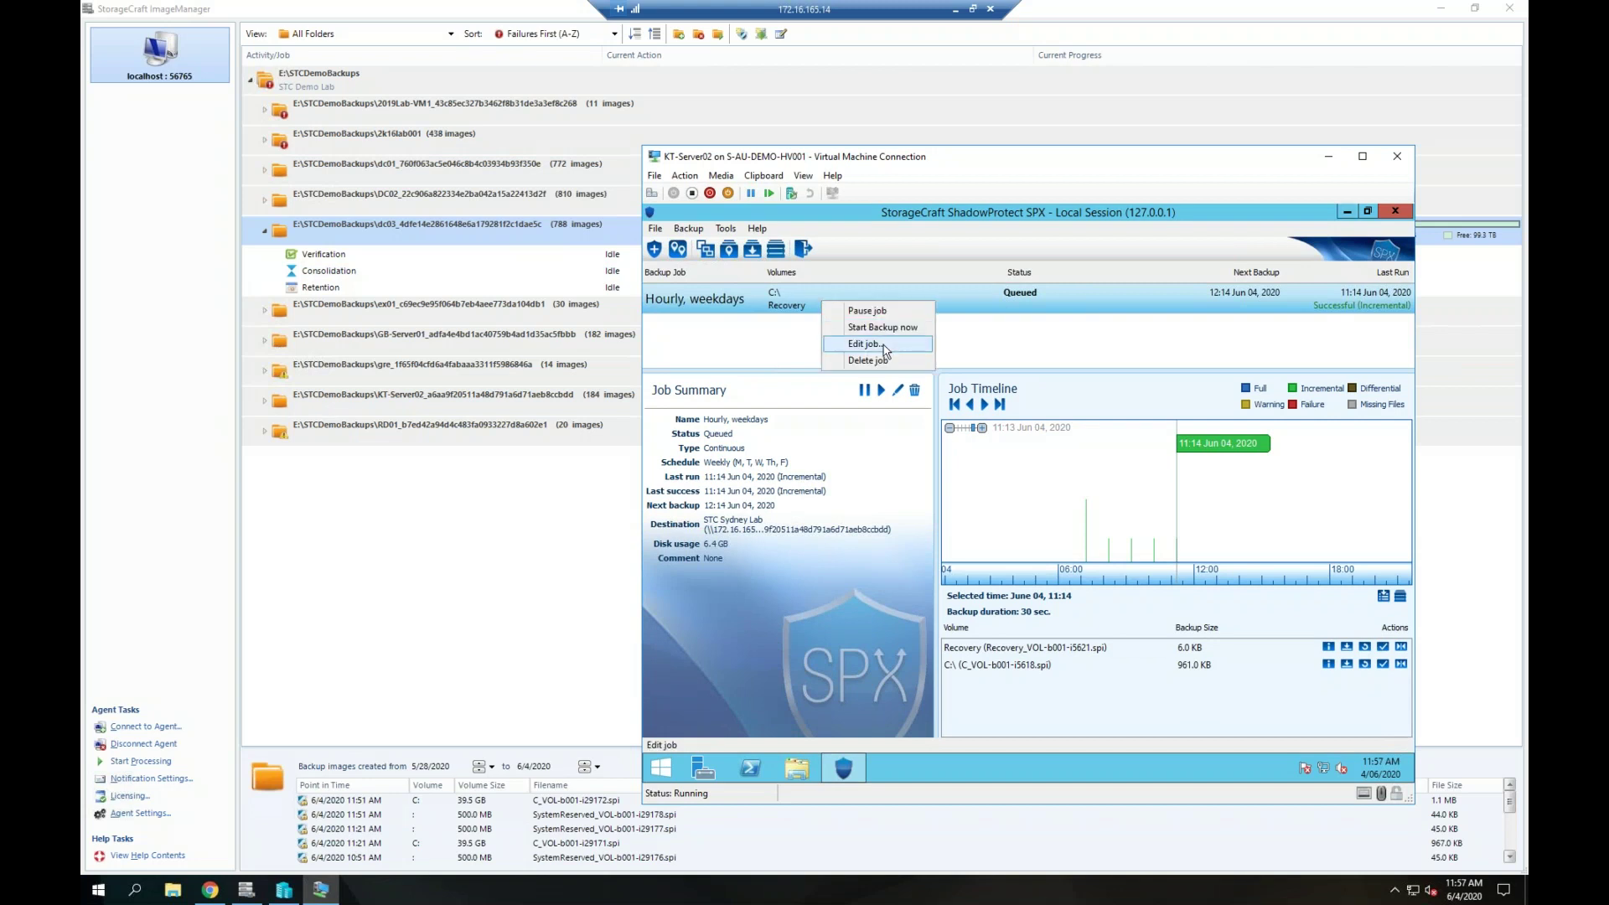
pyautogui.click(885, 350)
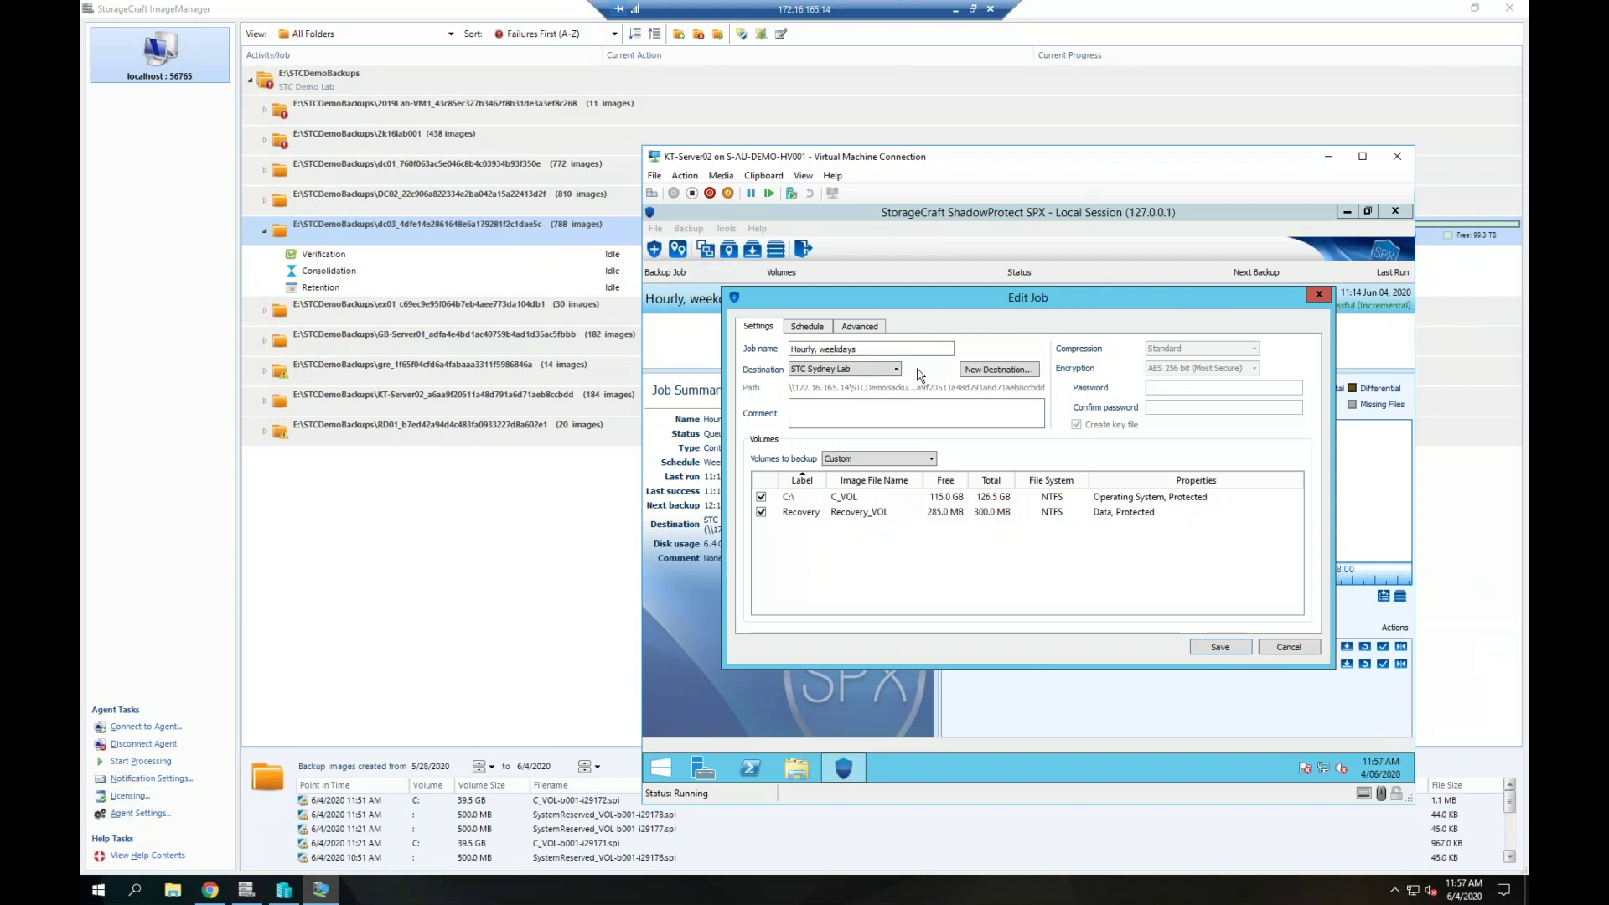
pyautogui.click(806, 326)
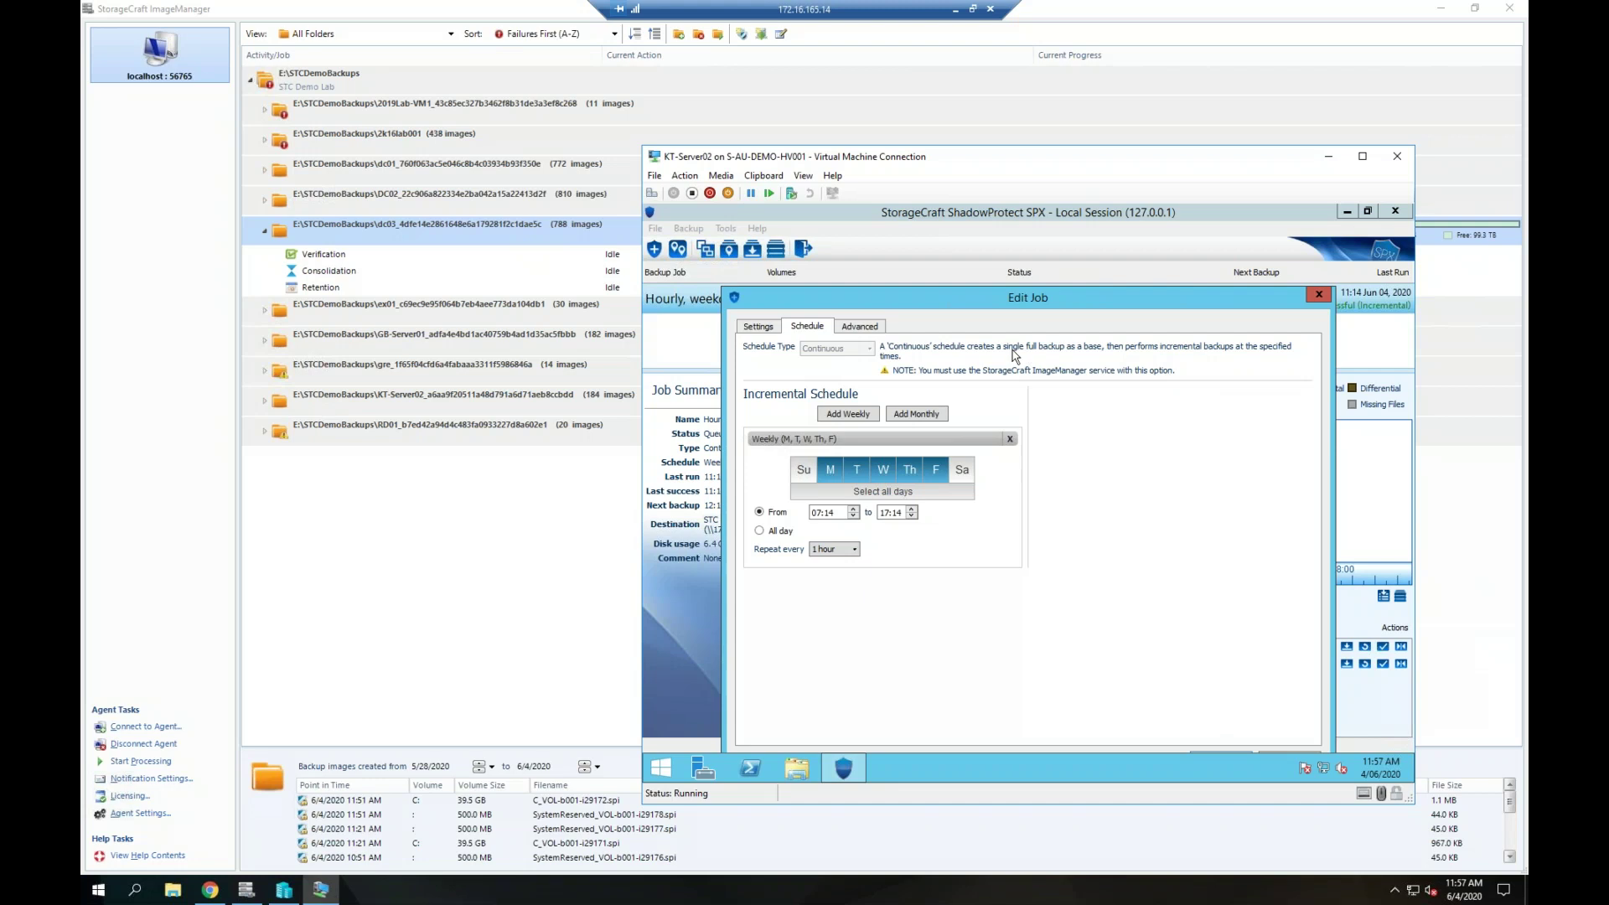
pyautogui.click(1318, 296)
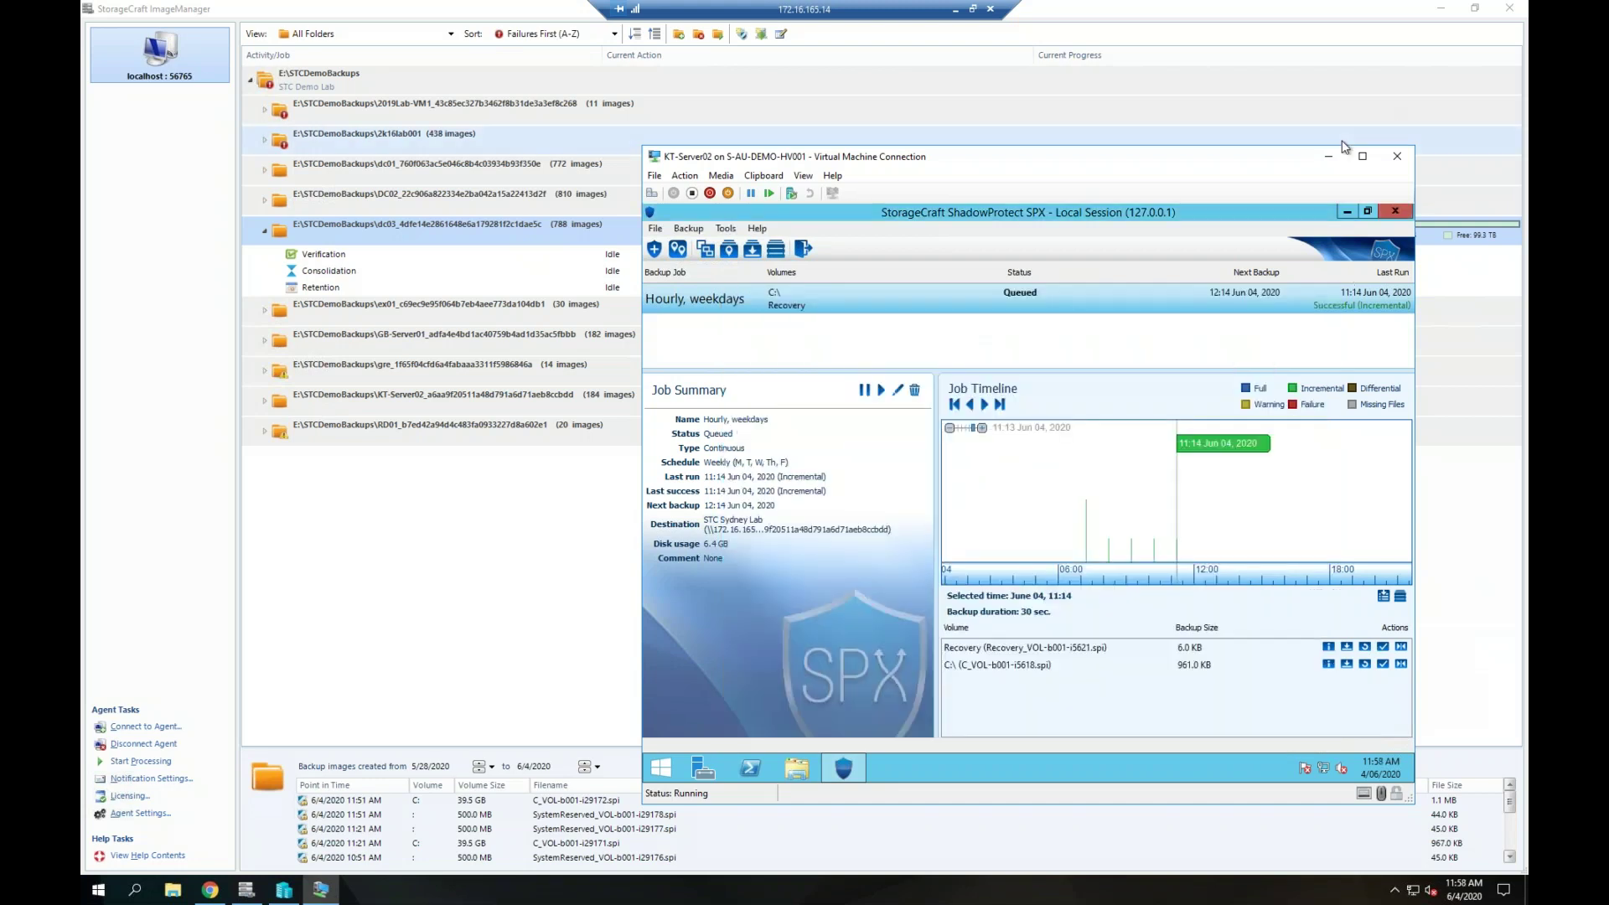
pyautogui.click(1329, 156)
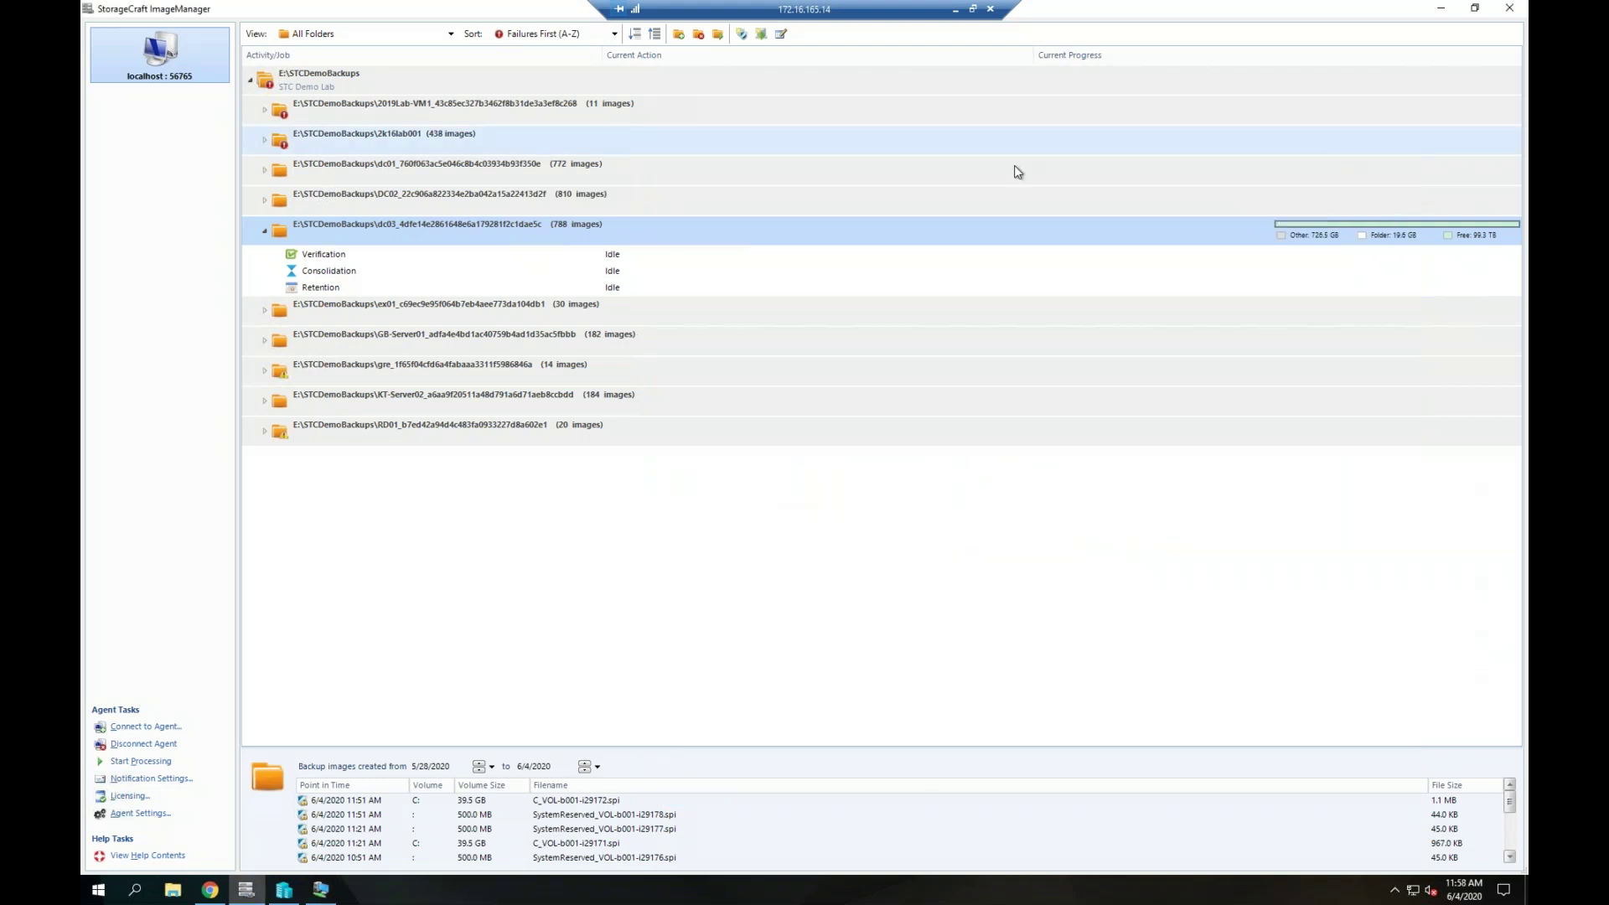
# Create a replication job for the dc03 backup folder in ImageManager with StorageCraft Cloud Services as the destination type.
pyautogui.rightClick(517, 228)
pyautogui.moveTo(583, 324)
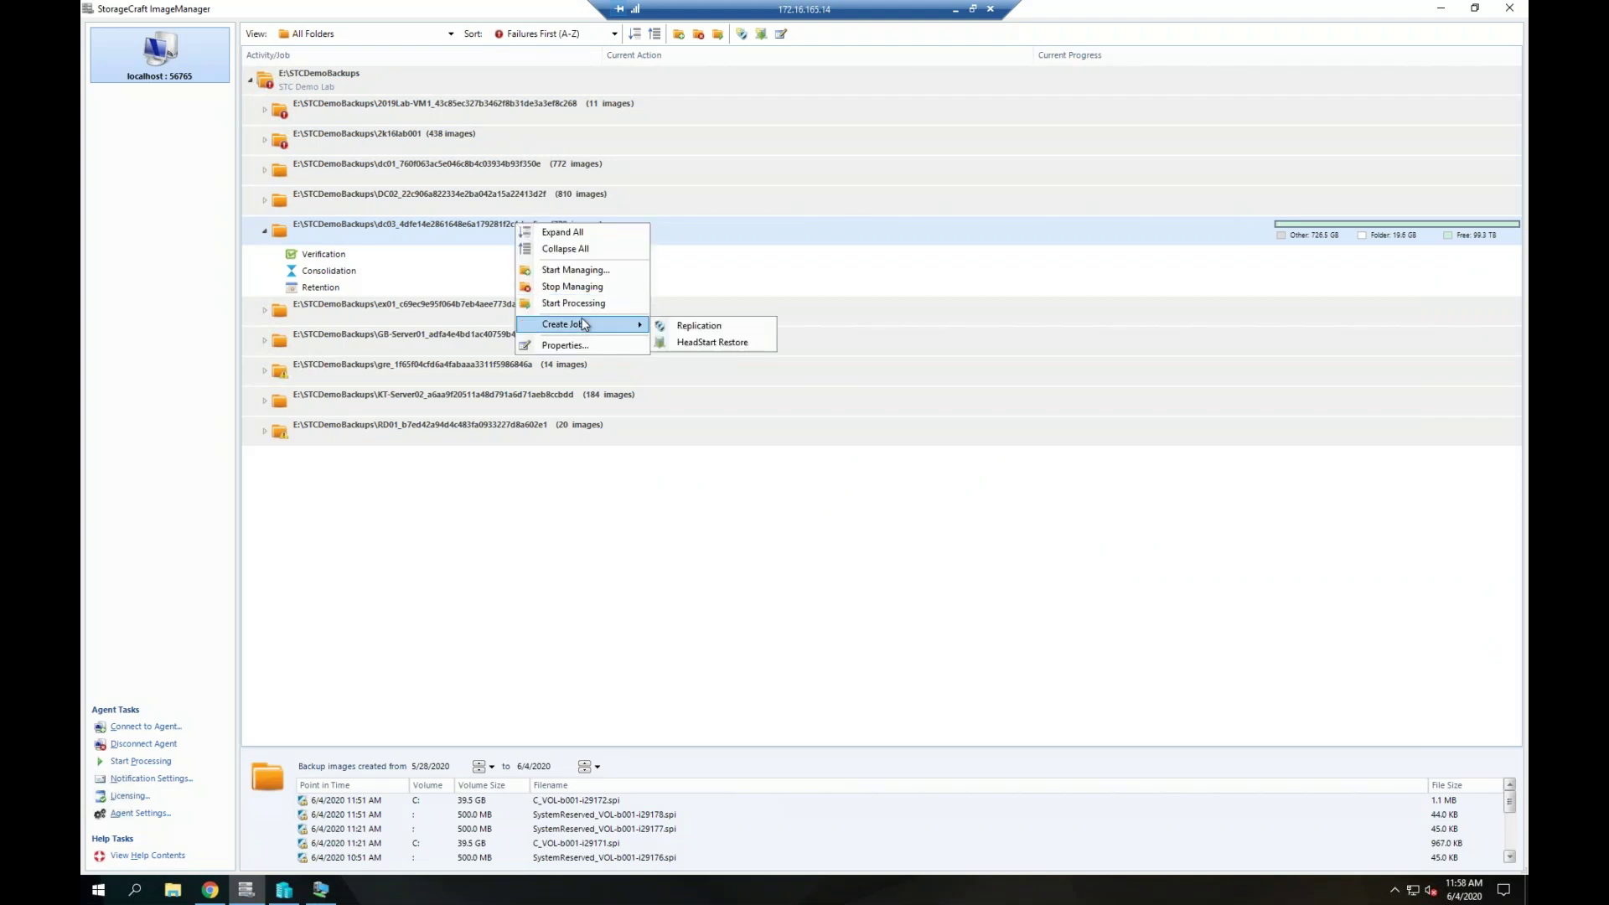
pyautogui.click(713, 326)
pyautogui.click(788, 335)
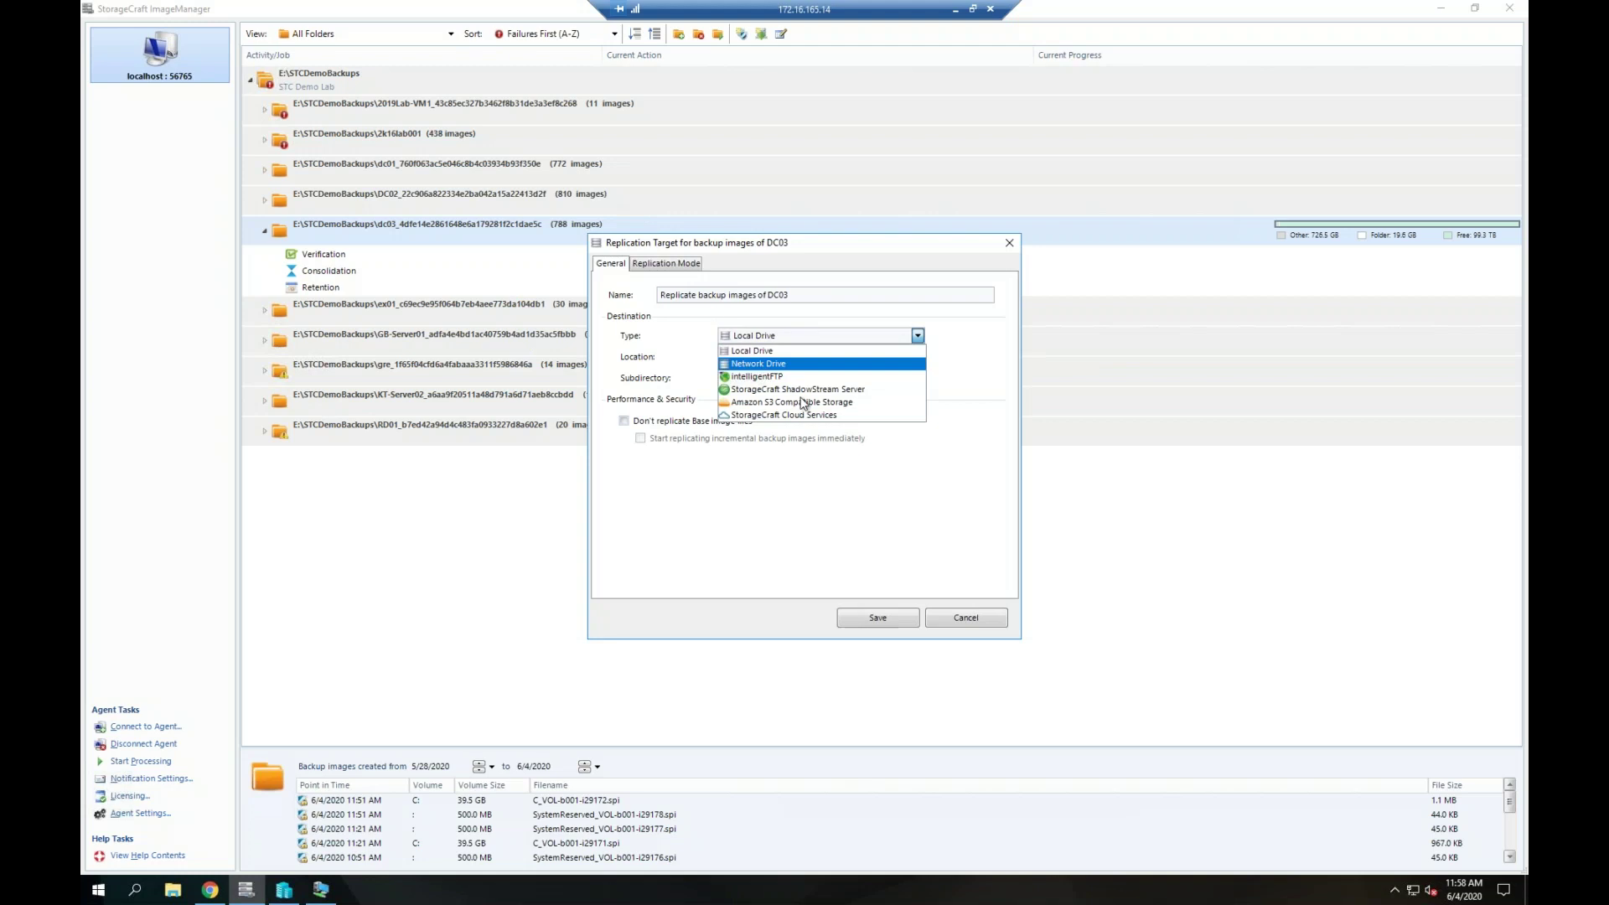
pyautogui.click(817, 418)
# Examine the settings for adding a new StorageCraft Cloud Services location, and close them without saving.
pyautogui.click(828, 358)
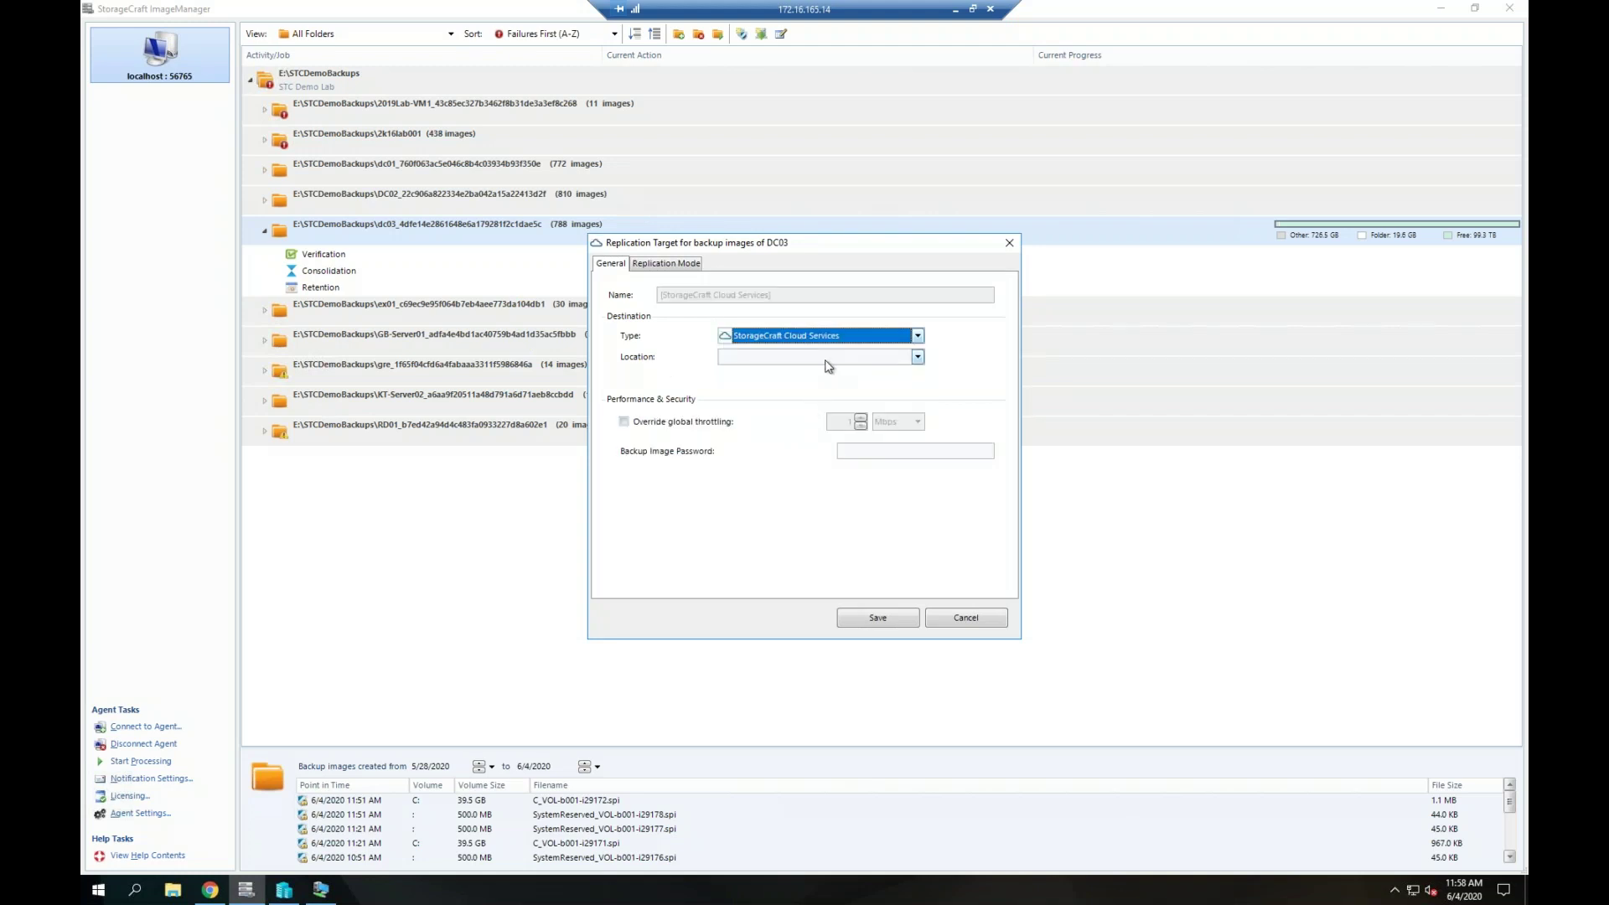
pyautogui.click(806, 385)
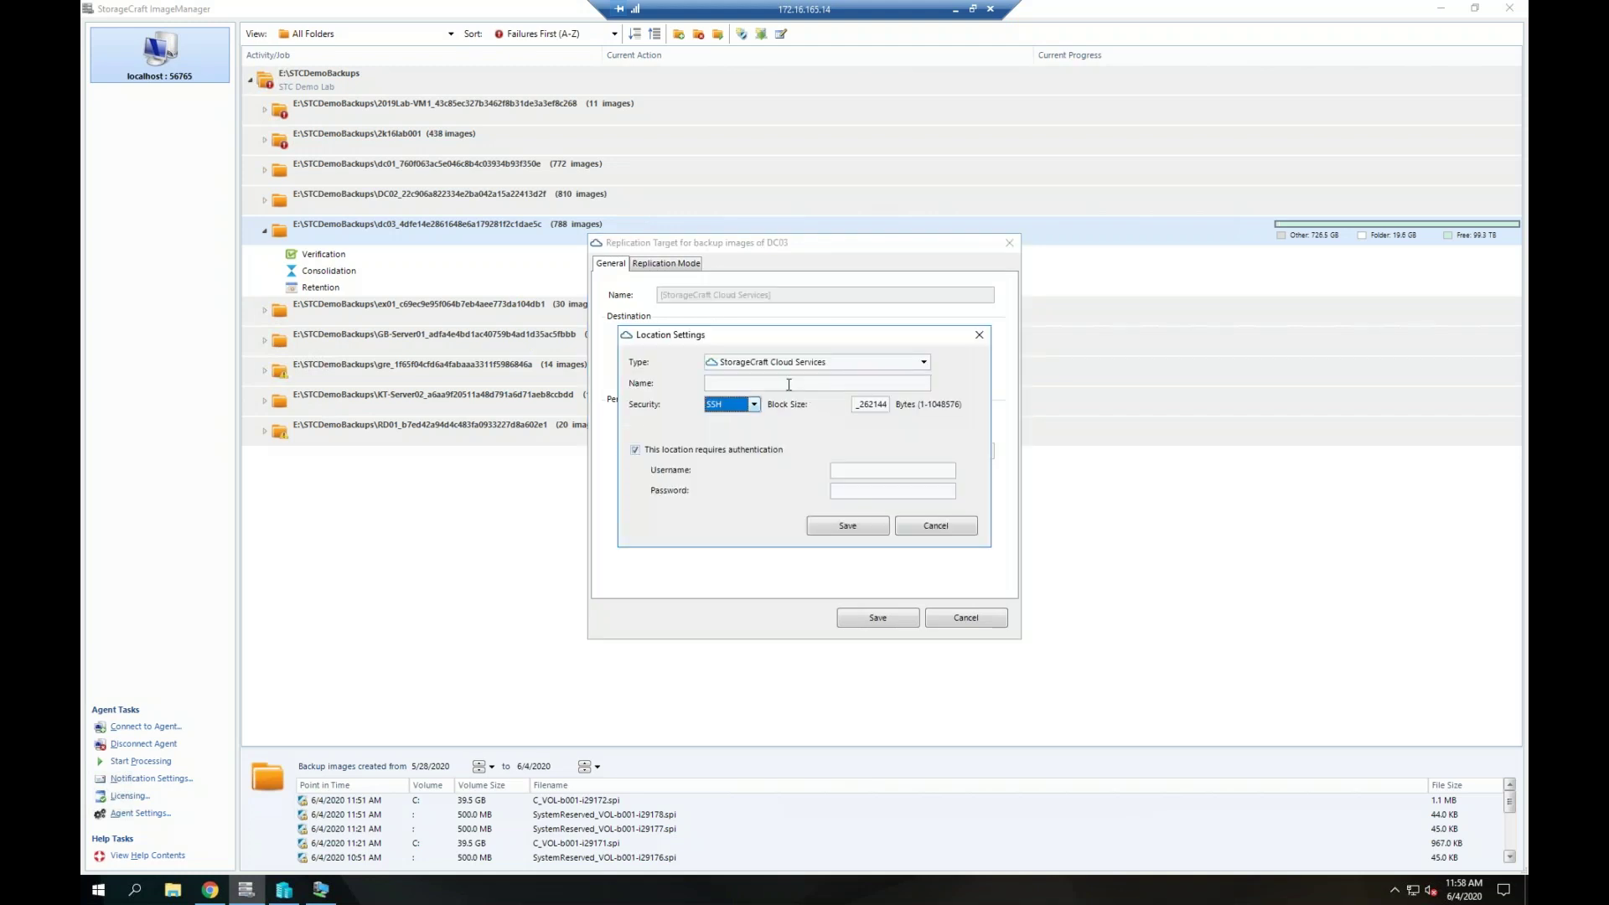
pyautogui.click(869, 491)
pyautogui.click(978, 334)
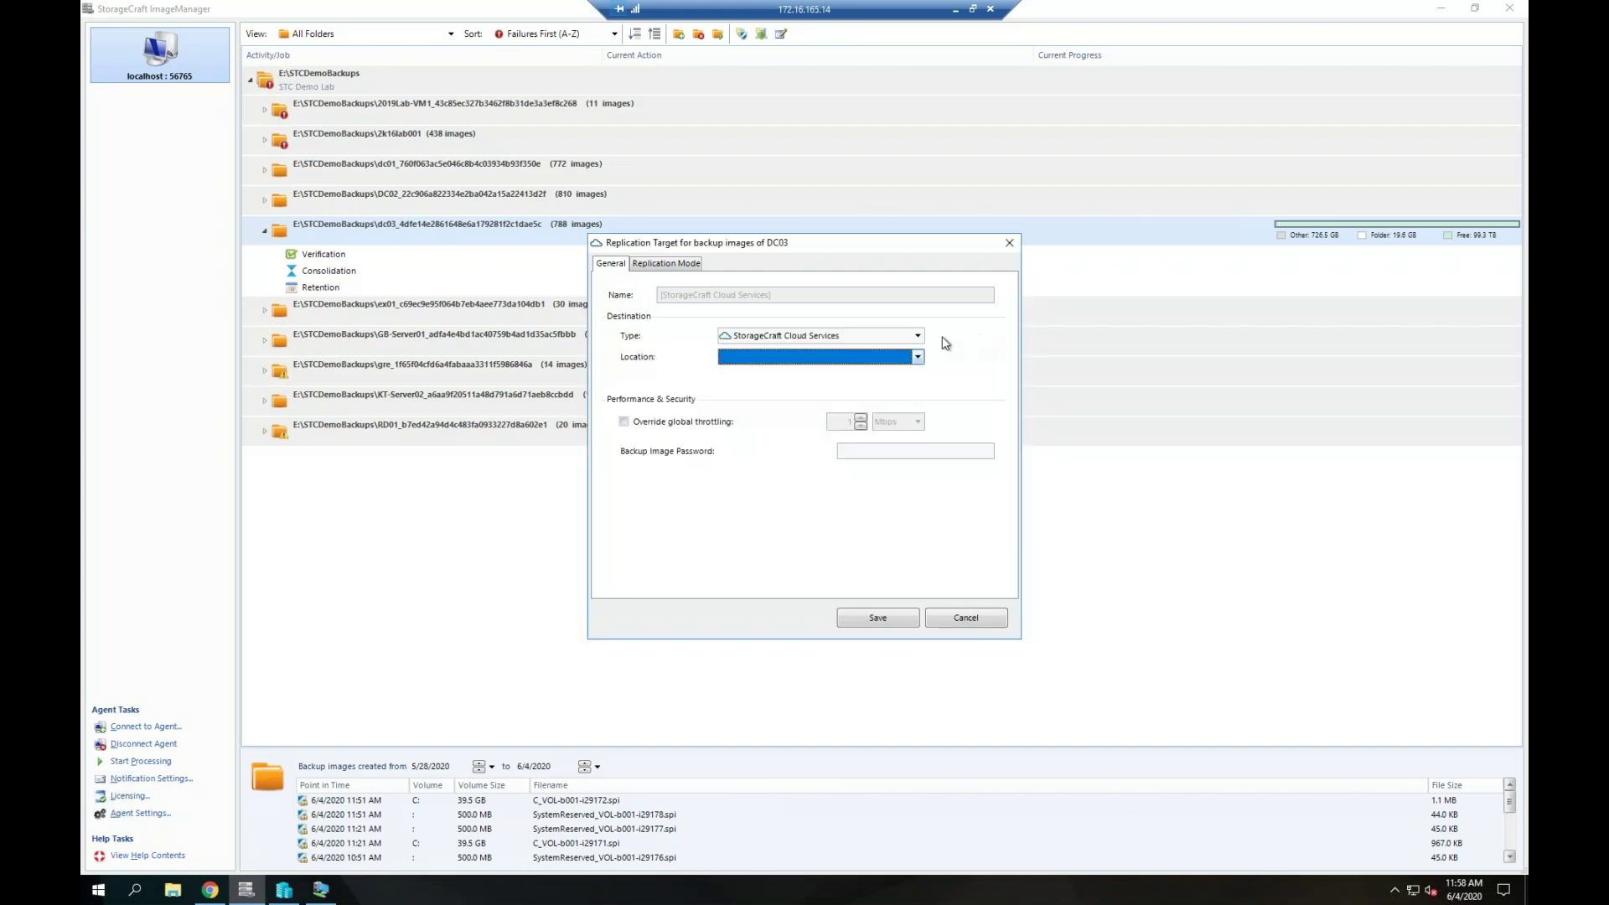
# Select StorageCraft Cloud Services DRaaS as the replication location, and open and save its location settings.
pyautogui.click(827, 361)
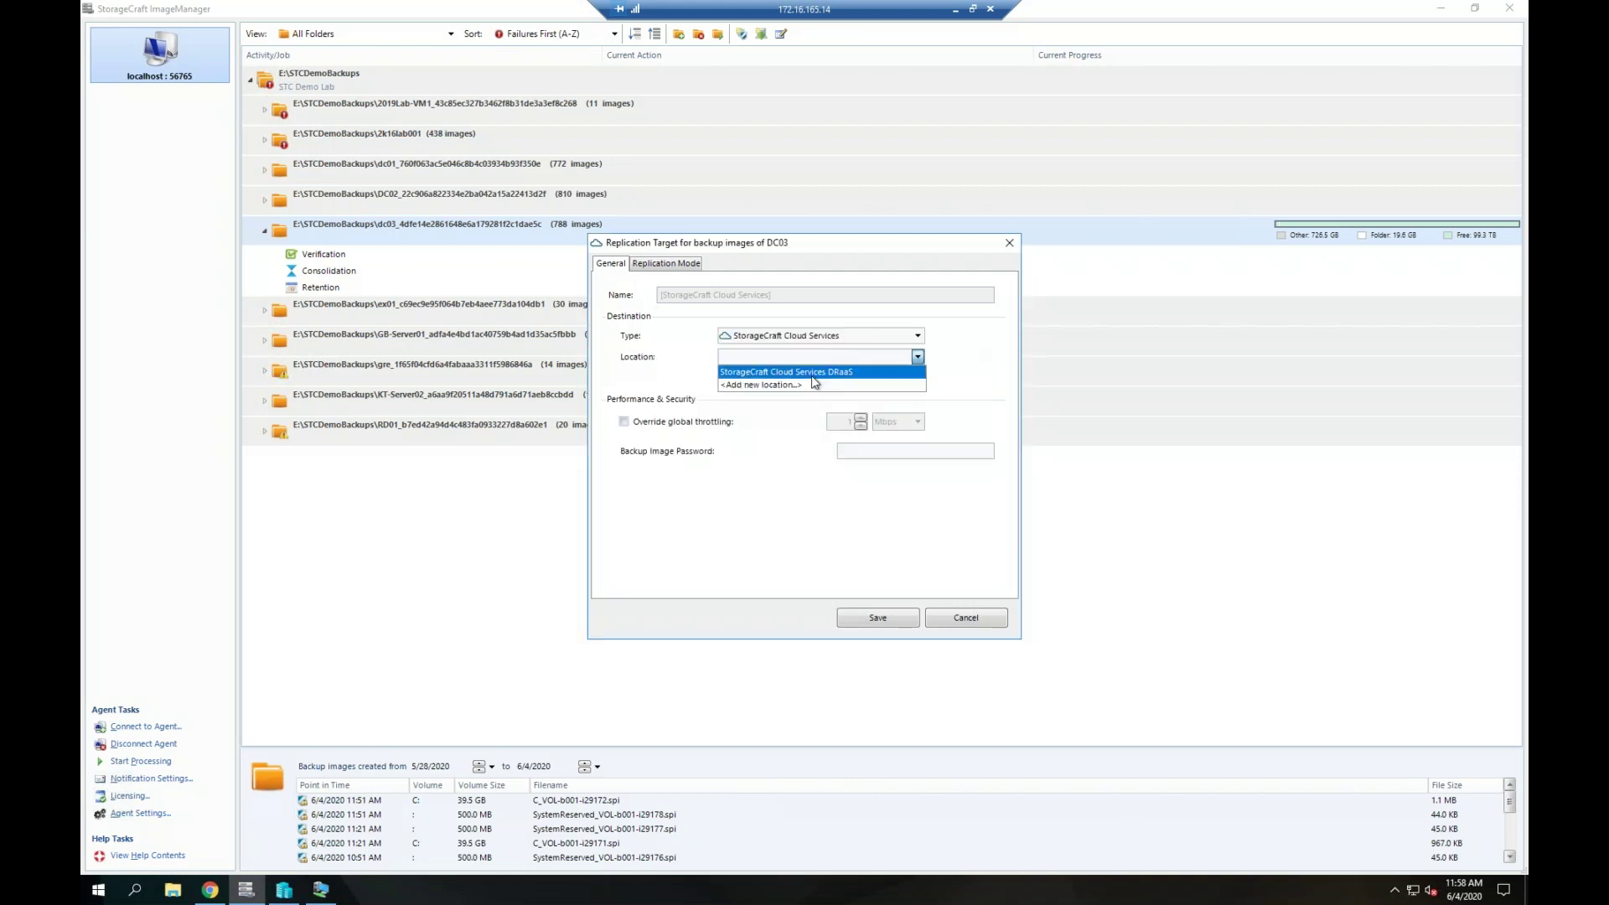
pyautogui.click(865, 371)
pyautogui.click(937, 358)
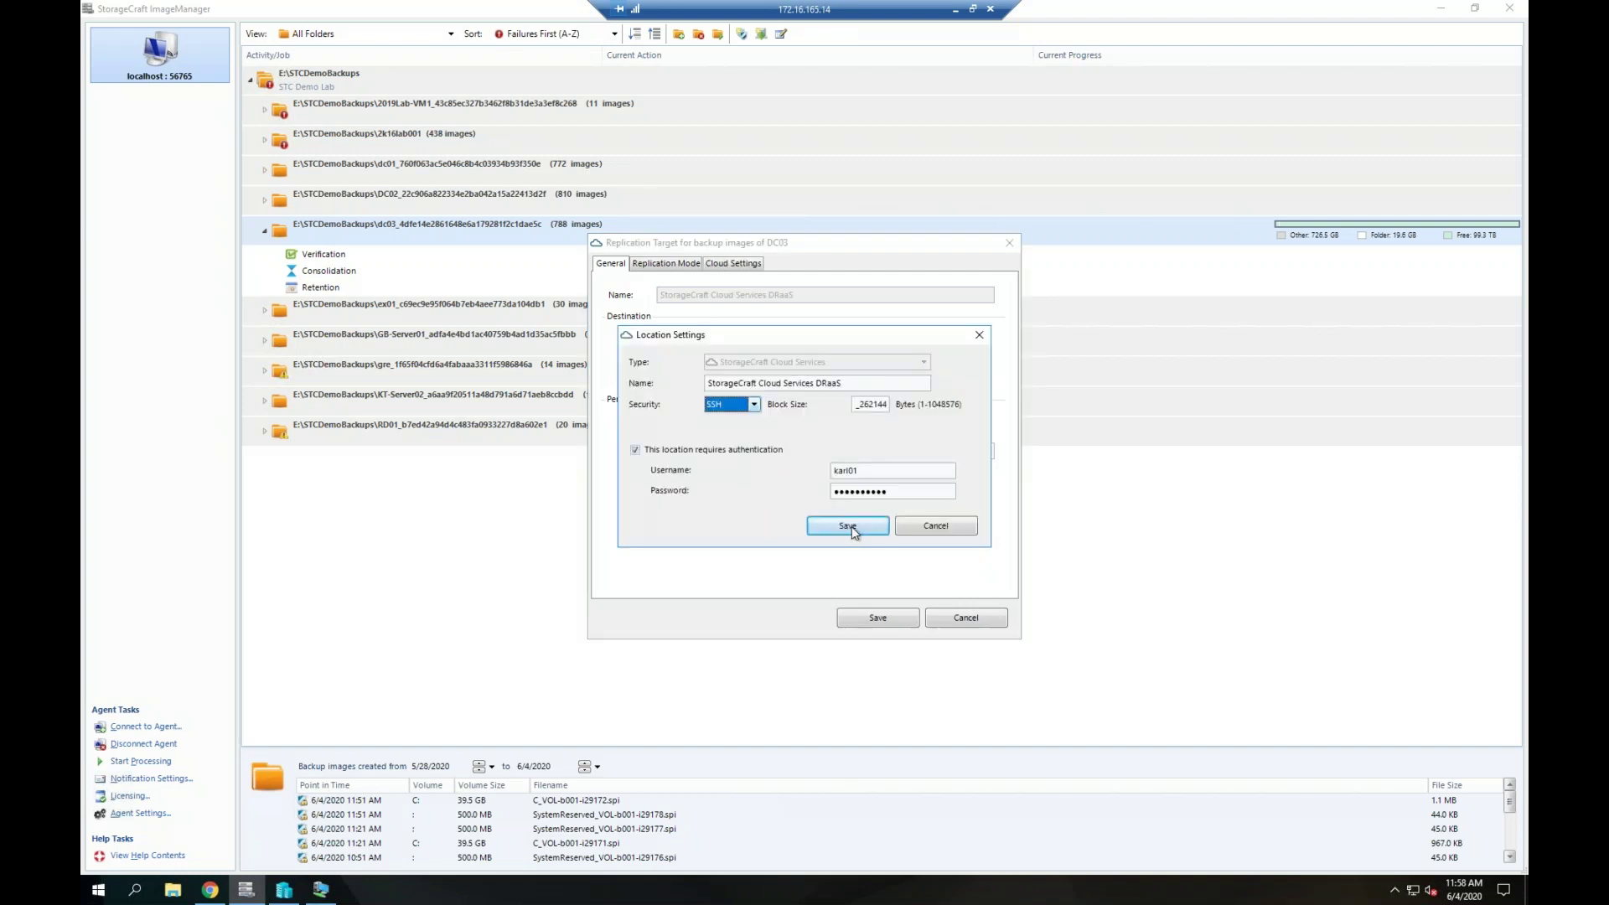
pyautogui.click(858, 528)
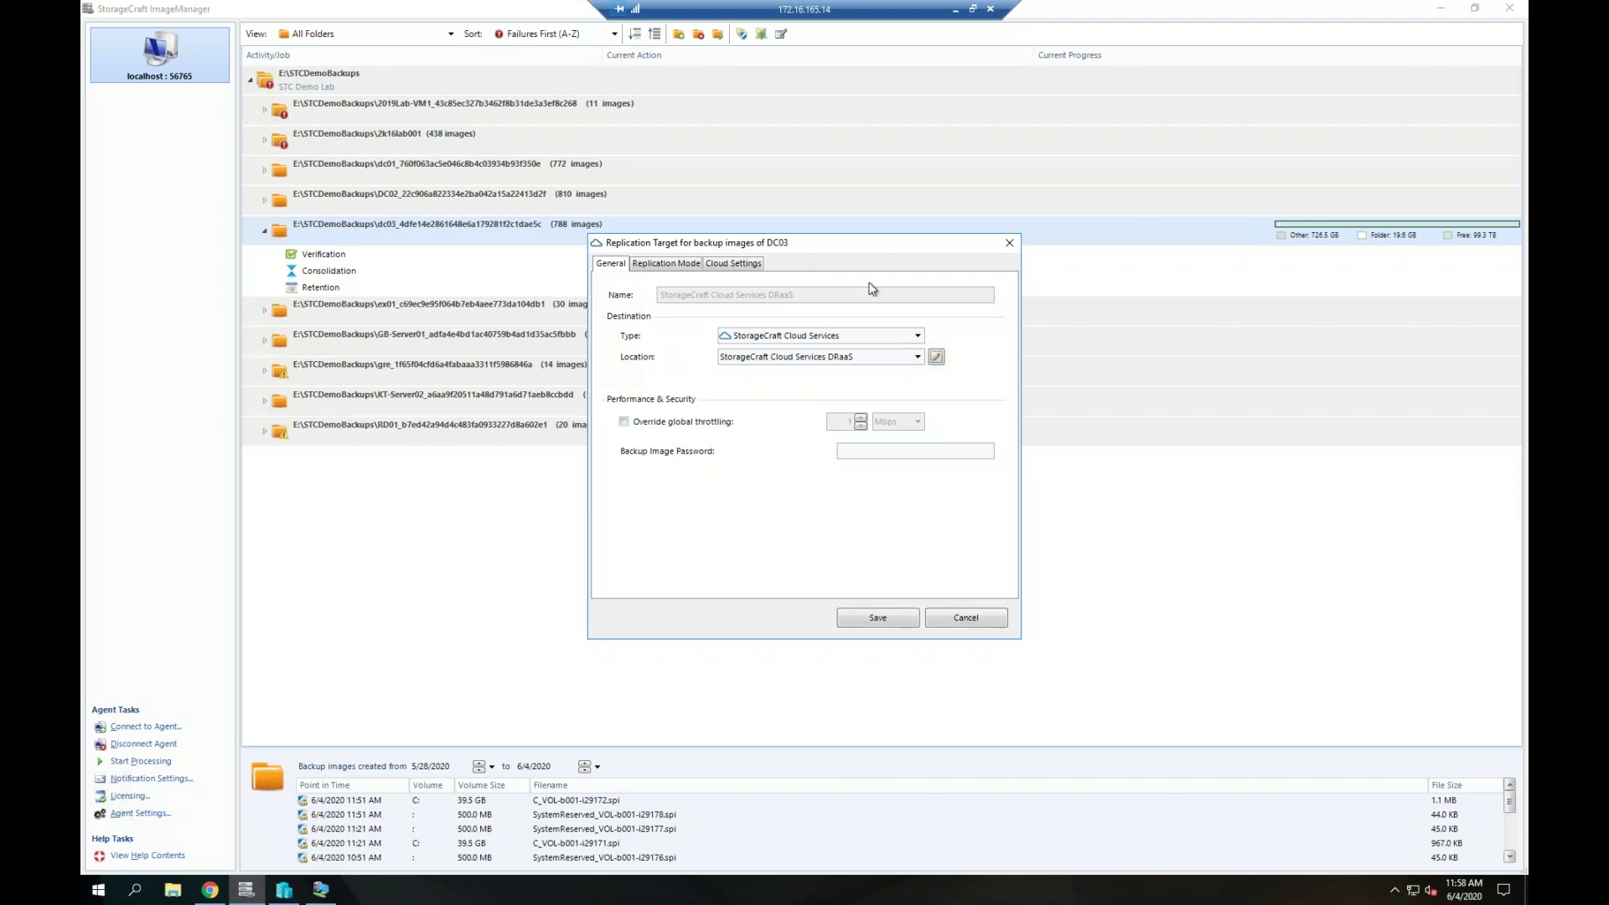
# Set the replication mode to wait for a consolidated backup image file to be created before replicating it.
pyautogui.click(840, 452)
pyautogui.click(683, 267)
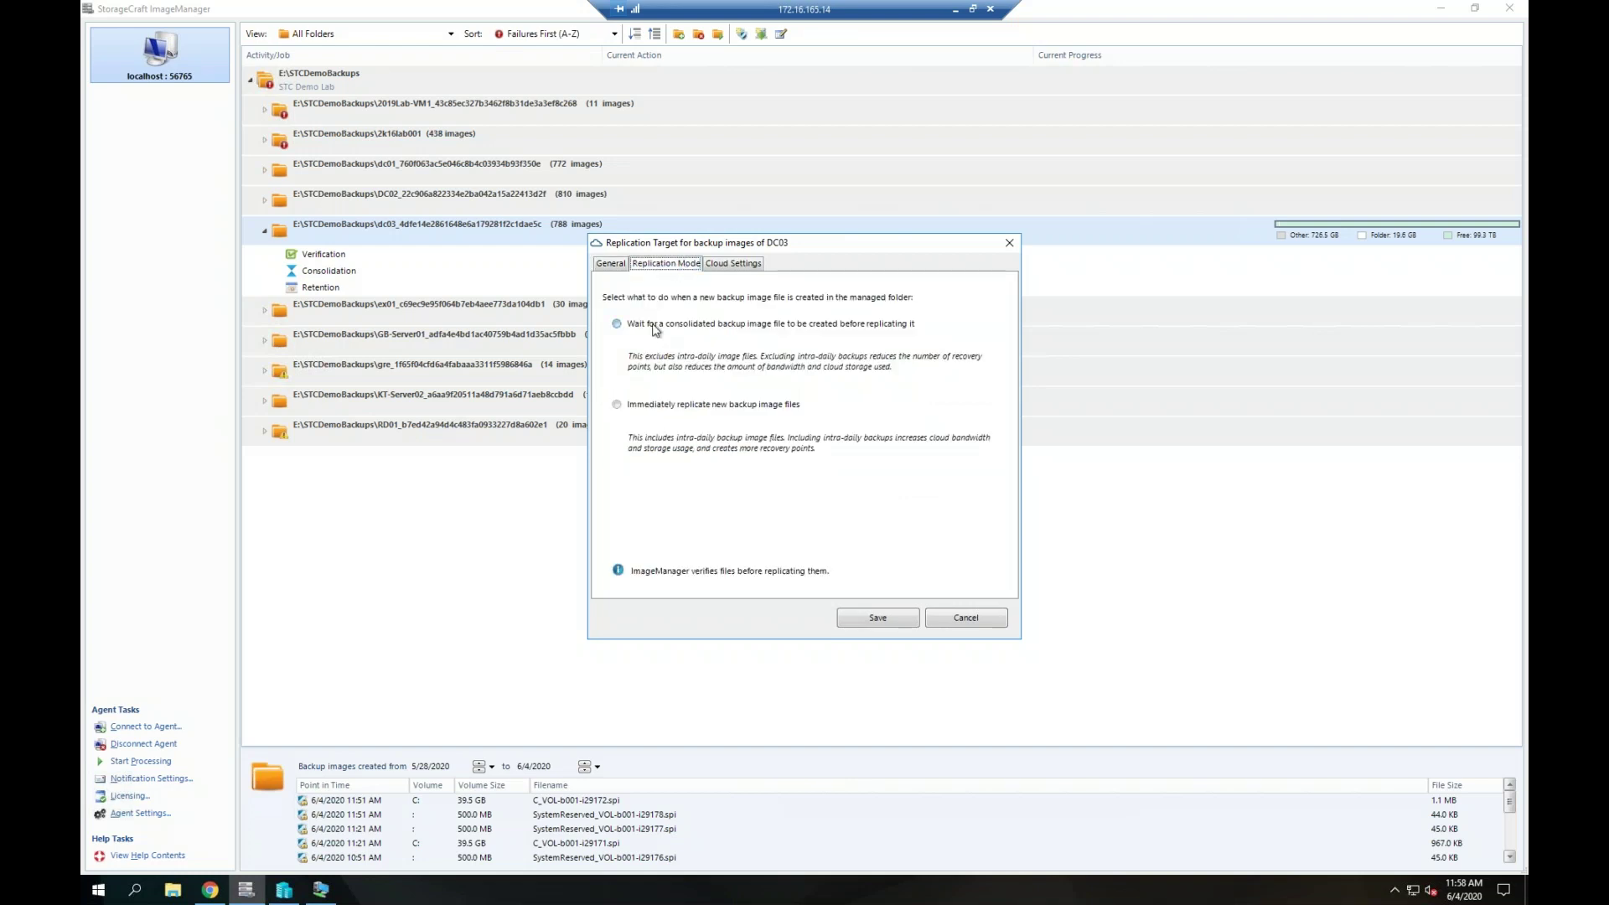
pyautogui.click(670, 404)
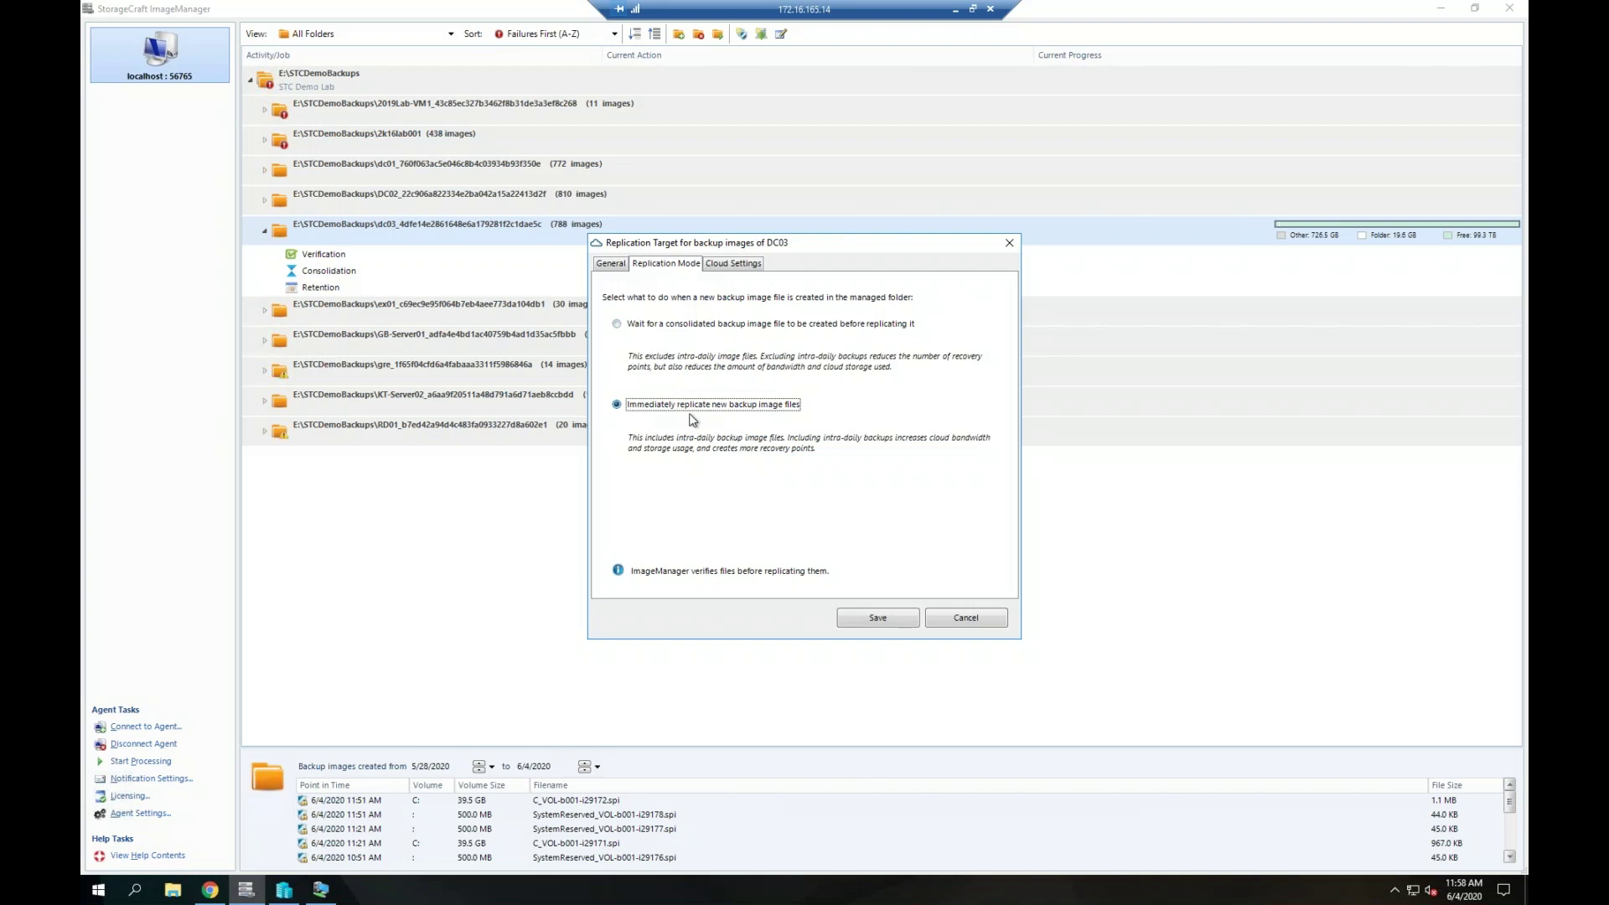
pyautogui.click(662, 325)
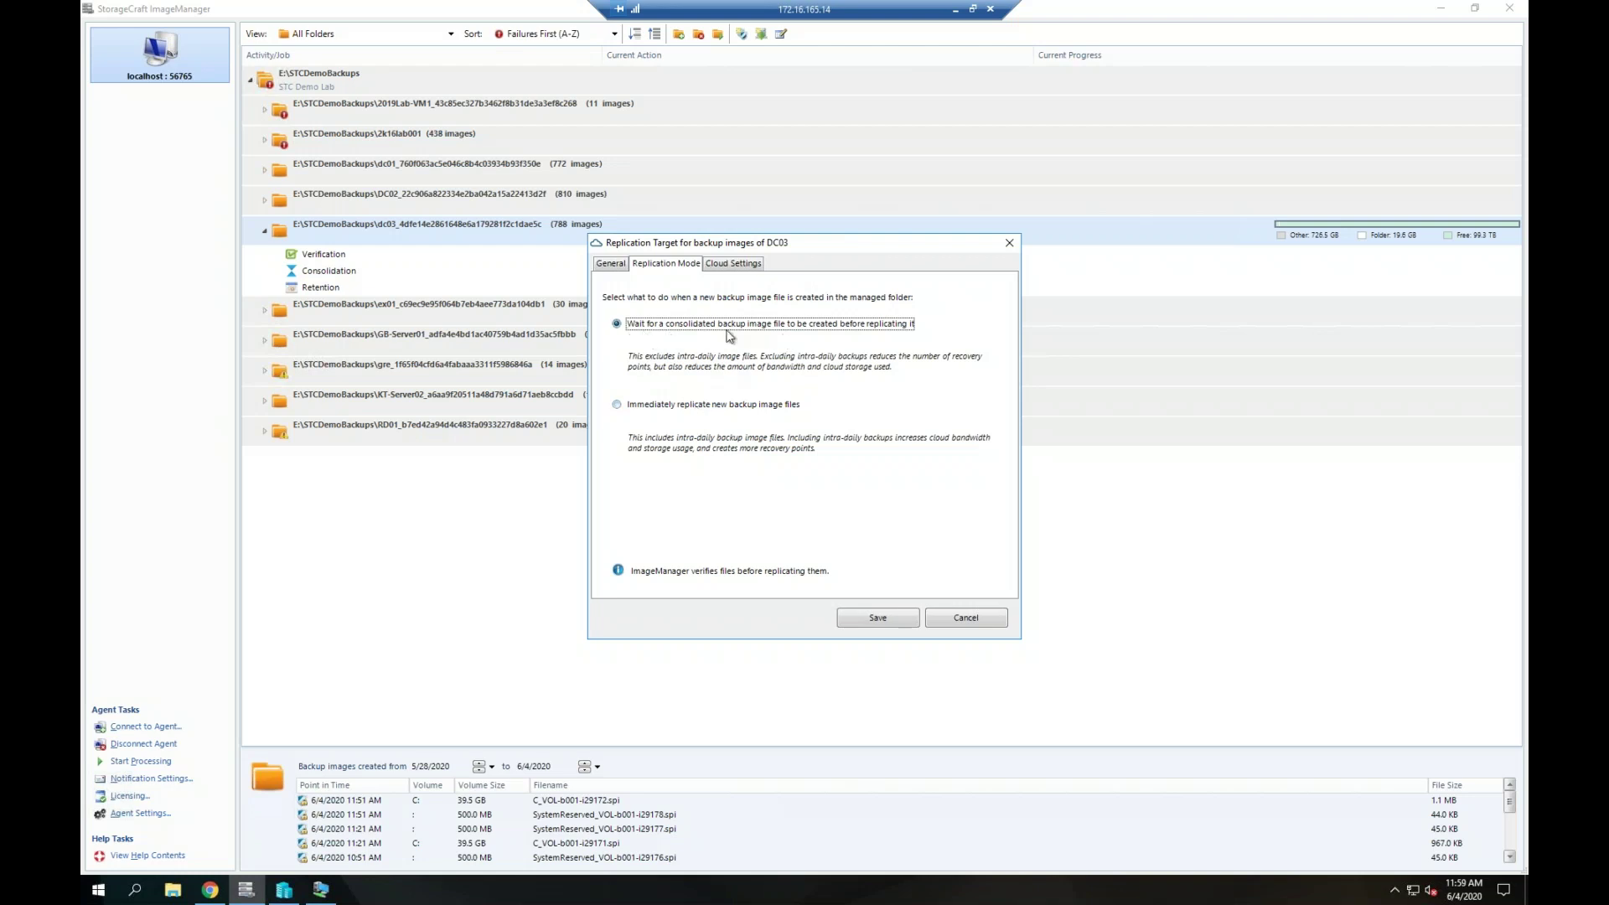
# Compare the two replication modes, keep waiting for a consolidated backup image file, and set the service level to Cloud Premium.
pyautogui.click(671, 405)
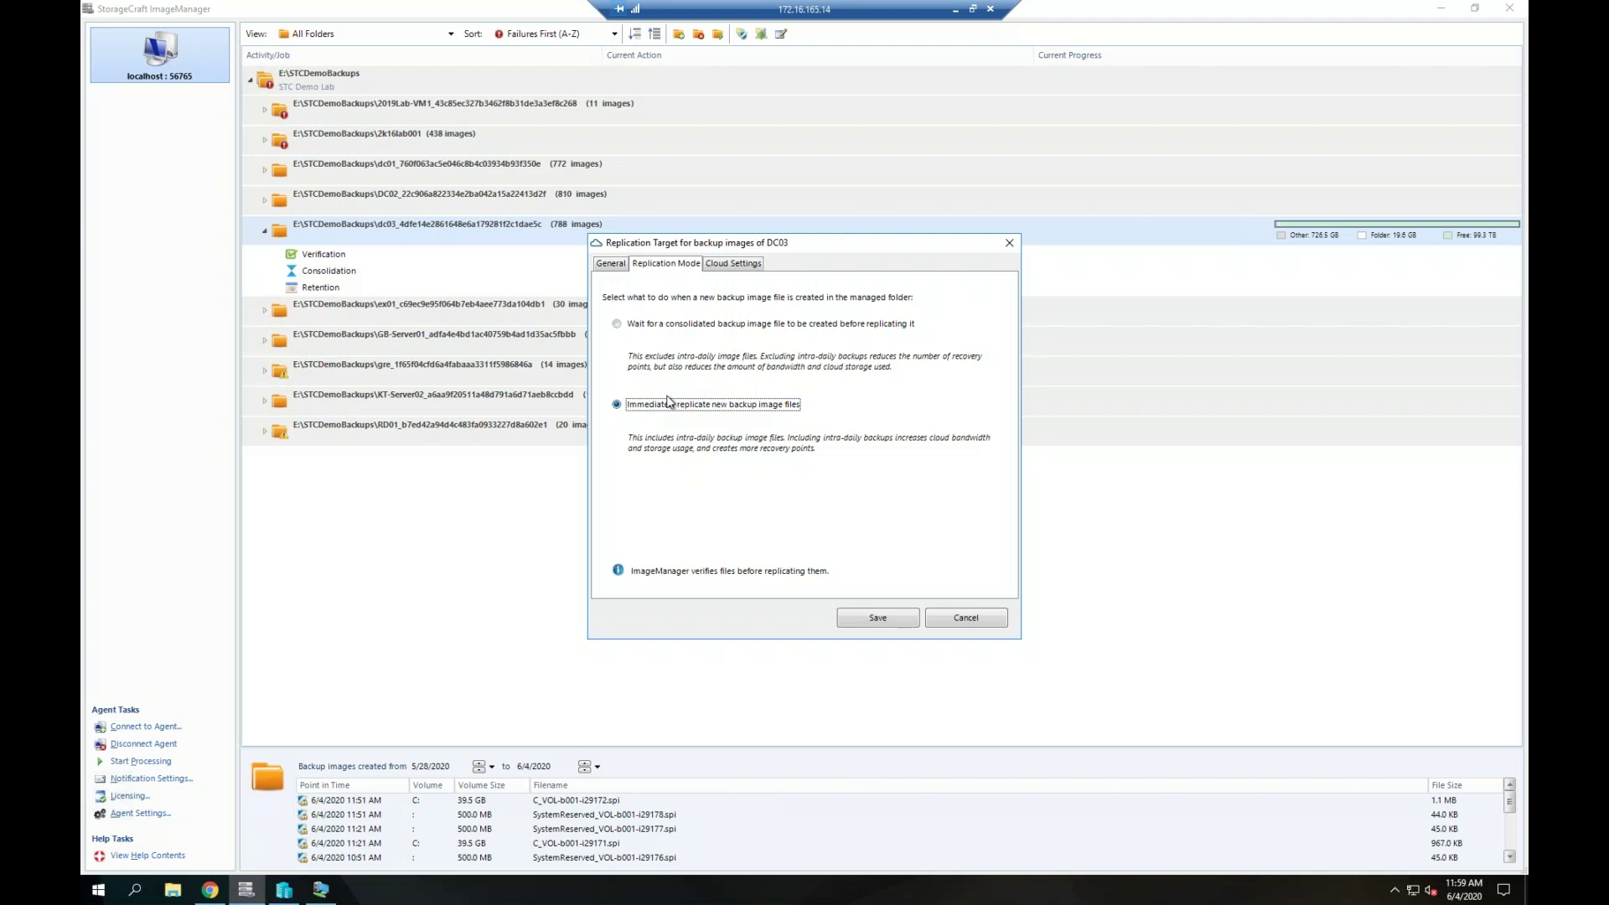
pyautogui.click(728, 328)
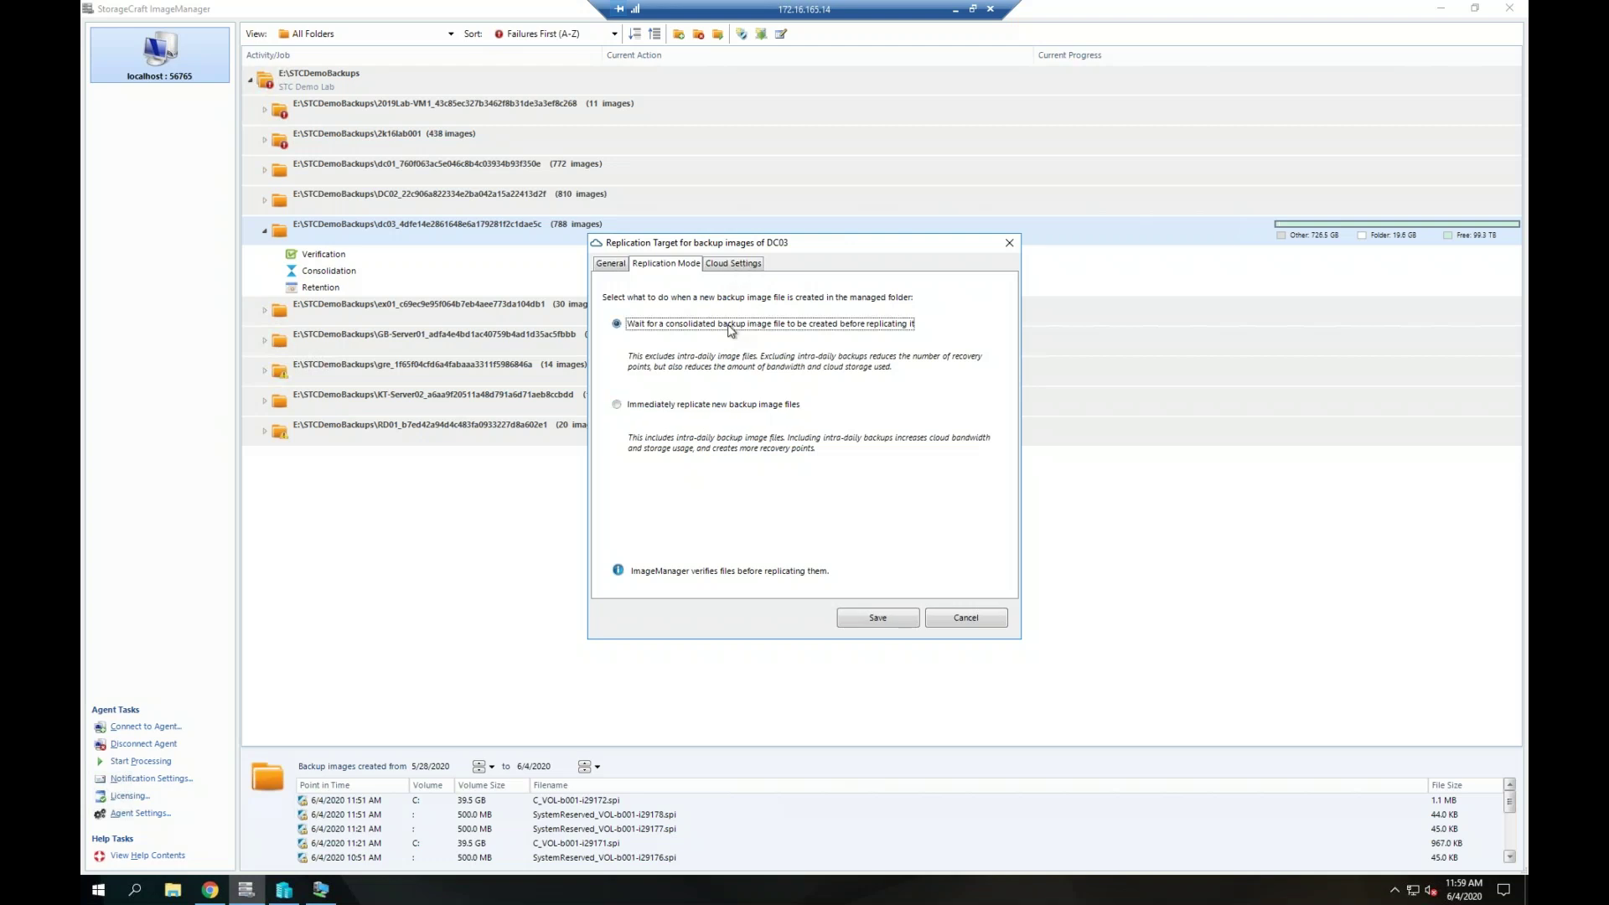
pyautogui.click(757, 265)
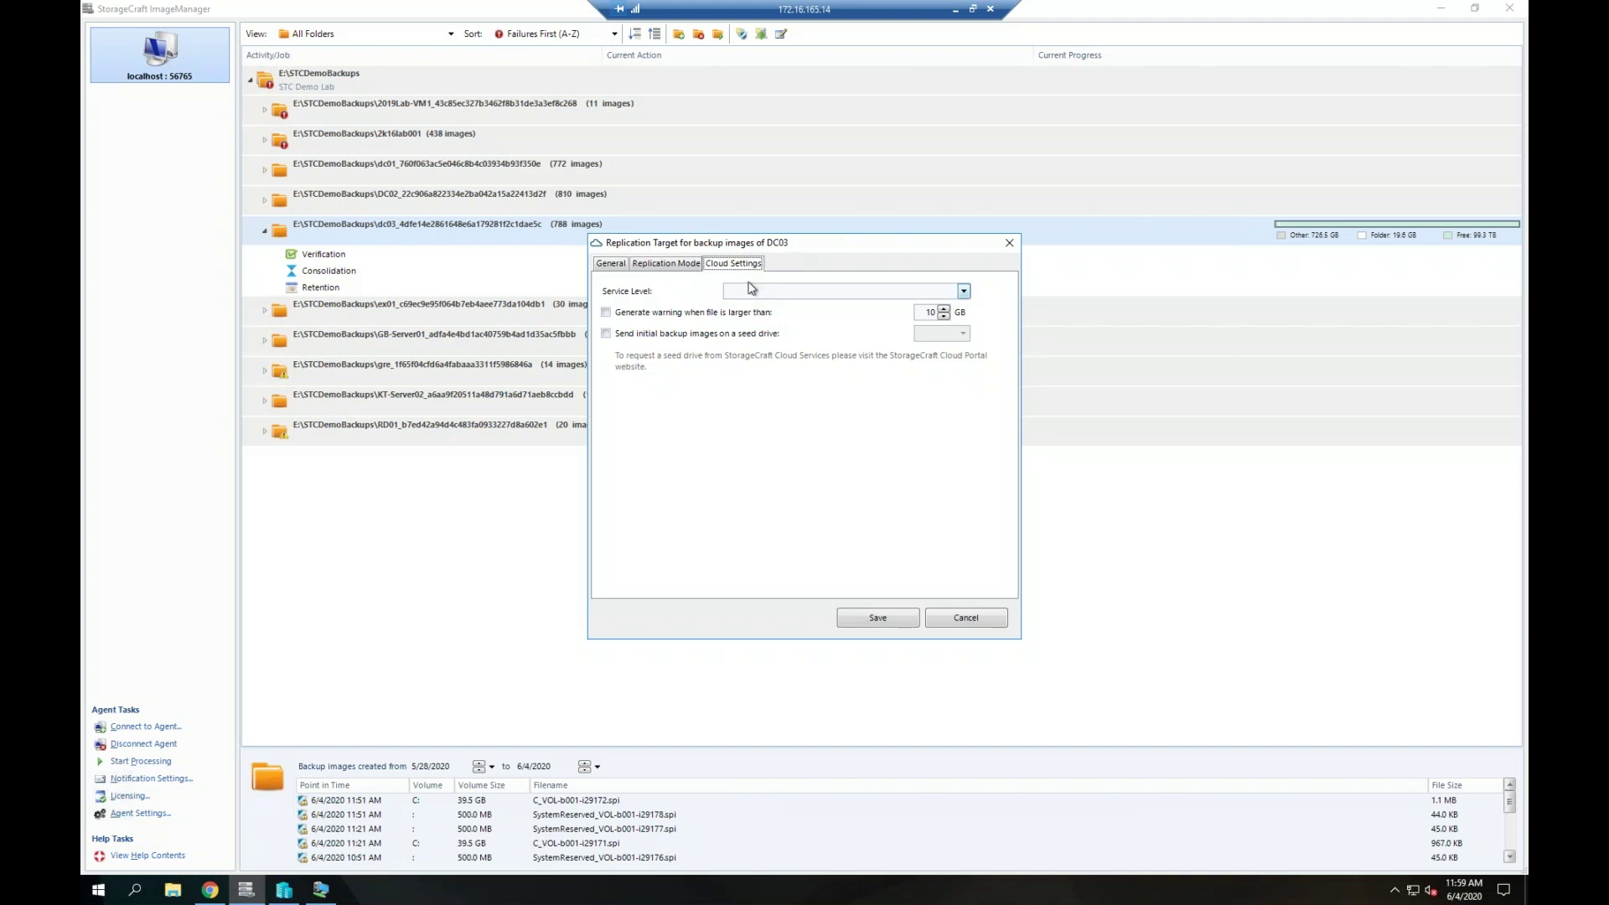
pyautogui.click(752, 291)
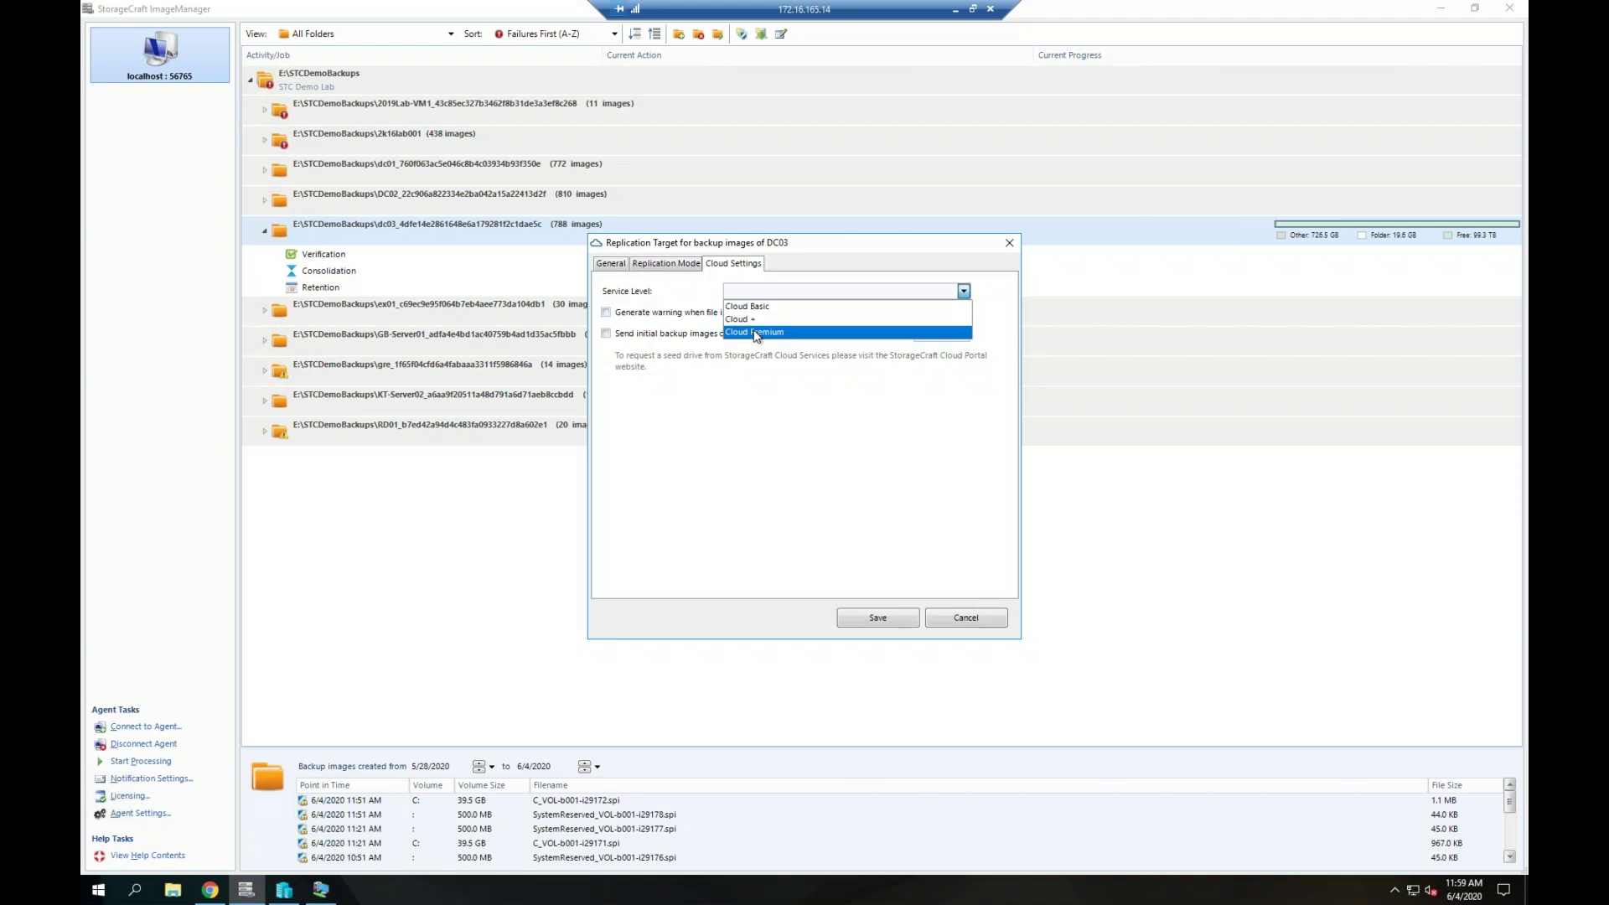
pyautogui.click(757, 333)
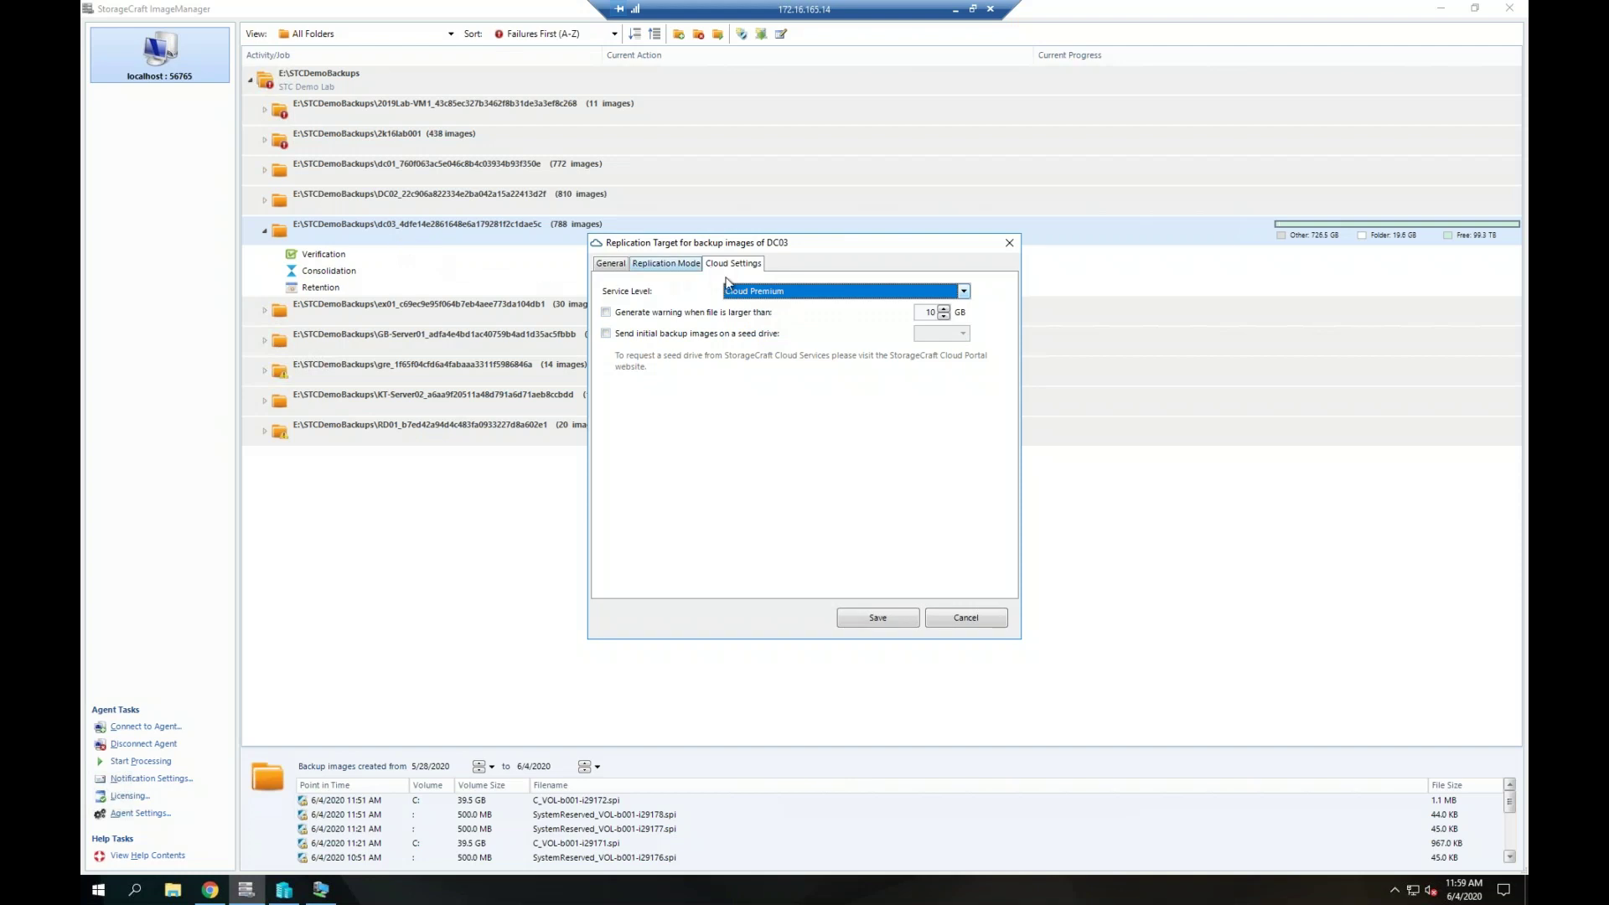
pyautogui.click(793, 293)
pyautogui.click(793, 307)
pyautogui.click(758, 293)
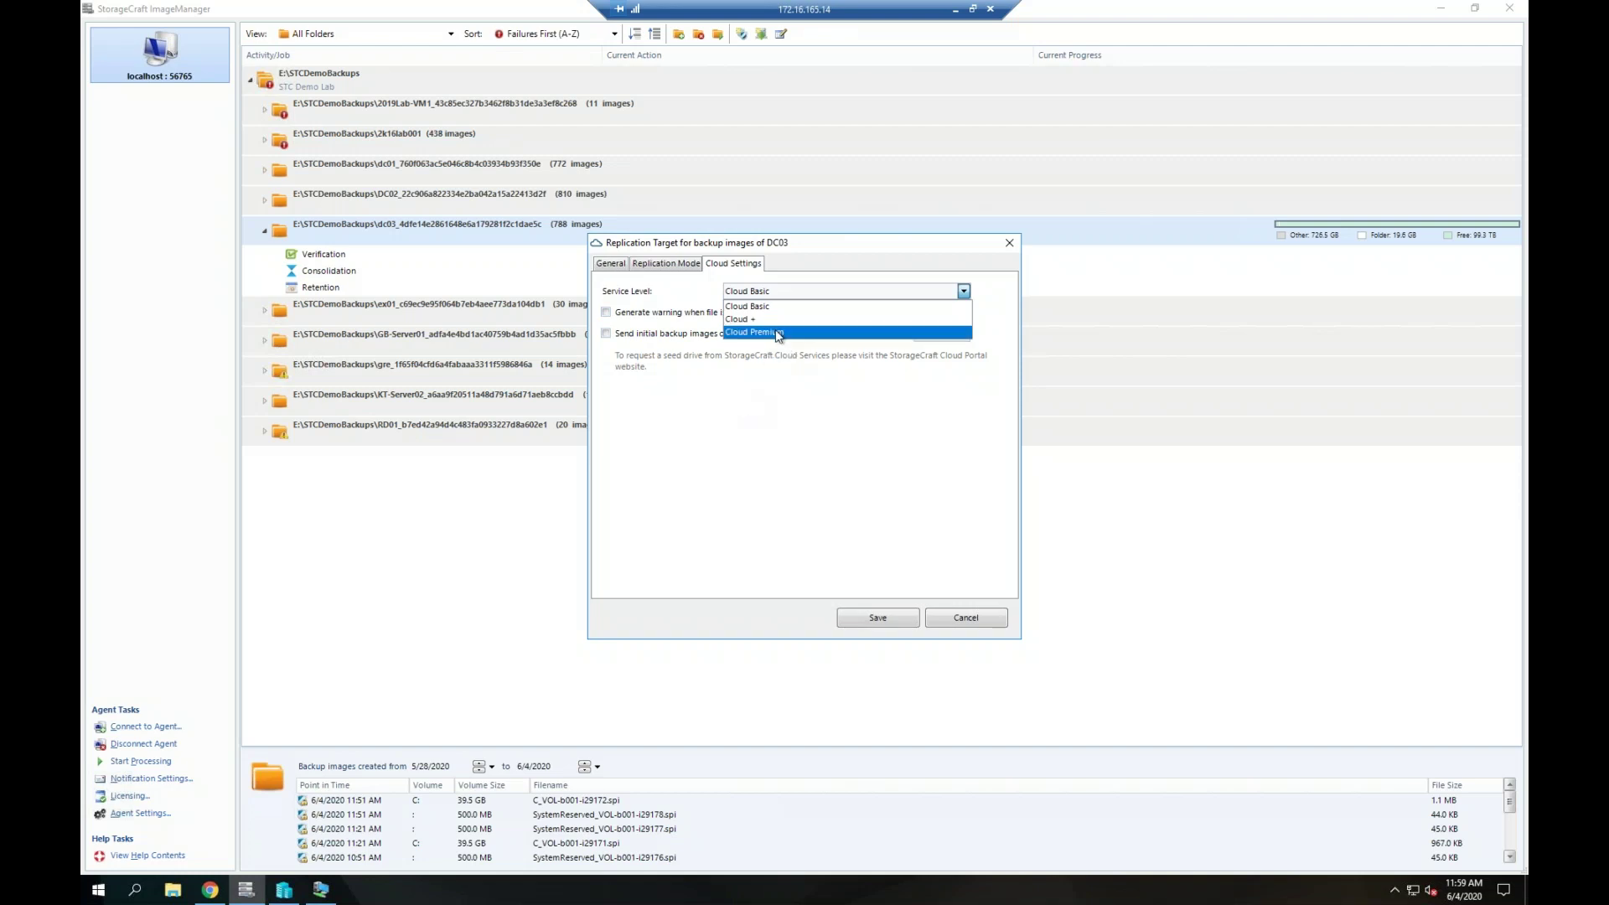
pyautogui.click(778, 333)
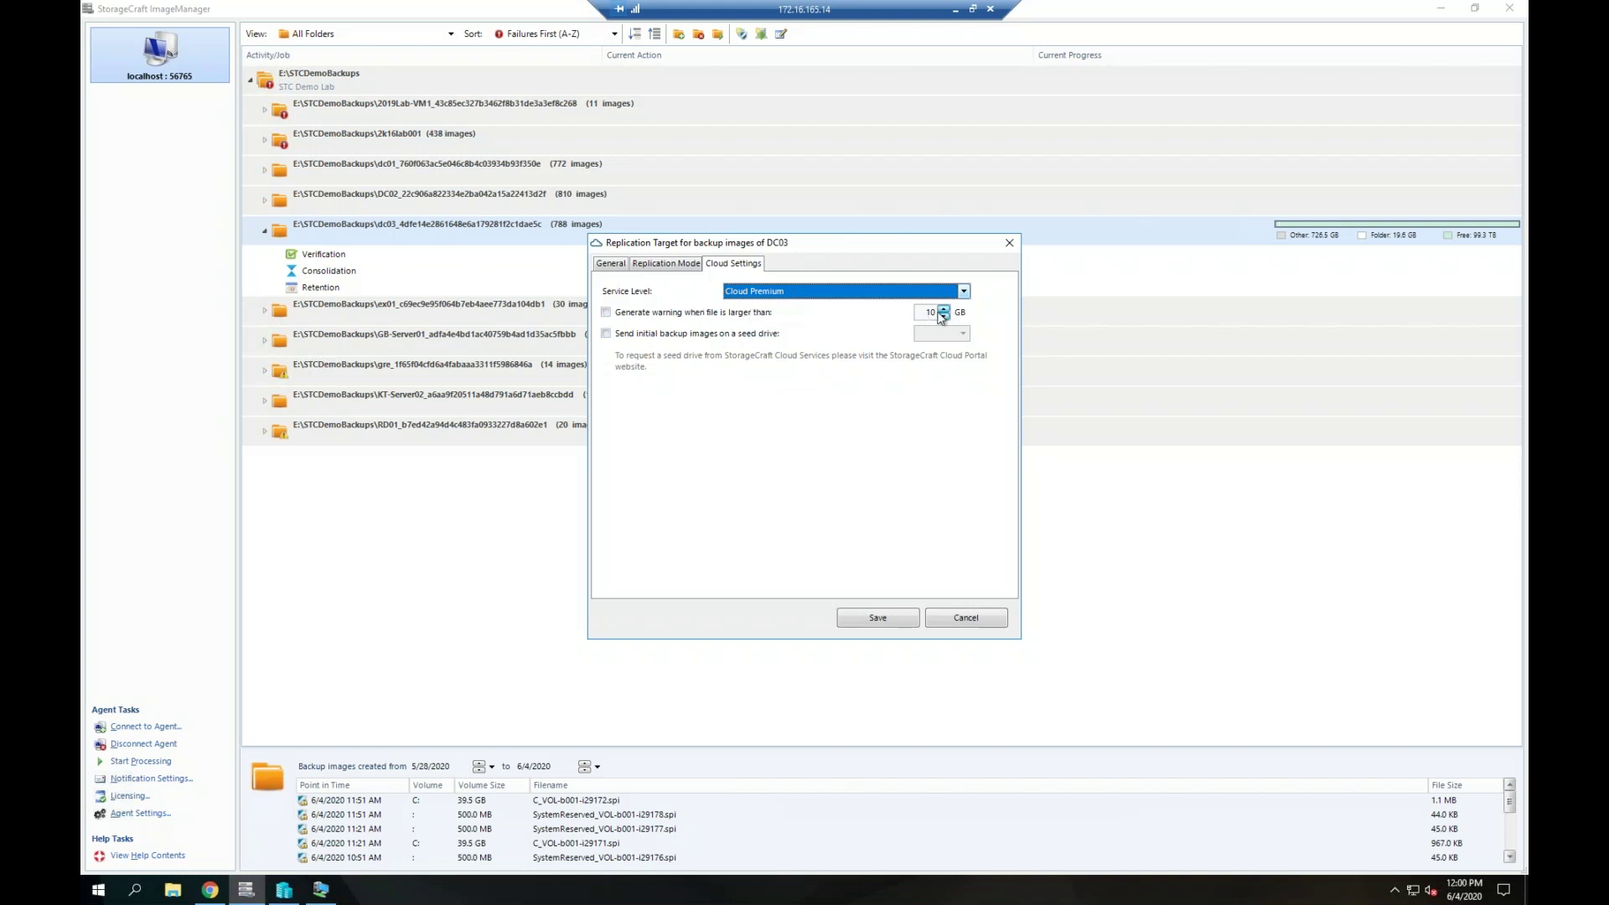
# Examine the drive choices for sending initial backup images on a seed drive, turn that option off, and cancel the replication target.
pyautogui.click(658, 334)
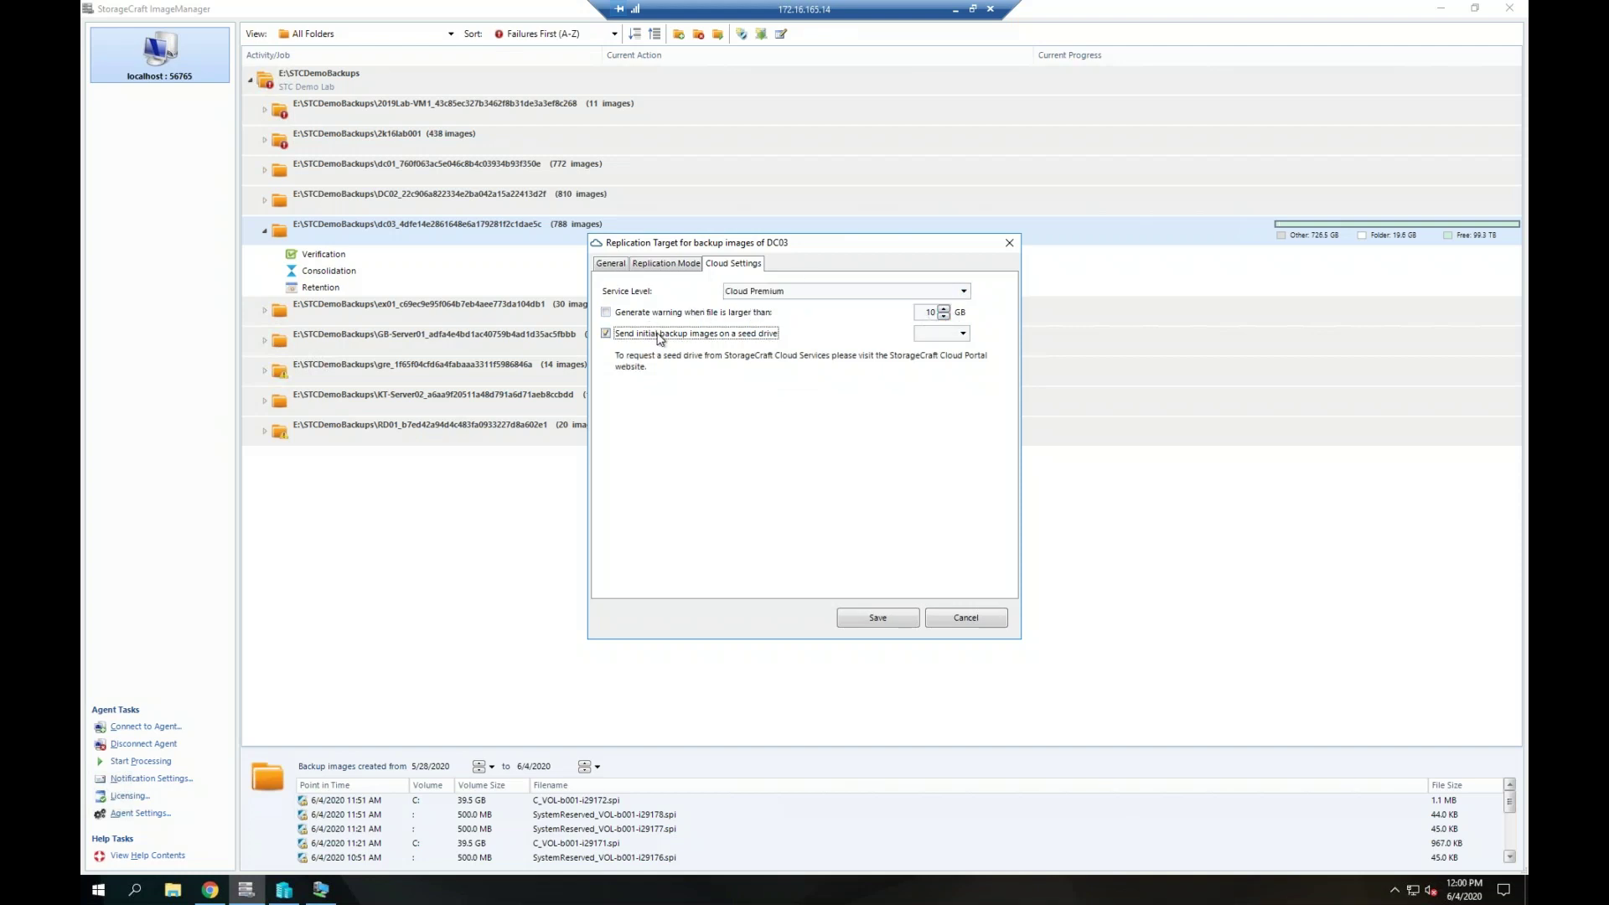
pyautogui.click(942, 334)
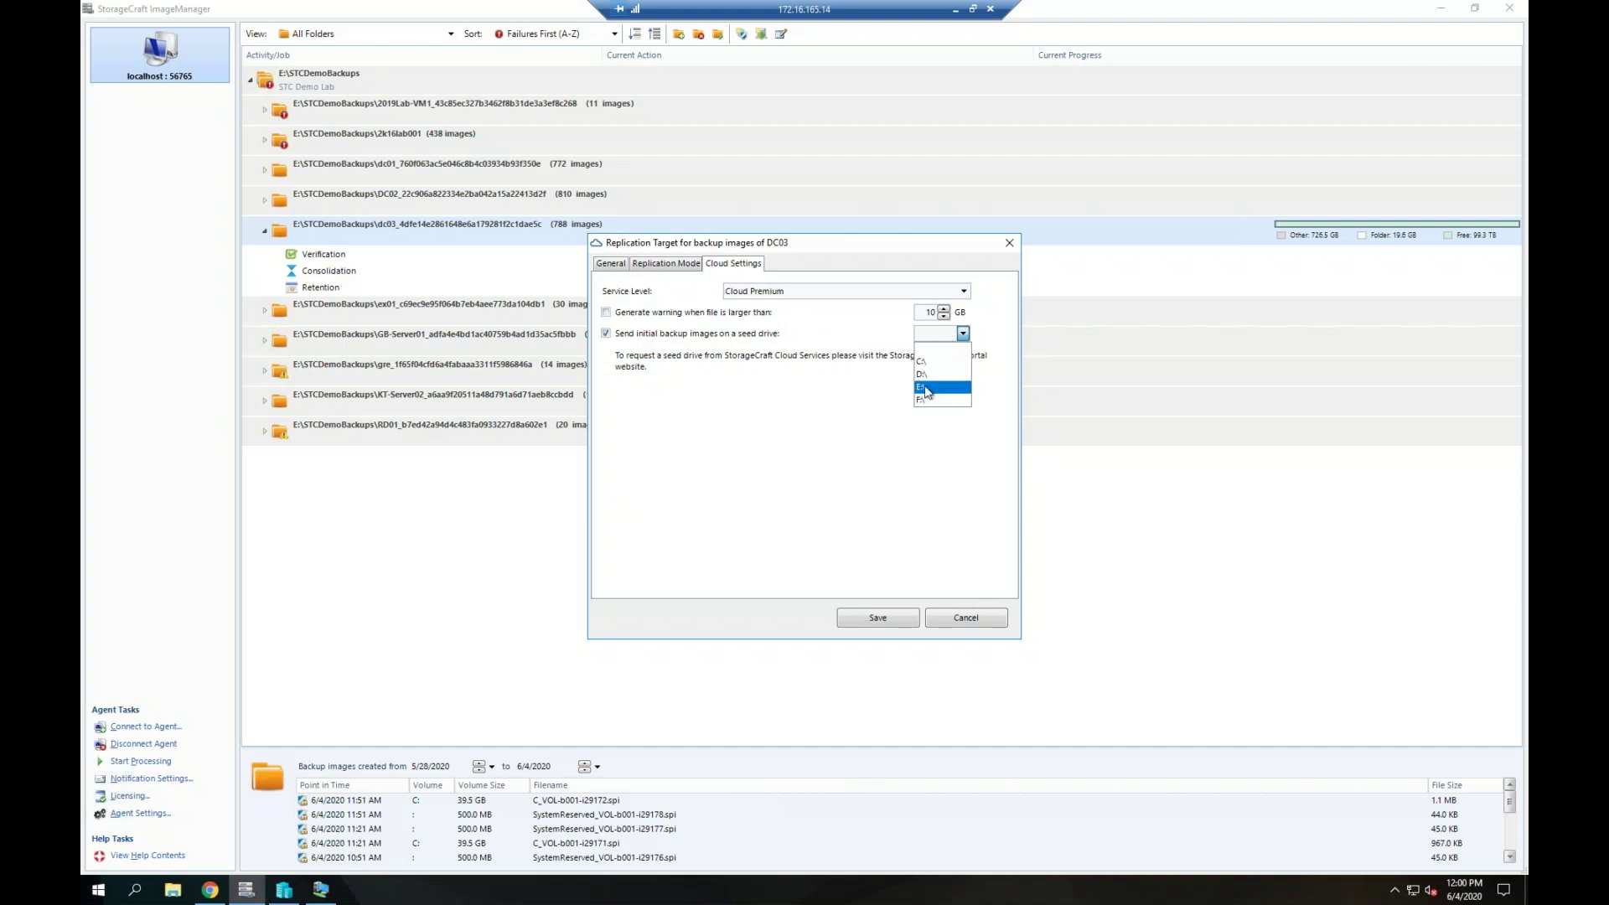
pyautogui.click(772, 339)
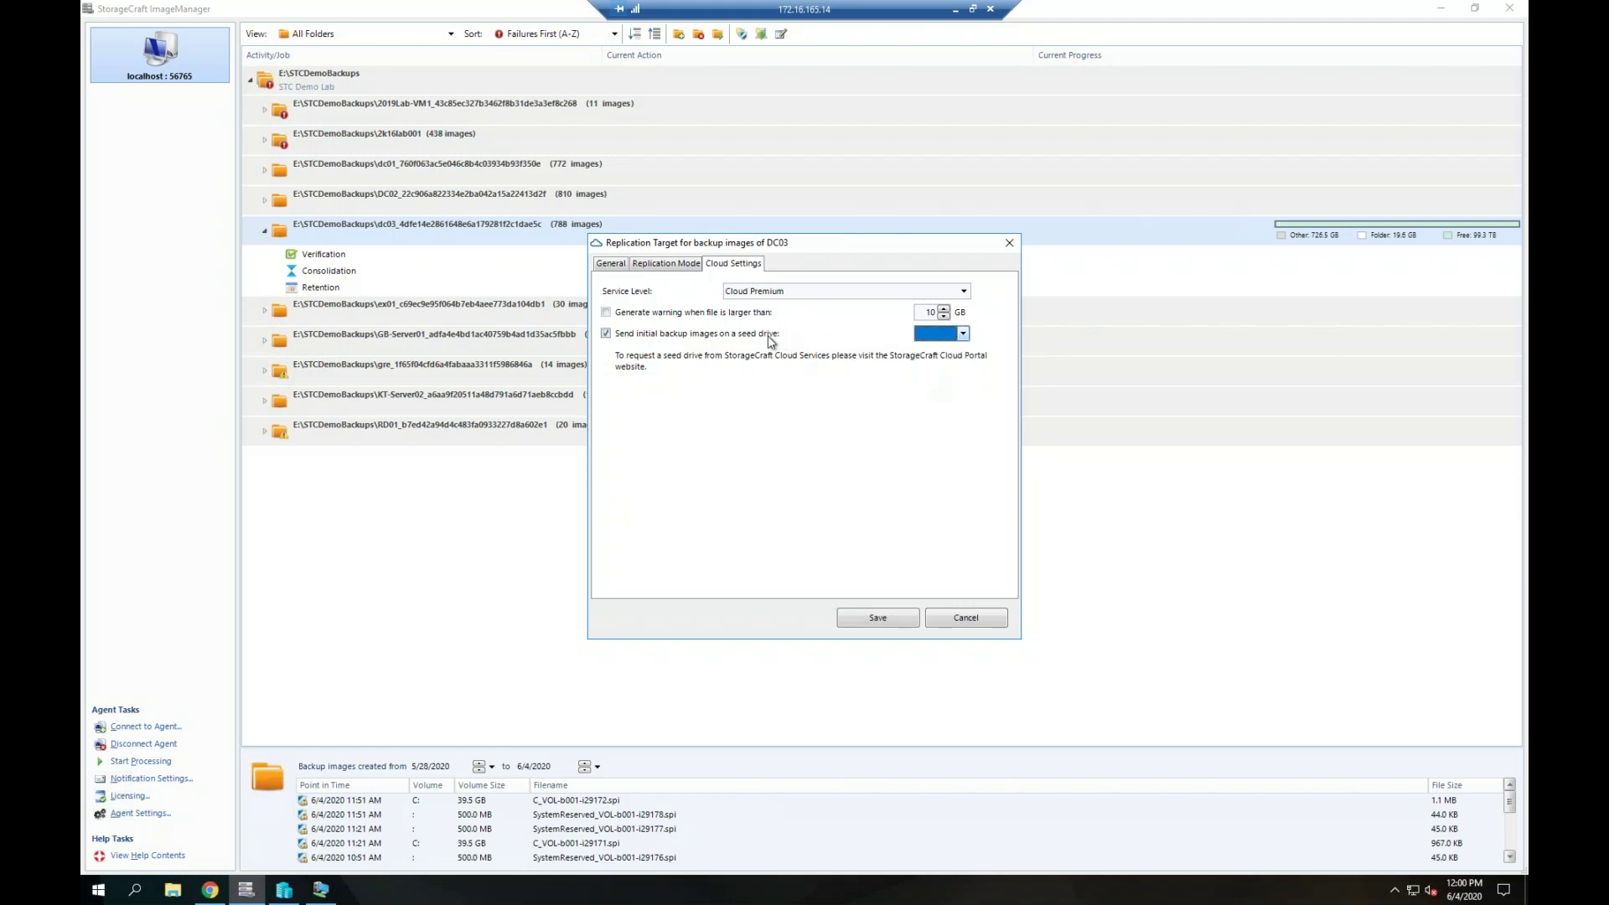
pyautogui.click(772, 337)
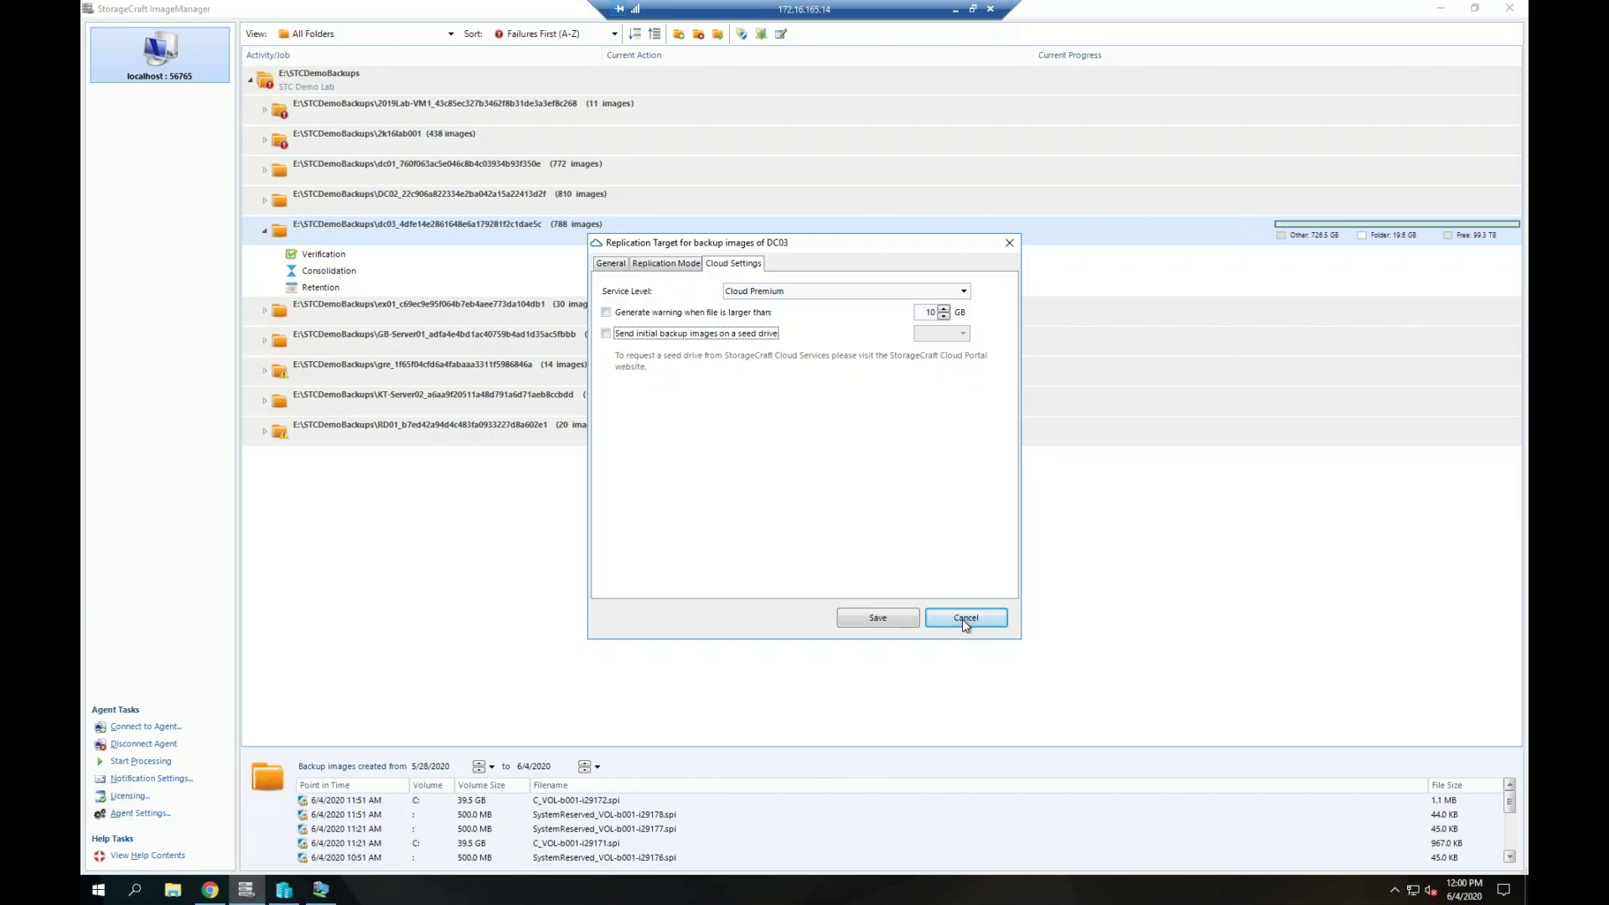
pyautogui.click(966, 620)
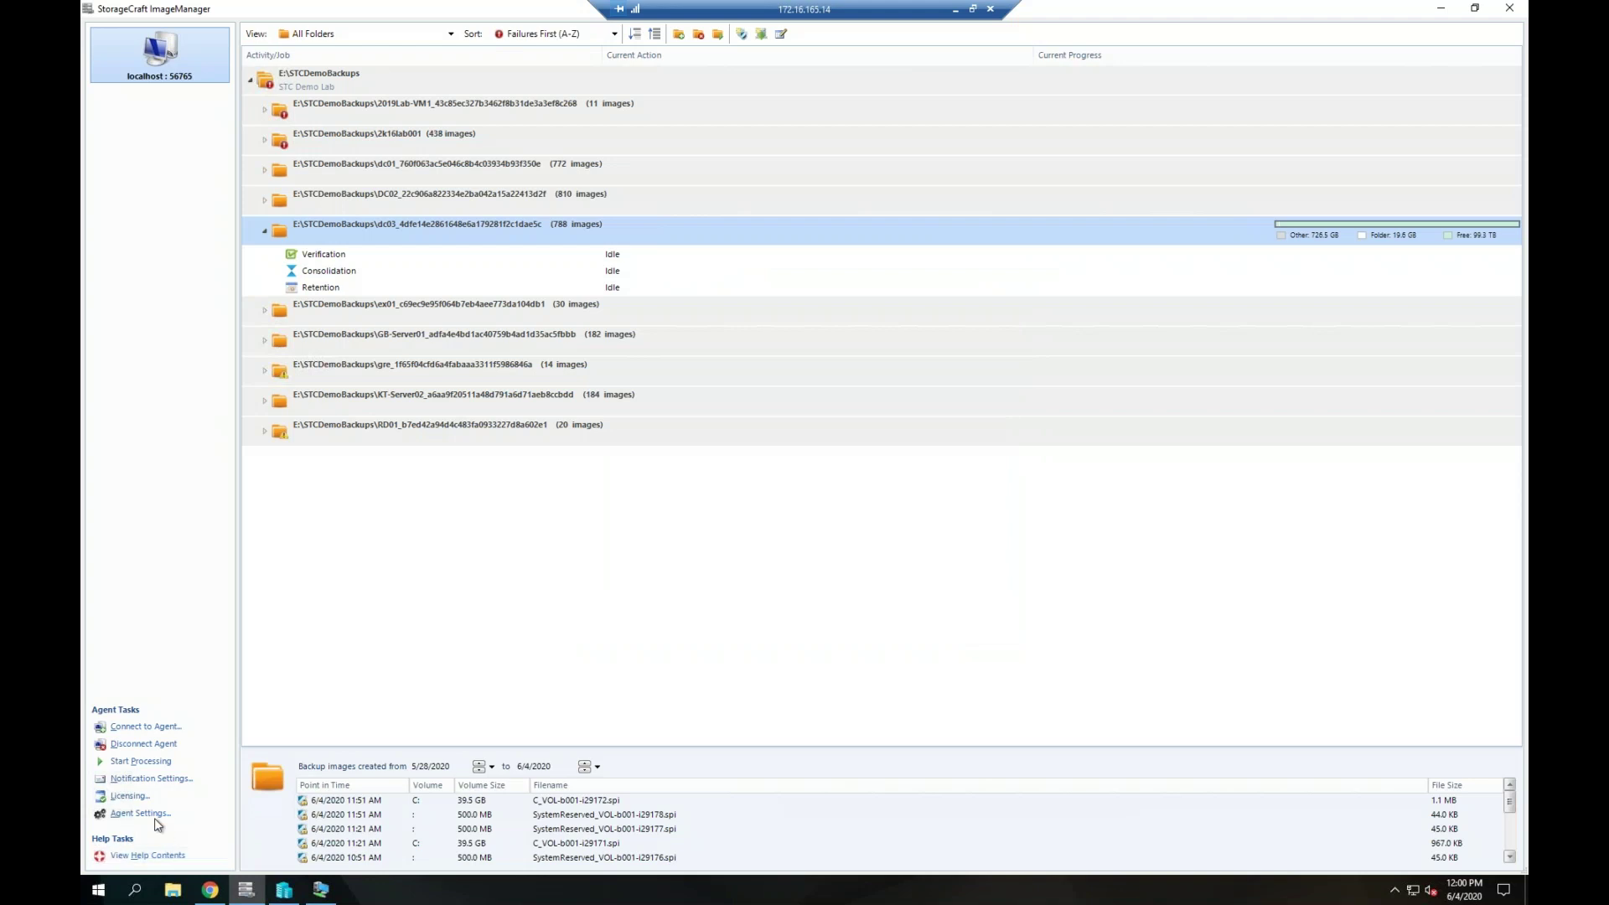
# Open the ImageManager agent's performance settings and limit the maximum transfer speed per job to 20 Mbps.
pyautogui.click(147, 813)
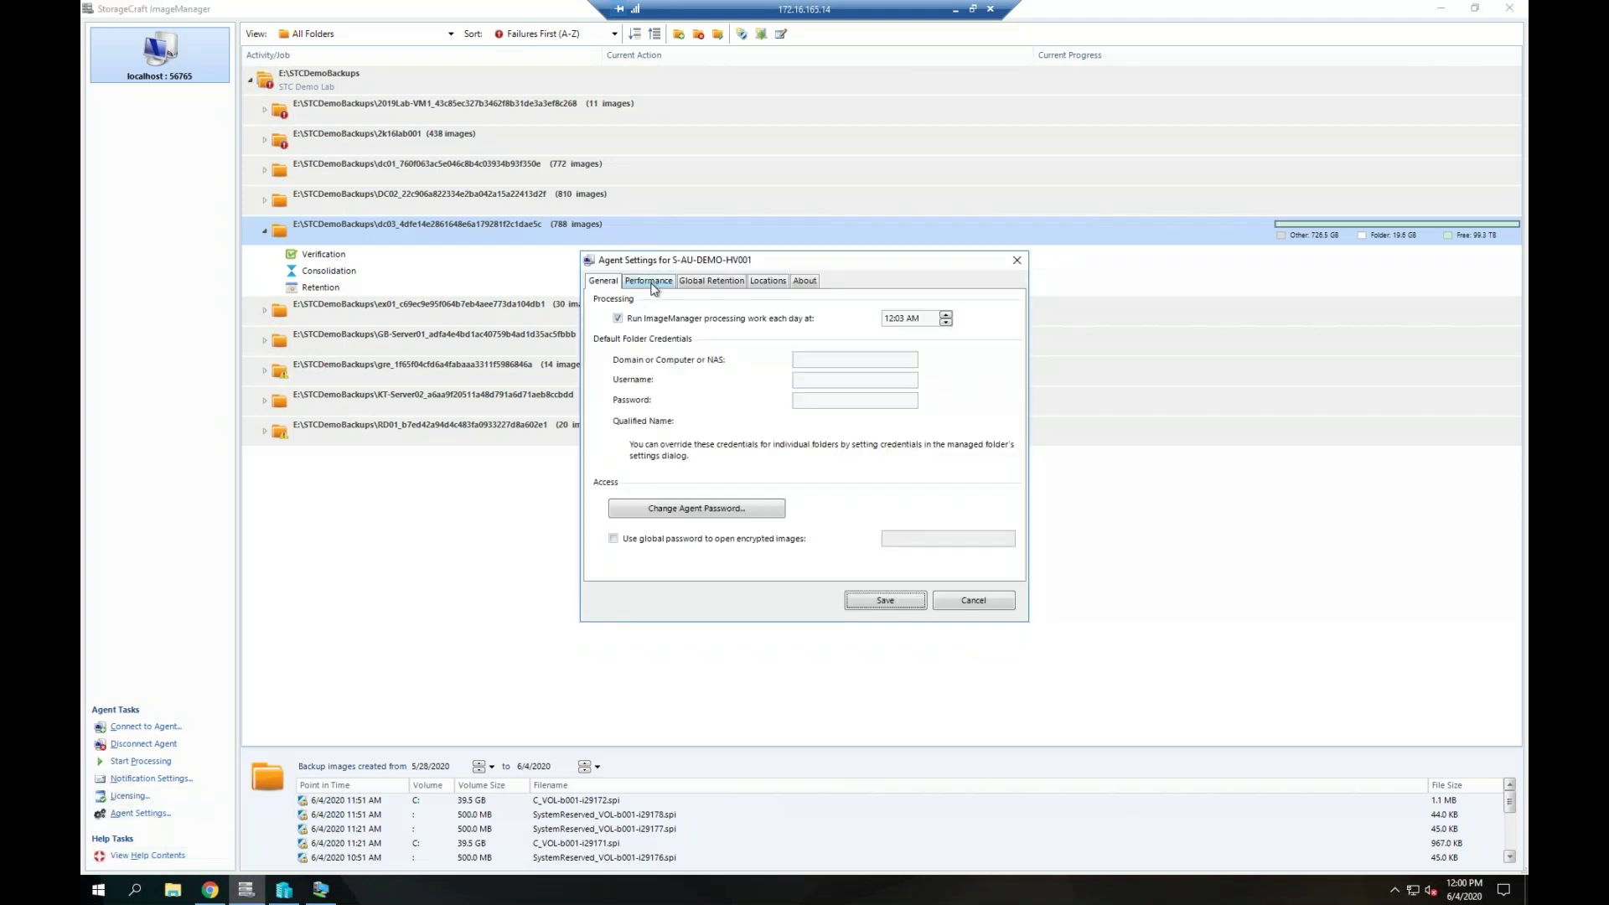
pyautogui.click(652, 284)
pyautogui.click(677, 411)
pyautogui.click(895, 406)
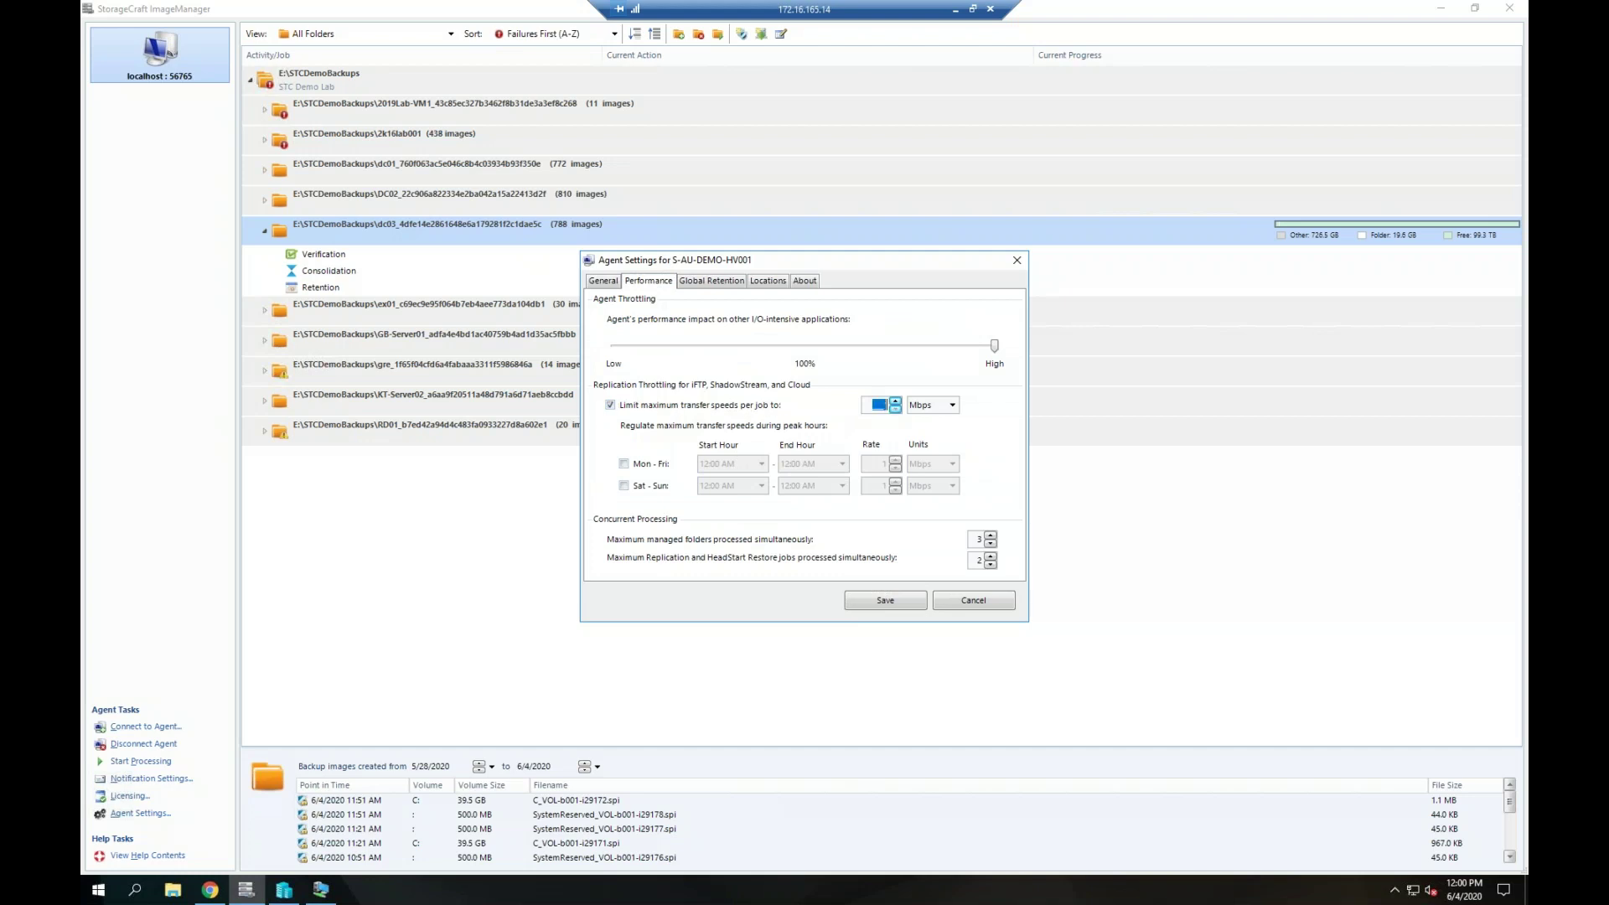
pyautogui.write('20')
# Enable Mon - Fri peak-hour throttling from 7:00 AM to 8:00 PM, and close the agent settings without saving.
pyautogui.click(624, 463)
pyautogui.click(761, 464)
pyautogui.click(761, 504)
pyautogui.click(761, 463)
pyautogui.click(744, 553)
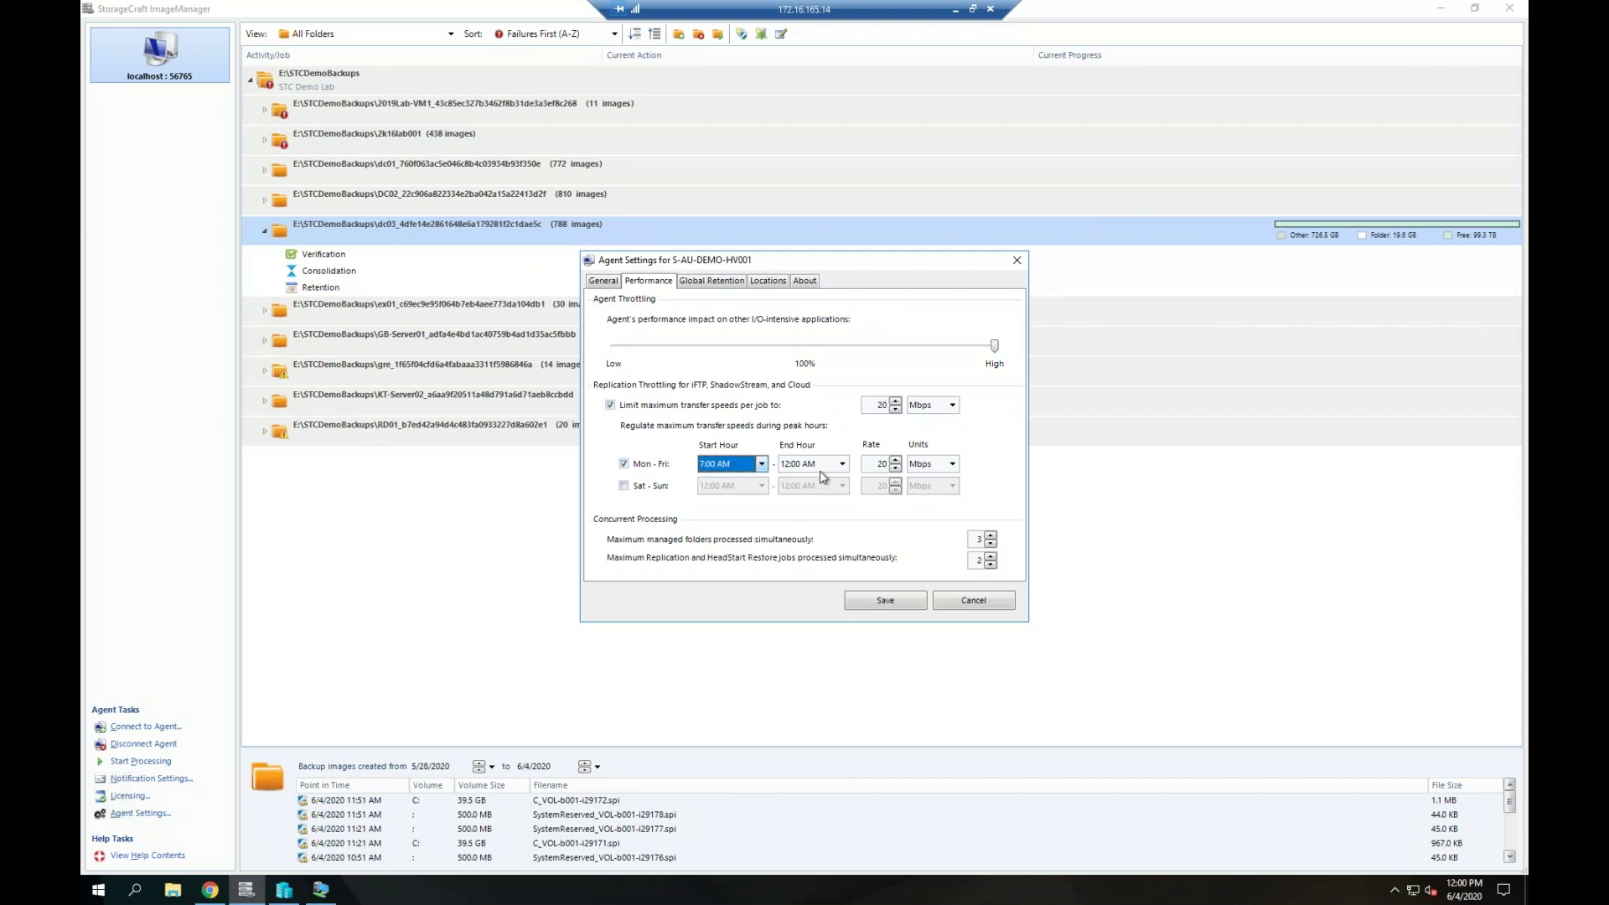
pyautogui.click(842, 463)
pyautogui.click(815, 519)
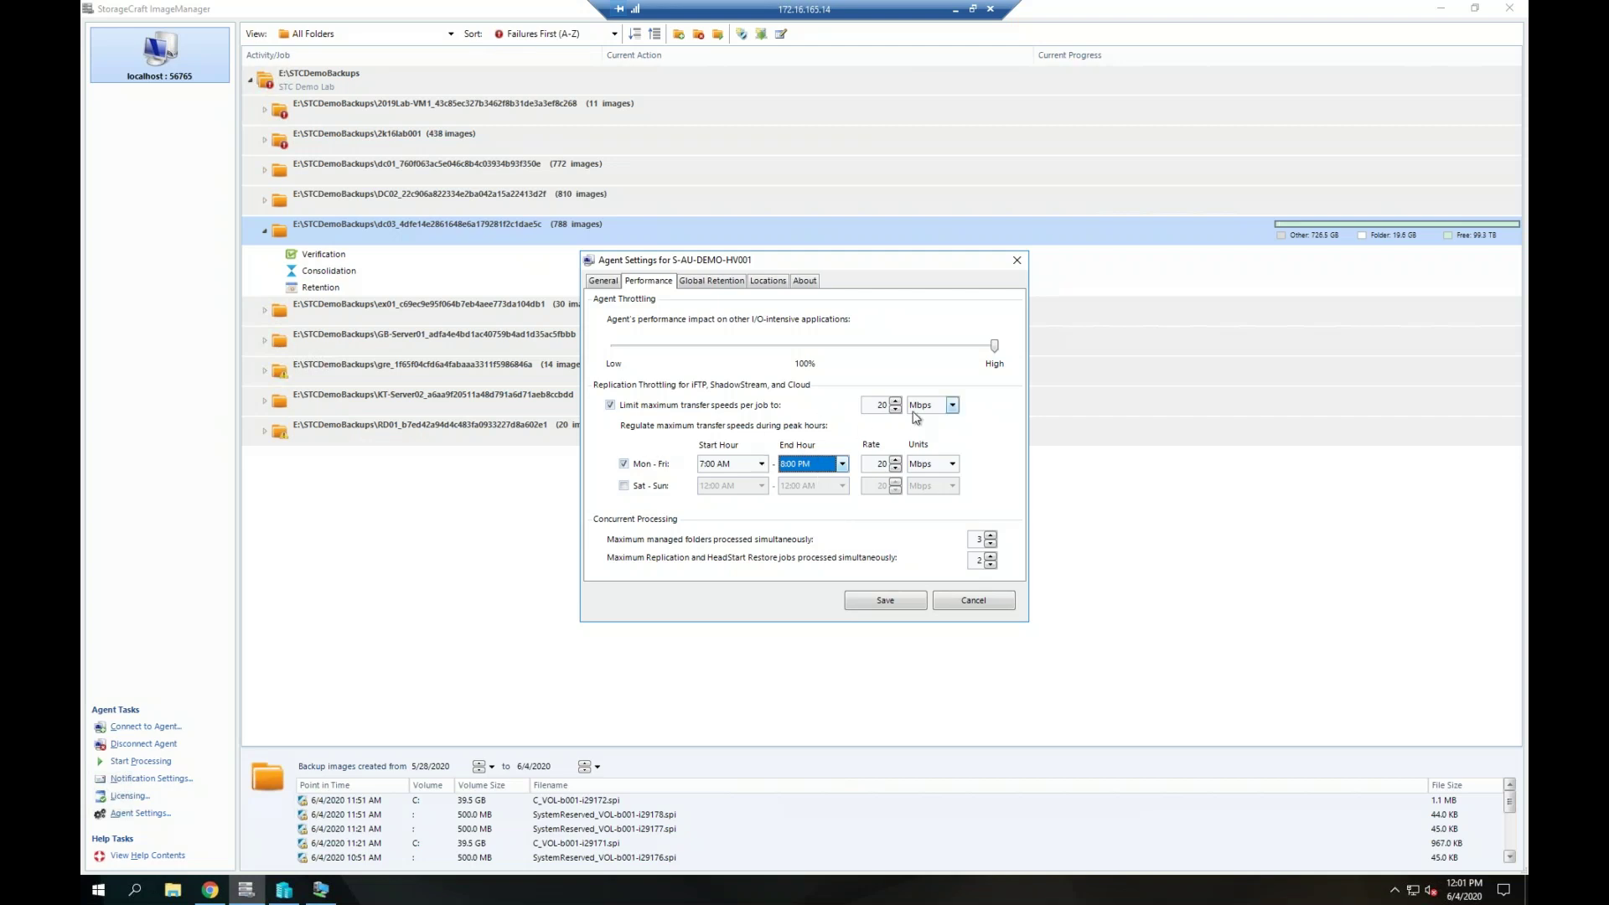
pyautogui.click(1016, 262)
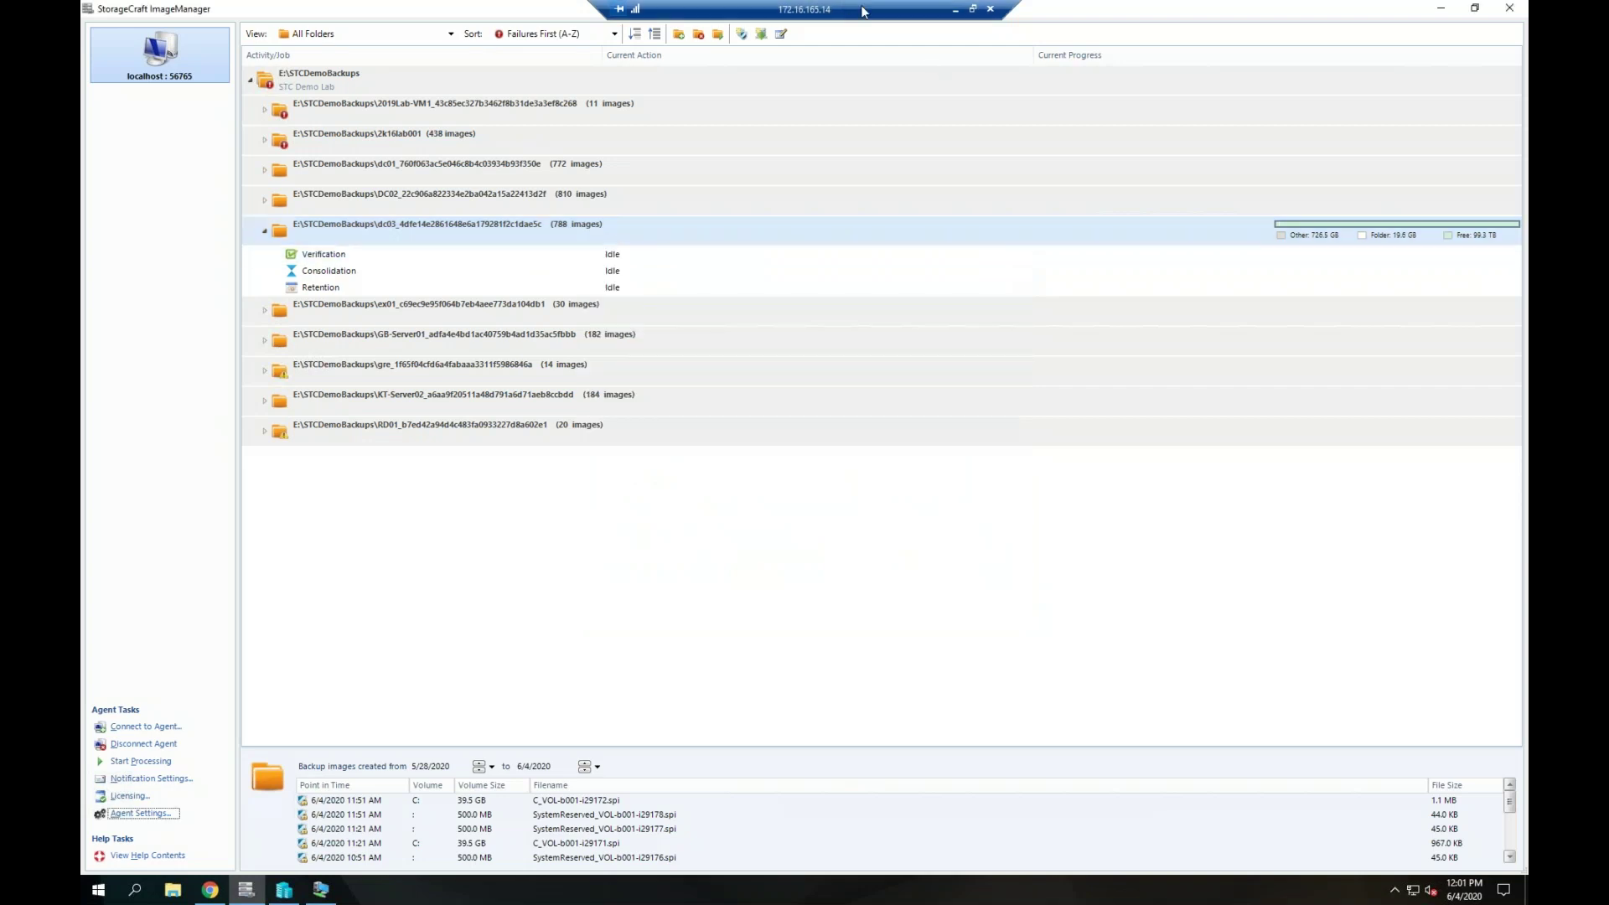
# Switch to the StorageCraft Partner Portal, view the selected cloud account's machines, and expand that account in the account tree.
pyautogui.click(956, 10)
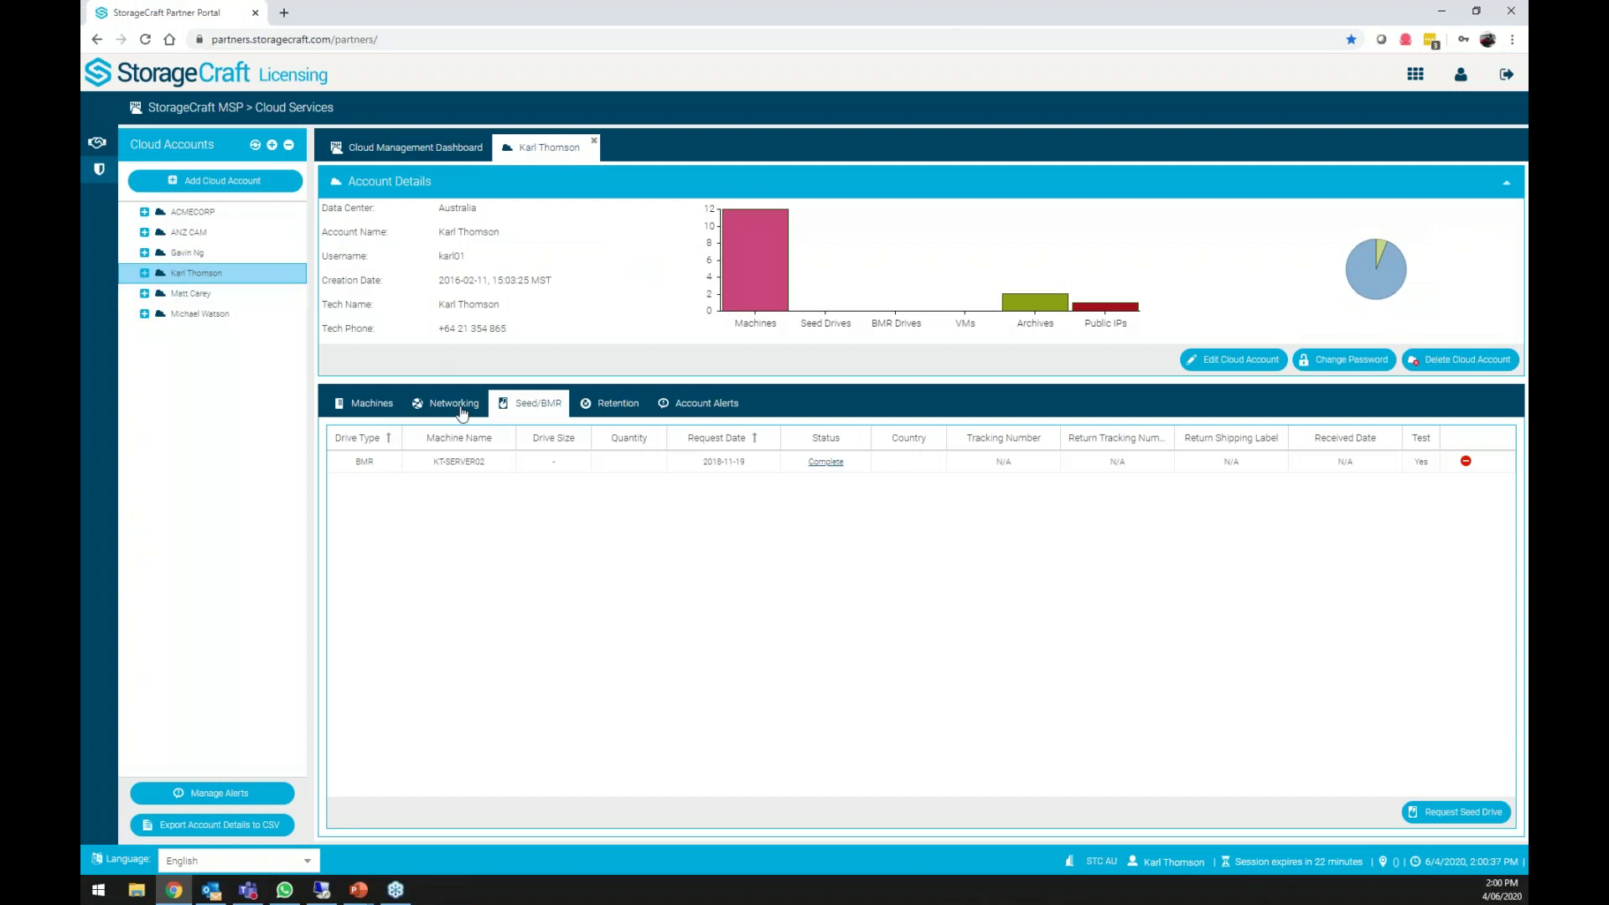
pyautogui.click(376, 406)
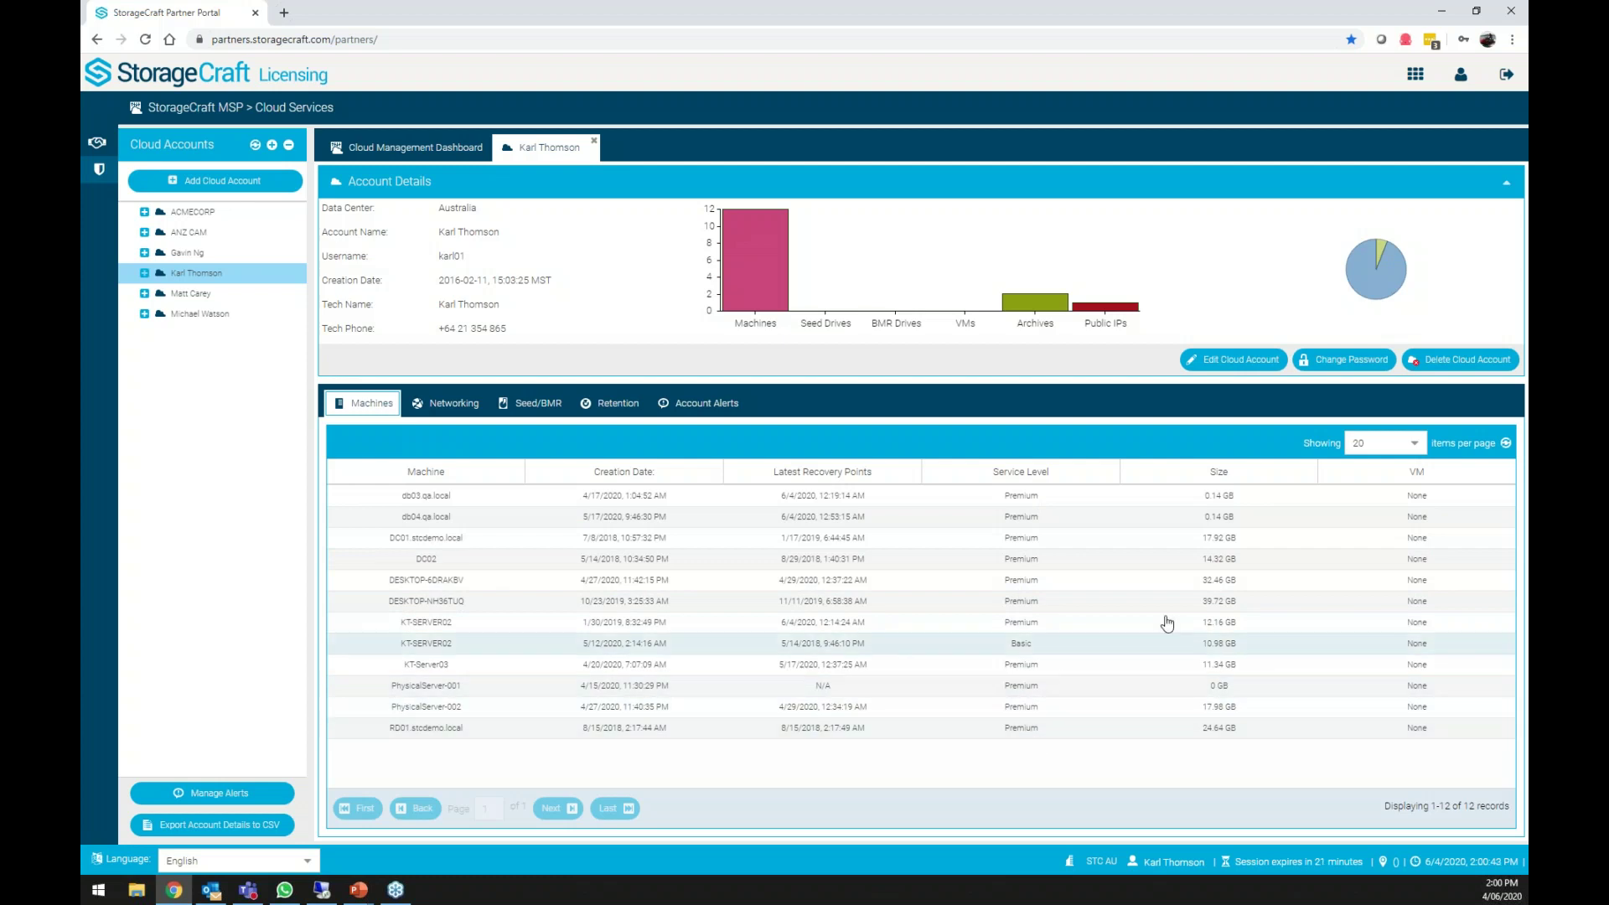
pyautogui.click(143, 274)
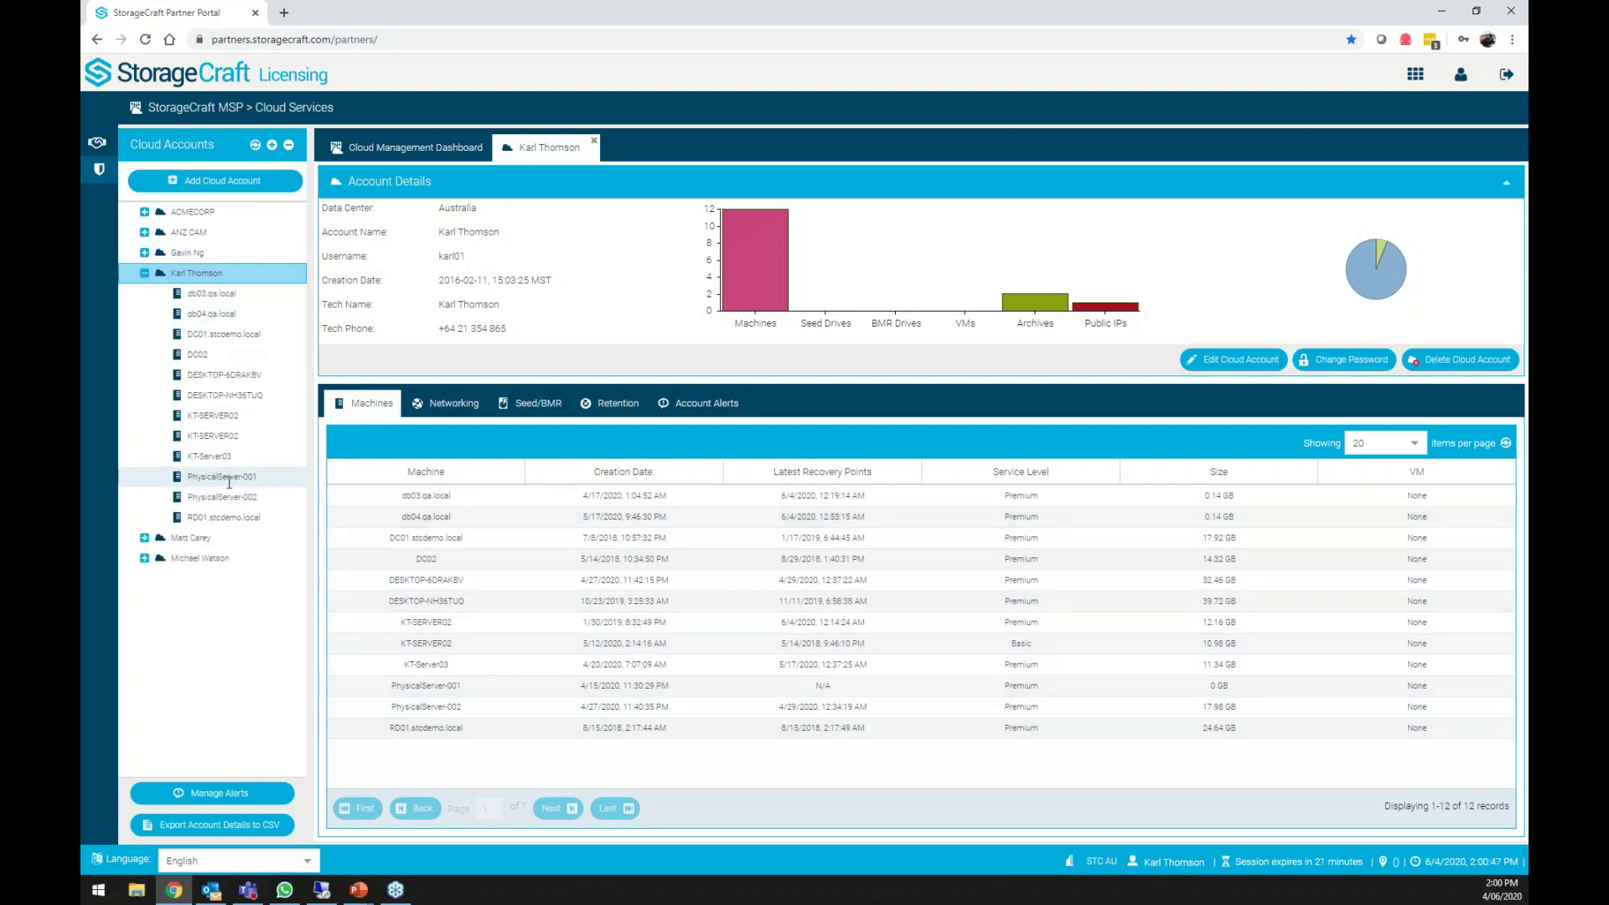
# Examine the details of both KT-SERVER02 machines, and expand the snapshots of the Cloud Premium machine's 6/2/2020 recovery point.
pyautogui.click(235, 434)
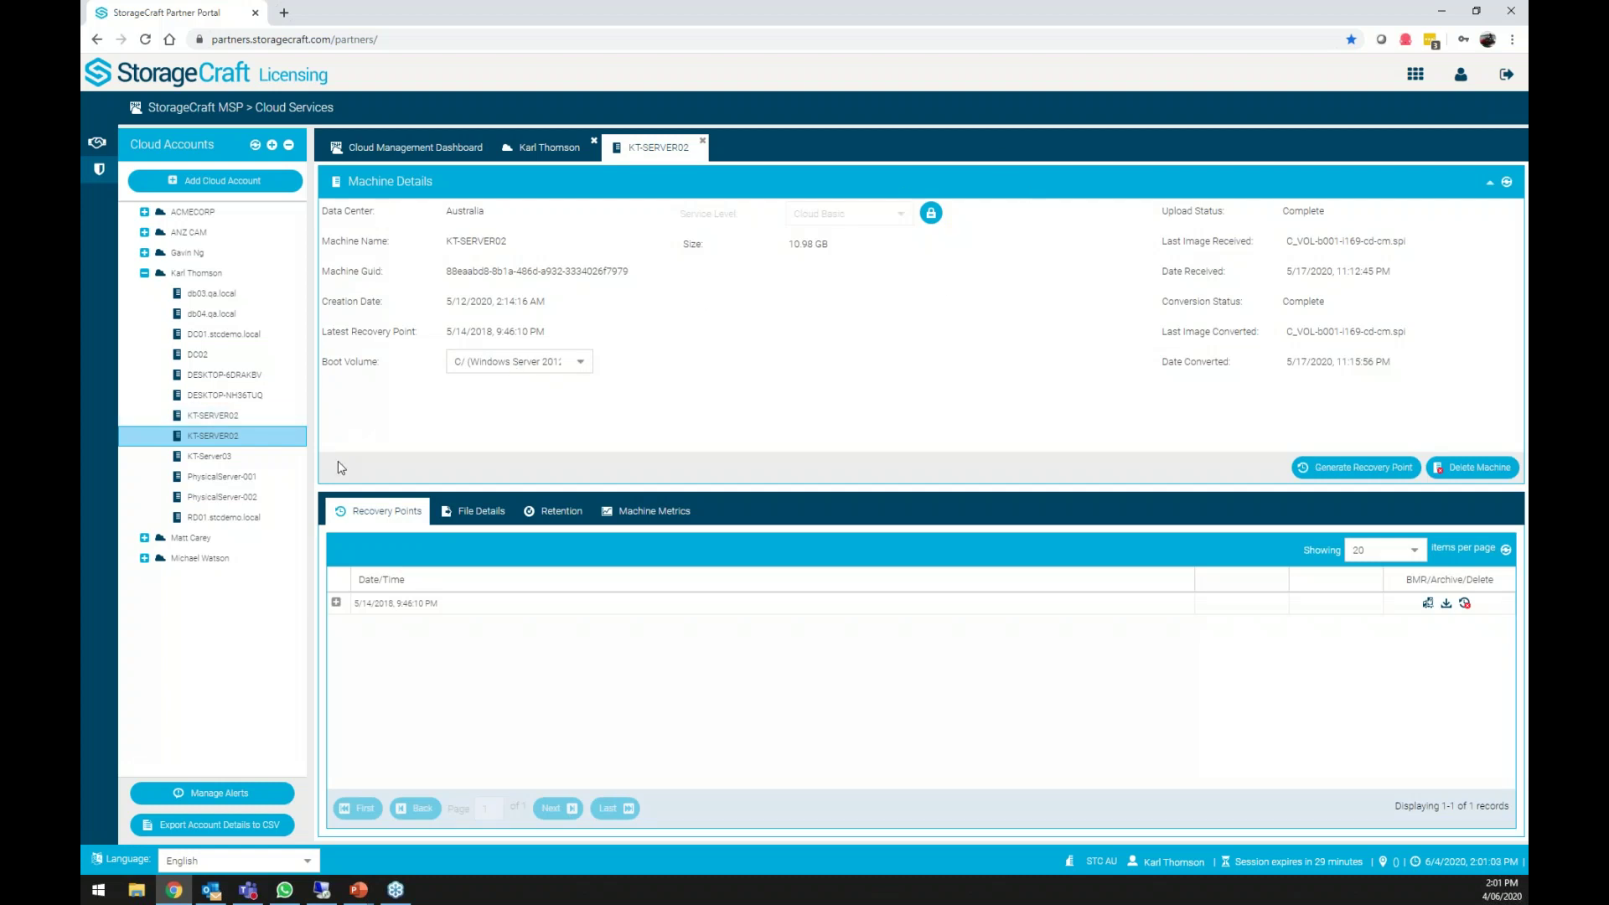
pyautogui.click(235, 416)
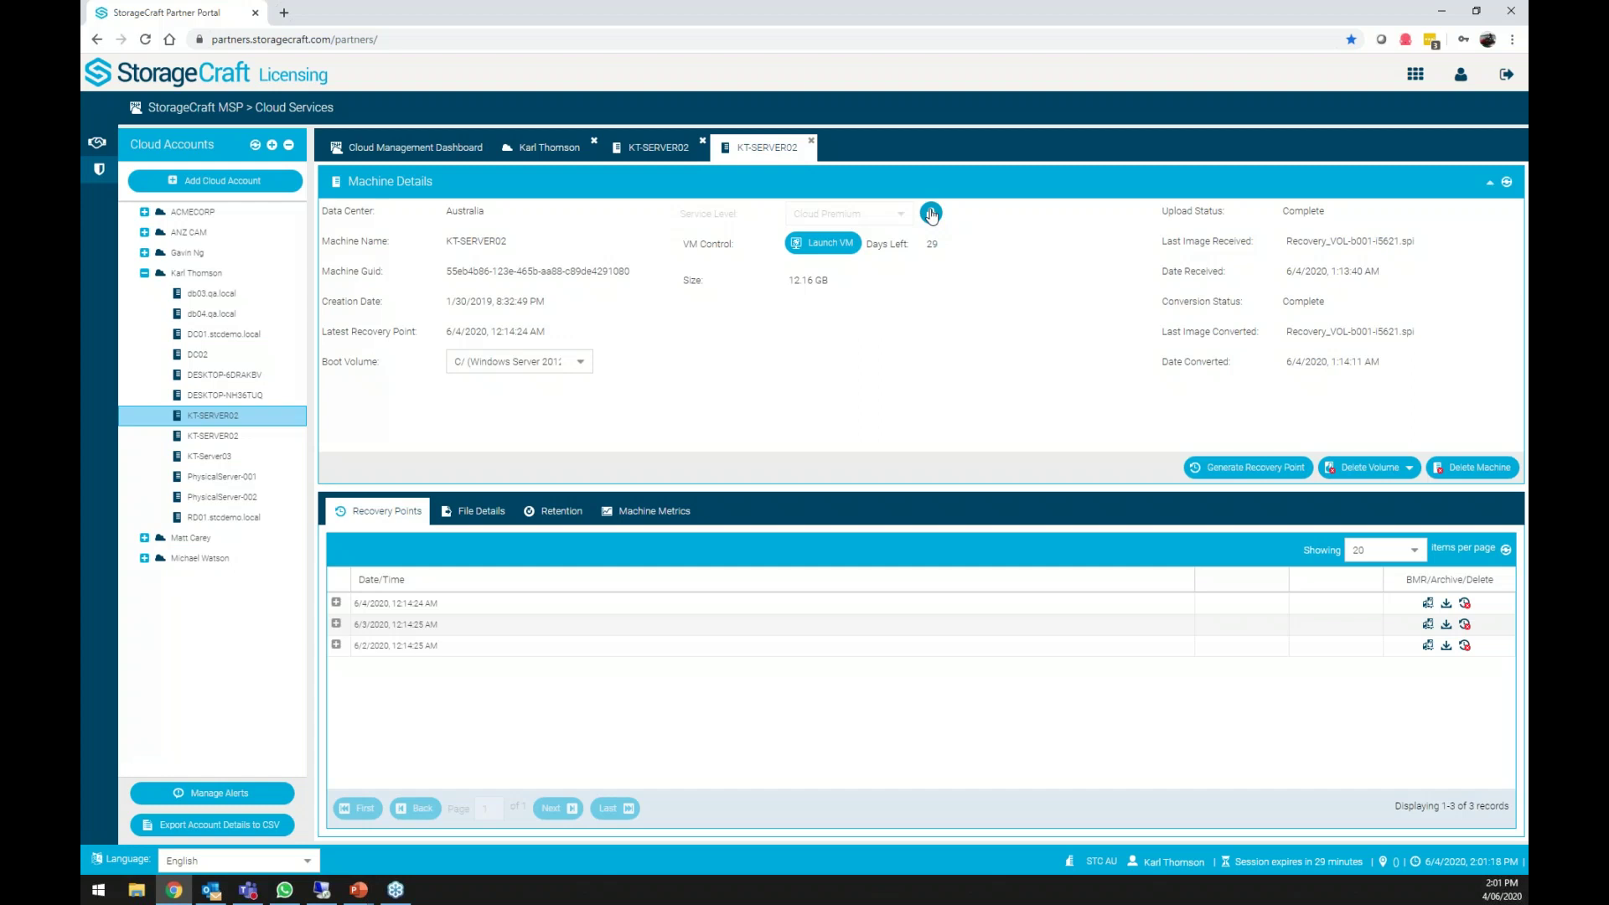
pyautogui.doubleClick(932, 243)
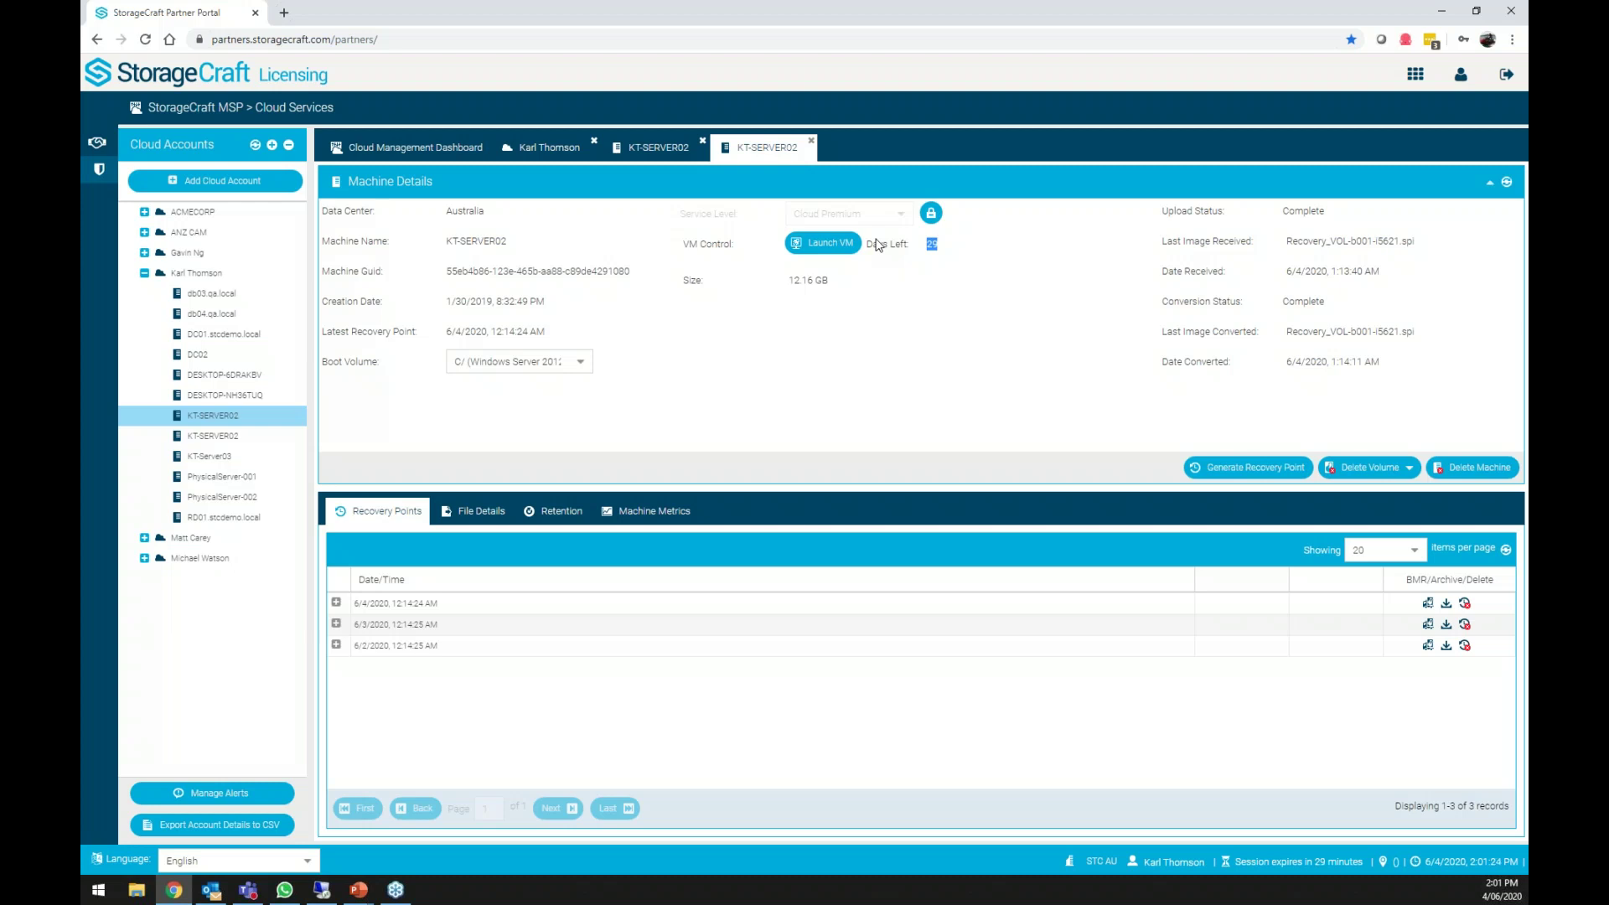
pyautogui.click(336, 645)
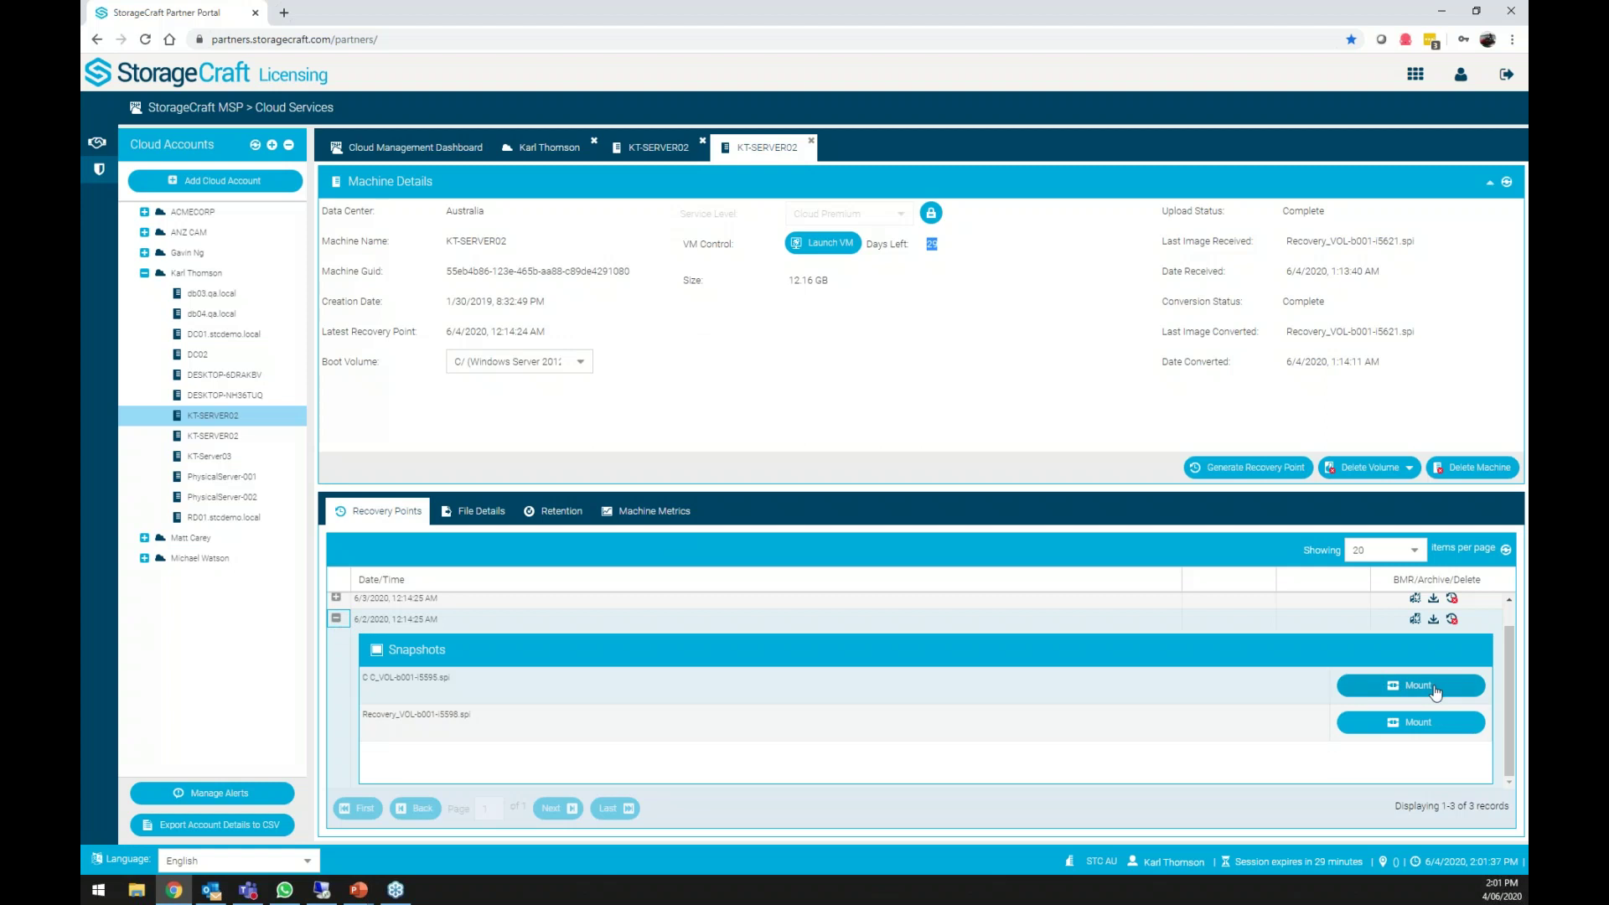
pyautogui.scroll(1, 1433, 670)
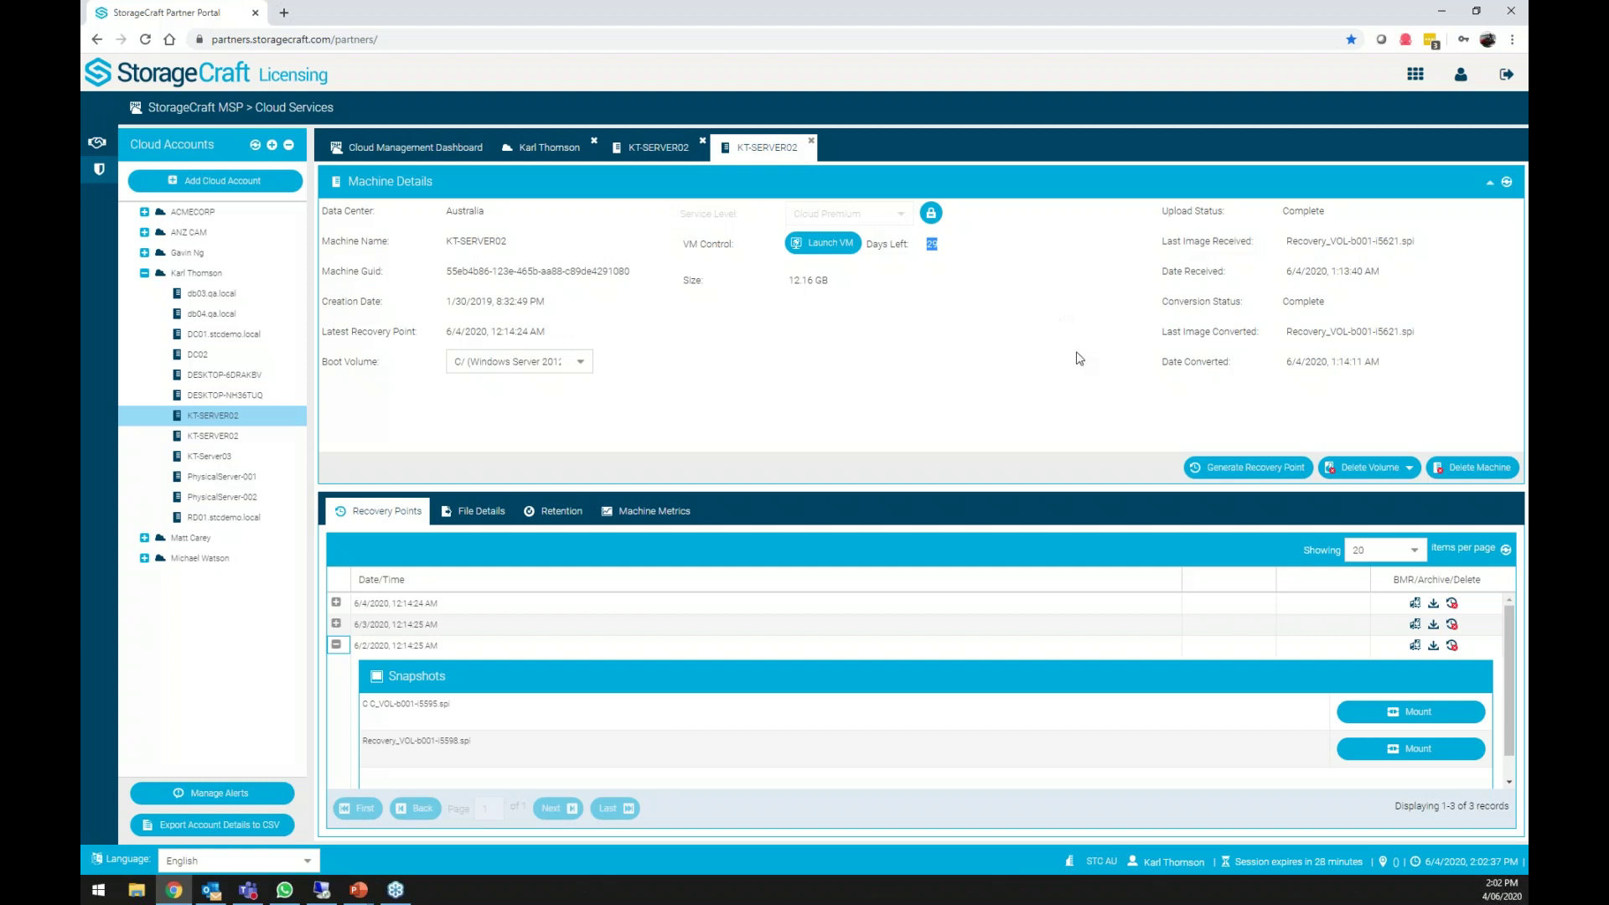
# Start a BMR drive request for the 6/4/2020 recovery point, choose download only without sending a drive, and cancel the request.
pyautogui.click(1416, 612)
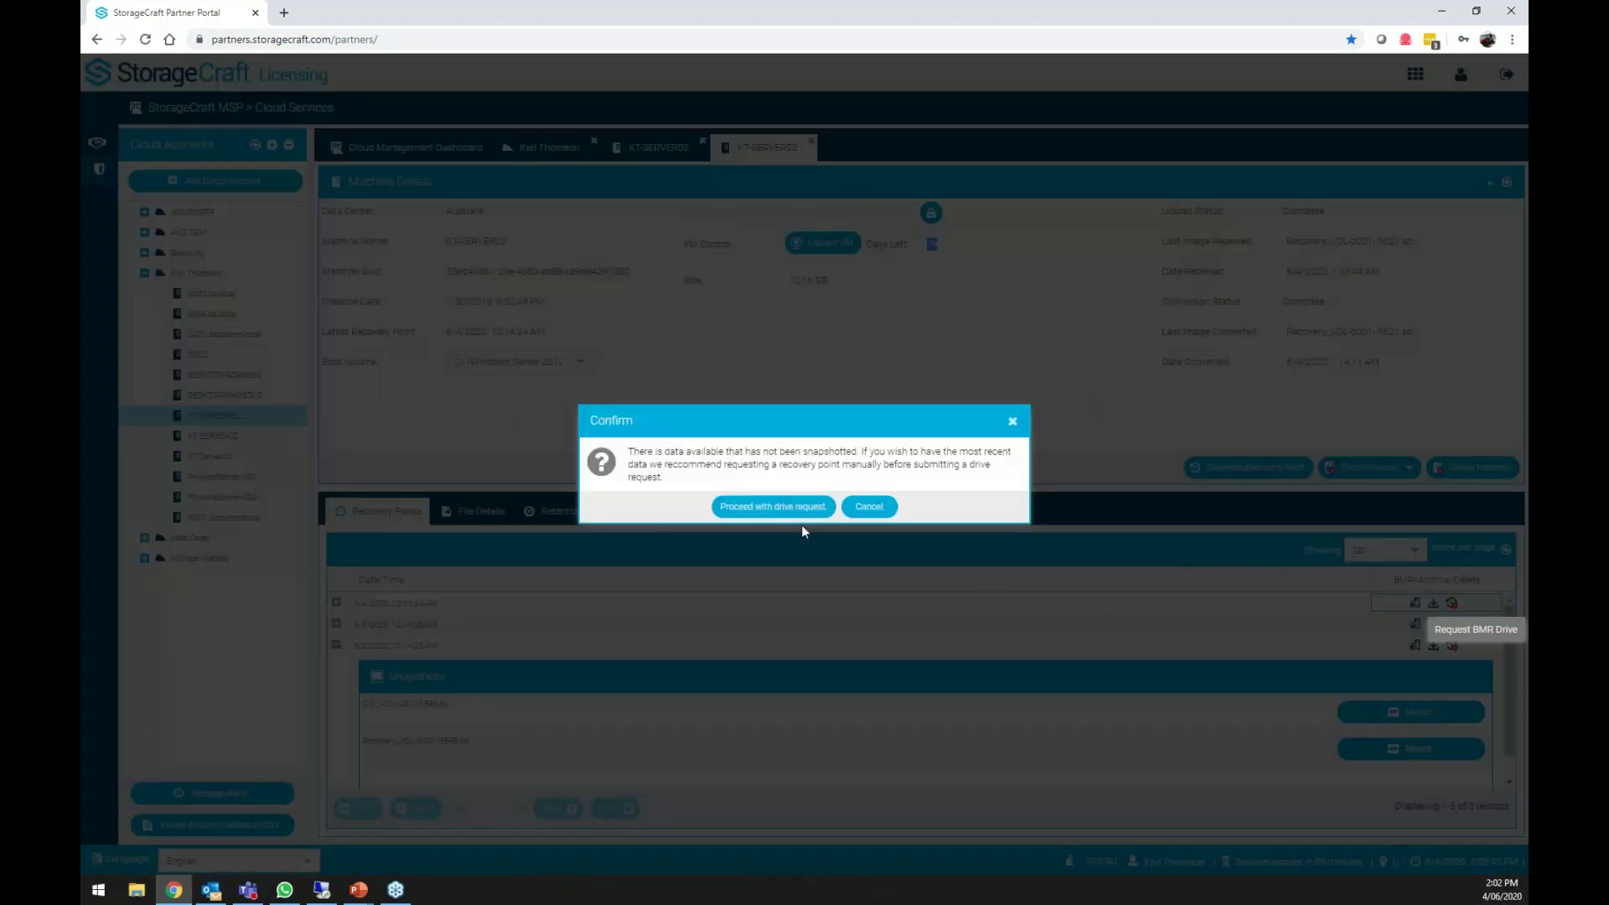
pyautogui.moveTo(662, 450); pyautogui.dragTo(847, 459)
pyautogui.doubleClick(818, 451)
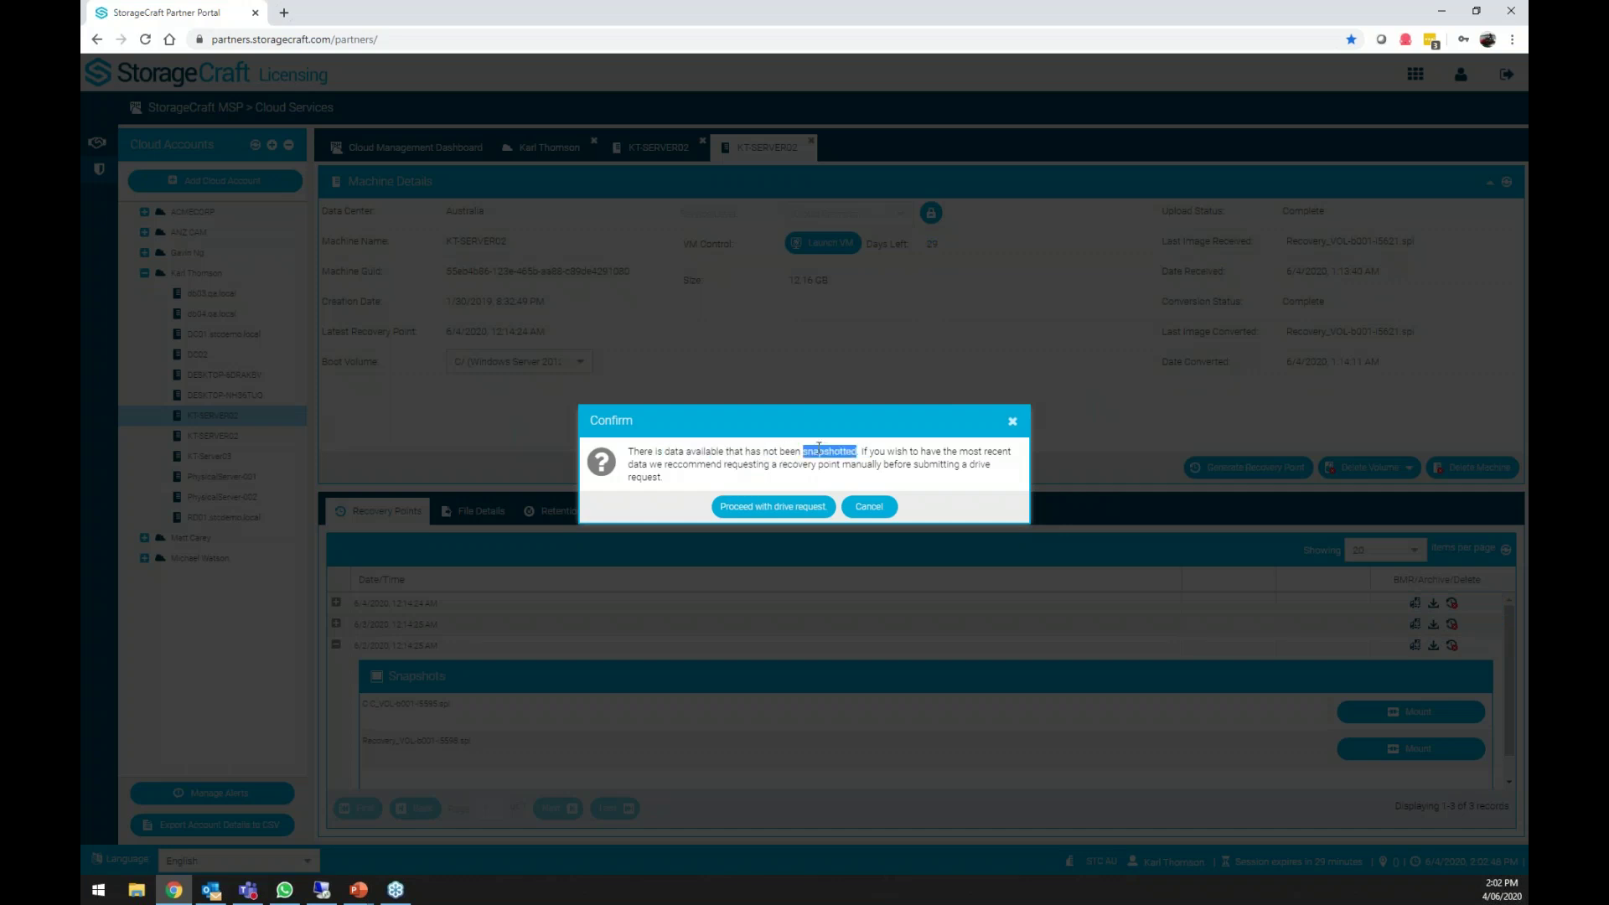
pyautogui.click(758, 507)
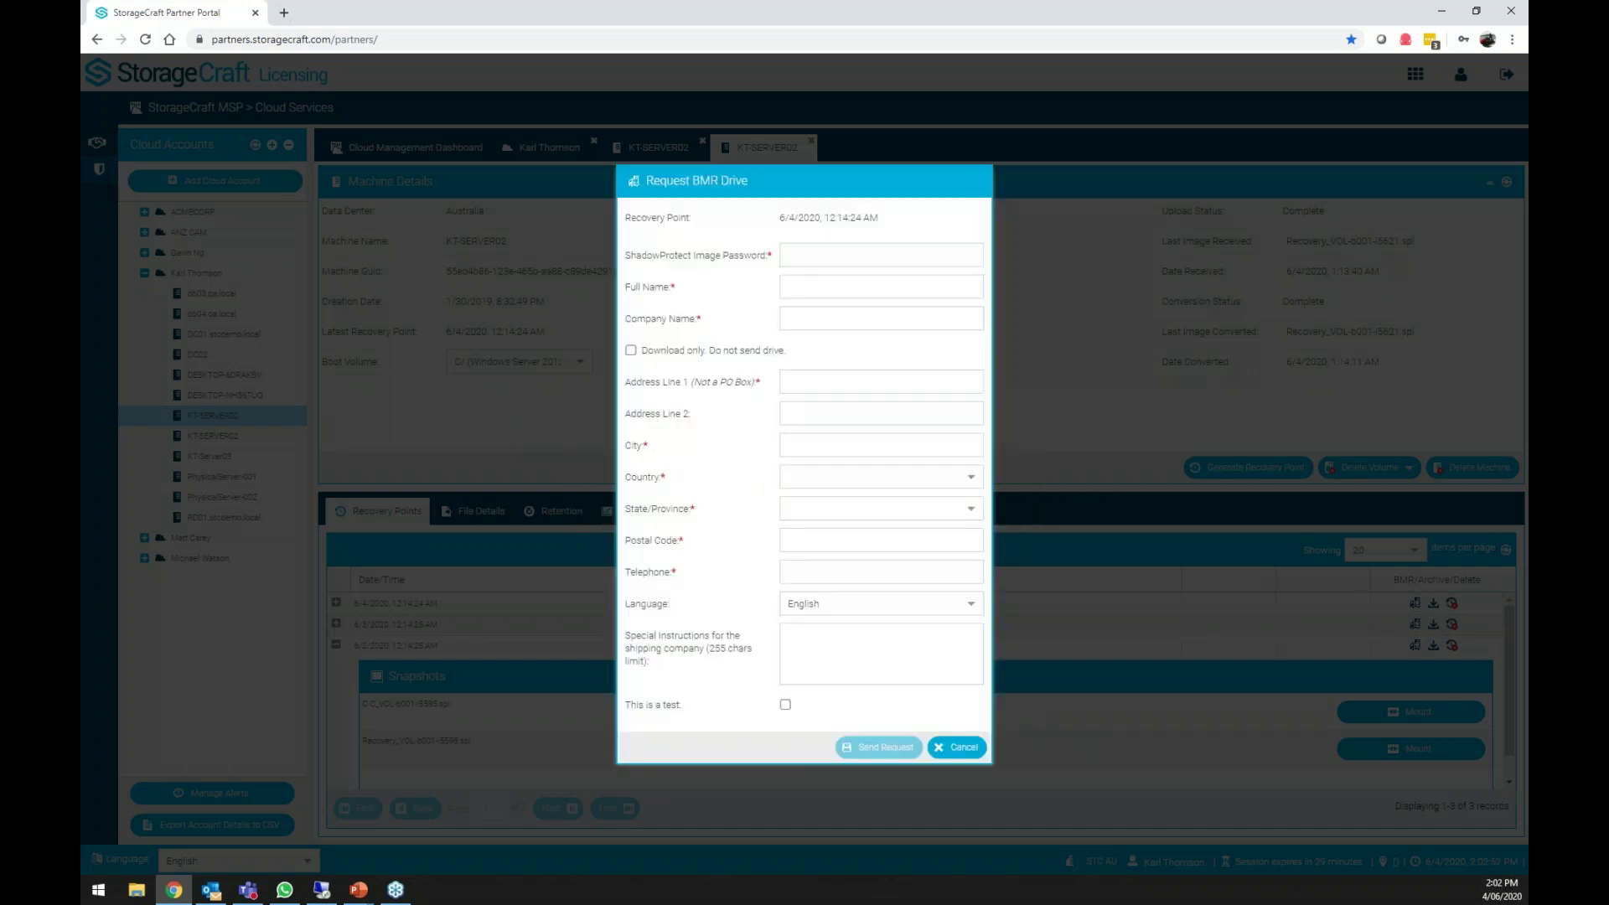
pyautogui.click(631, 352)
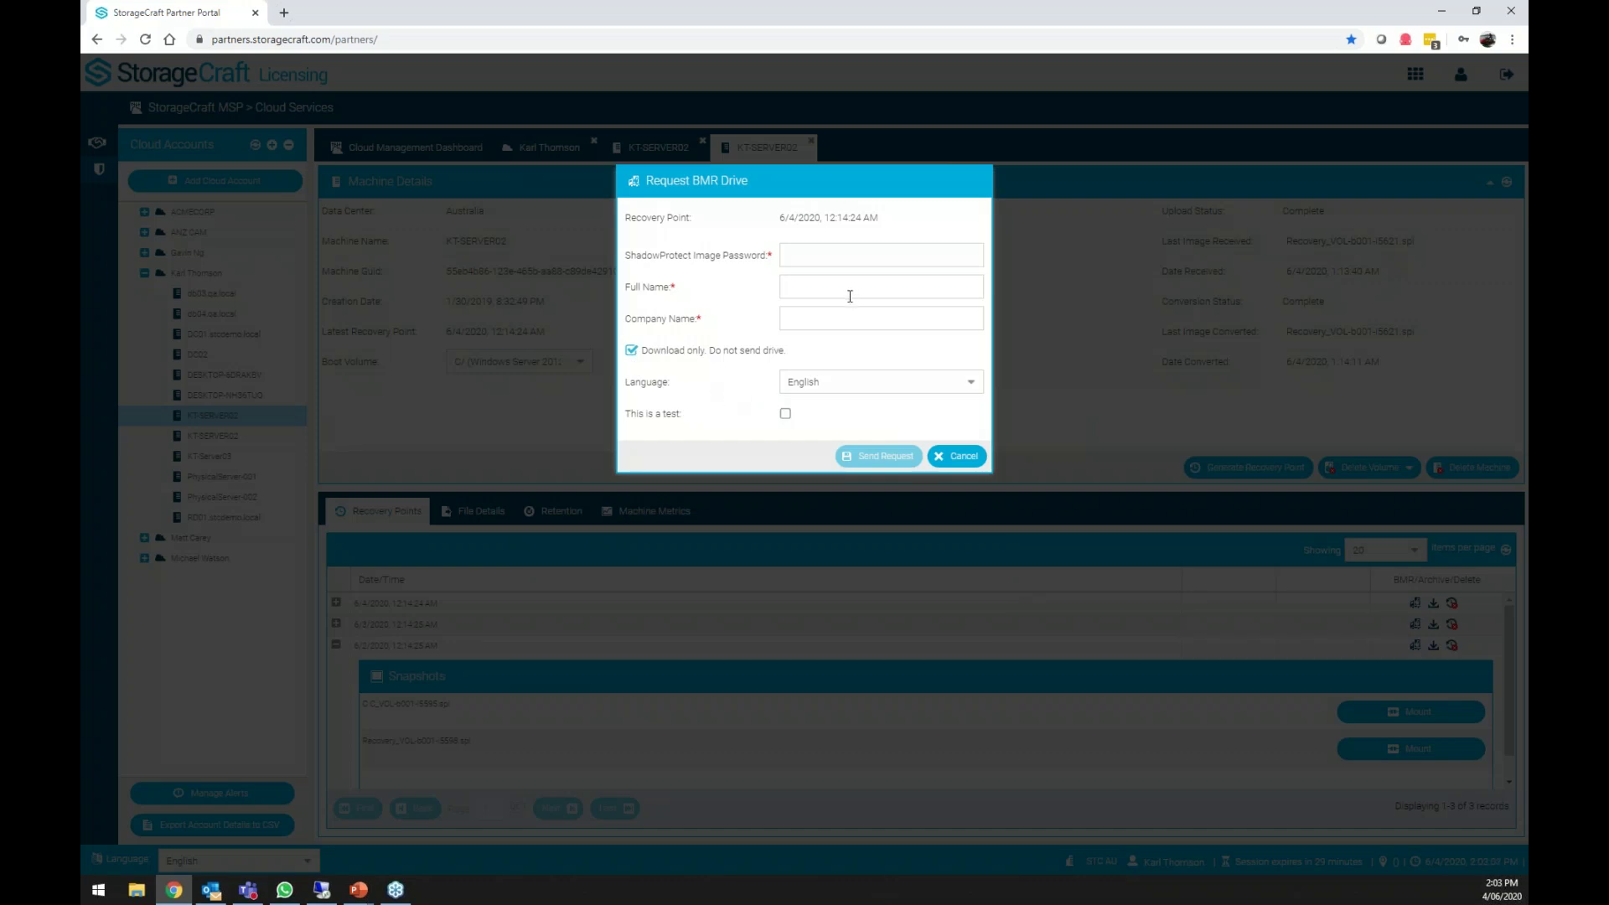
pyautogui.click(956, 458)
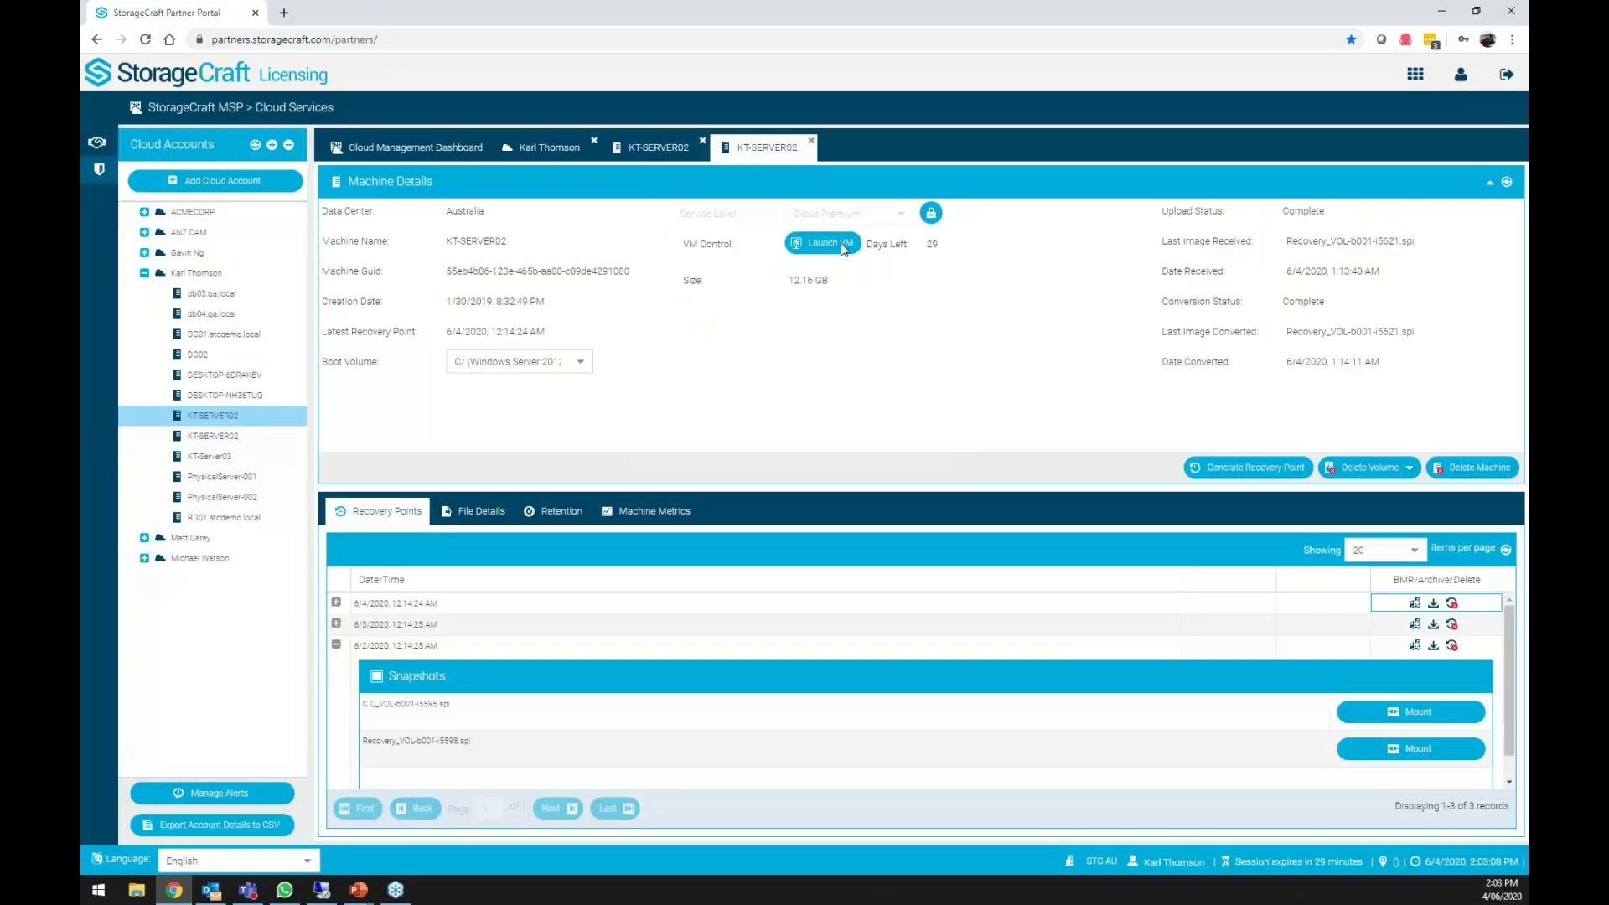
# Configure a virtual machine launch from the 6/4/2020 recovery point, entering the ShadowProtect image password and 1 day to auto destroy.
pyautogui.click(841, 245)
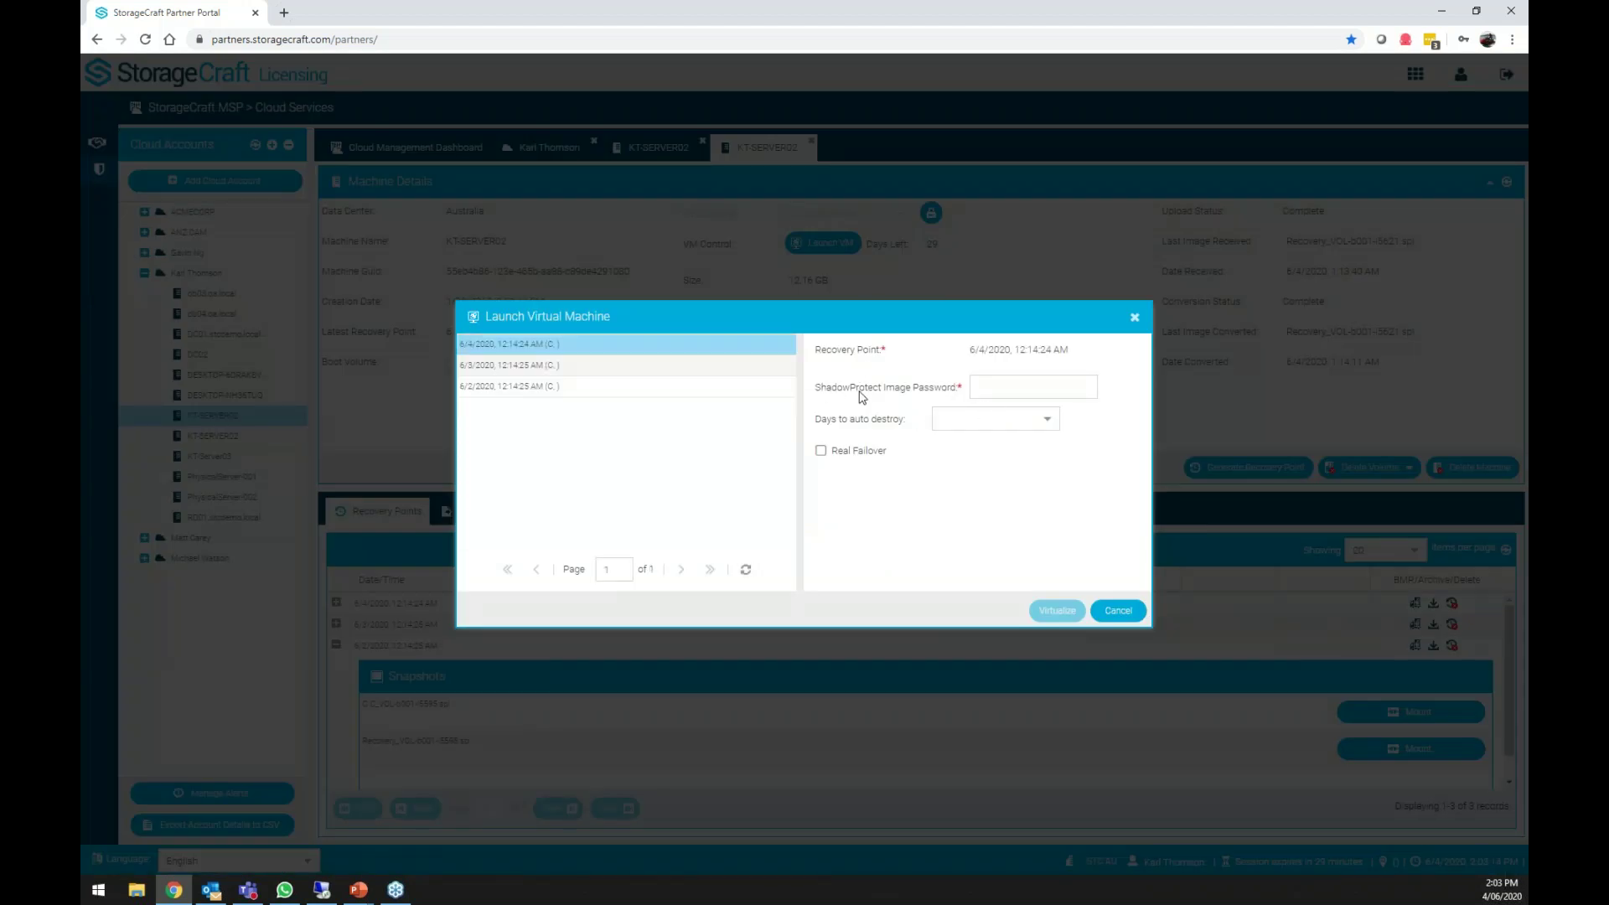
pyautogui.click(1038, 386)
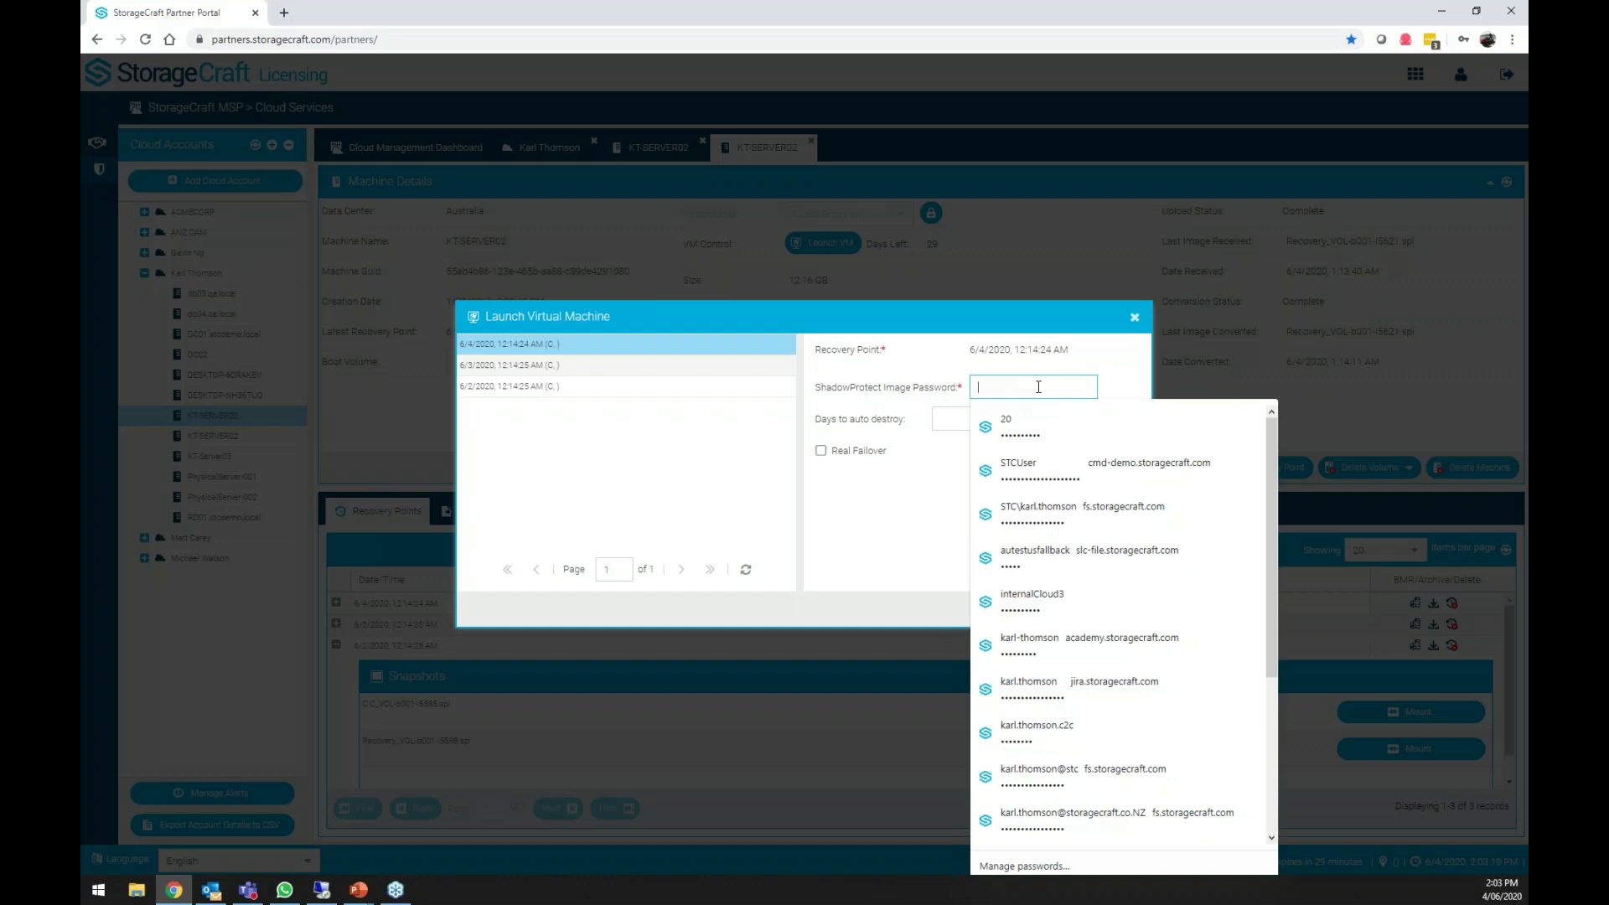
pyautogui.write('p')
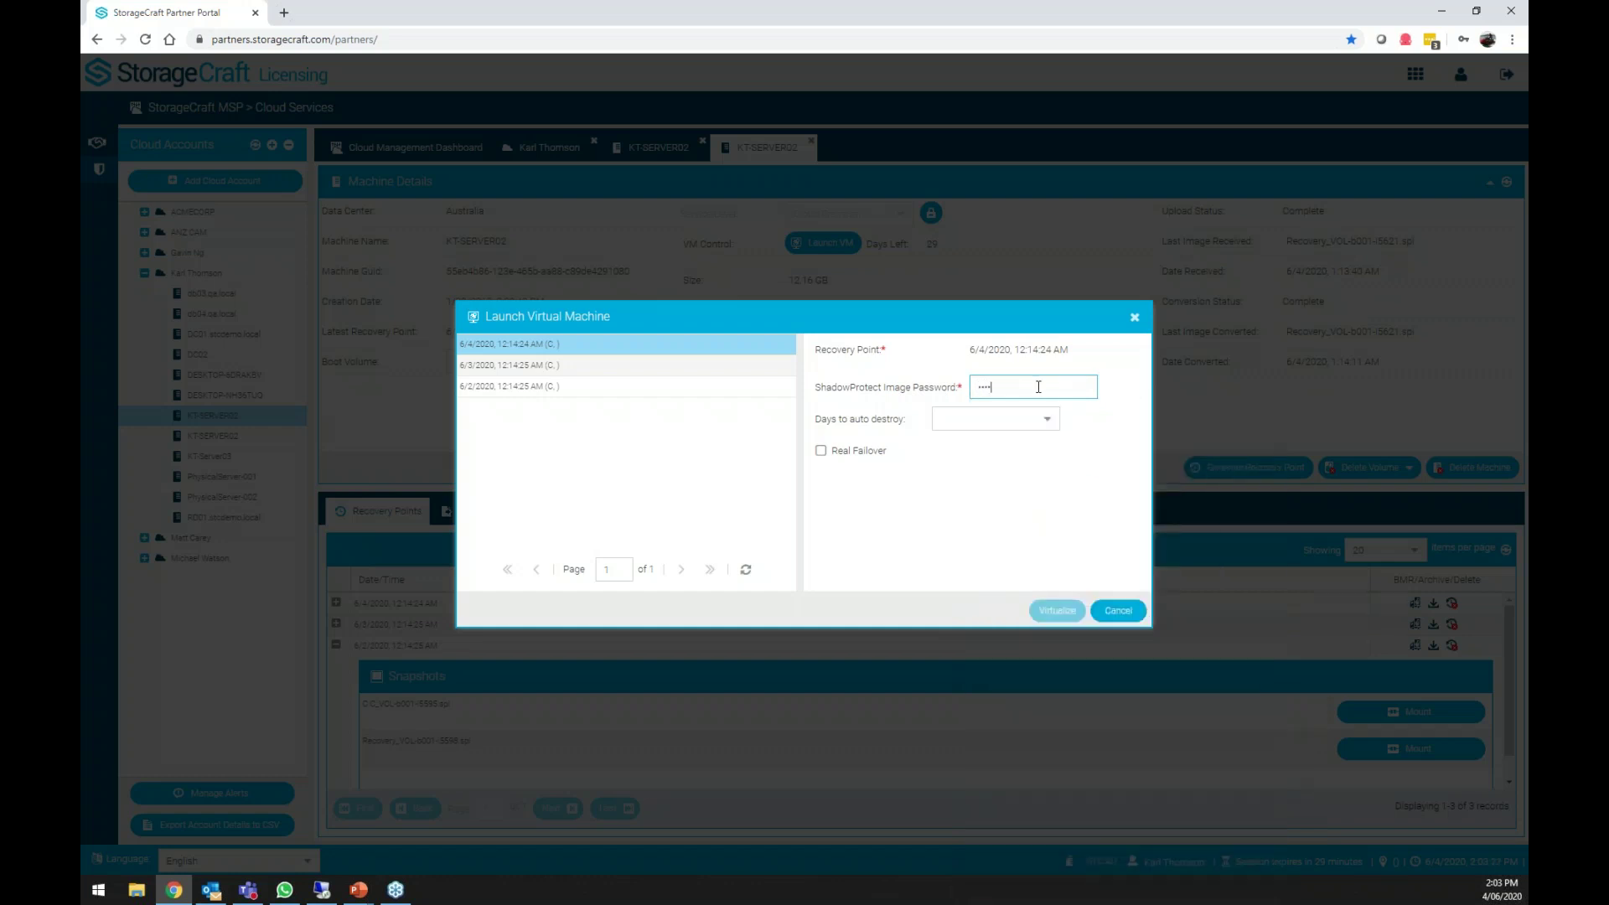
pyautogui.write('•••••••••')
pyautogui.click(1048, 421)
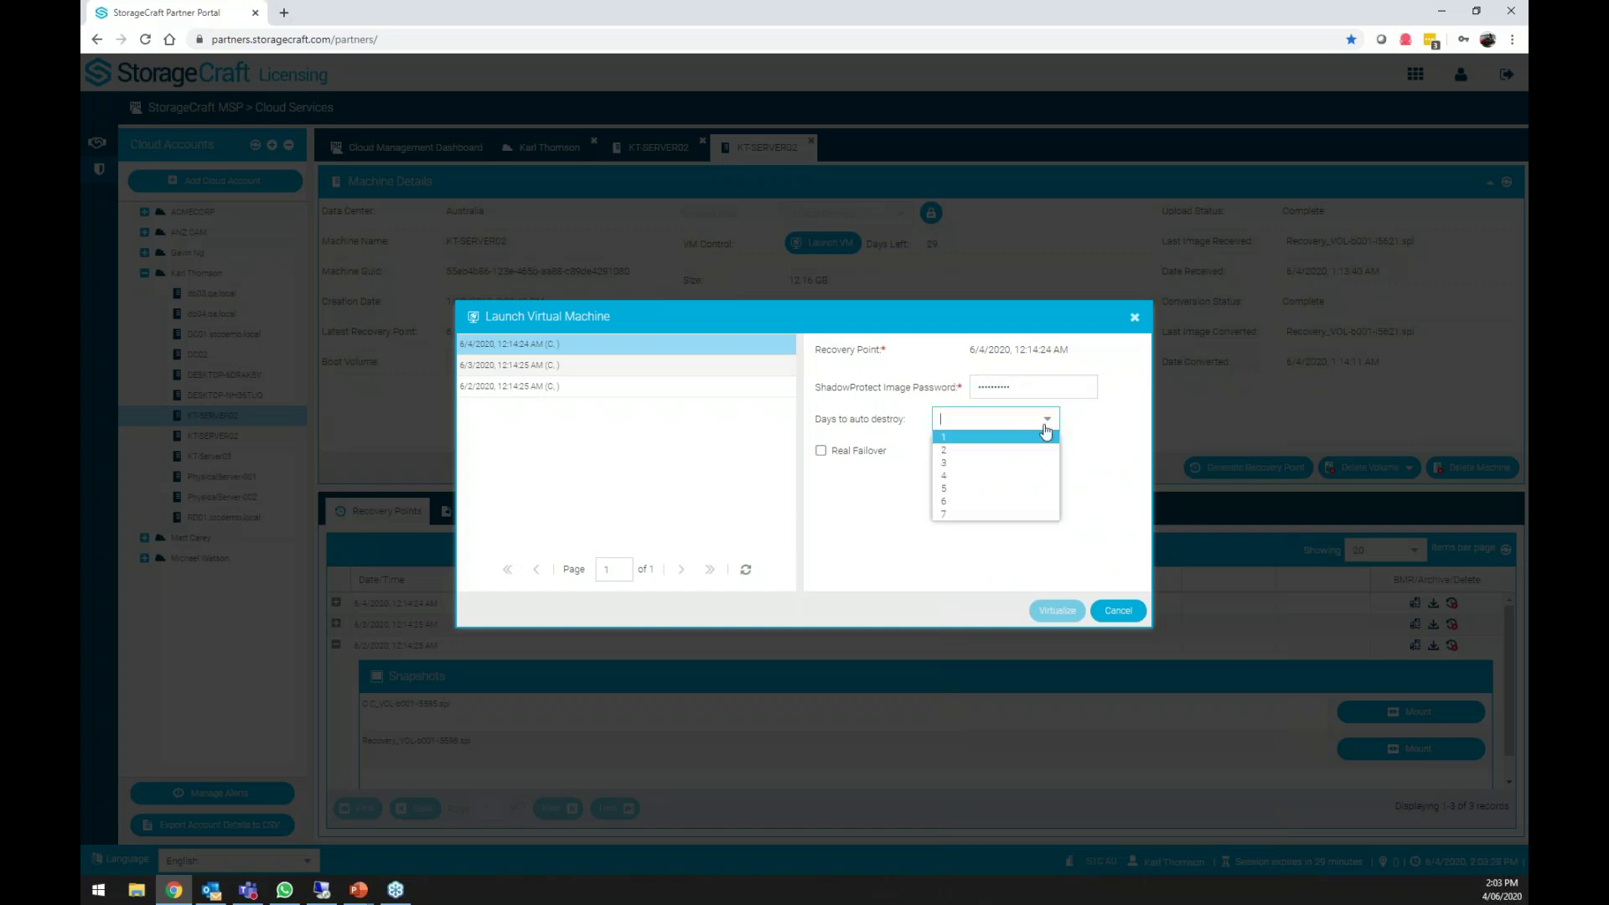
pyautogui.click(981, 438)
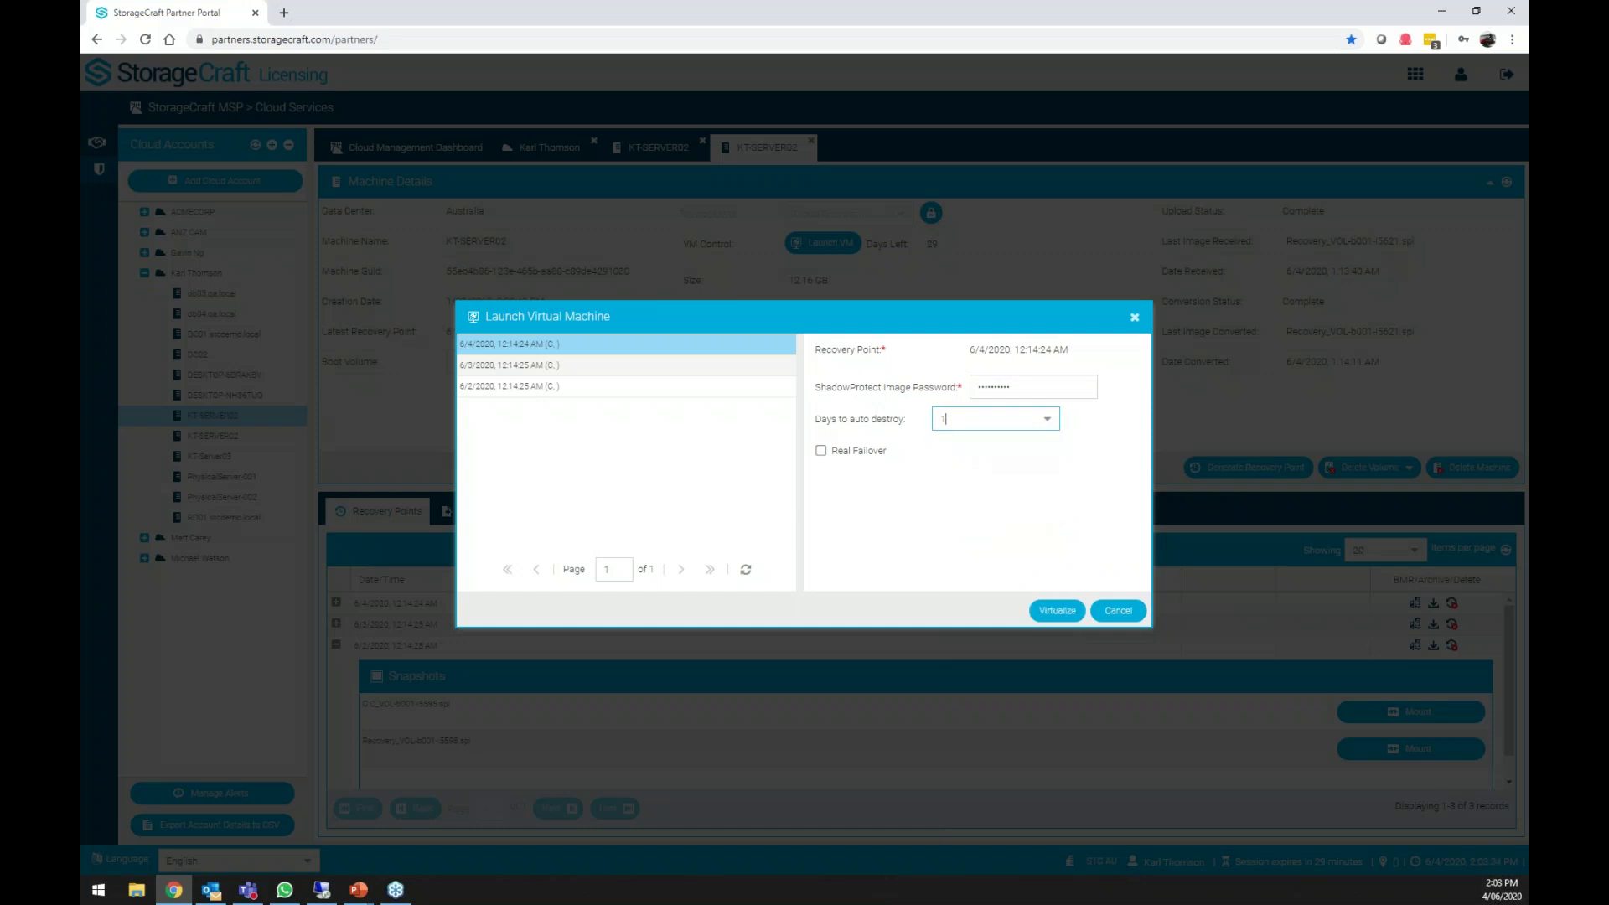
# Launch the virtual machine with Real Failover turned off, and boot Microsoft Windows from its console.
pyautogui.click(820, 452)
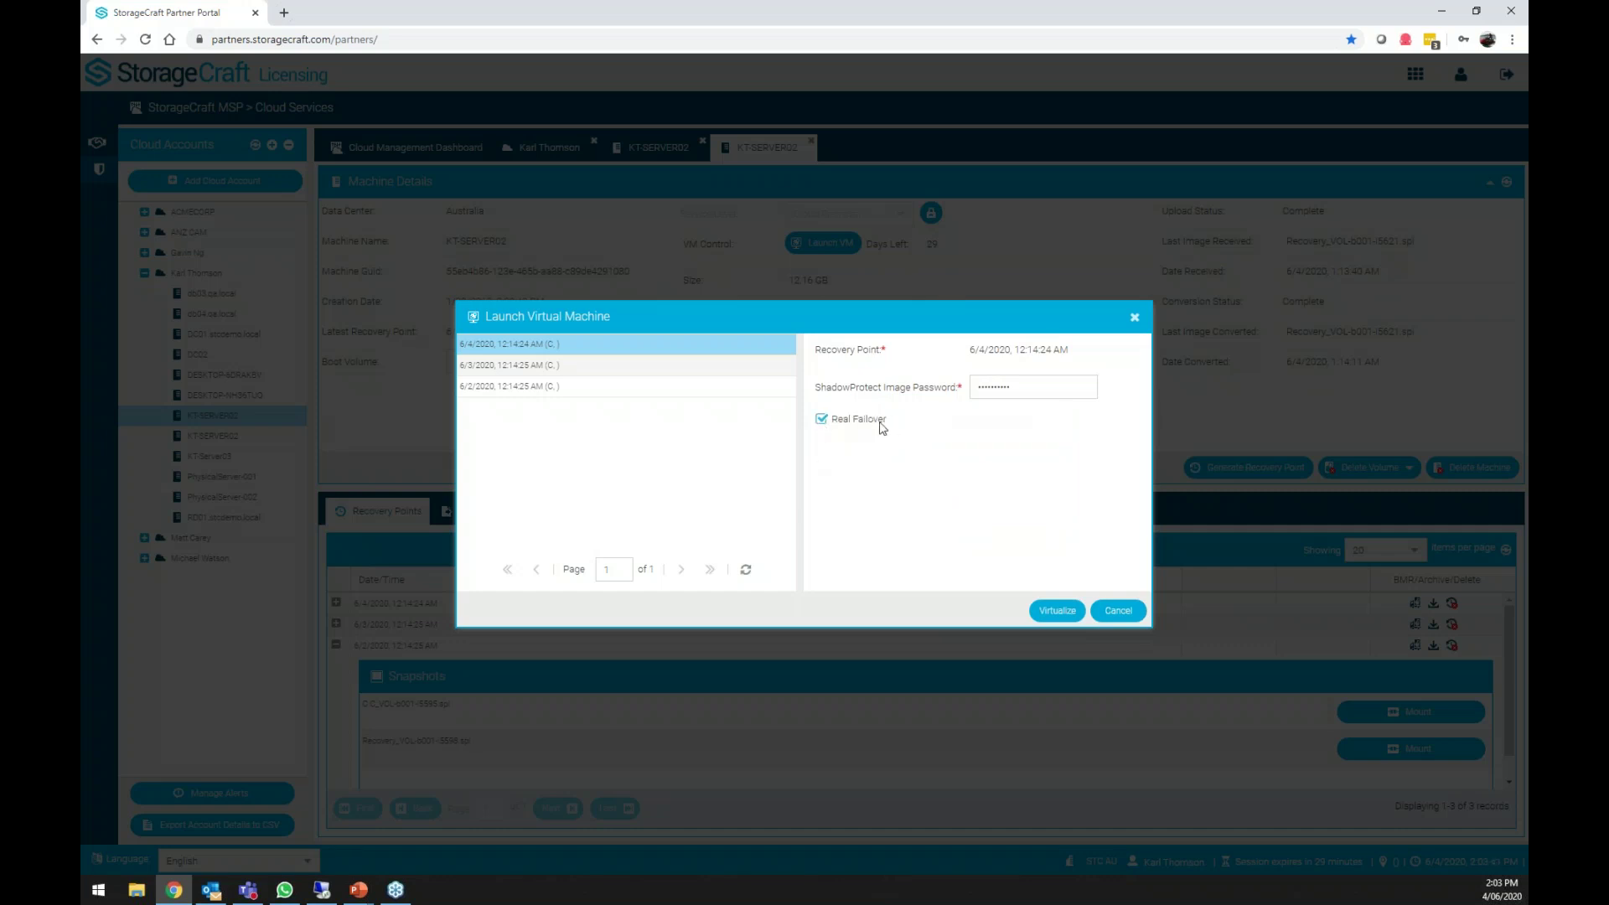
pyautogui.click(822, 419)
pyautogui.click(1048, 420)
pyautogui.click(1050, 422)
pyautogui.click(1056, 611)
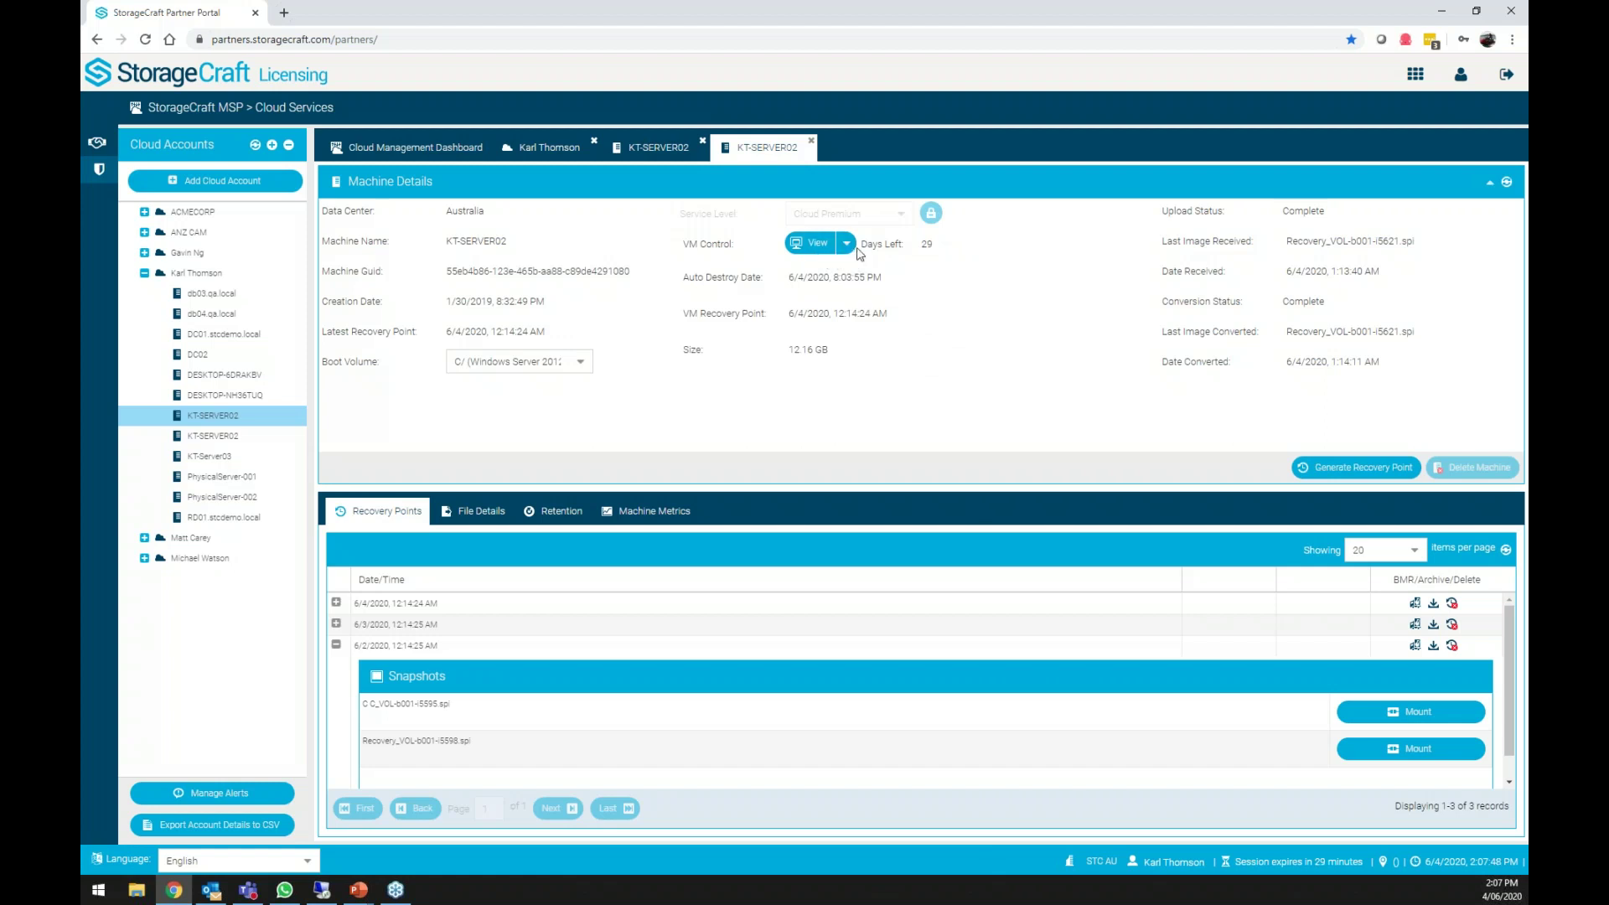
pyautogui.click(812, 243)
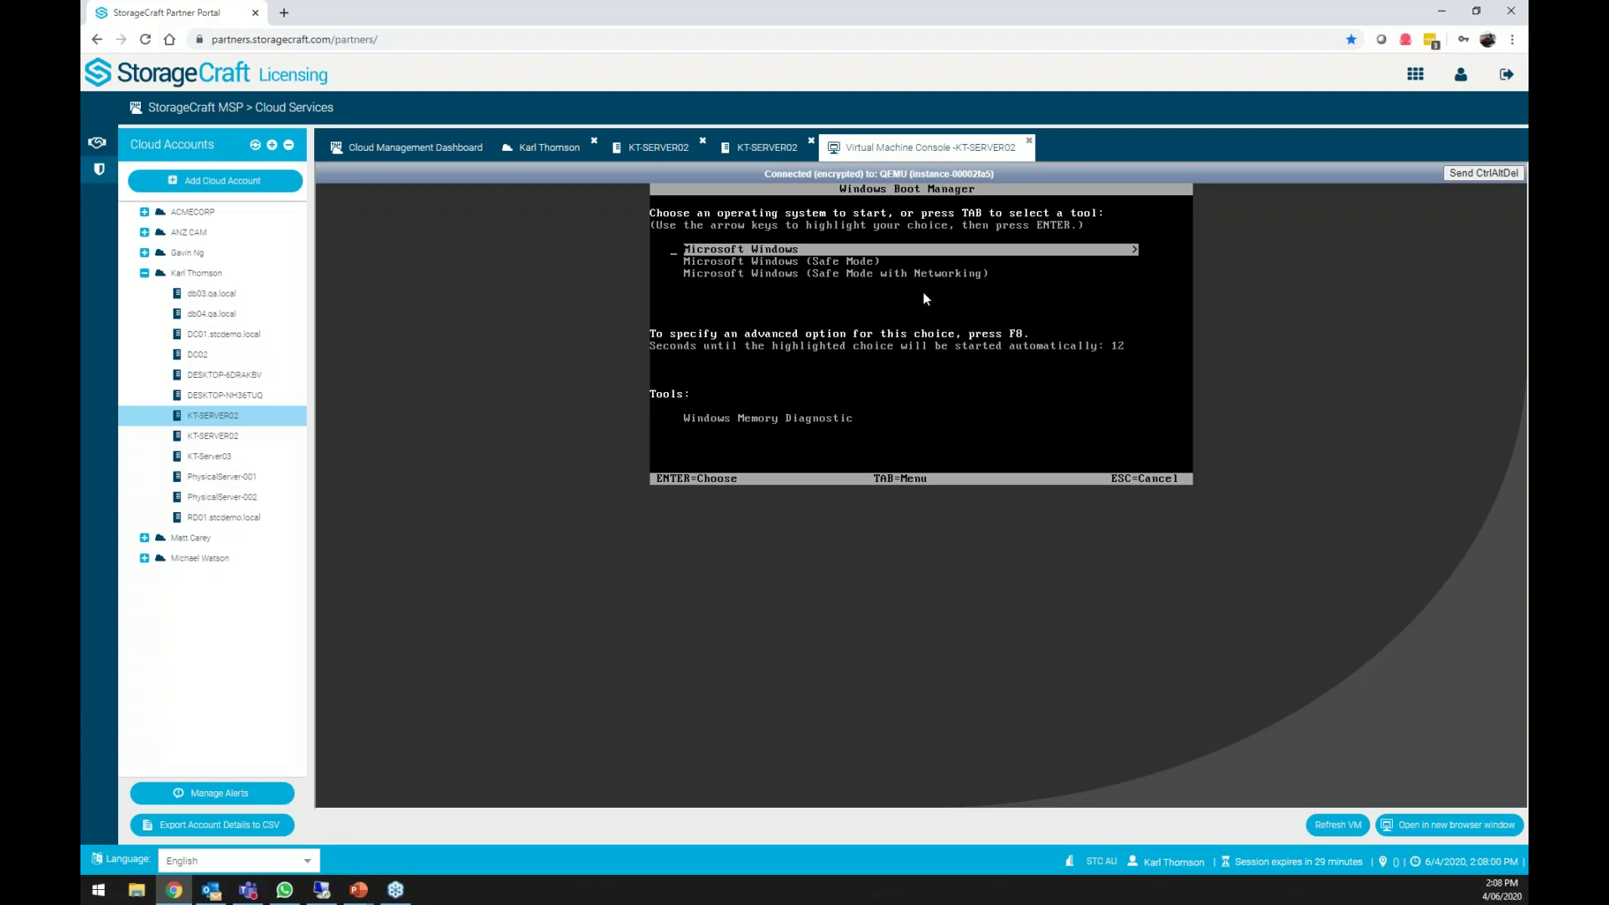
pyautogui.press('Return')
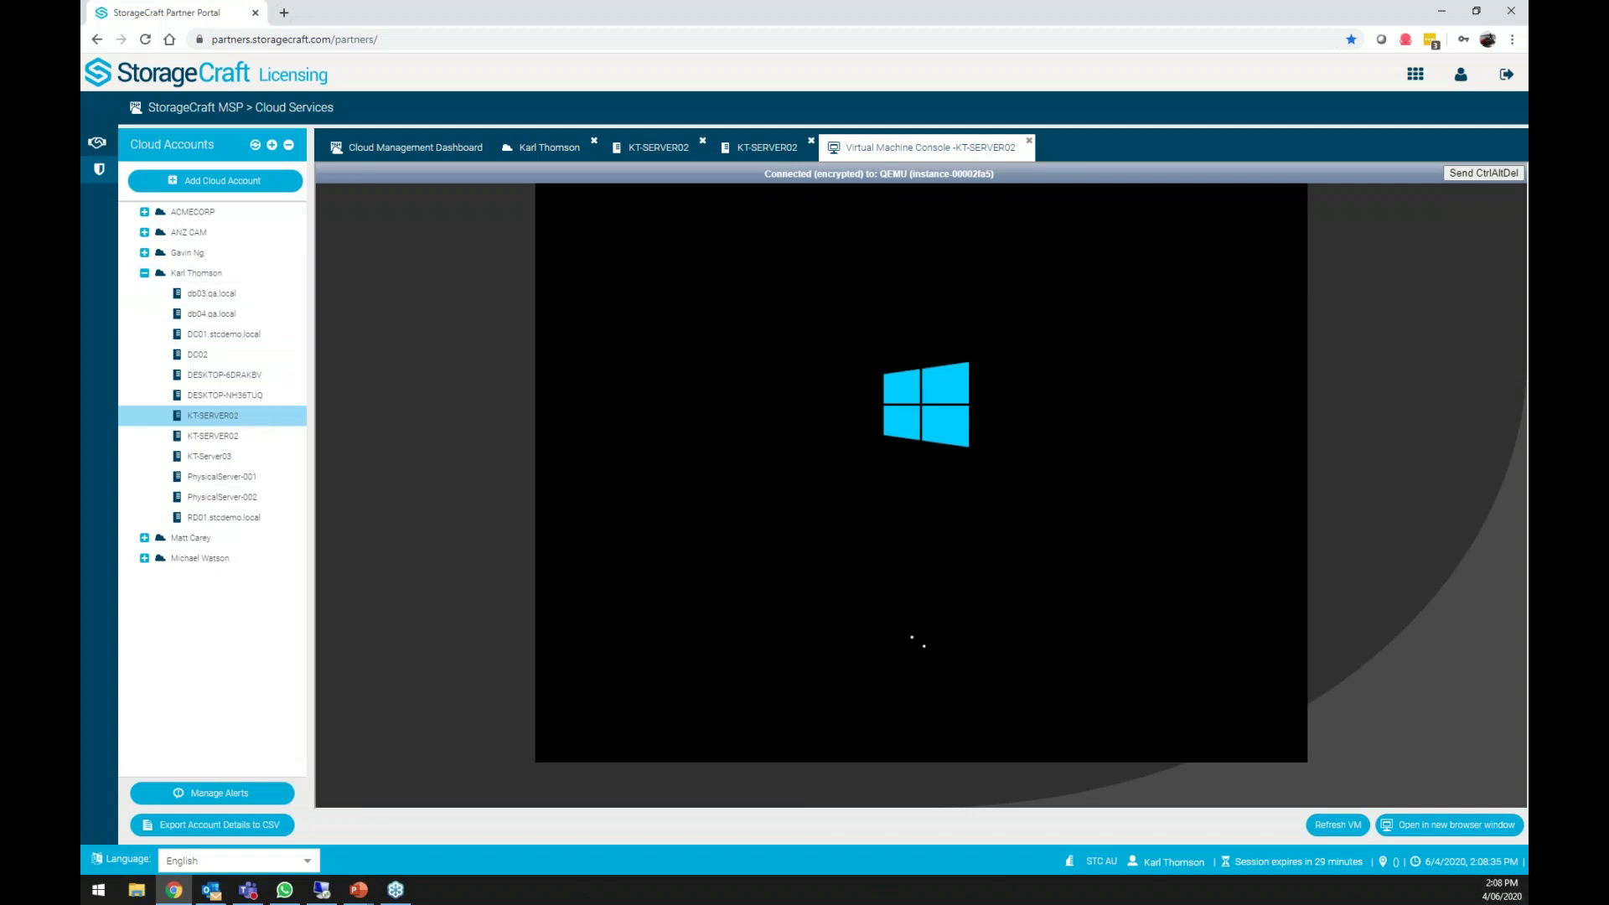
# Review the cloud account's seed and BMR drive requests and retention settings, and the retention settings of the Cloud Premium KT-SERVER02 machine.
pyautogui.click(196, 274)
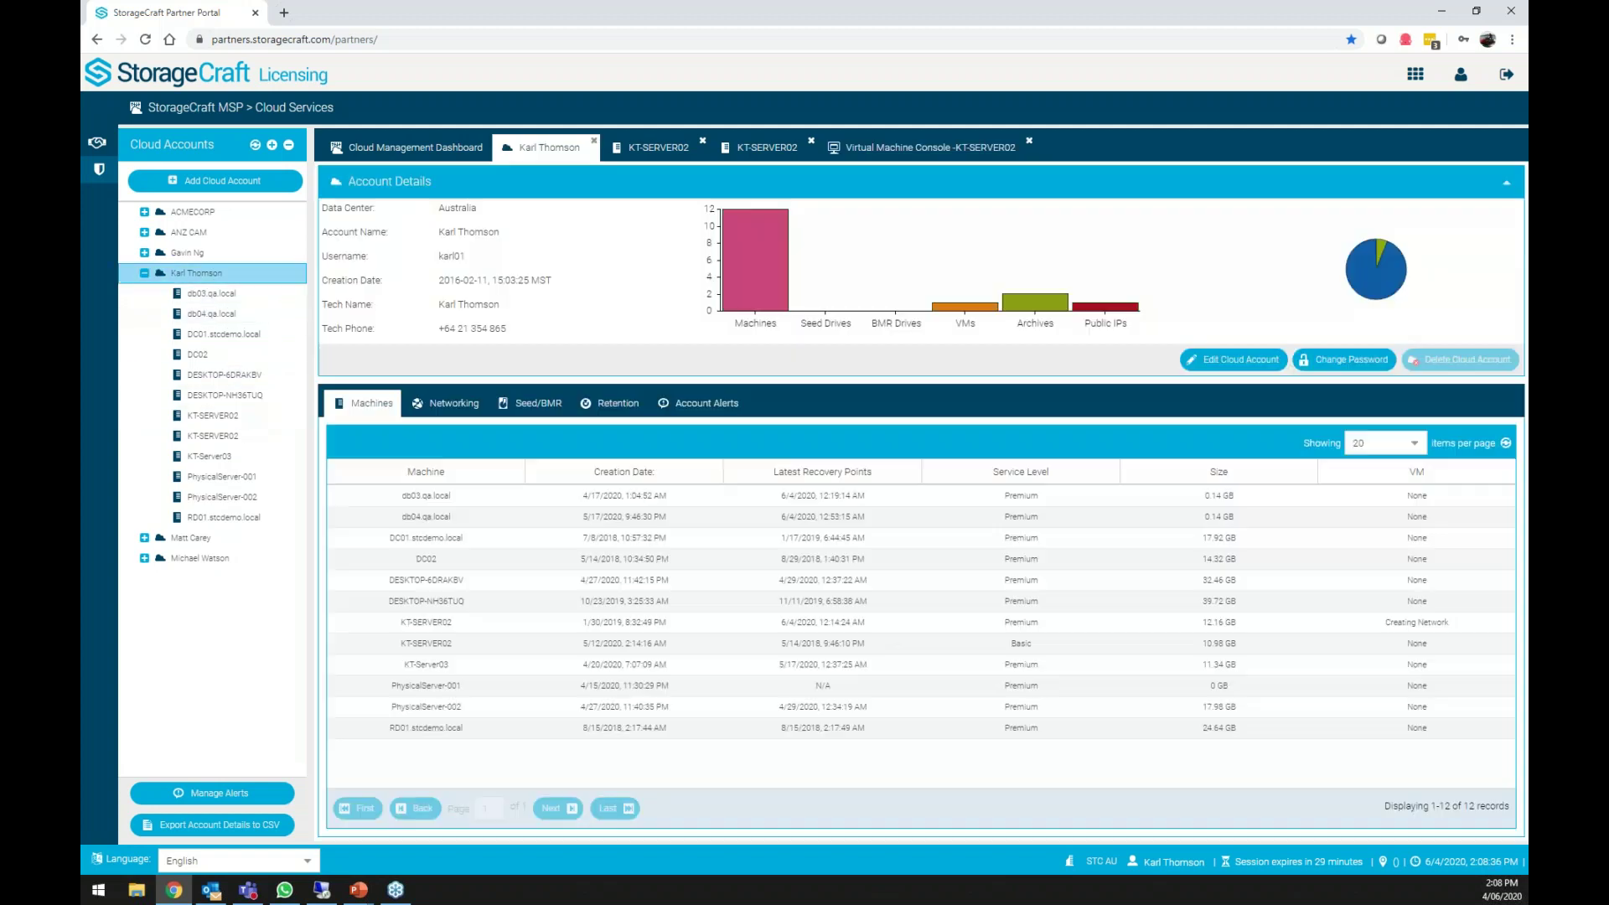
pyautogui.click(539, 405)
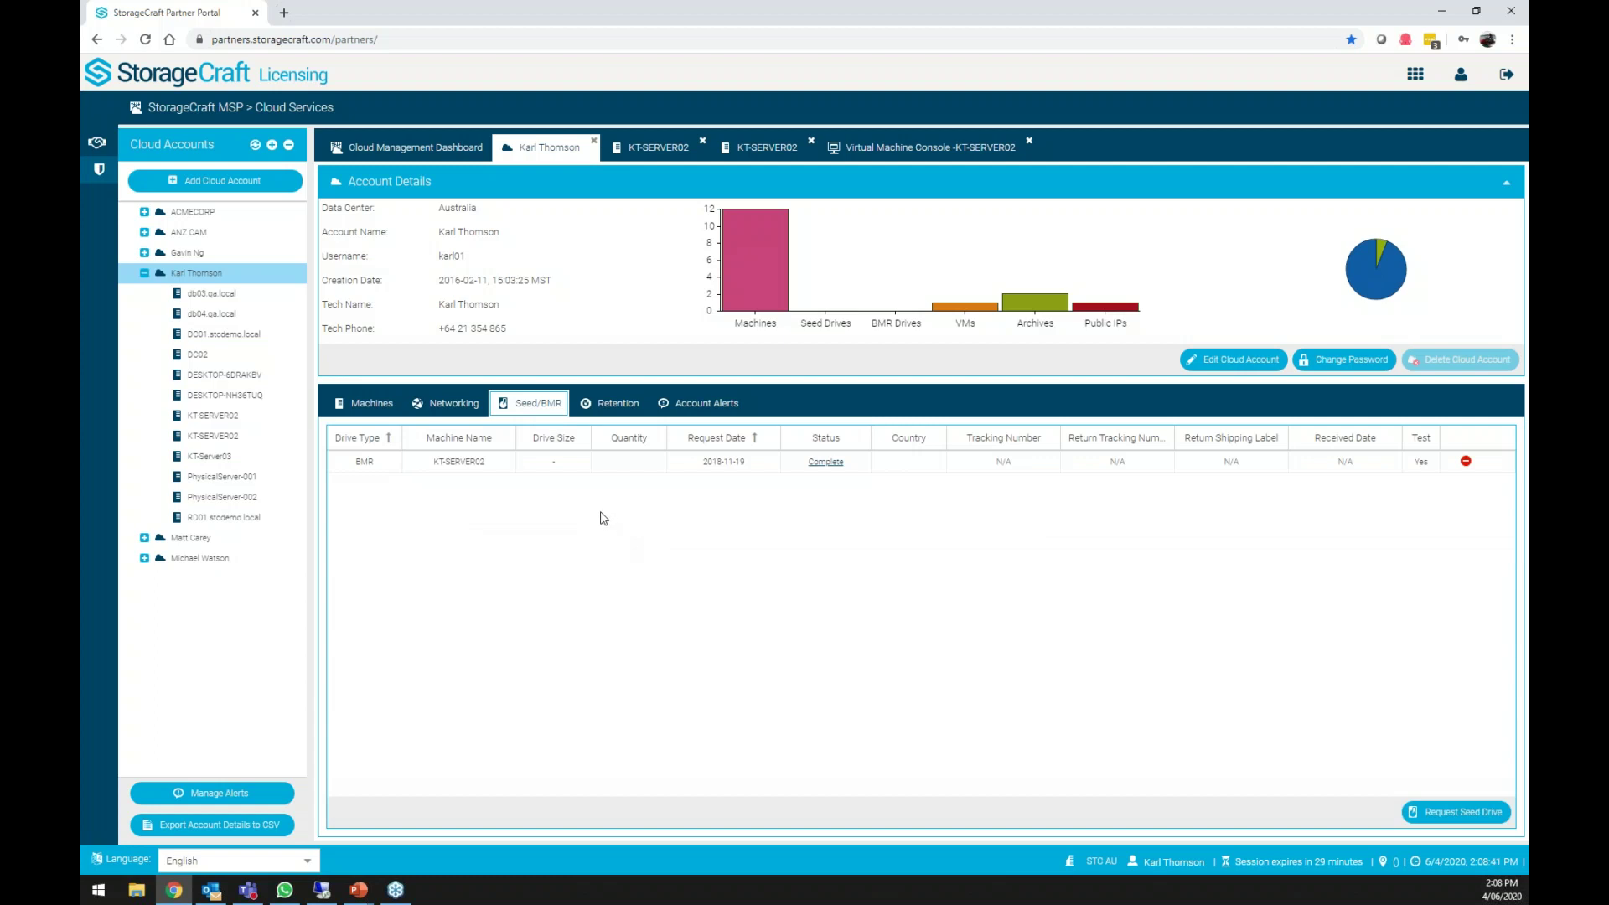
pyautogui.click(607, 407)
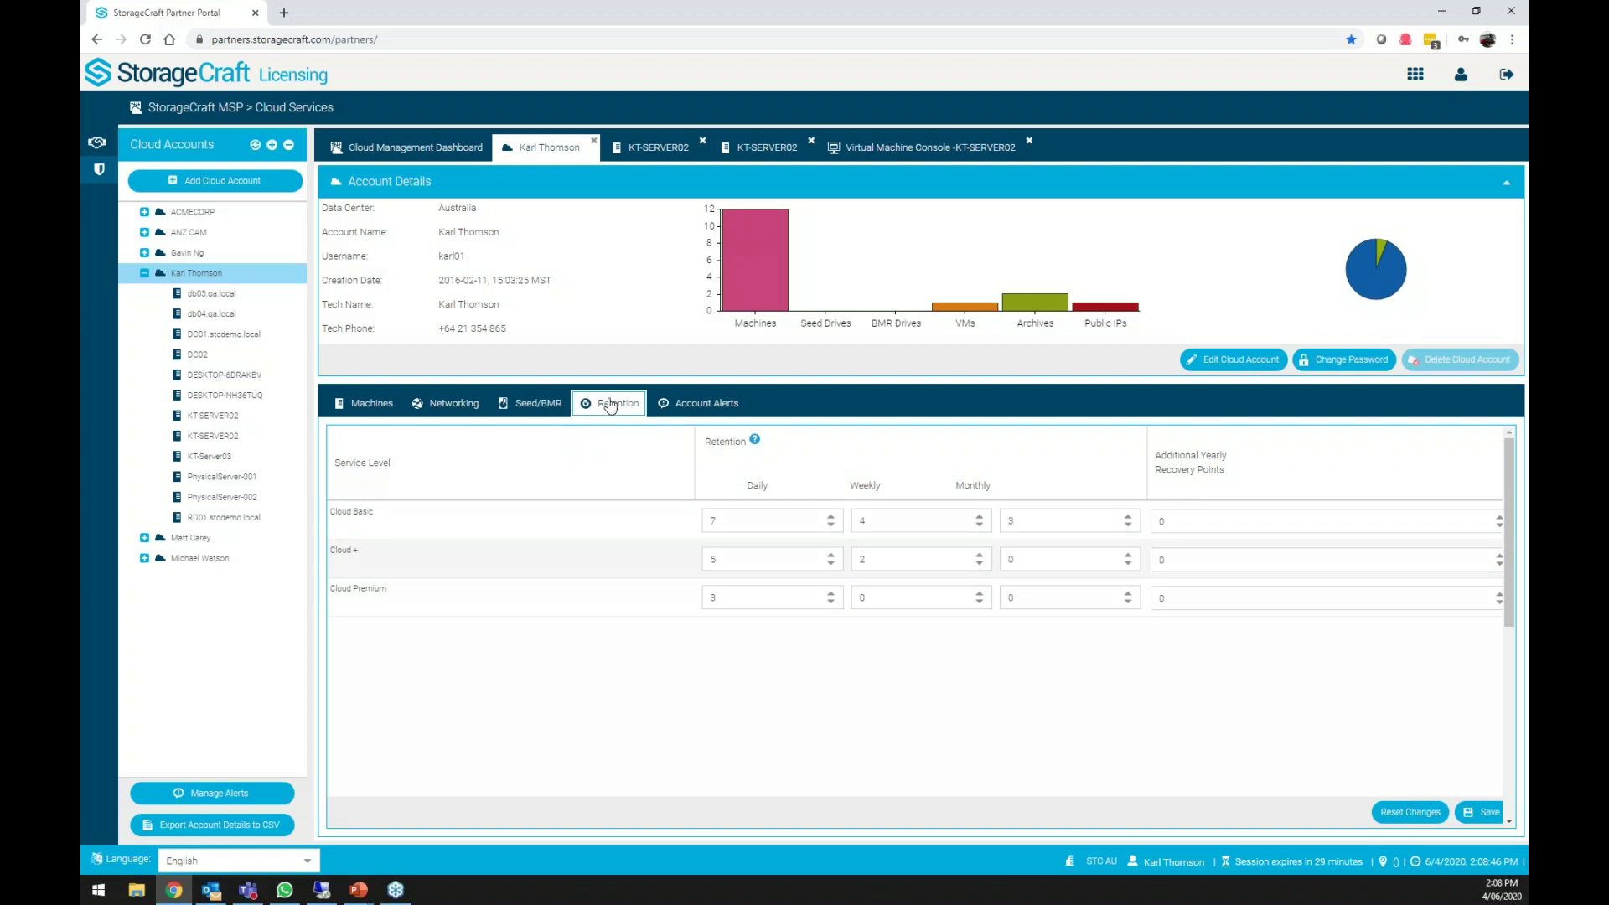
pyautogui.click(772, 151)
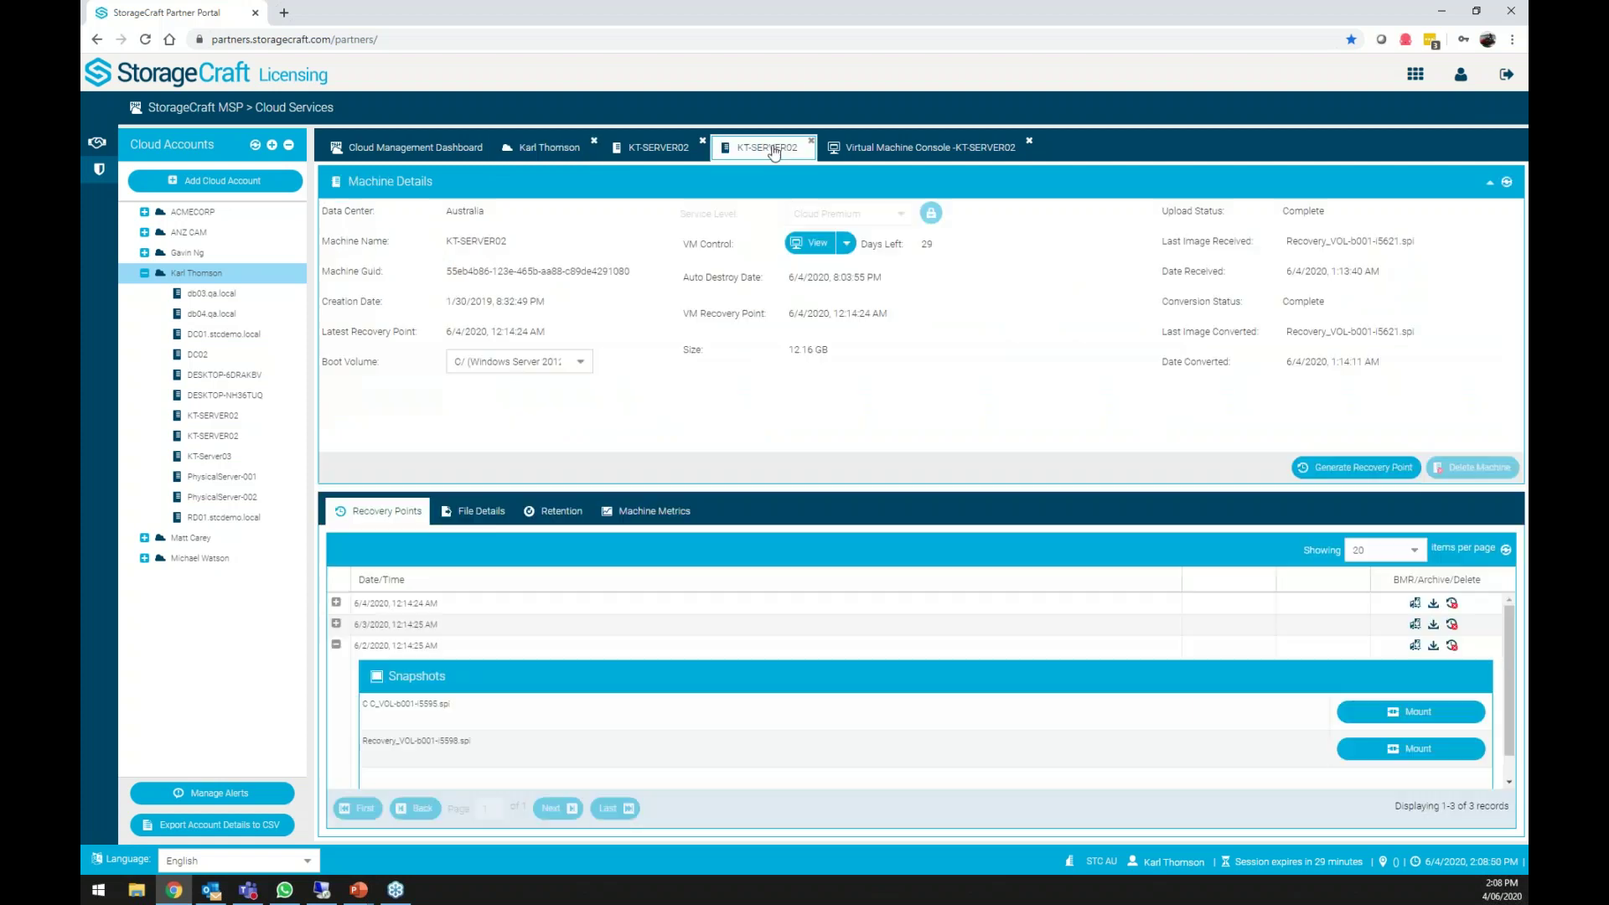
pyautogui.click(563, 522)
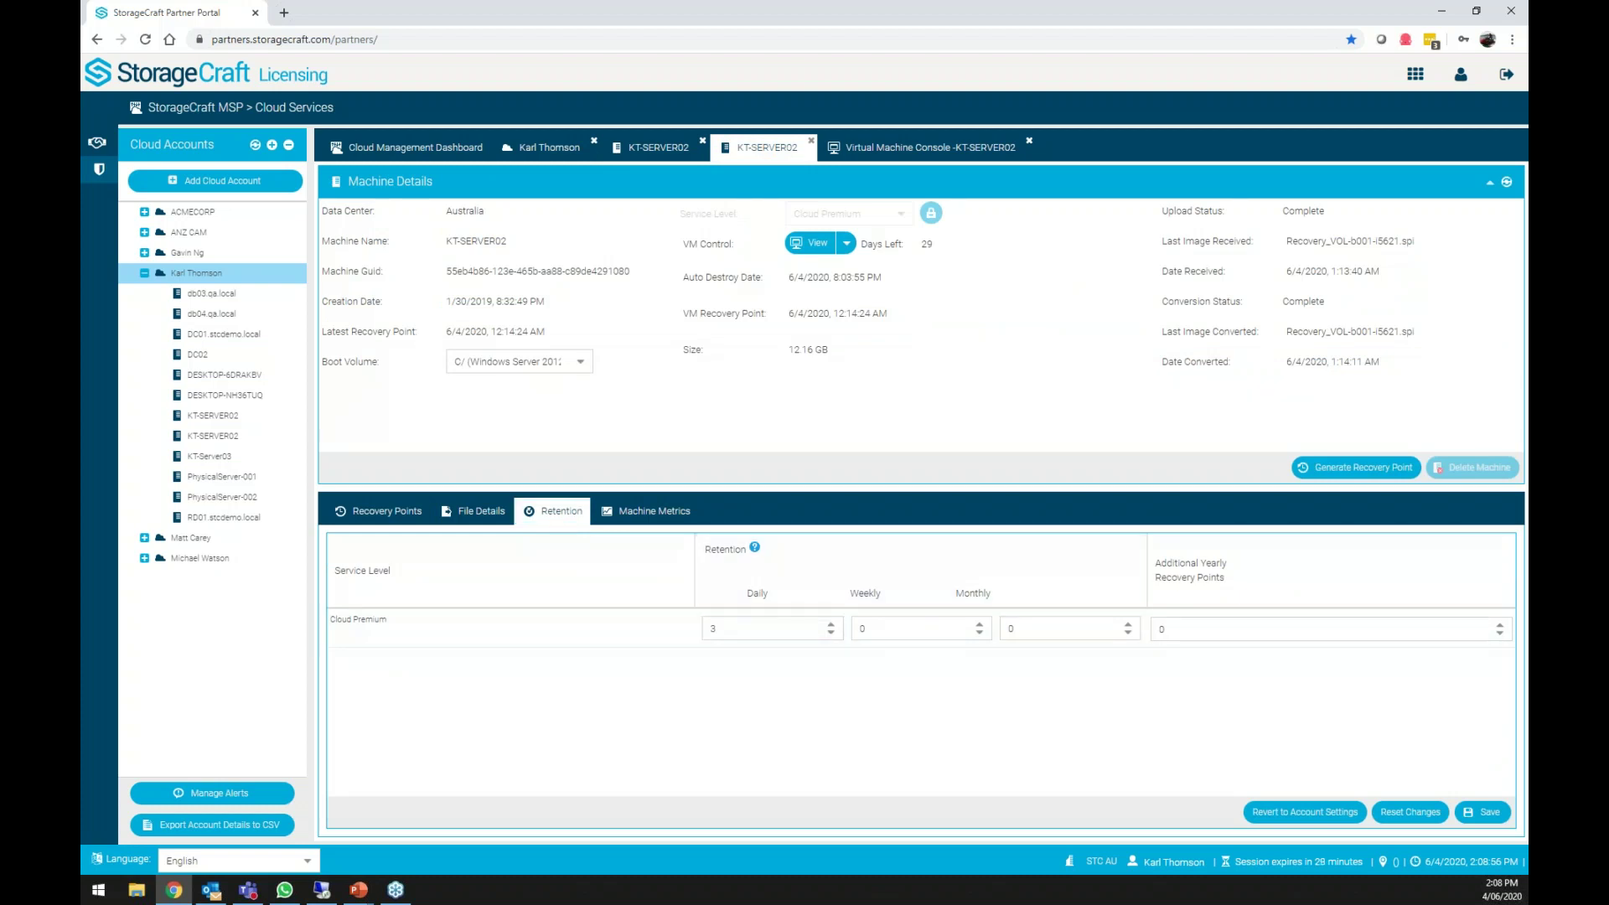
# Review the cloud account's alerts, inspect the Upload Inactivity and 950gb machine alerts in alert management, and check the available alert types.
pyautogui.click(537, 152)
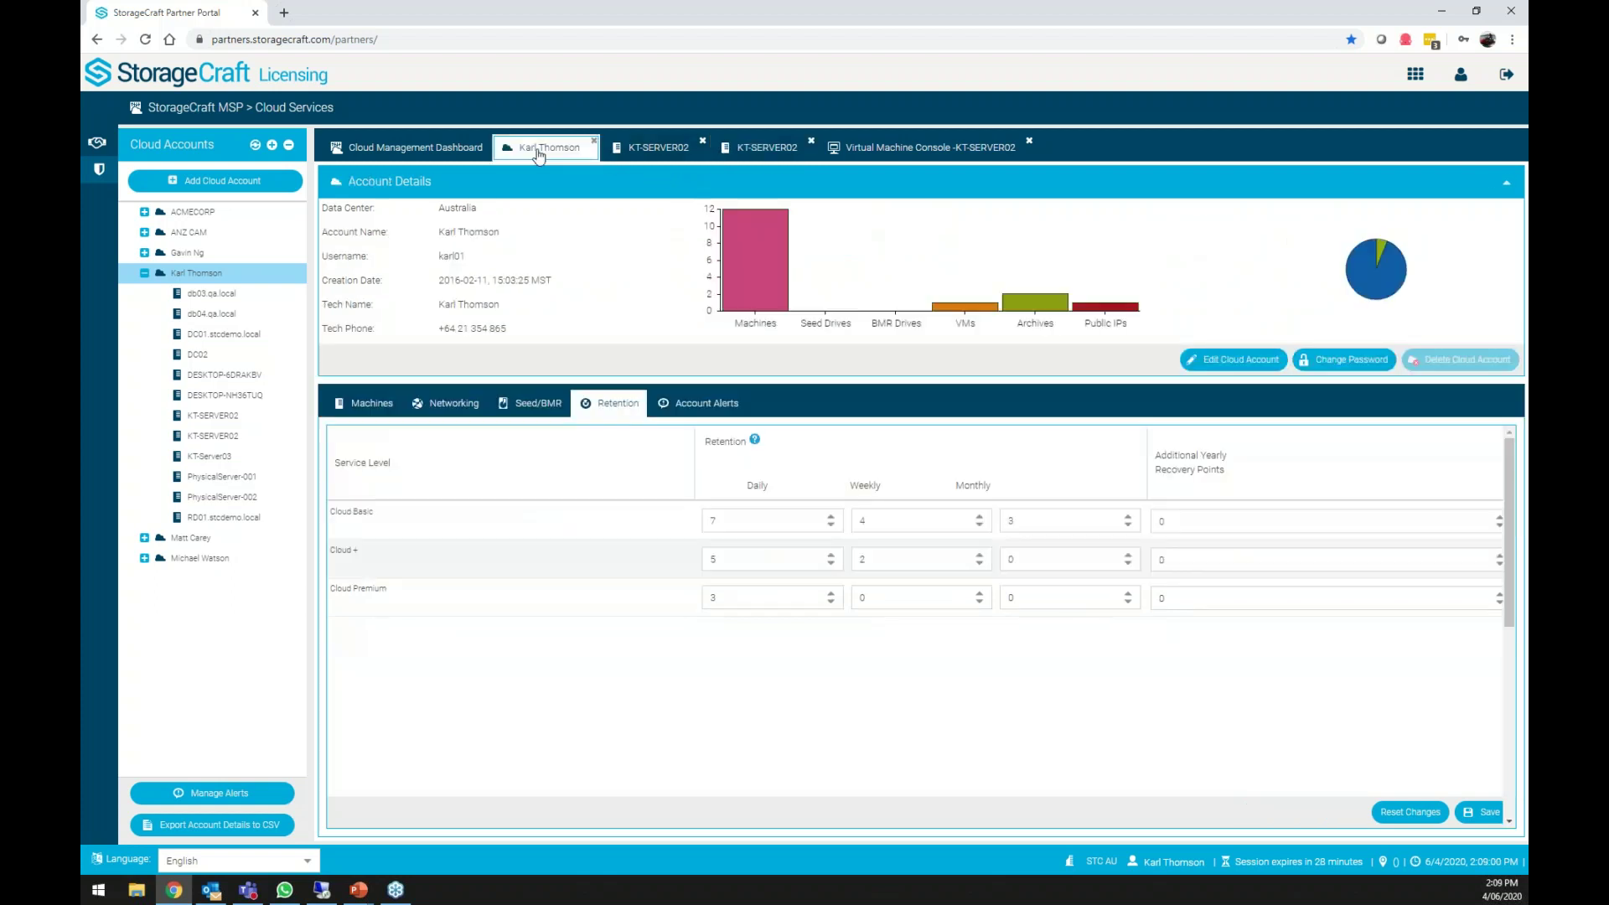
pyautogui.click(709, 406)
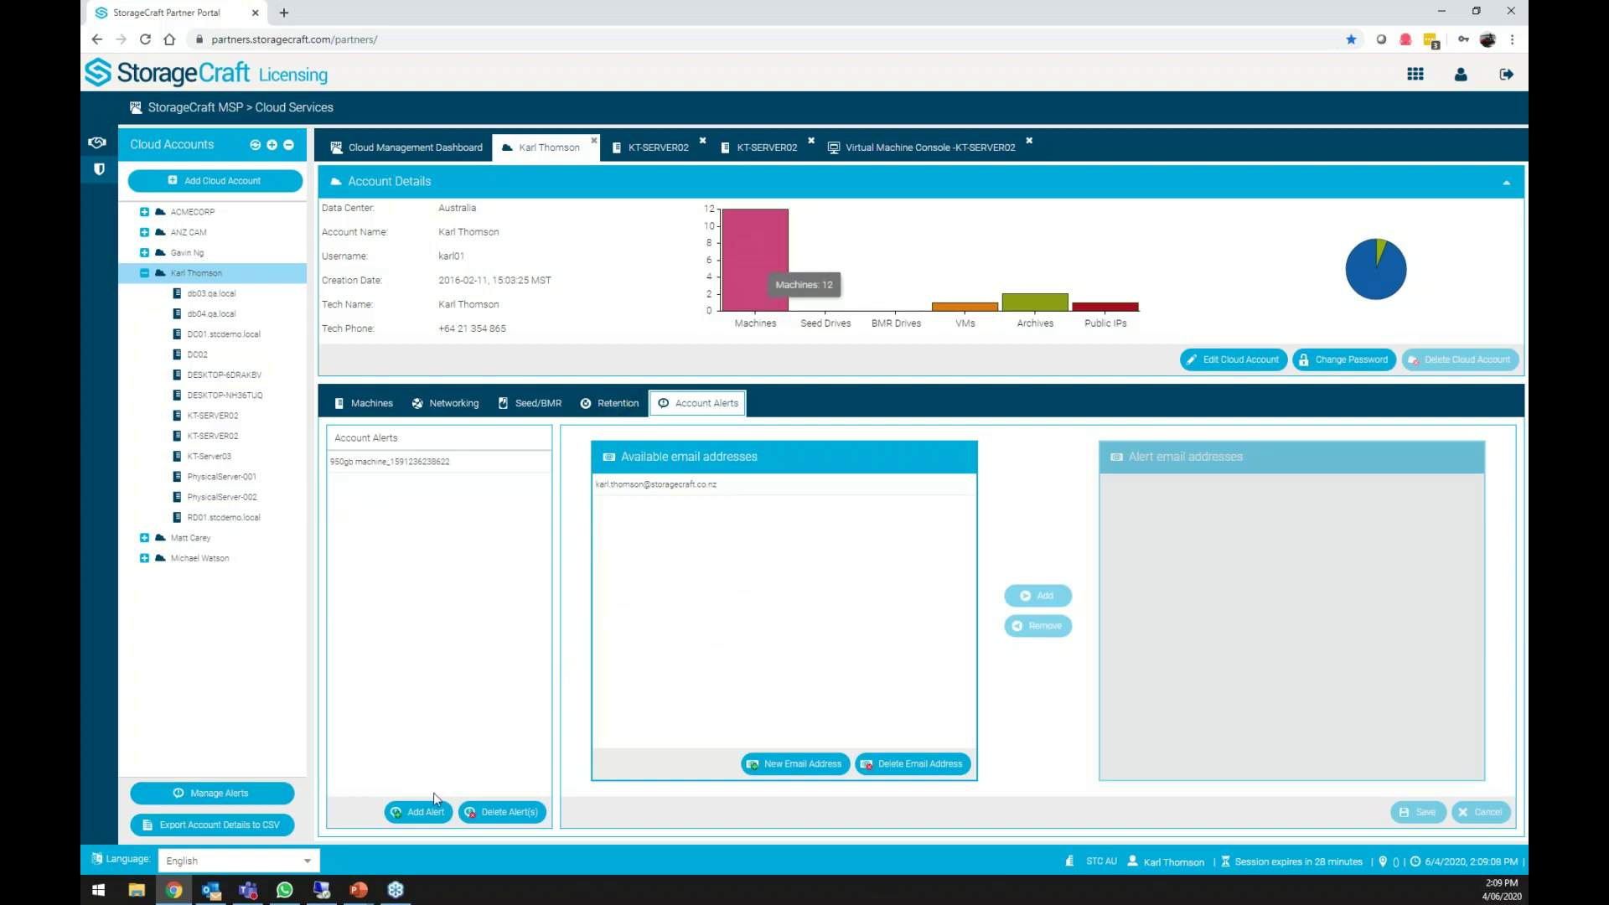
pyautogui.click(238, 797)
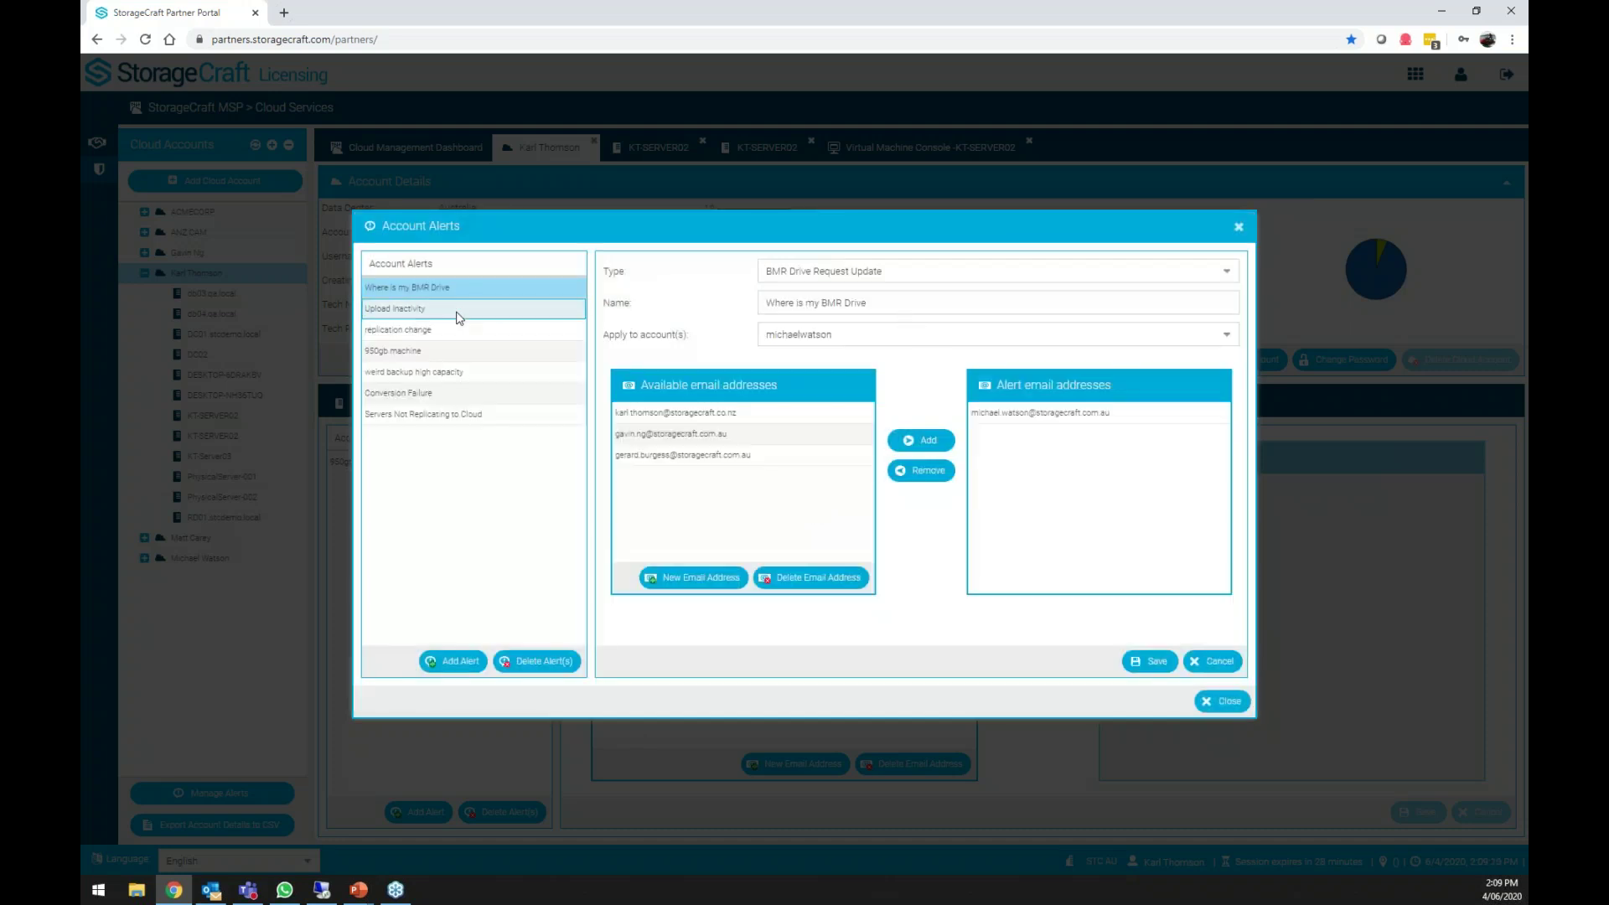
pyautogui.click(458, 317)
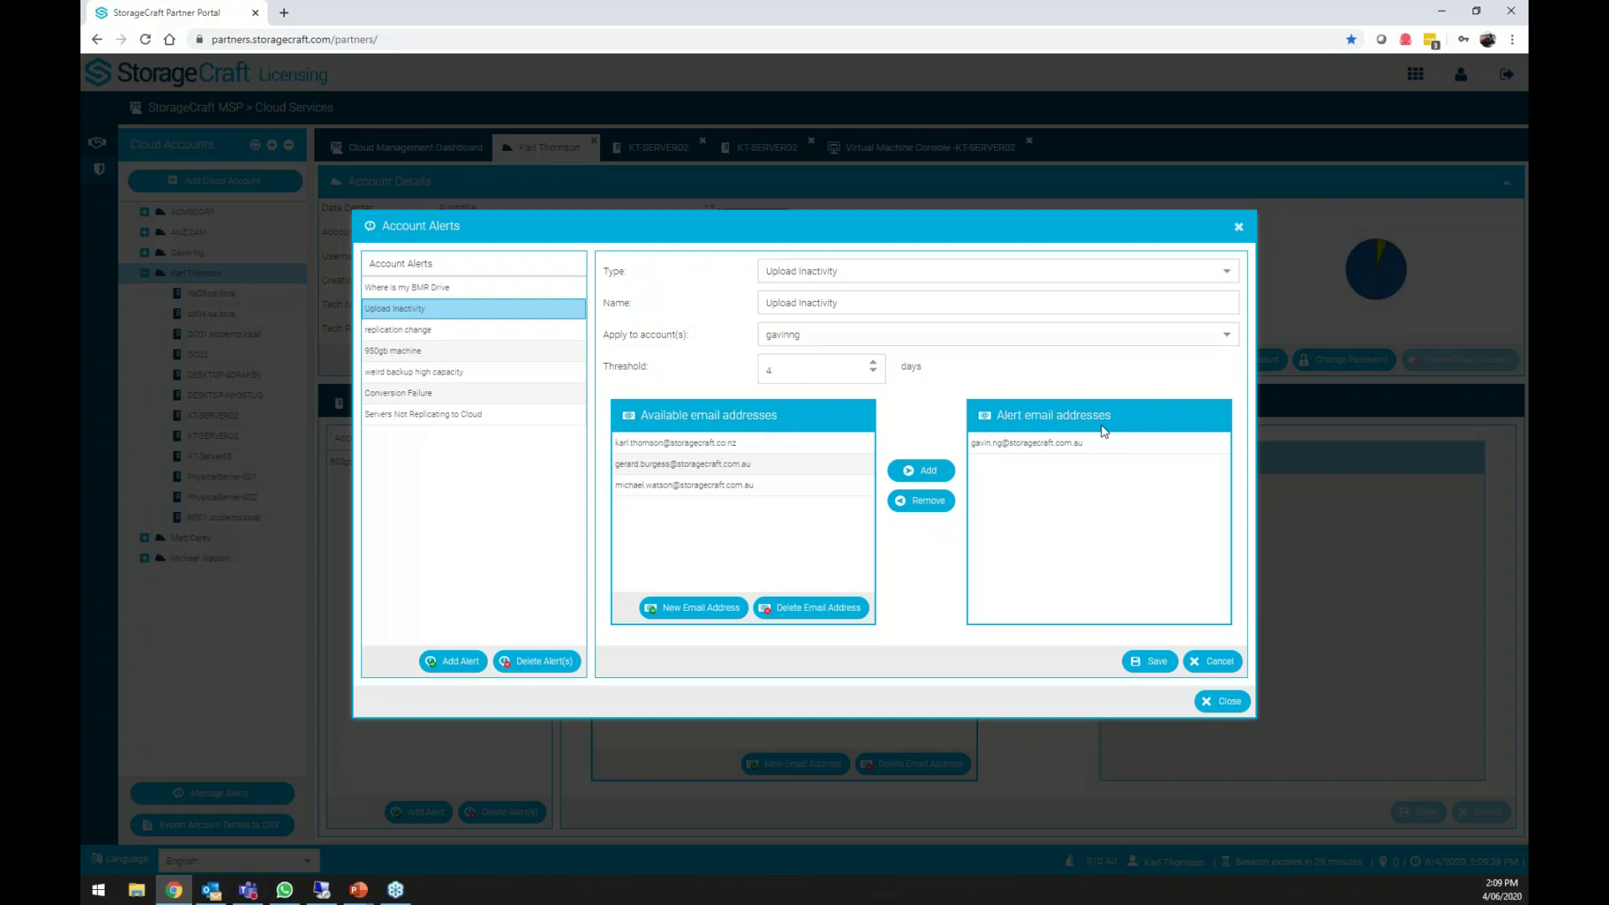
pyautogui.click(477, 359)
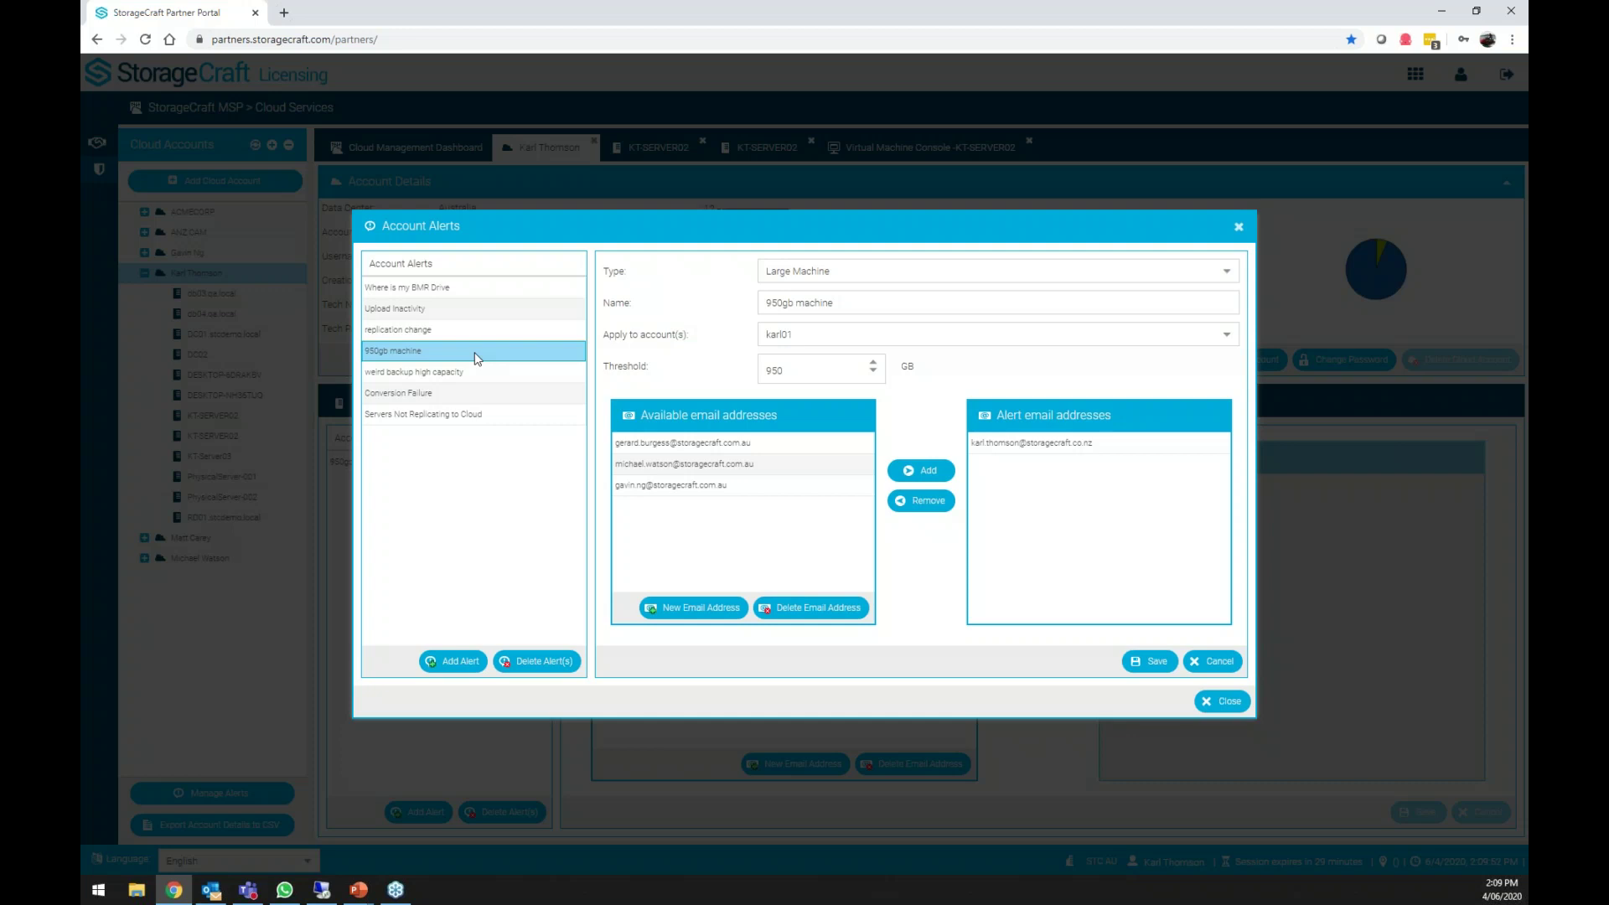
pyautogui.click(853, 270)
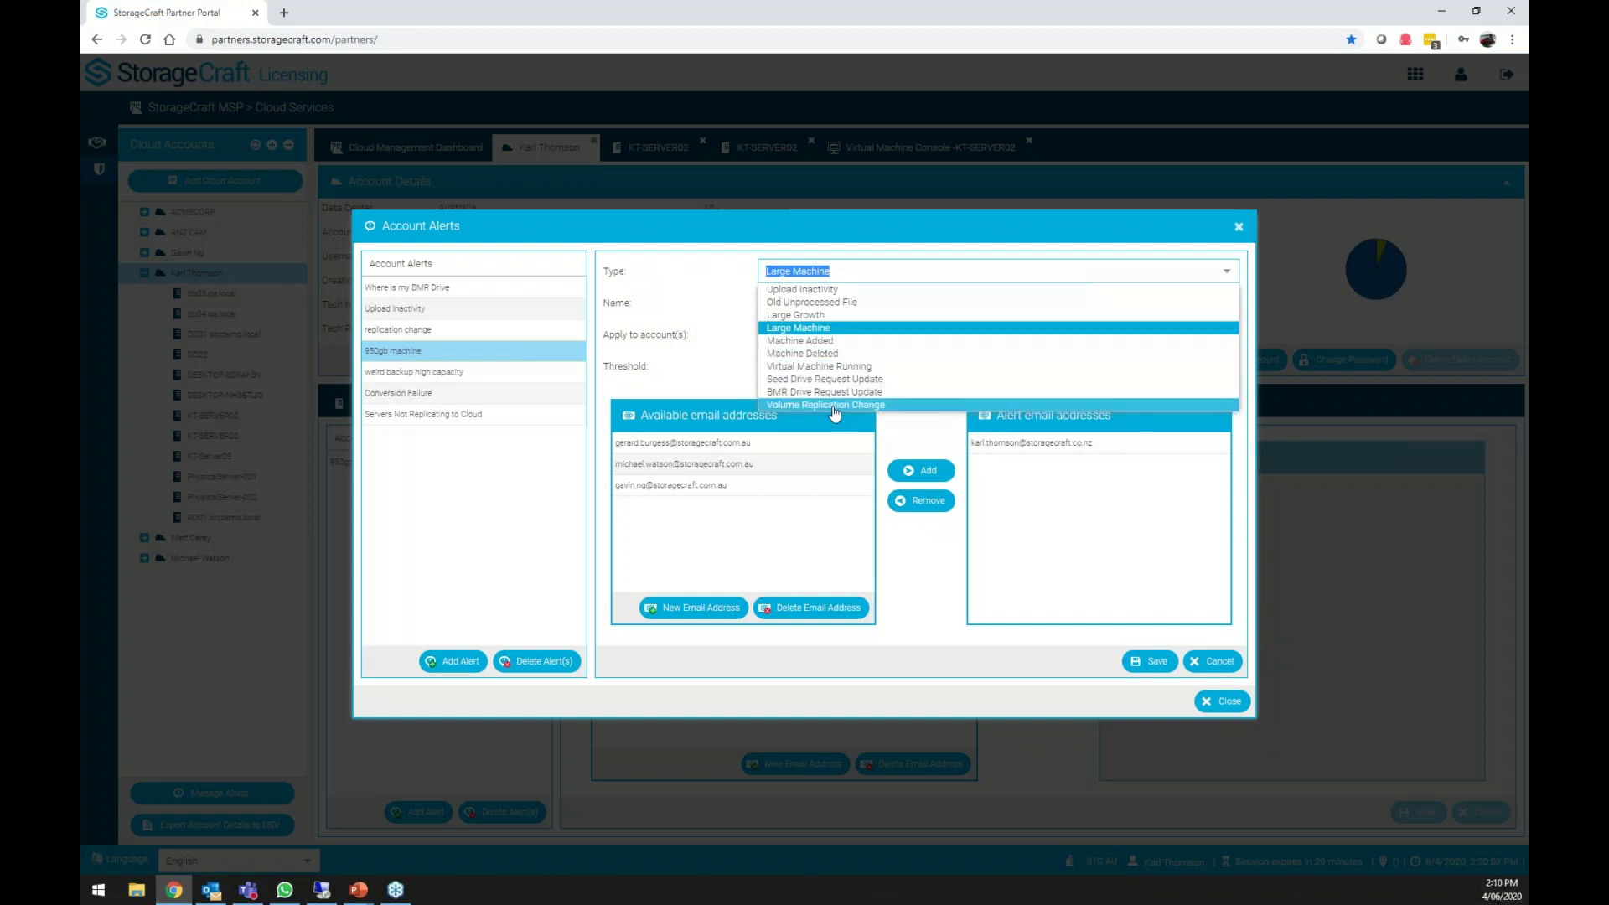
pyautogui.press('Escape')
pyautogui.press('Tab')
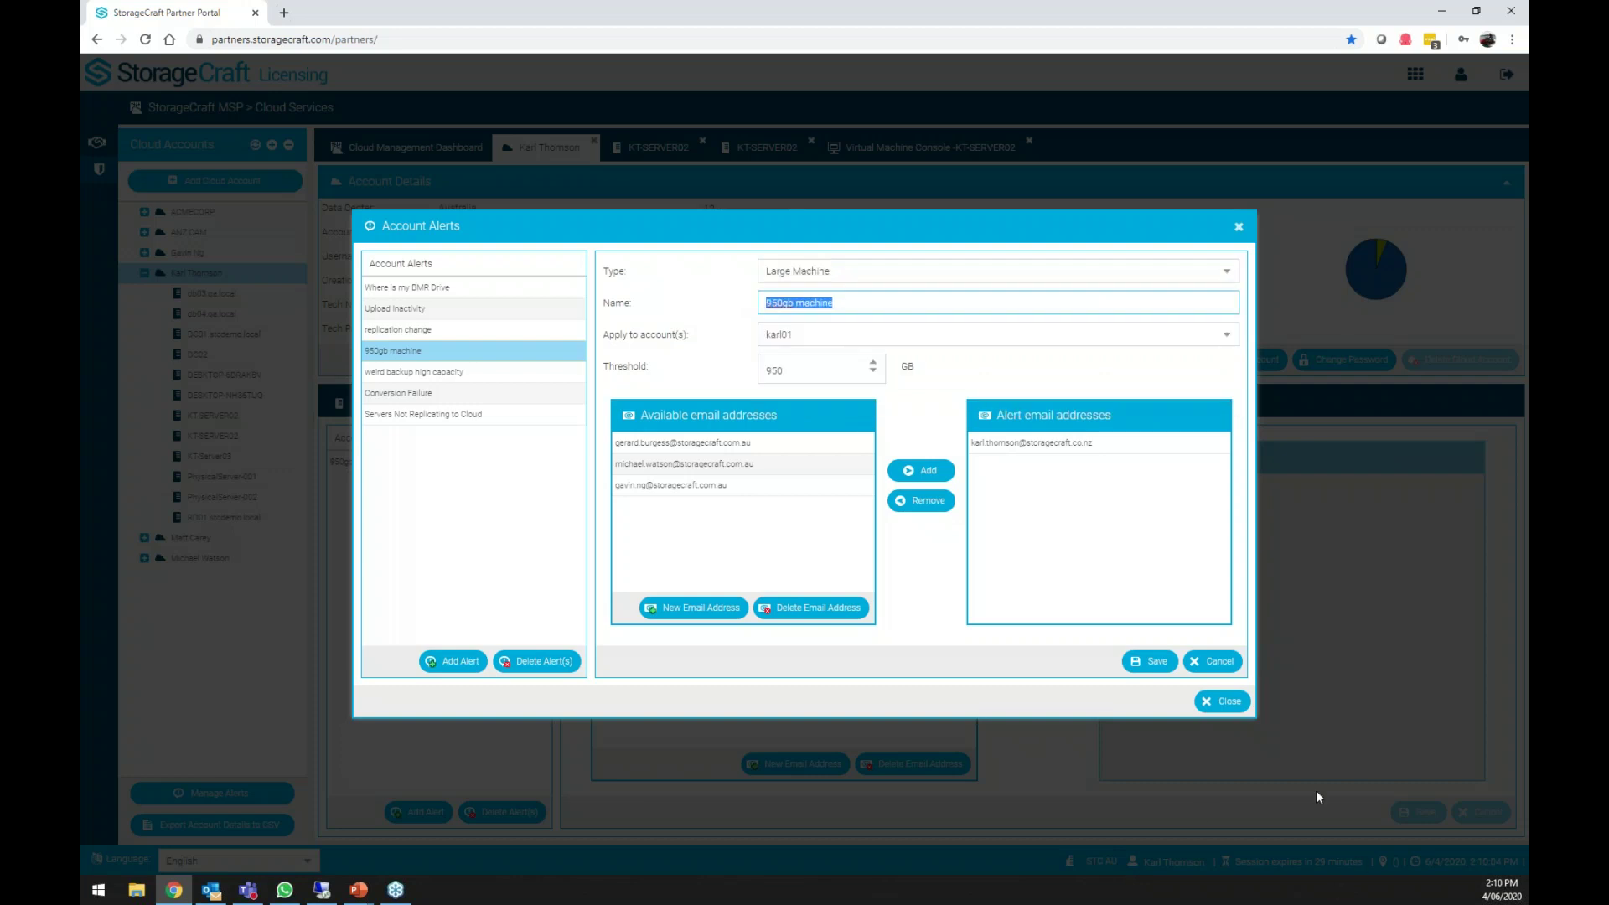
pyautogui.click(1221, 701)
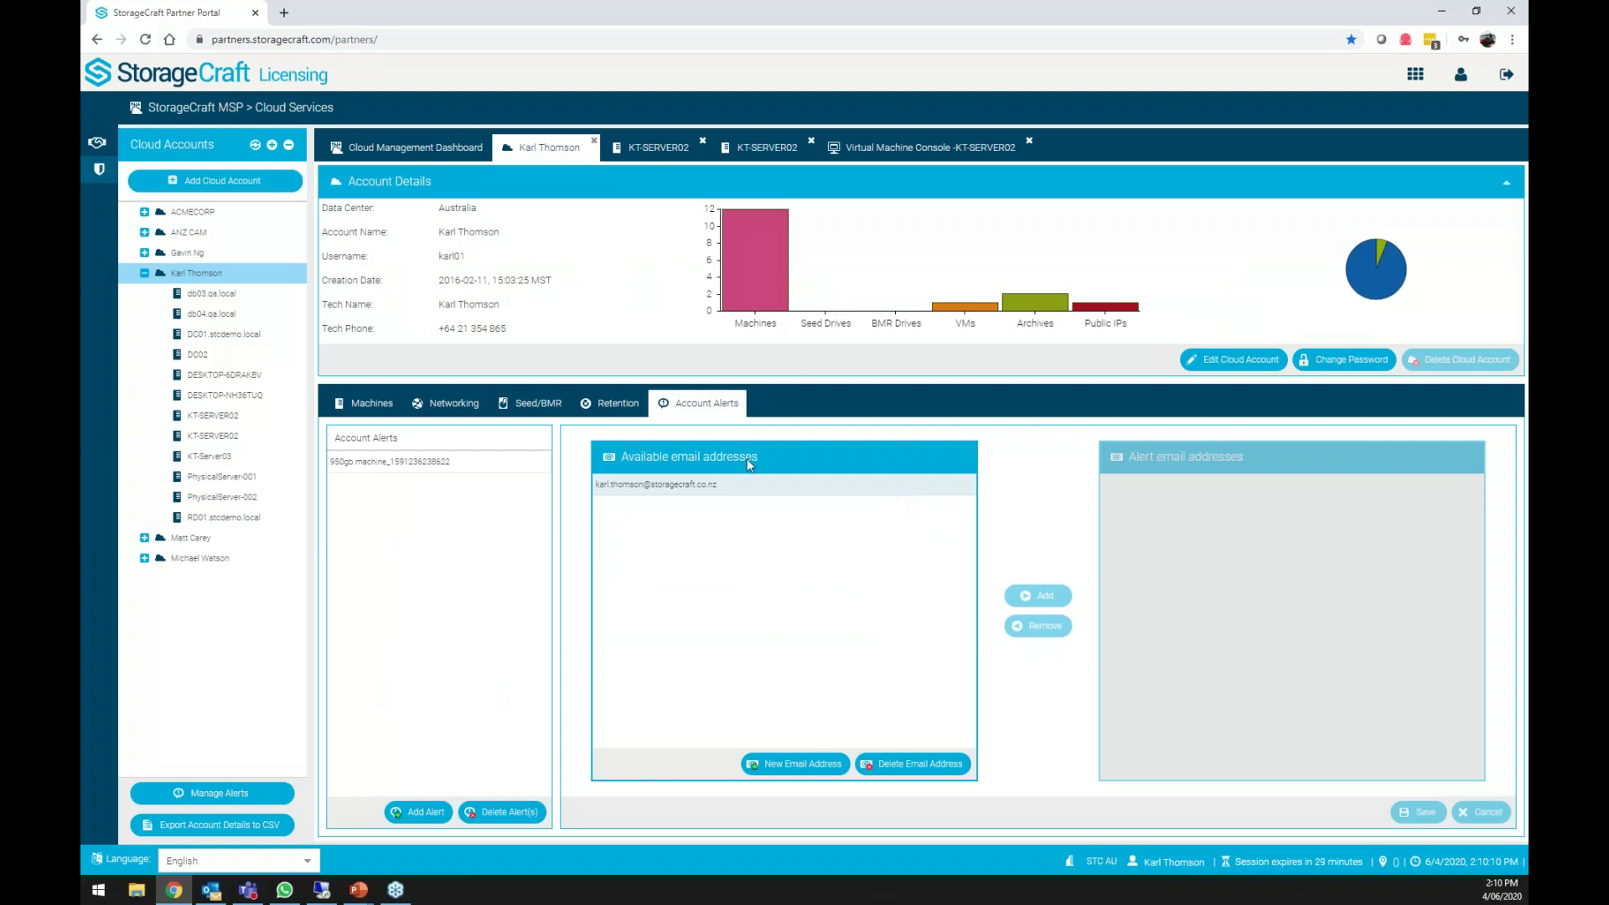
# Show the cloud account's networking settings, and enlarge them by collapsing the account details and narrowing the account tree.
pyautogui.click(478, 406)
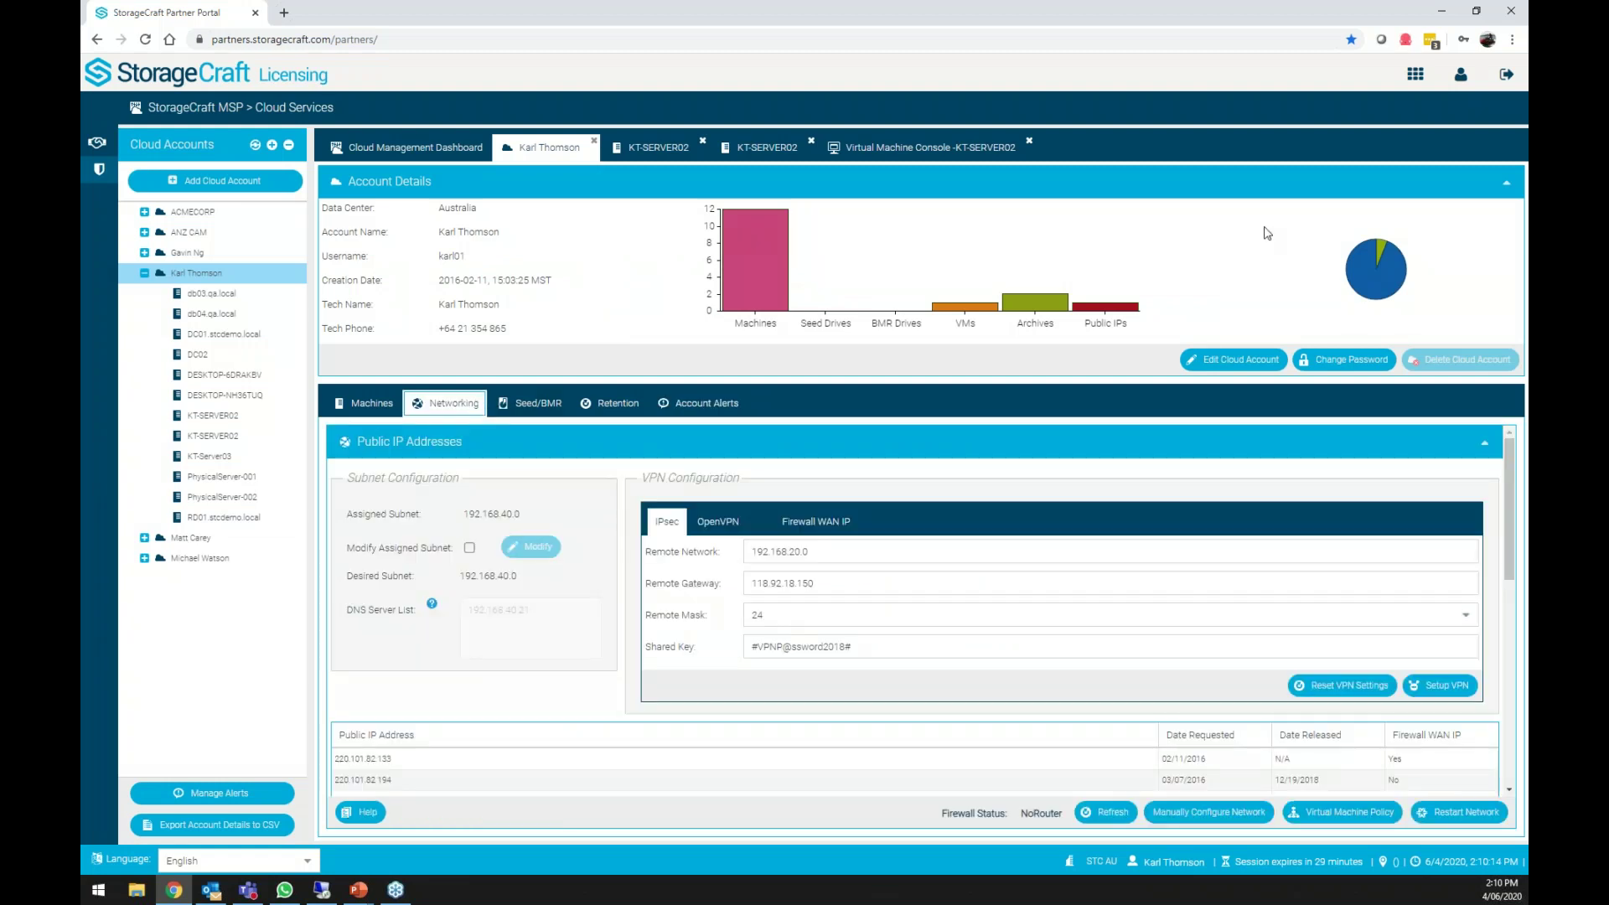
pyautogui.click(1507, 184)
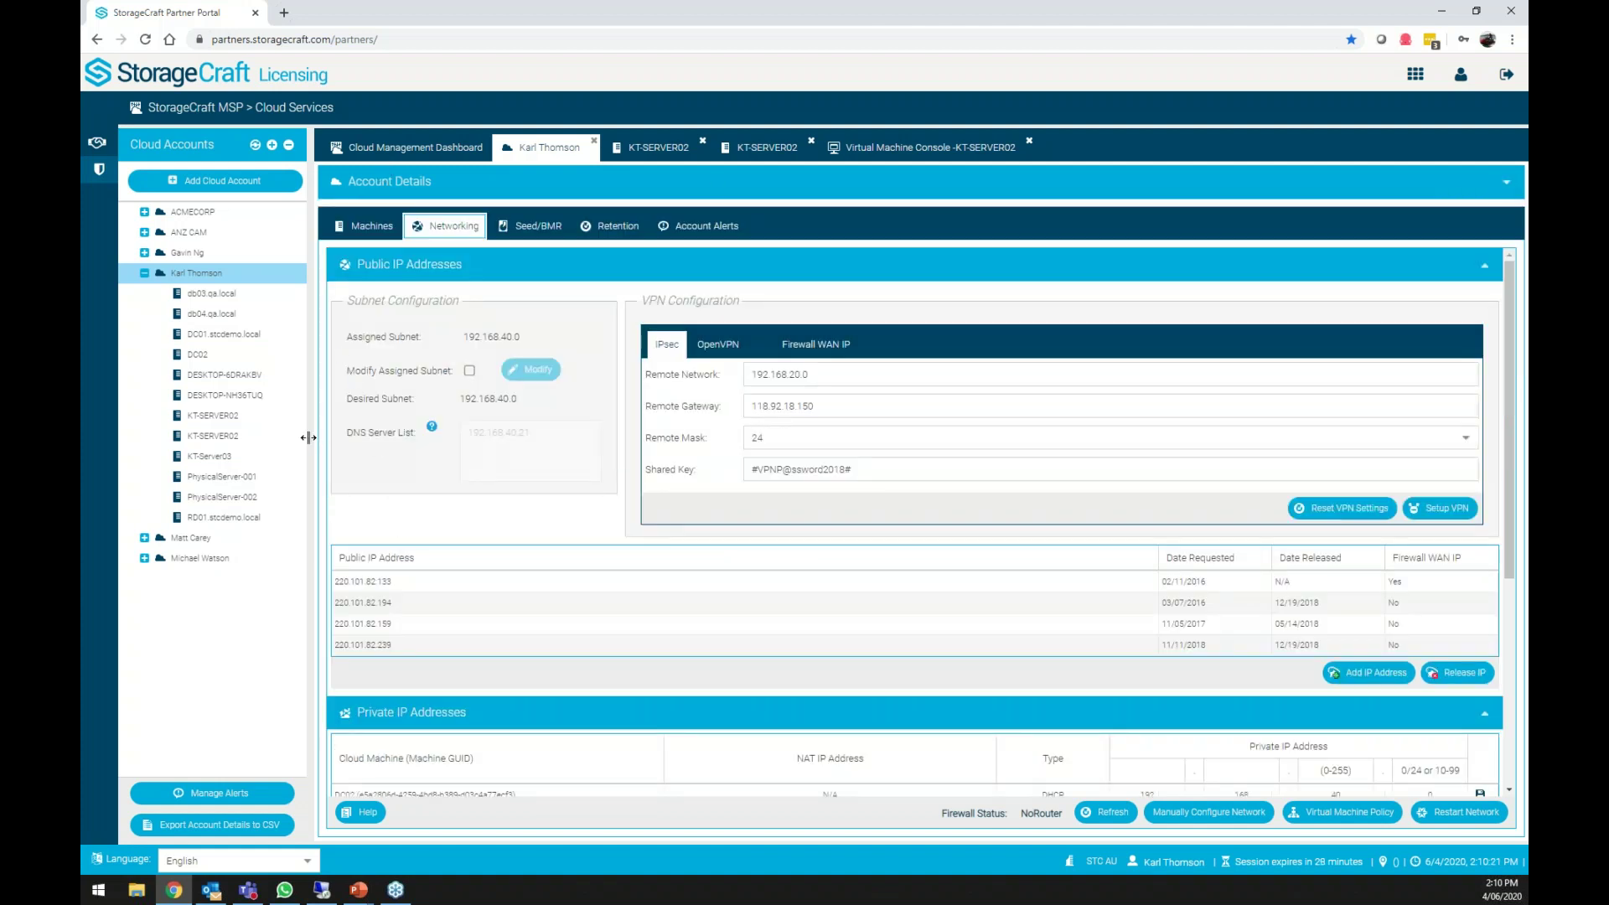
pyautogui.moveTo(242, 440); pyautogui.dragTo(233, 447)
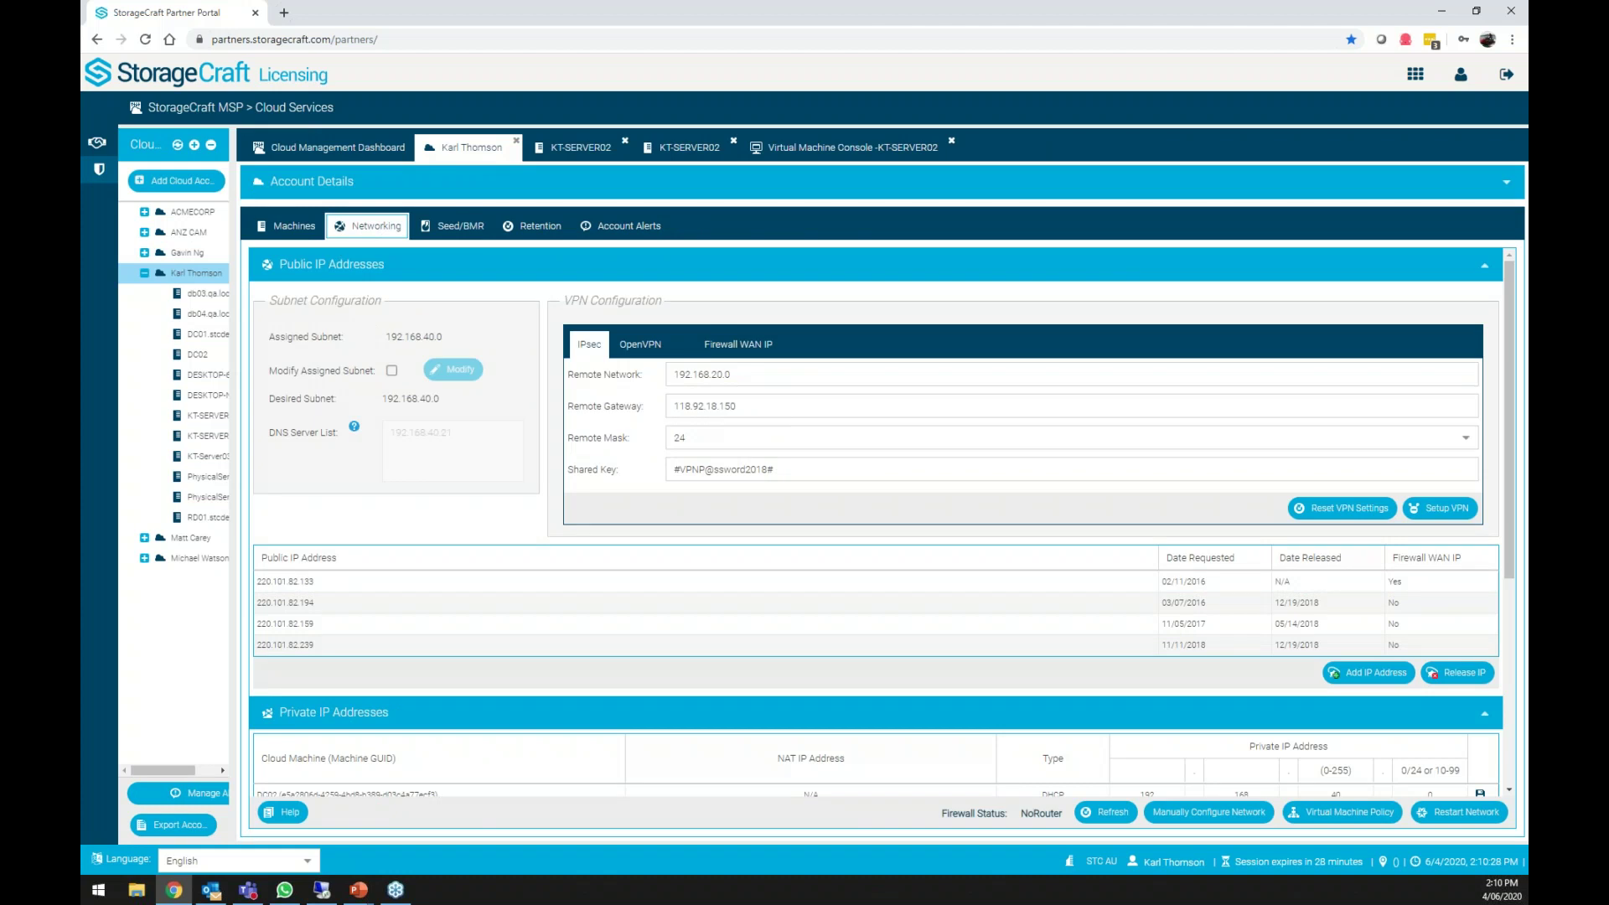
# Refresh the firewall status, and switch the network from manual pfSense configuration to configuration in the portal.
pyautogui.doubleClick(1047, 812)
pyautogui.click(1110, 815)
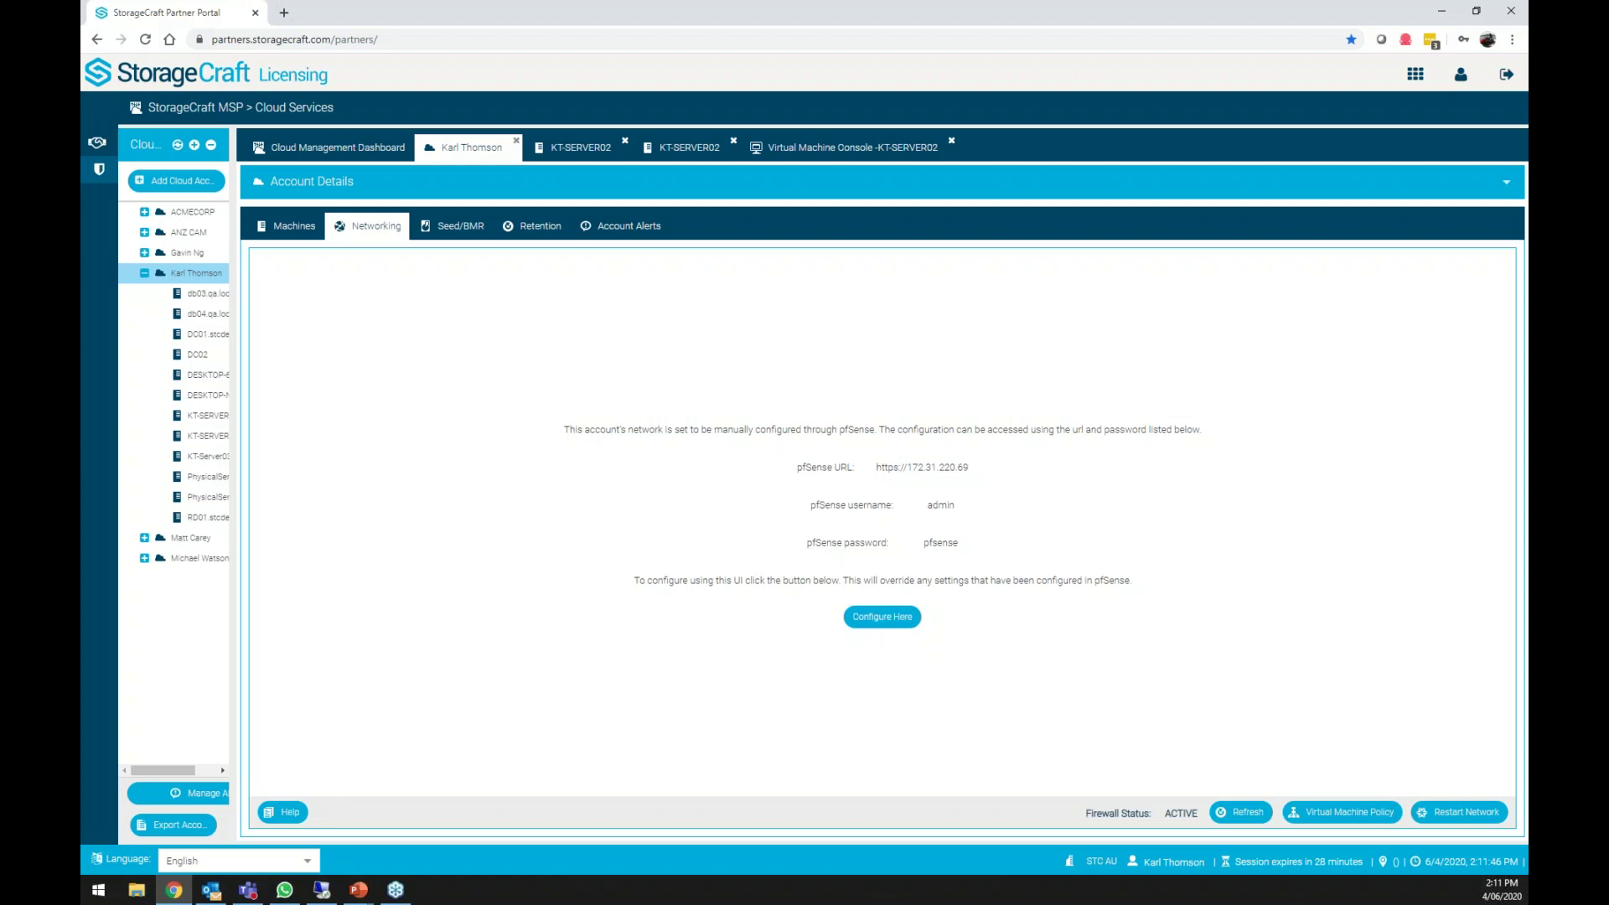
pyautogui.click(888, 620)
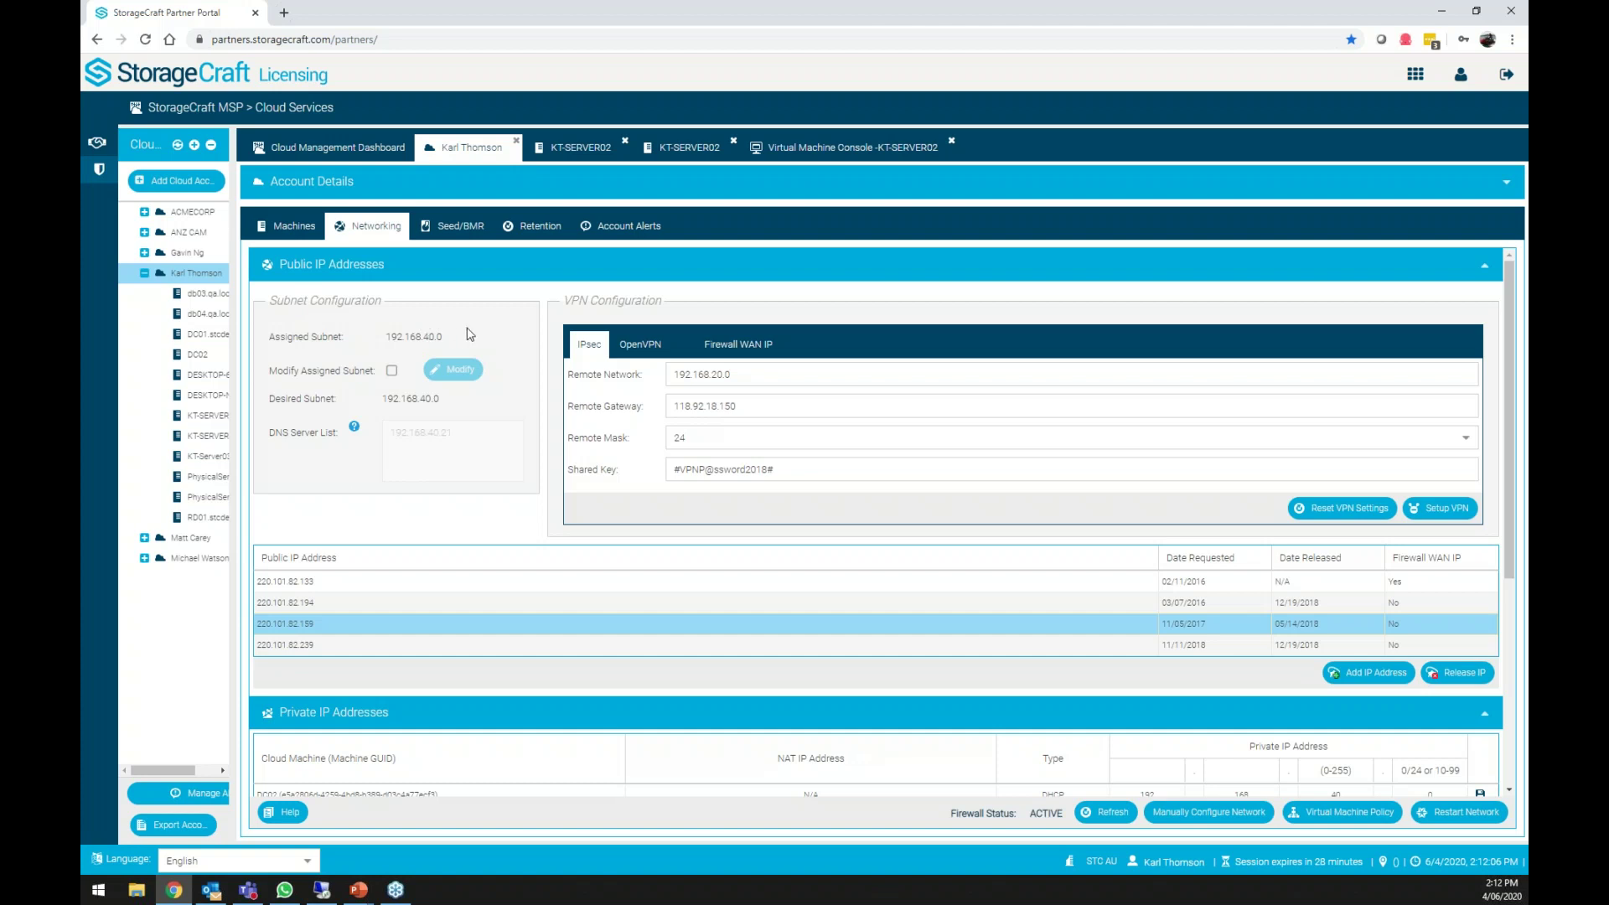
# Enable modification of the assigned subnet, and examine the desired subnet ranges and the DNS server list.
pyautogui.click(392, 372)
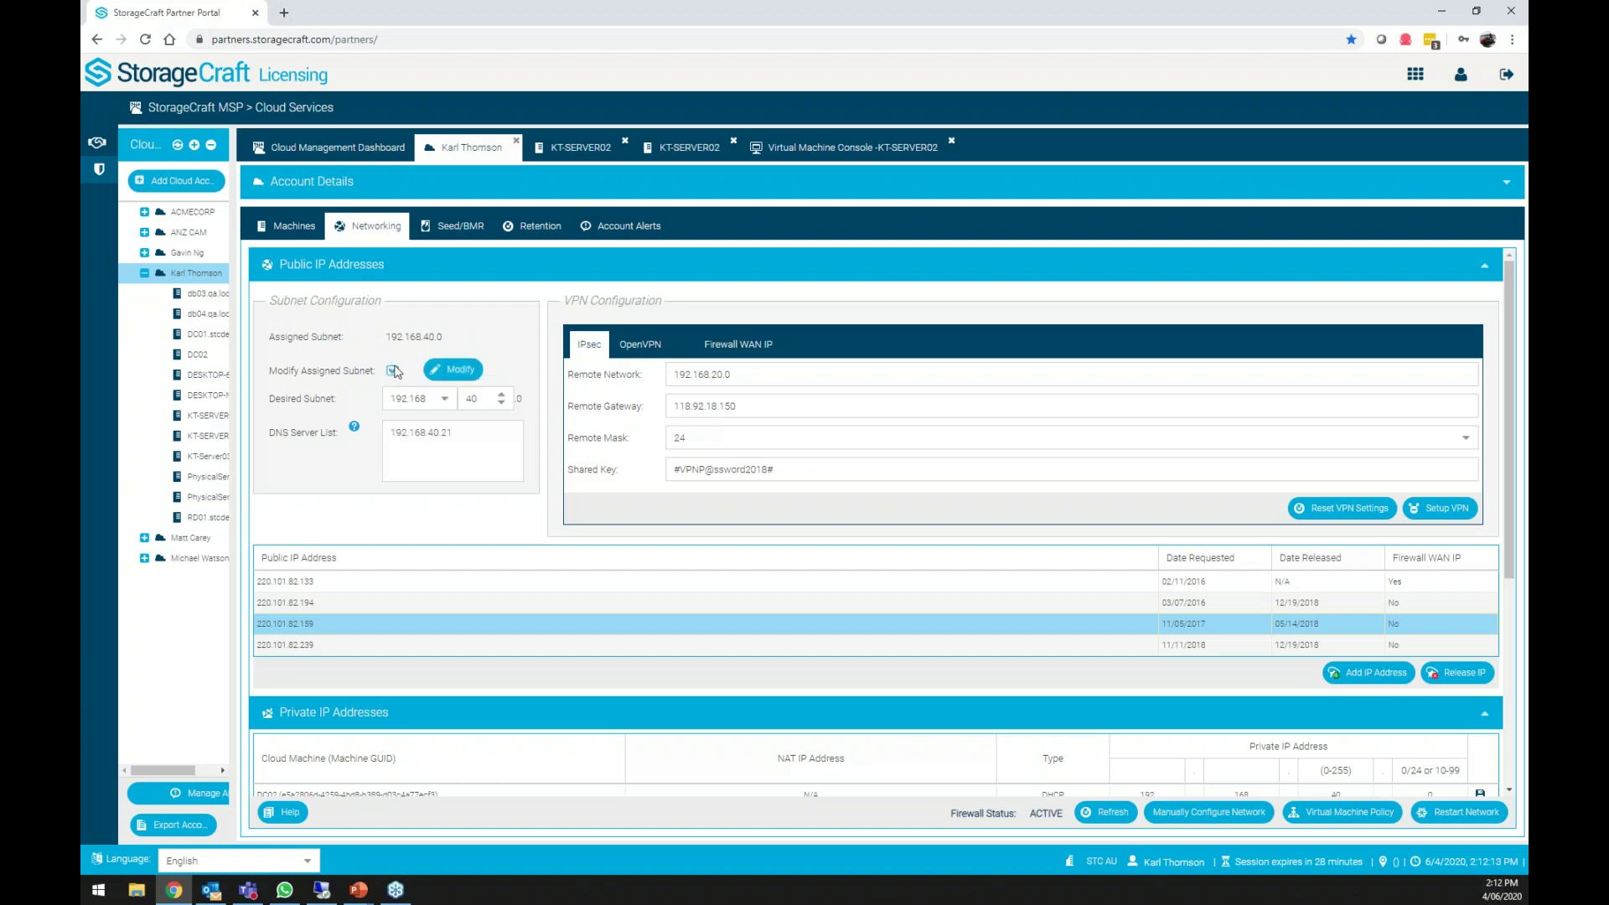
pyautogui.click(444, 398)
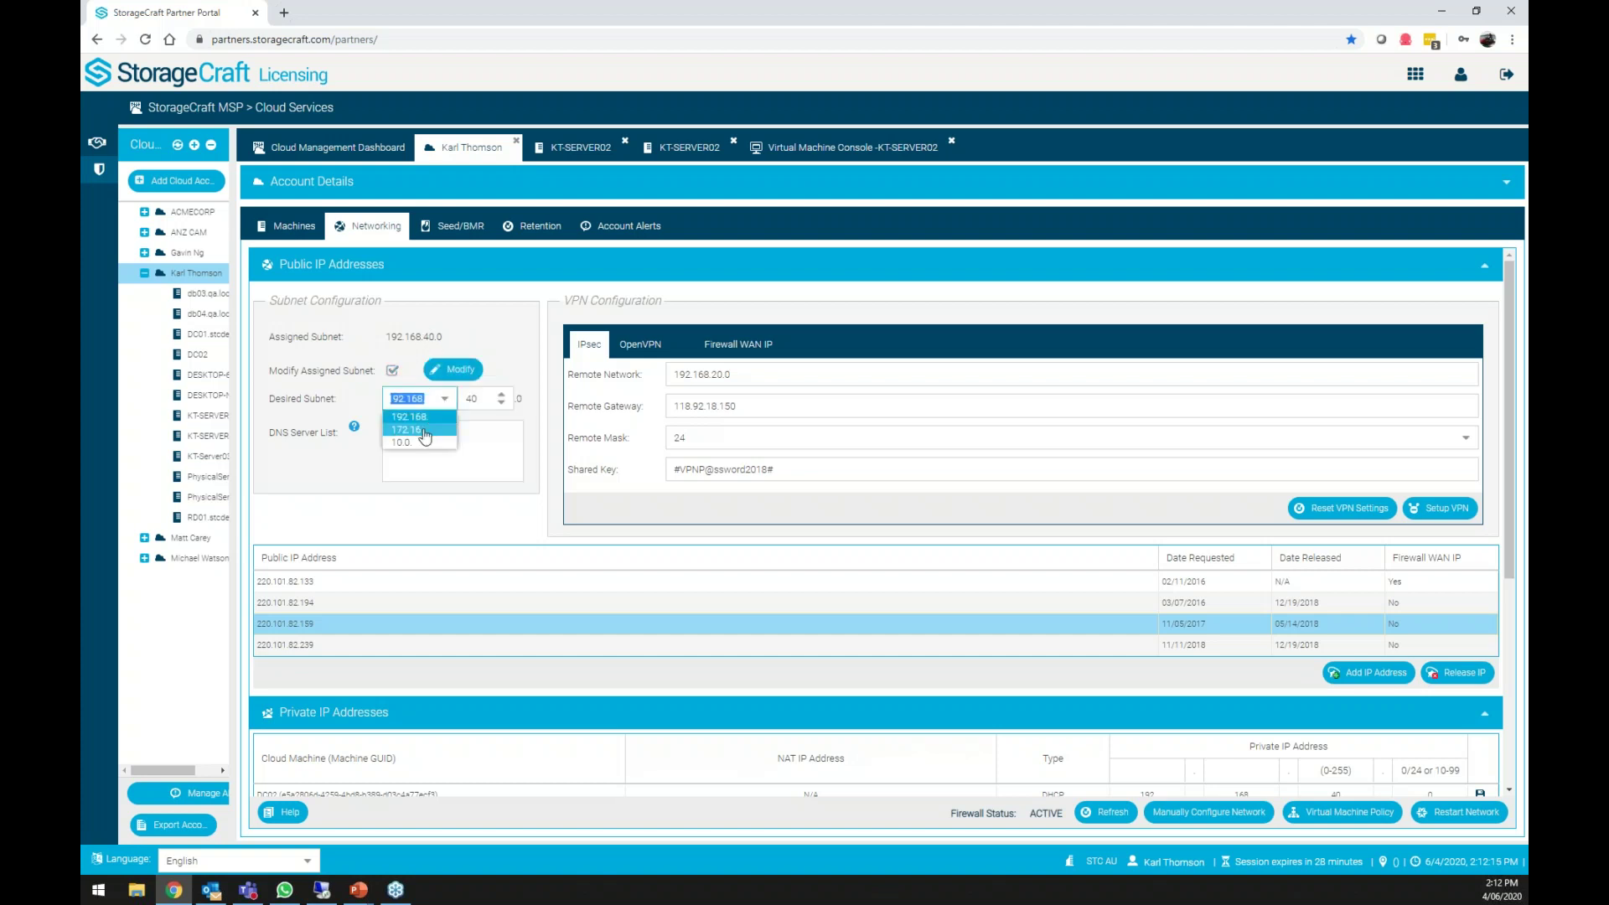
pyautogui.click(512, 344)
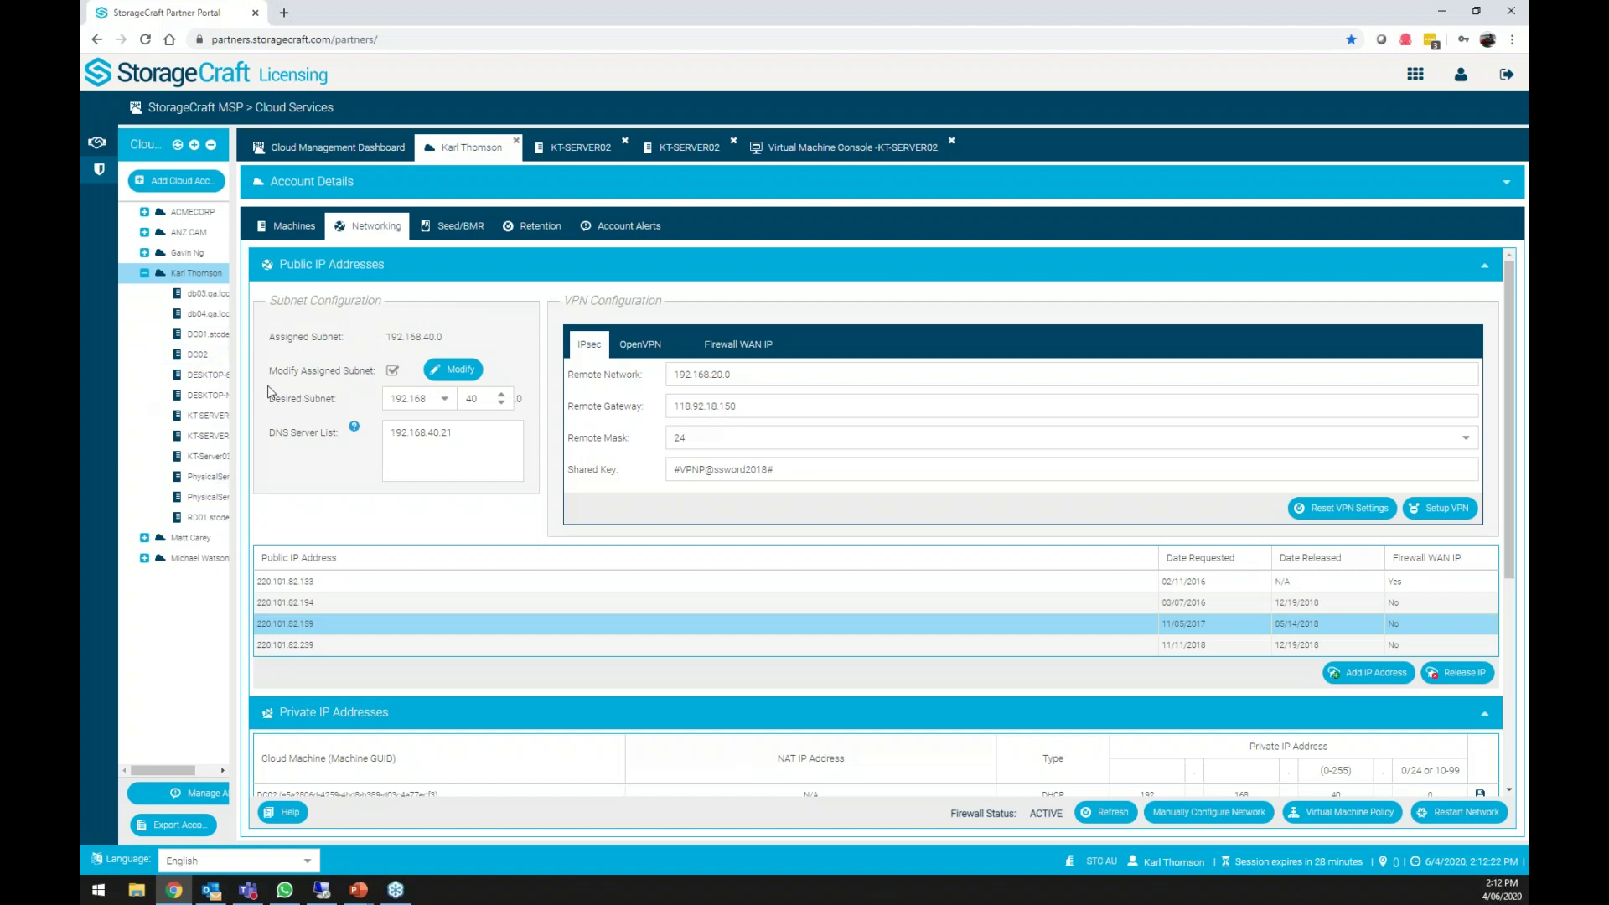
pyautogui.tripleClick(485, 446)
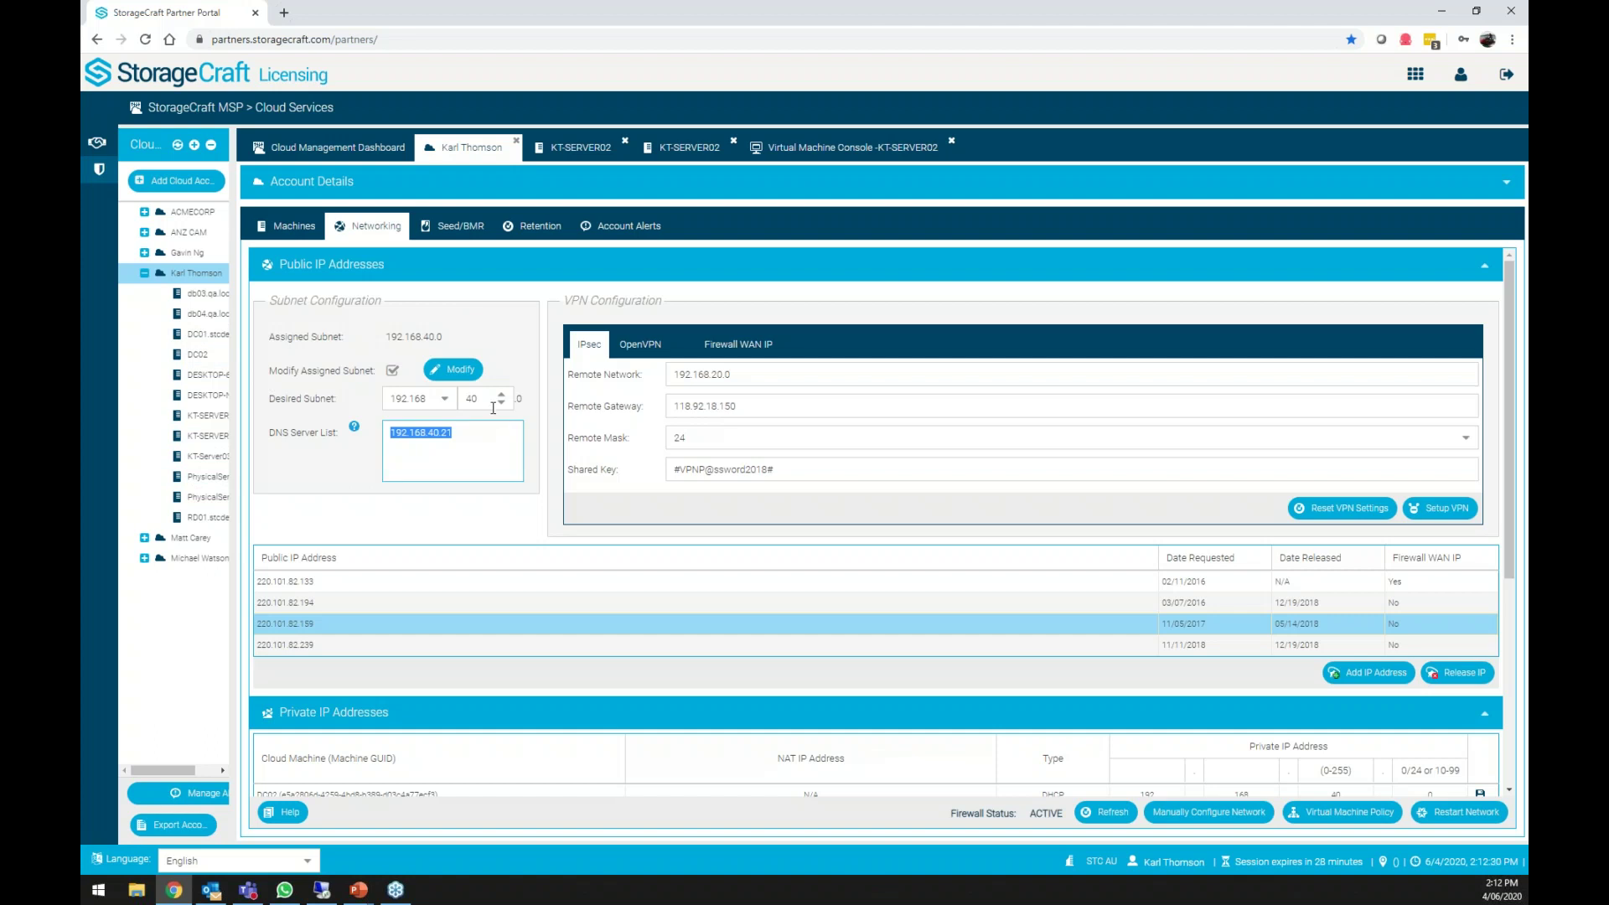
# Save the private IP address of DC01.stcdemo.local as a DHCP Reservation with 20 as its last octet.
pyautogui.scroll(-1, 437, 599)
pyautogui.scroll(-2, 439, 601)
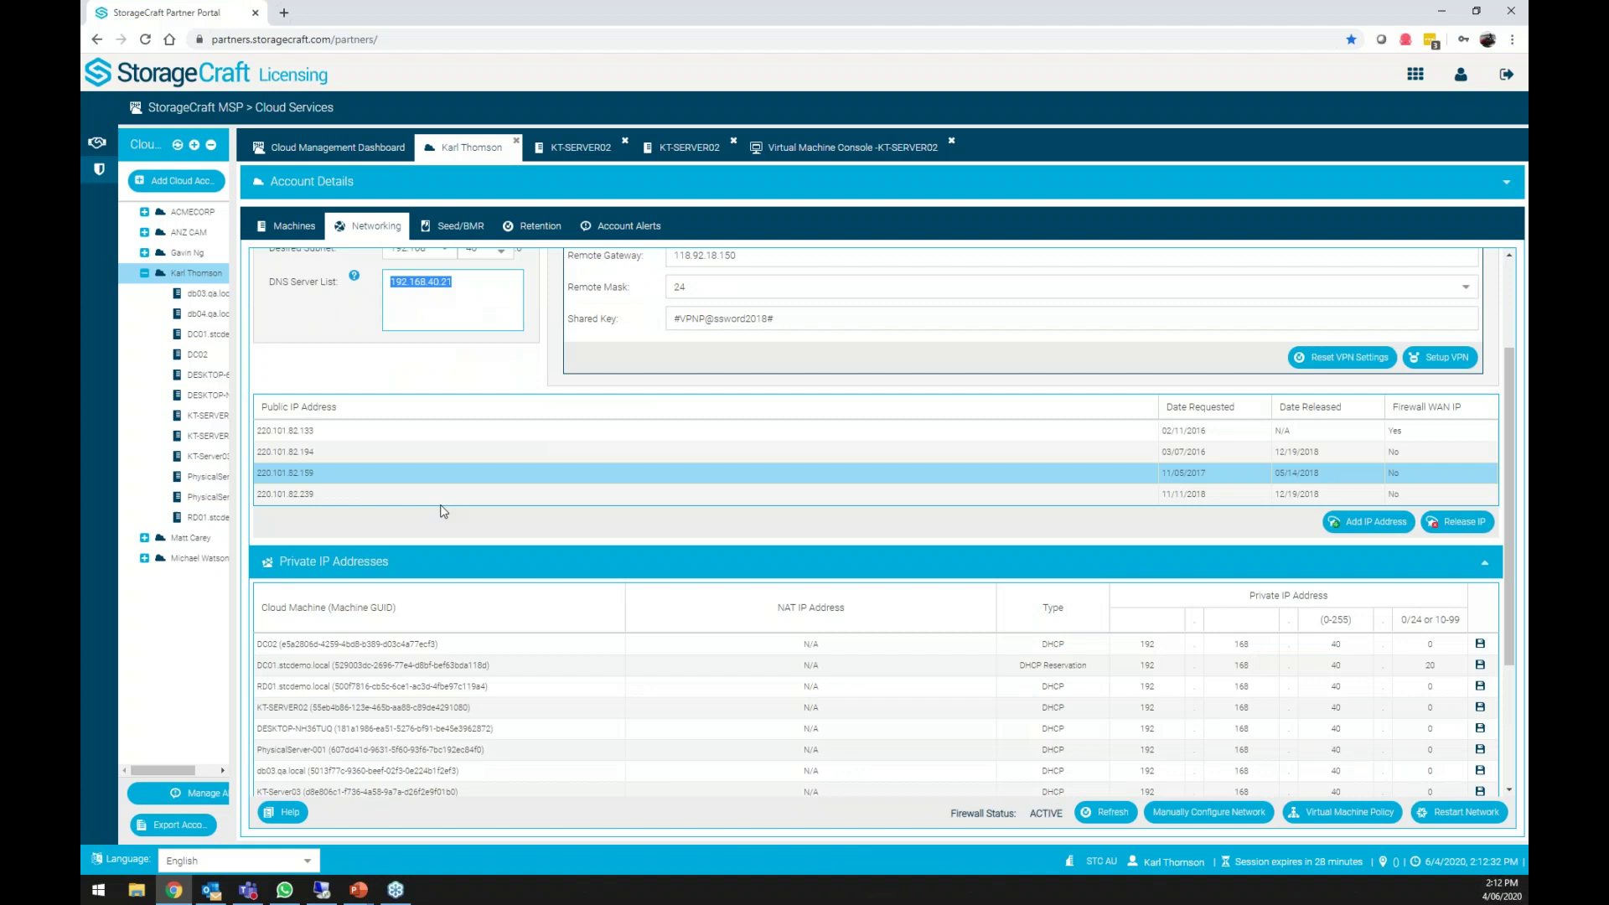
pyautogui.scroll(-1, 641, 496)
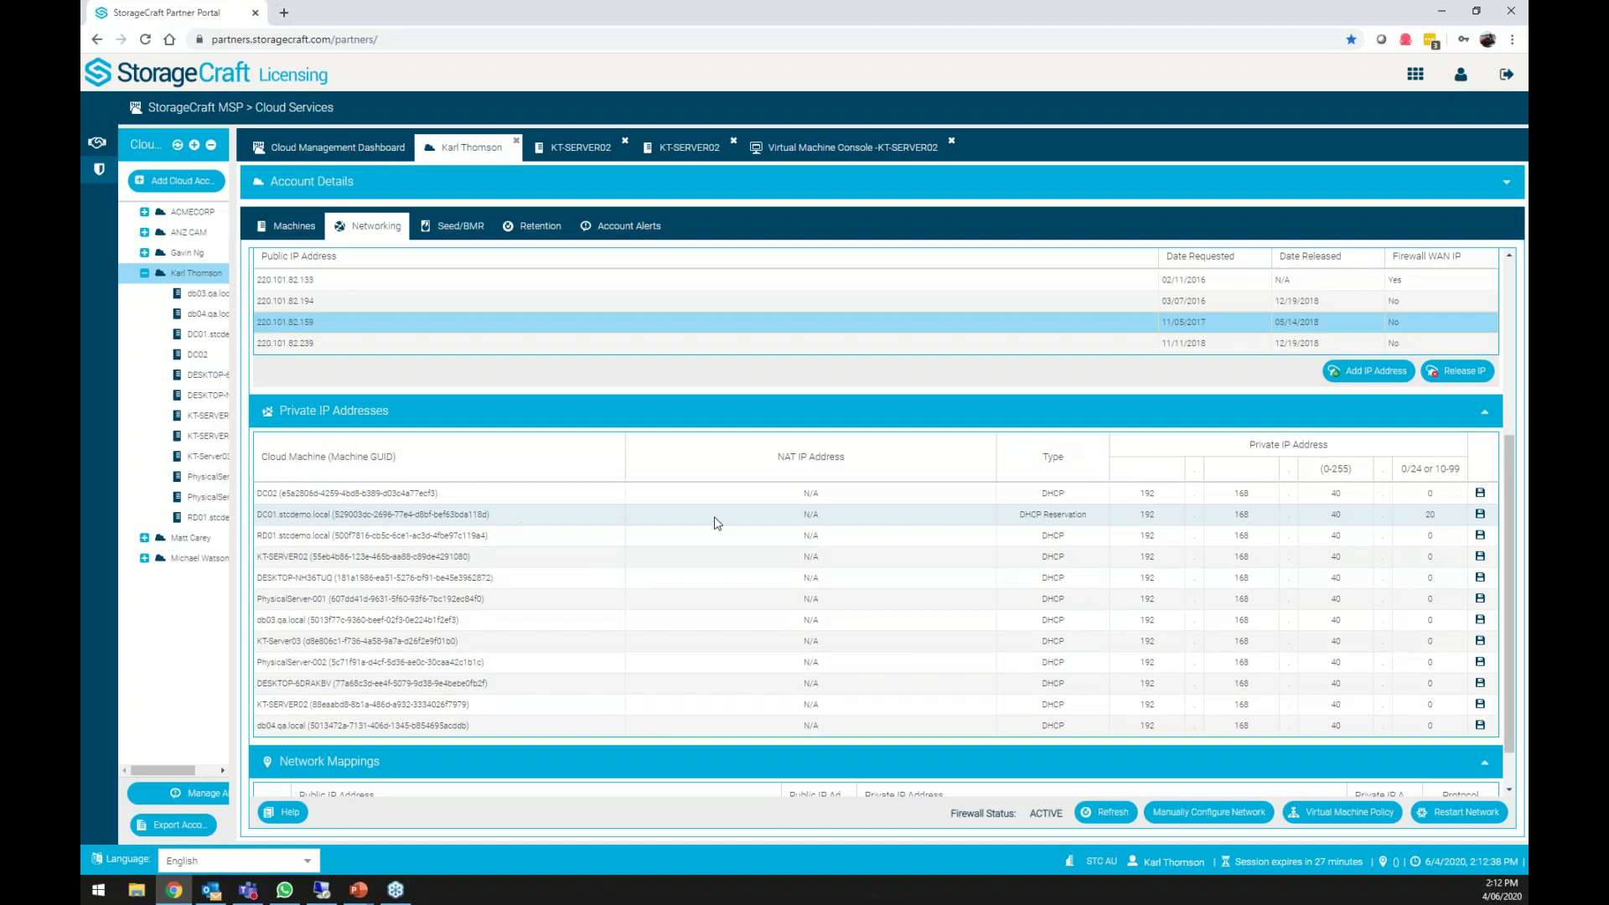
pyautogui.click(1086, 514)
pyautogui.click(1081, 515)
pyautogui.click(1042, 535)
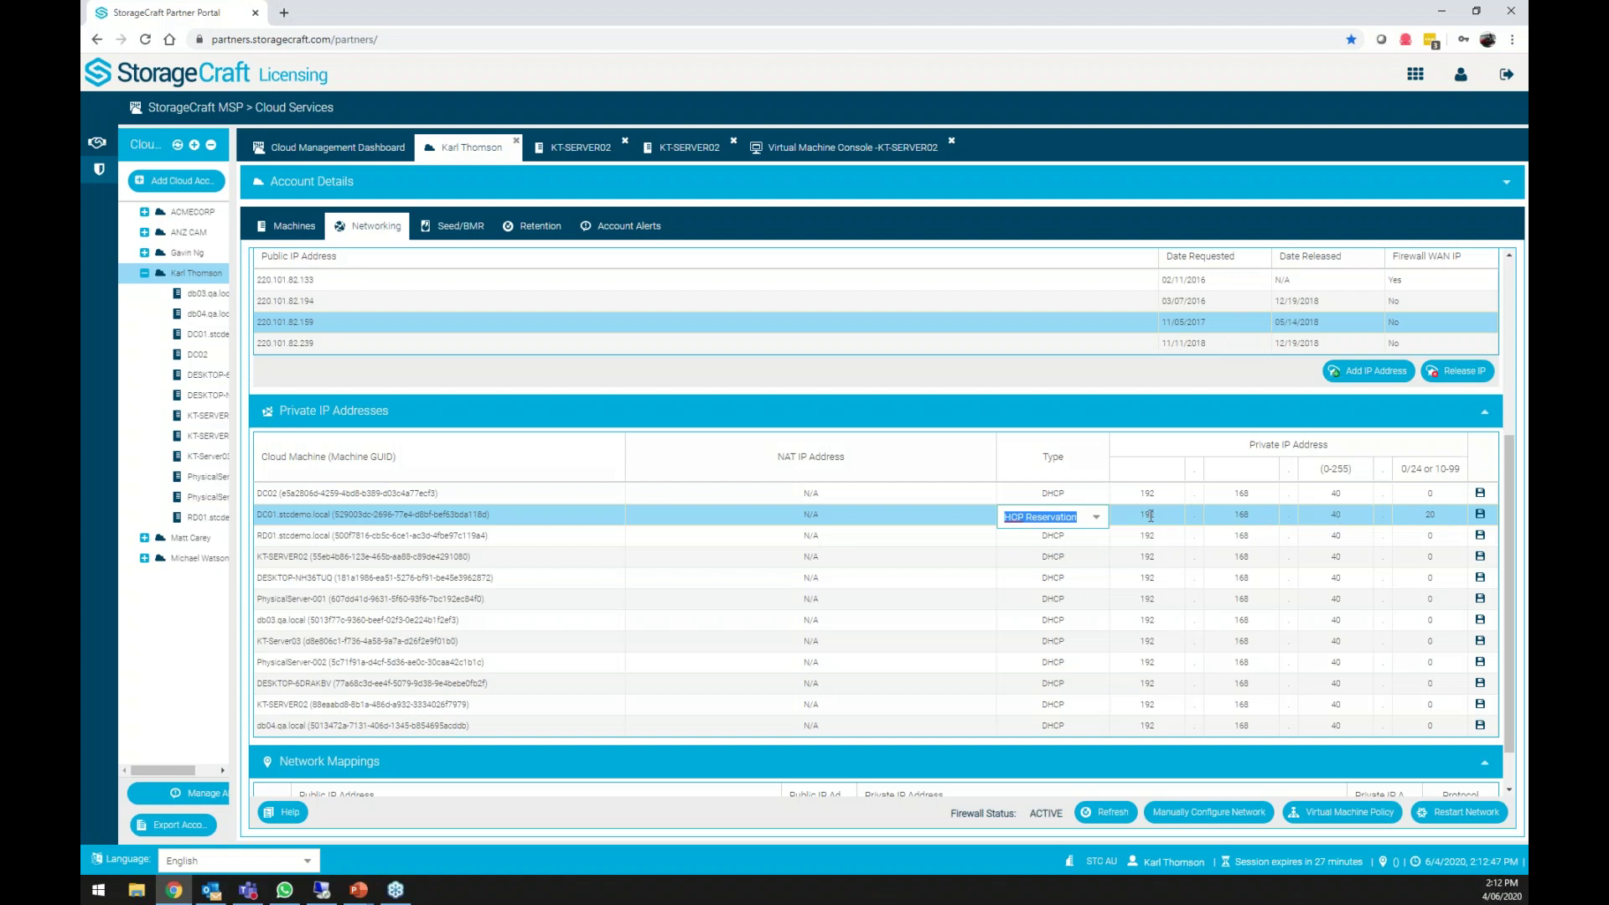
pyautogui.click(1427, 517)
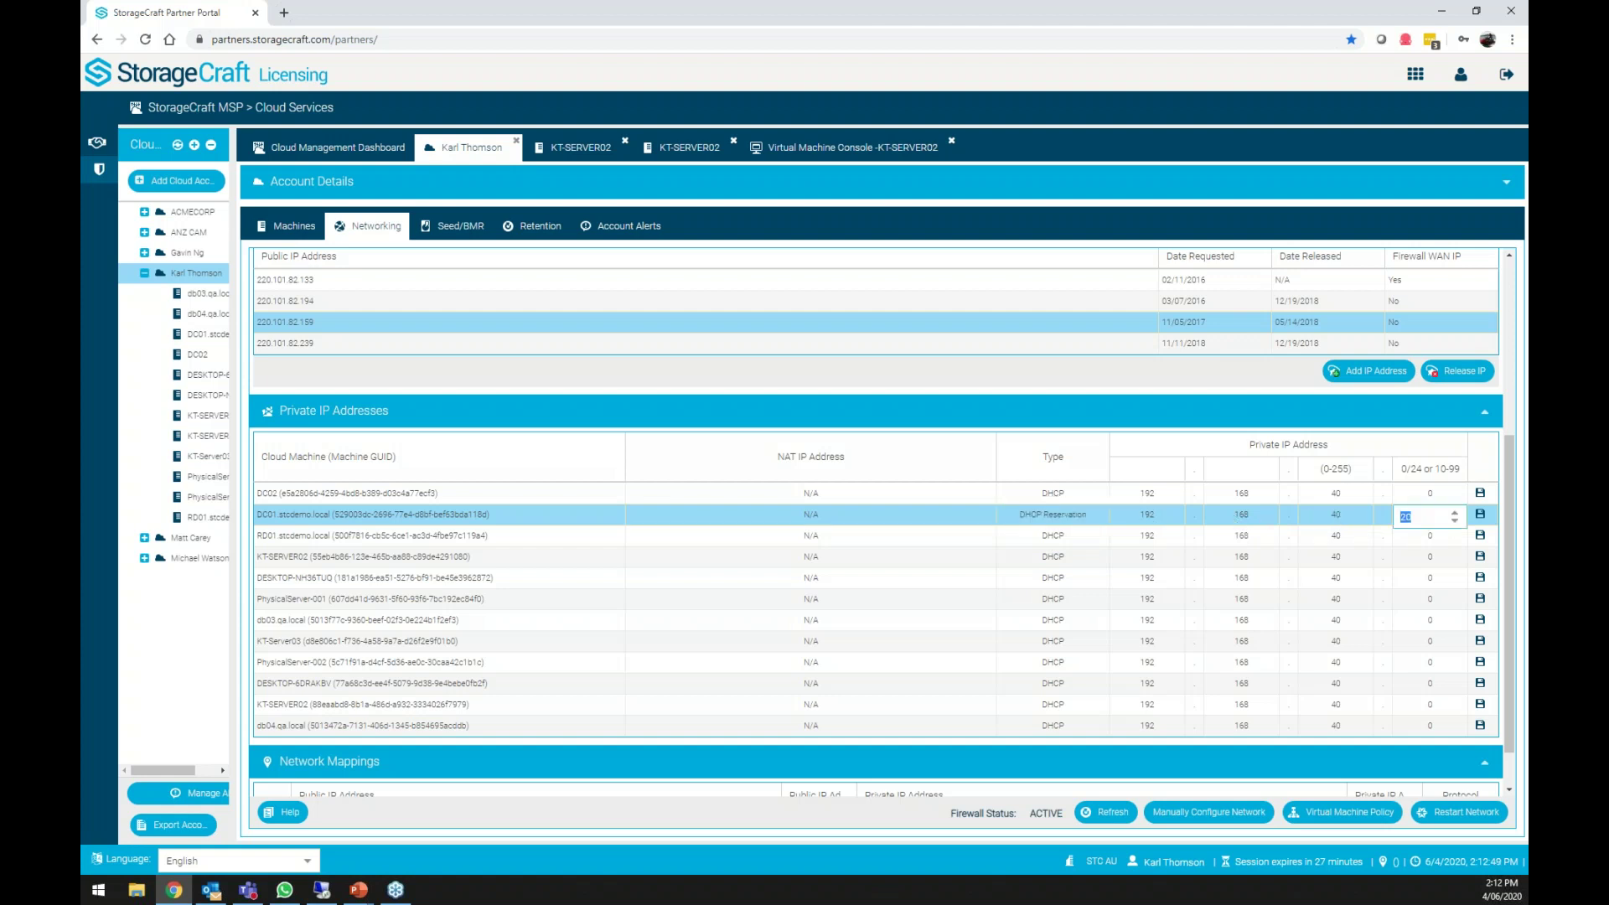
pyautogui.click(1479, 513)
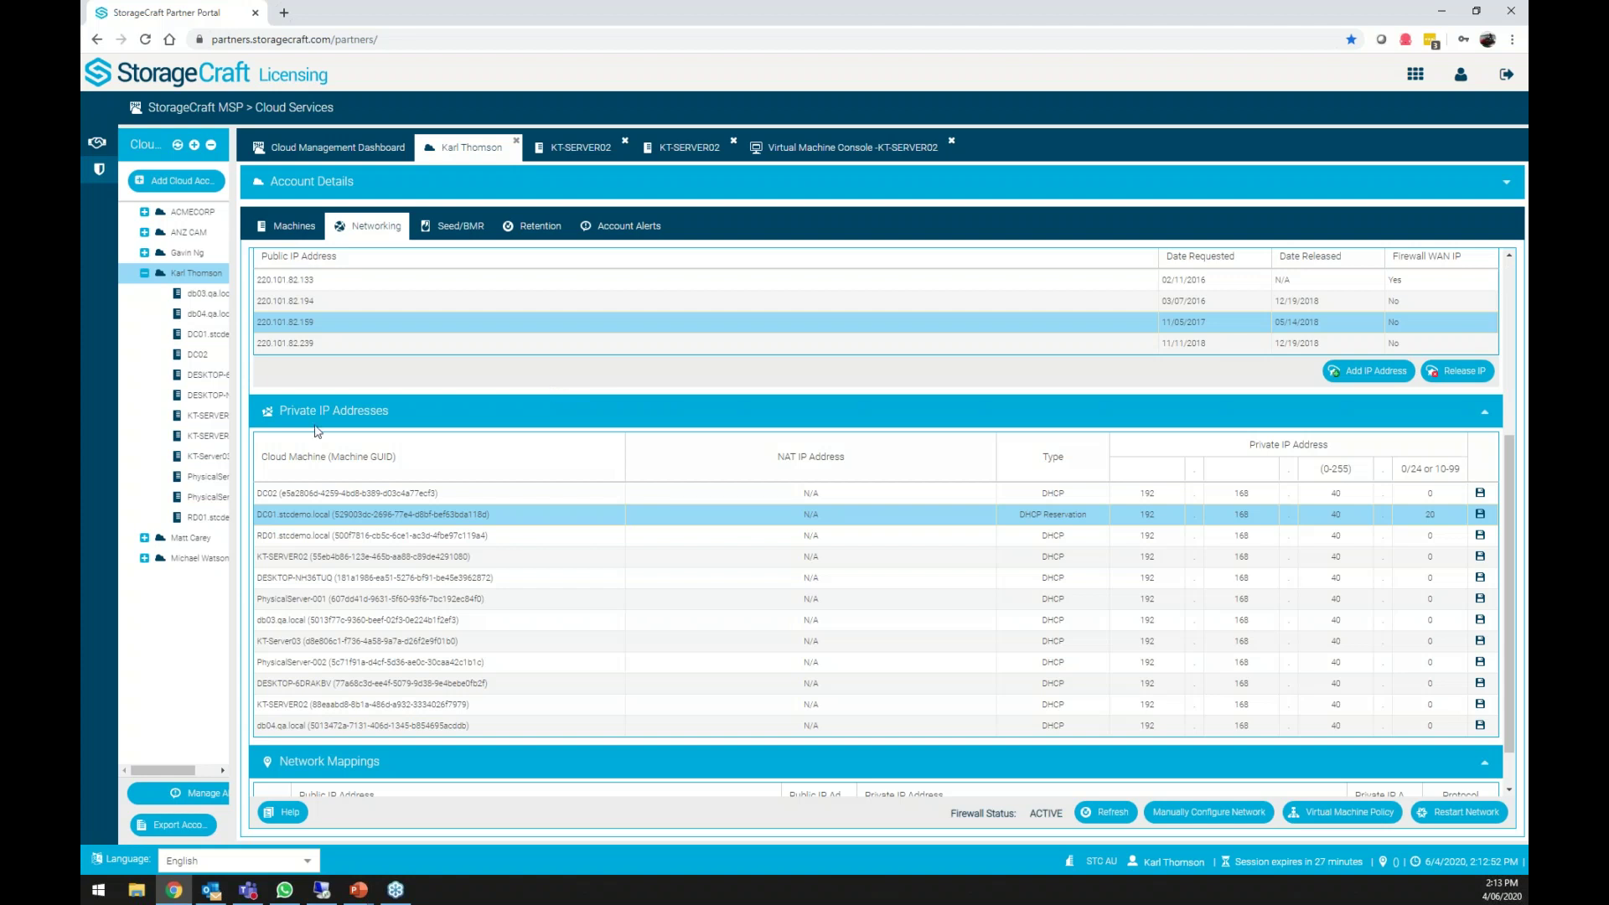
# Examine the VPN configuration's Firewall WAN IP and IPsec settings.
pyautogui.scroll(2, 568, 385)
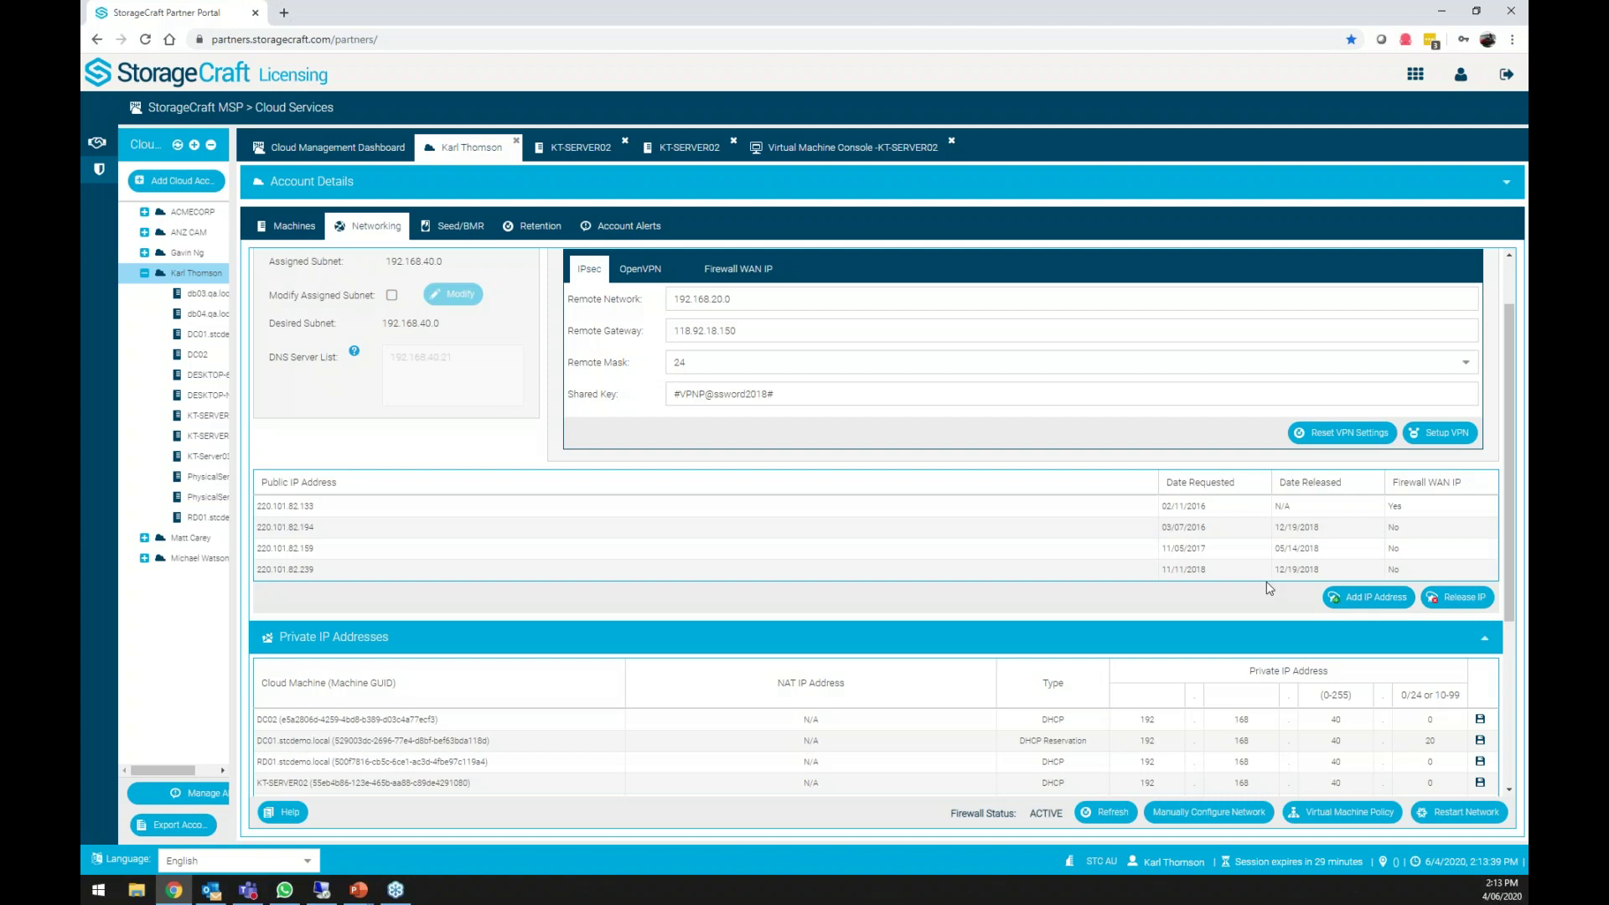
pyautogui.scroll(1, 1269, 588)
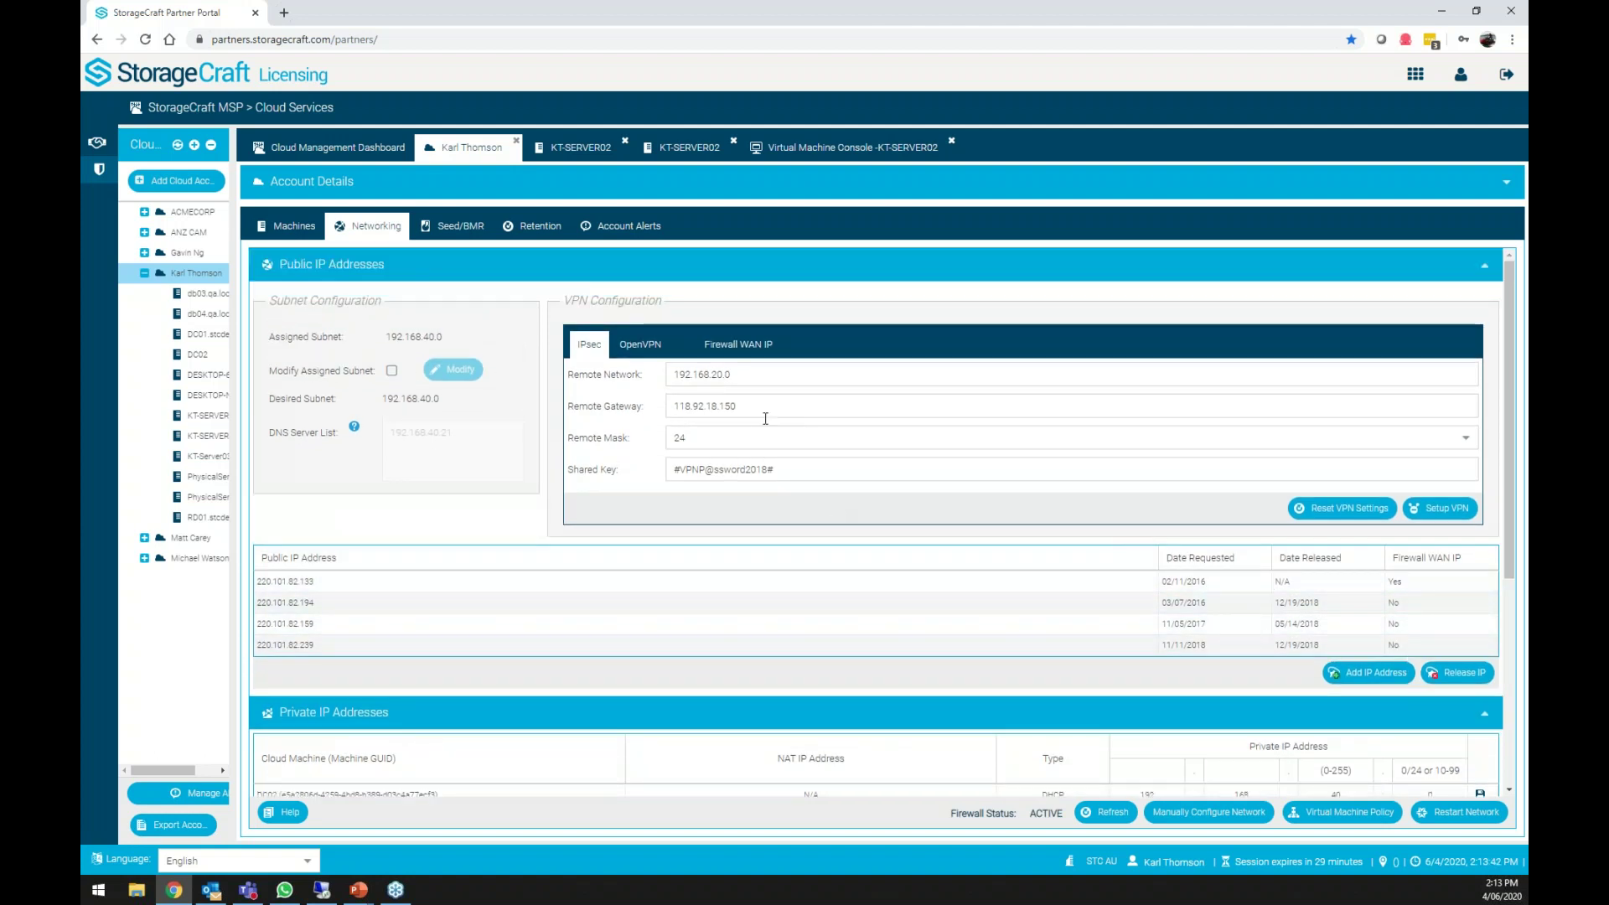
pyautogui.click(737, 344)
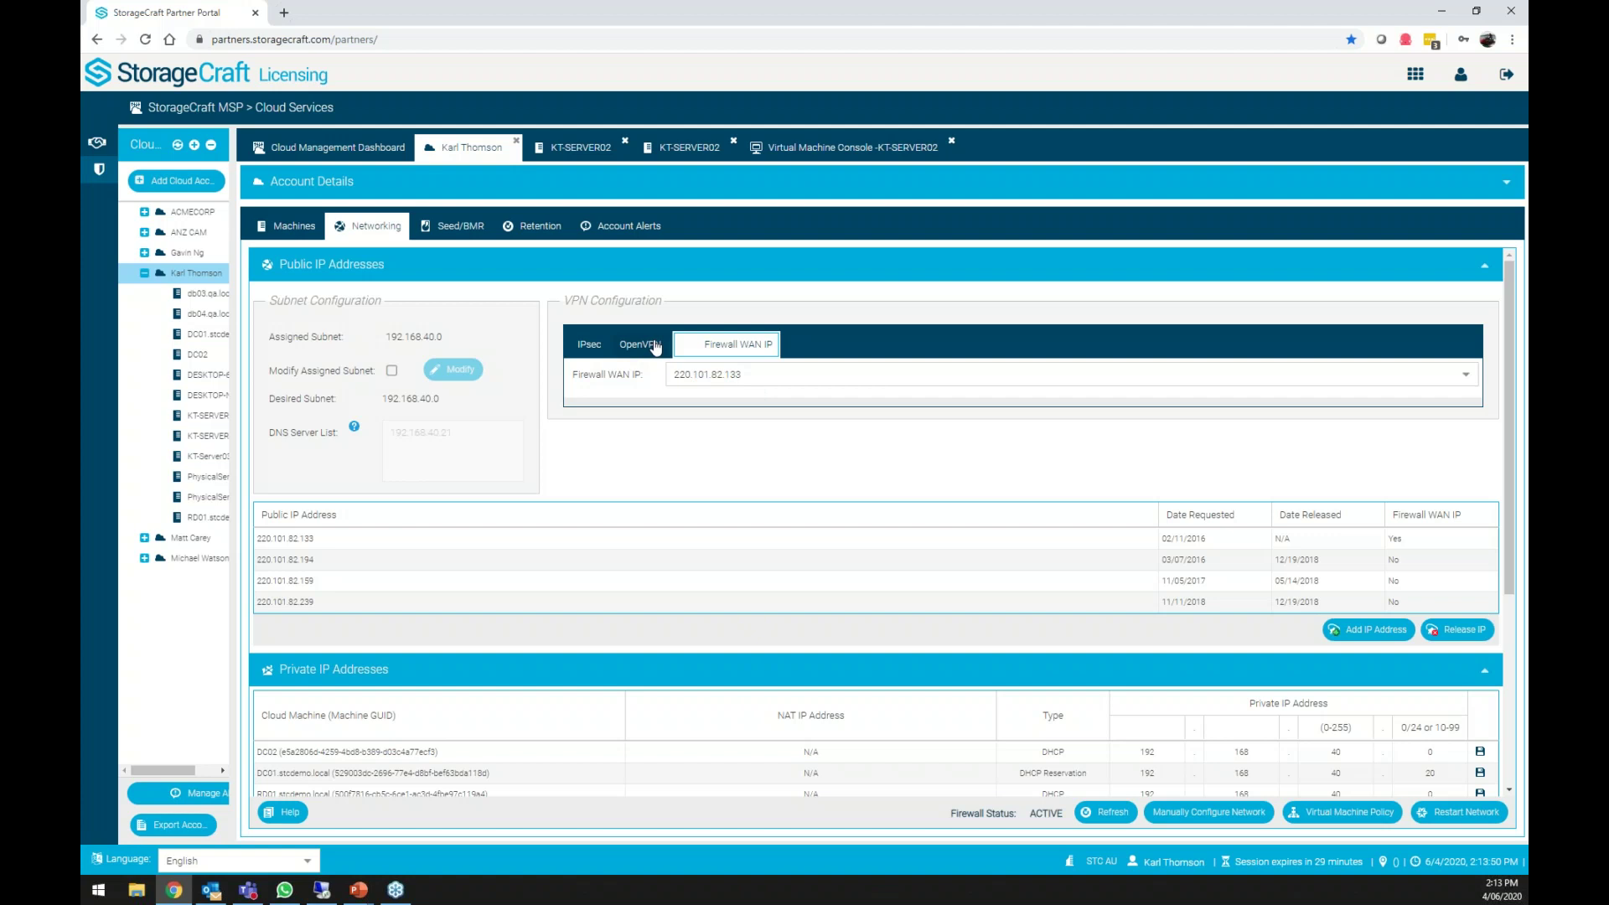
pyautogui.click(587, 350)
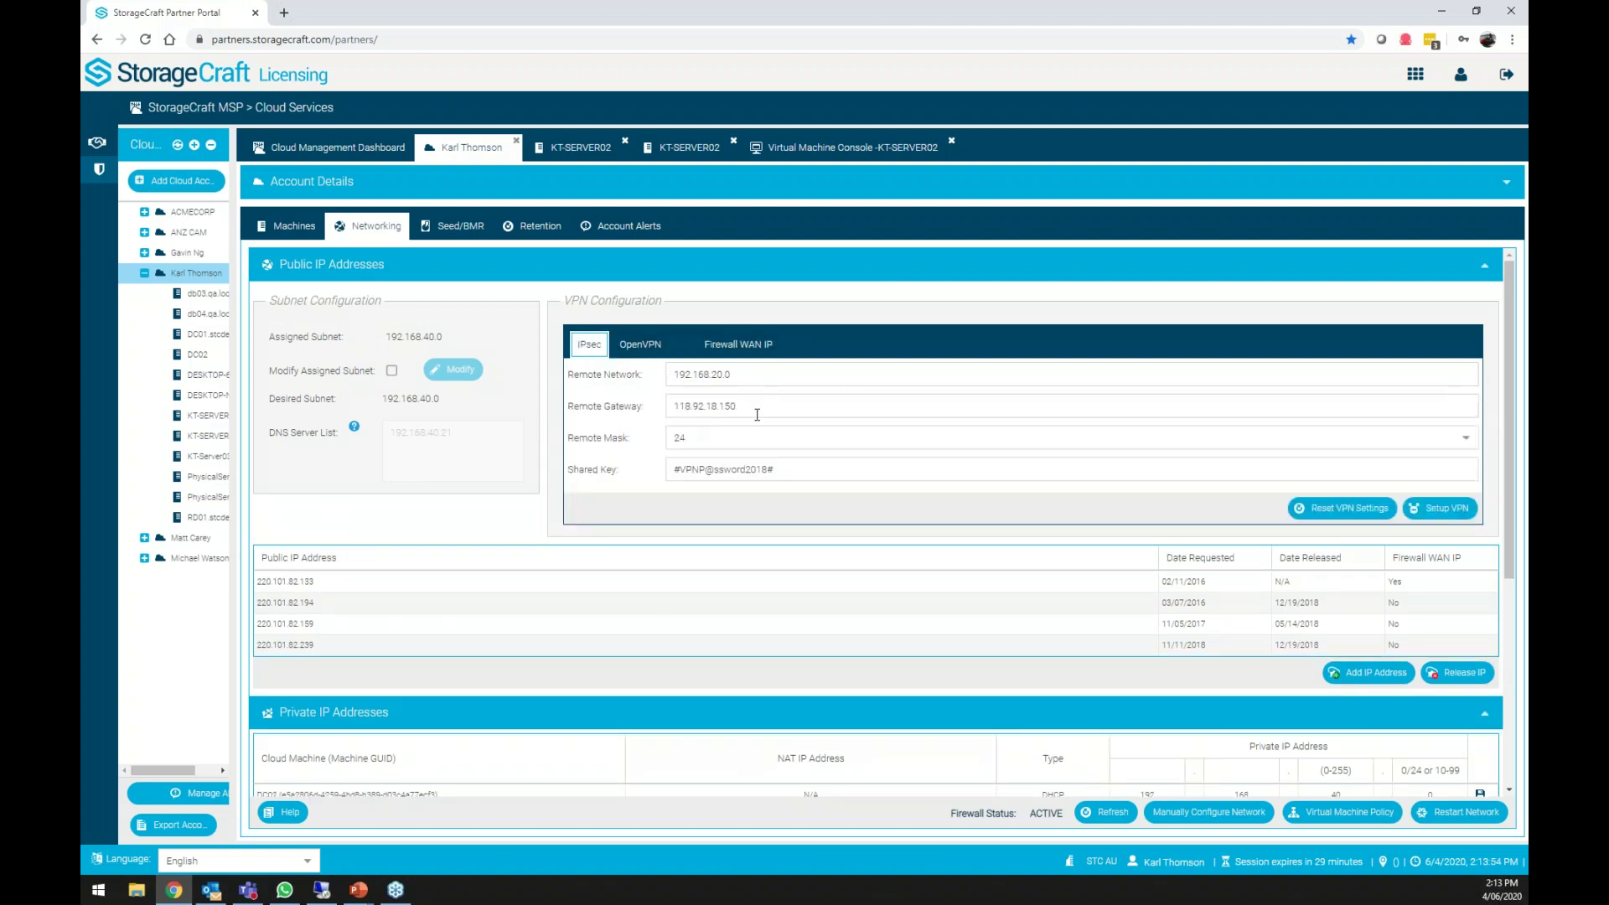
# Examine the OpenVPN client network and user settings, plus the private IP address and network mapping lists.
pyautogui.click(648, 347)
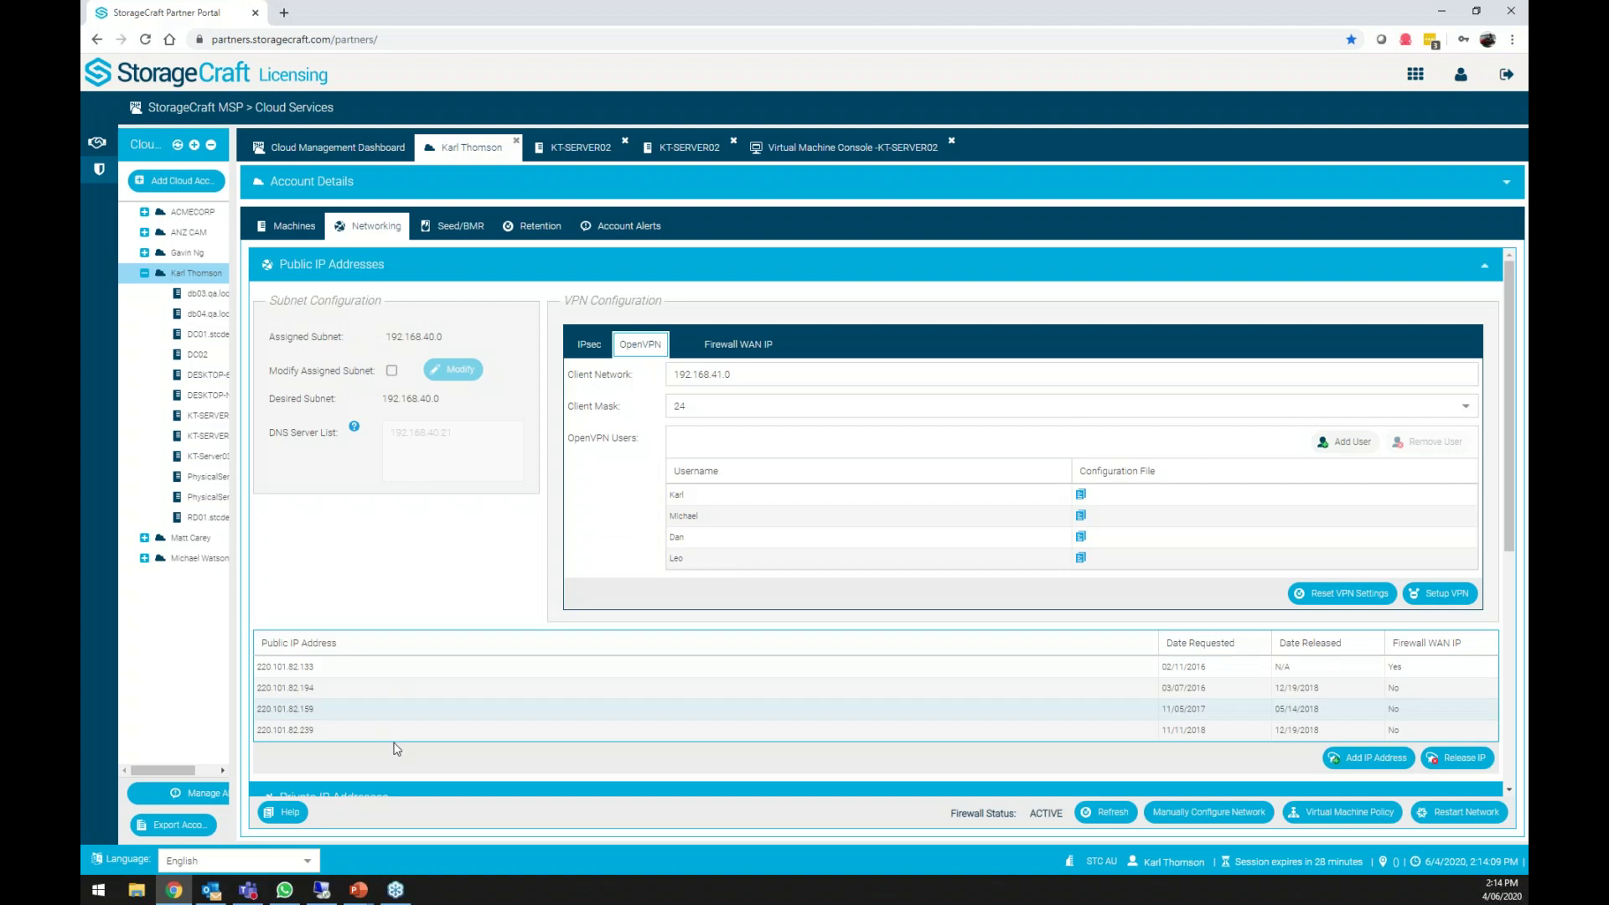
pyautogui.scroll(-4, 435, 577)
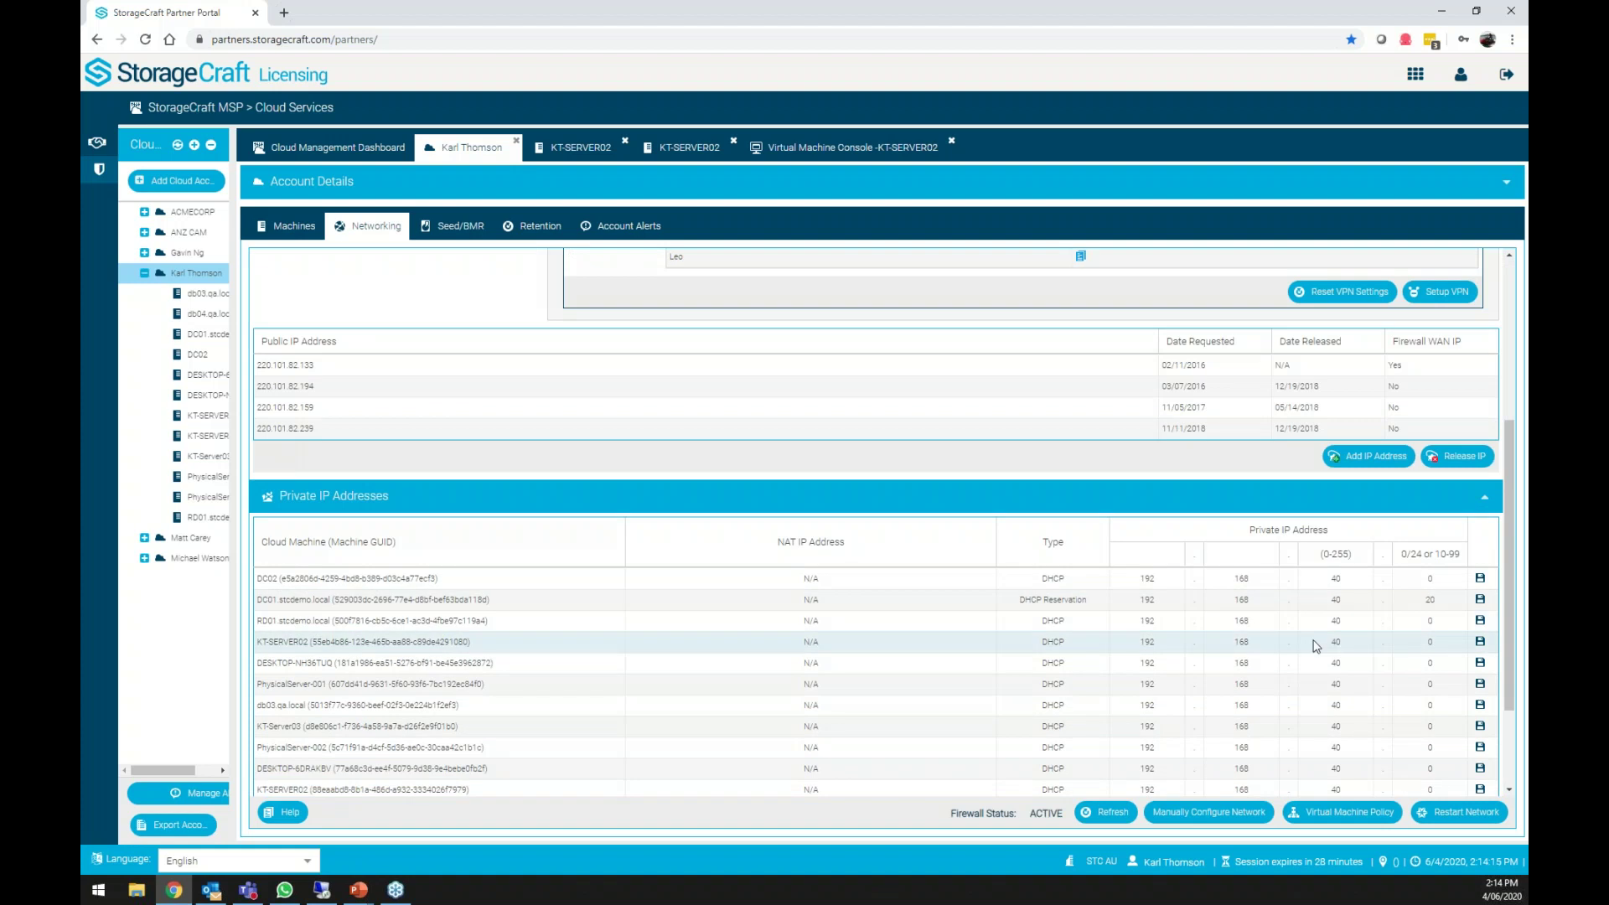
pyautogui.scroll(-2, 1211, 645)
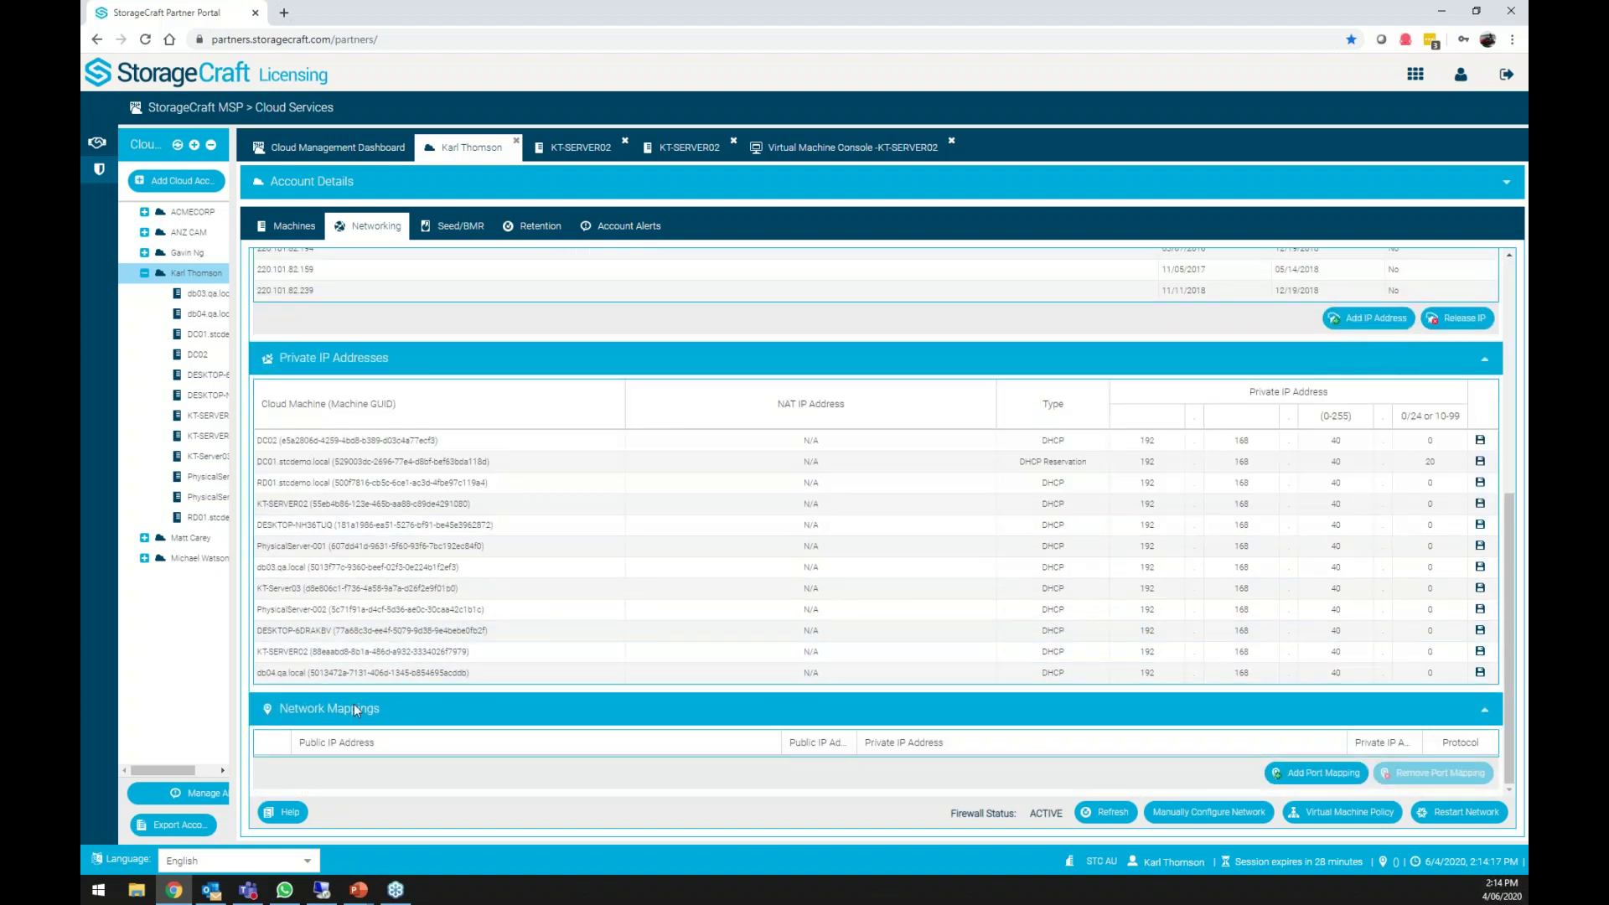
pyautogui.click(1328, 774)
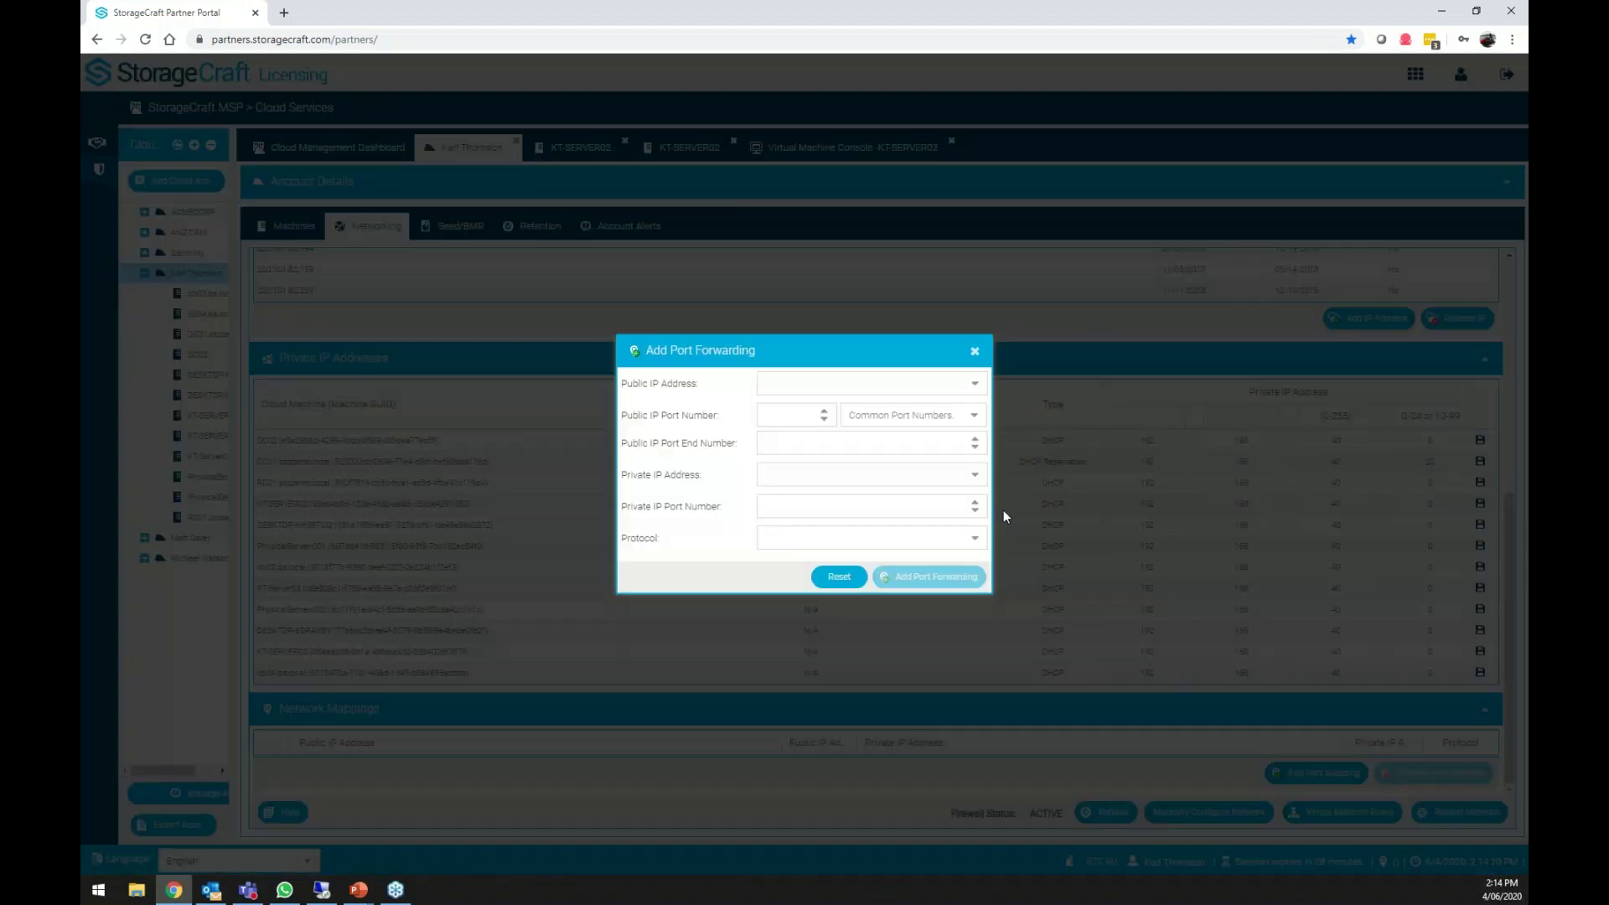
pyautogui.click(974, 384)
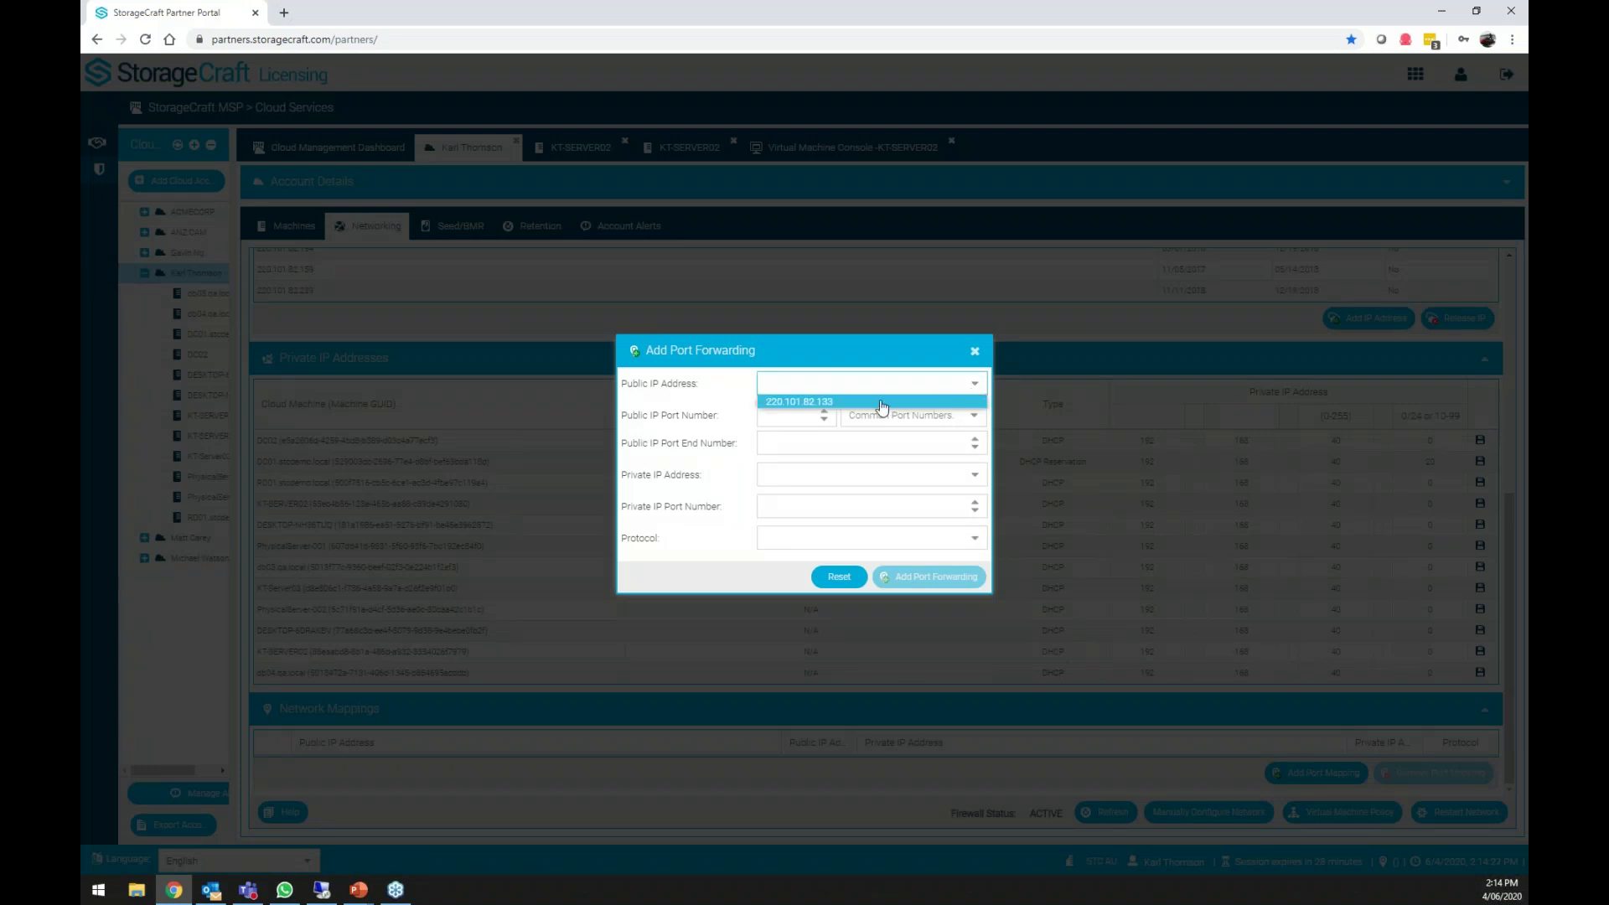
pyautogui.click(880, 404)
pyautogui.click(980, 417)
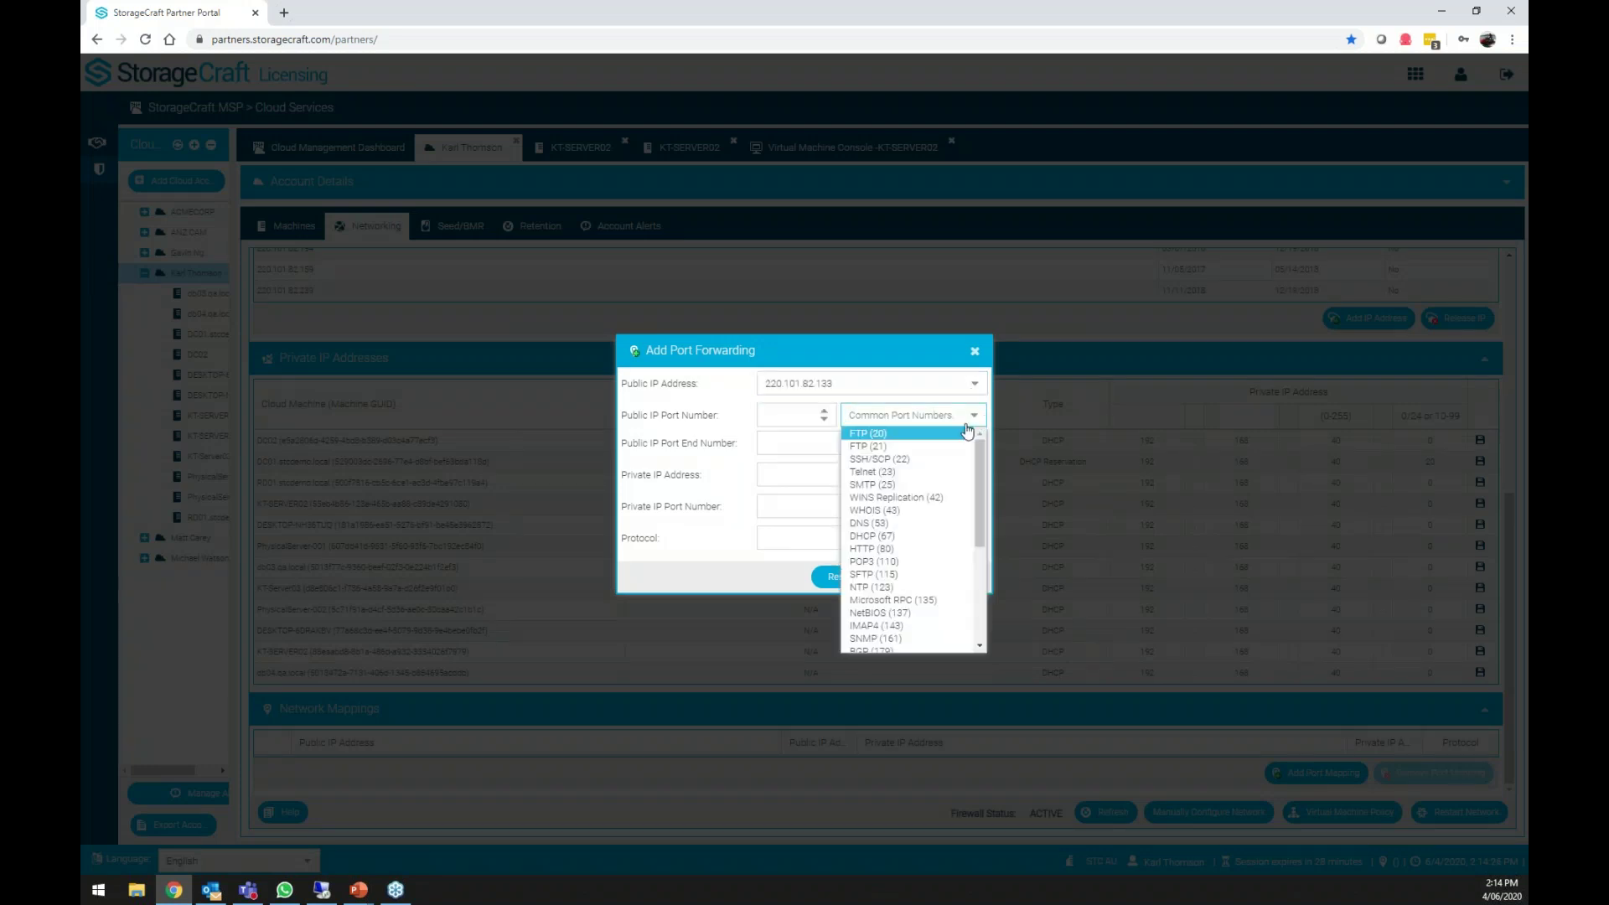
pyautogui.press('Down')
pyautogui.press('Down')
pyautogui.press('Down')
pyautogui.press('Down')
pyautogui.press('Return')
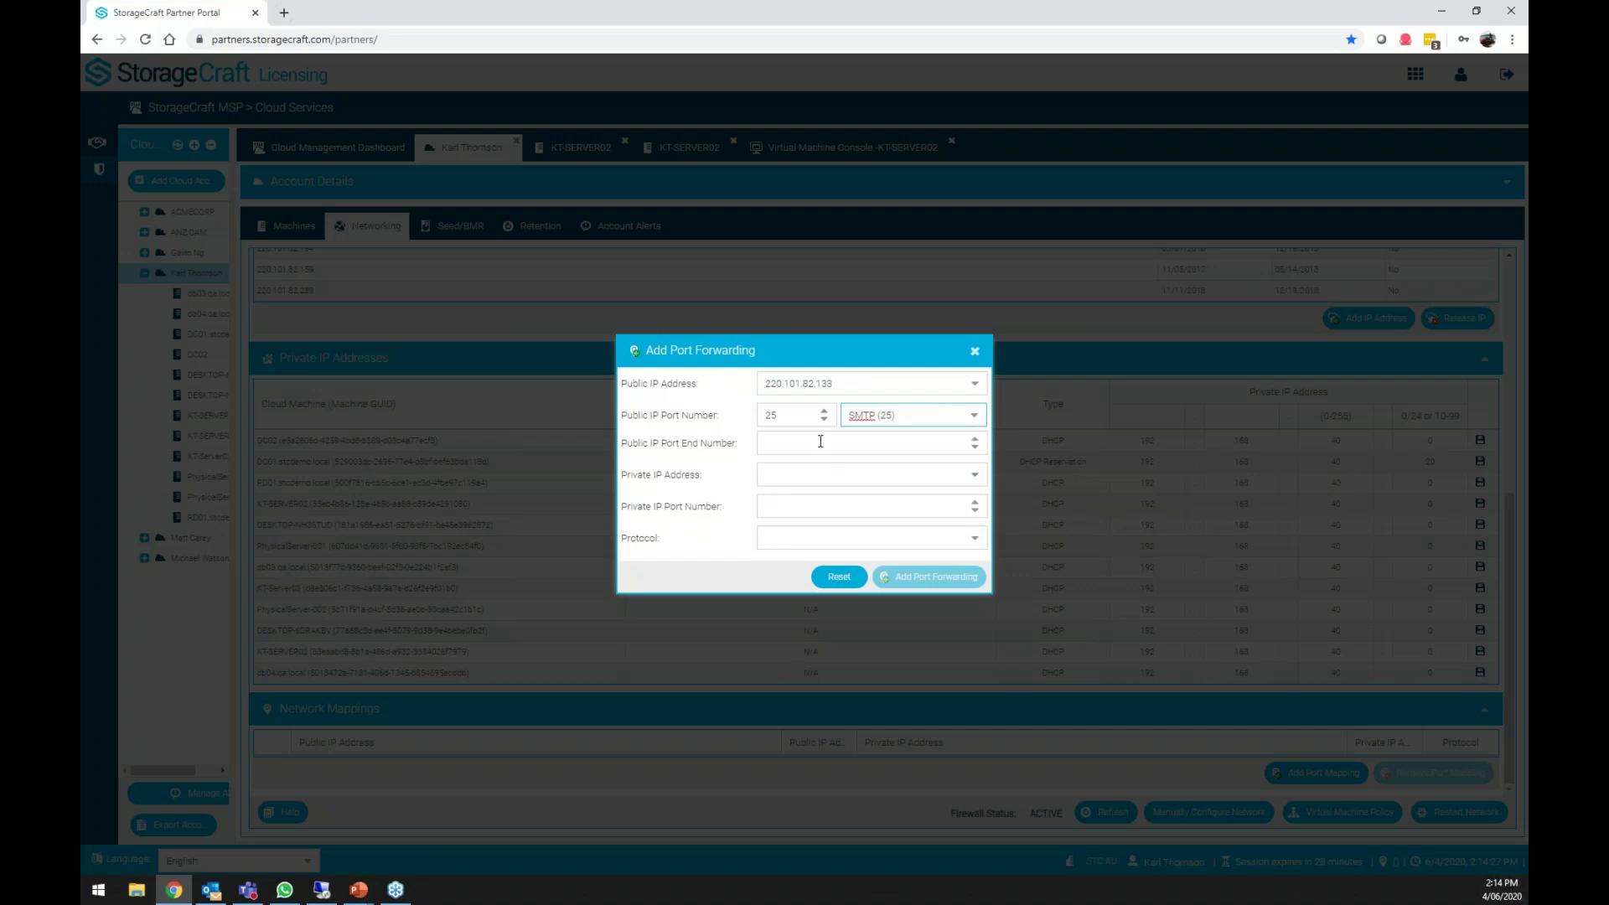
# Forward the mapping to private IP address 192.168.40.20 on port 25 with the tcp protocol, and add the rule.
pyautogui.click(797, 470)
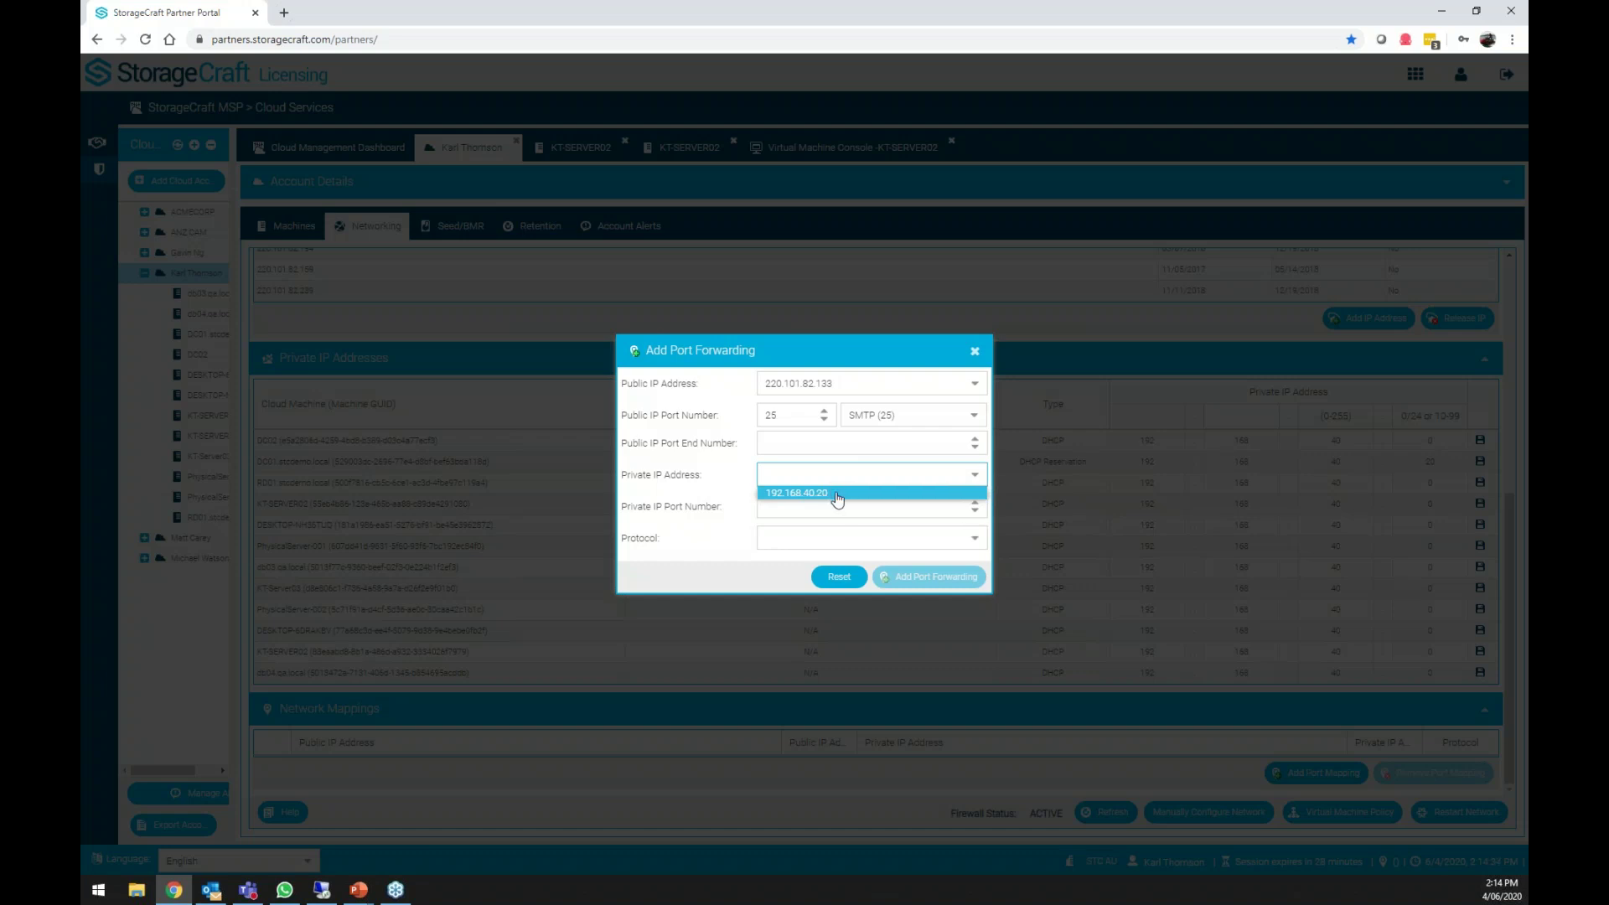
pyautogui.click(837, 495)
pyautogui.click(825, 513)
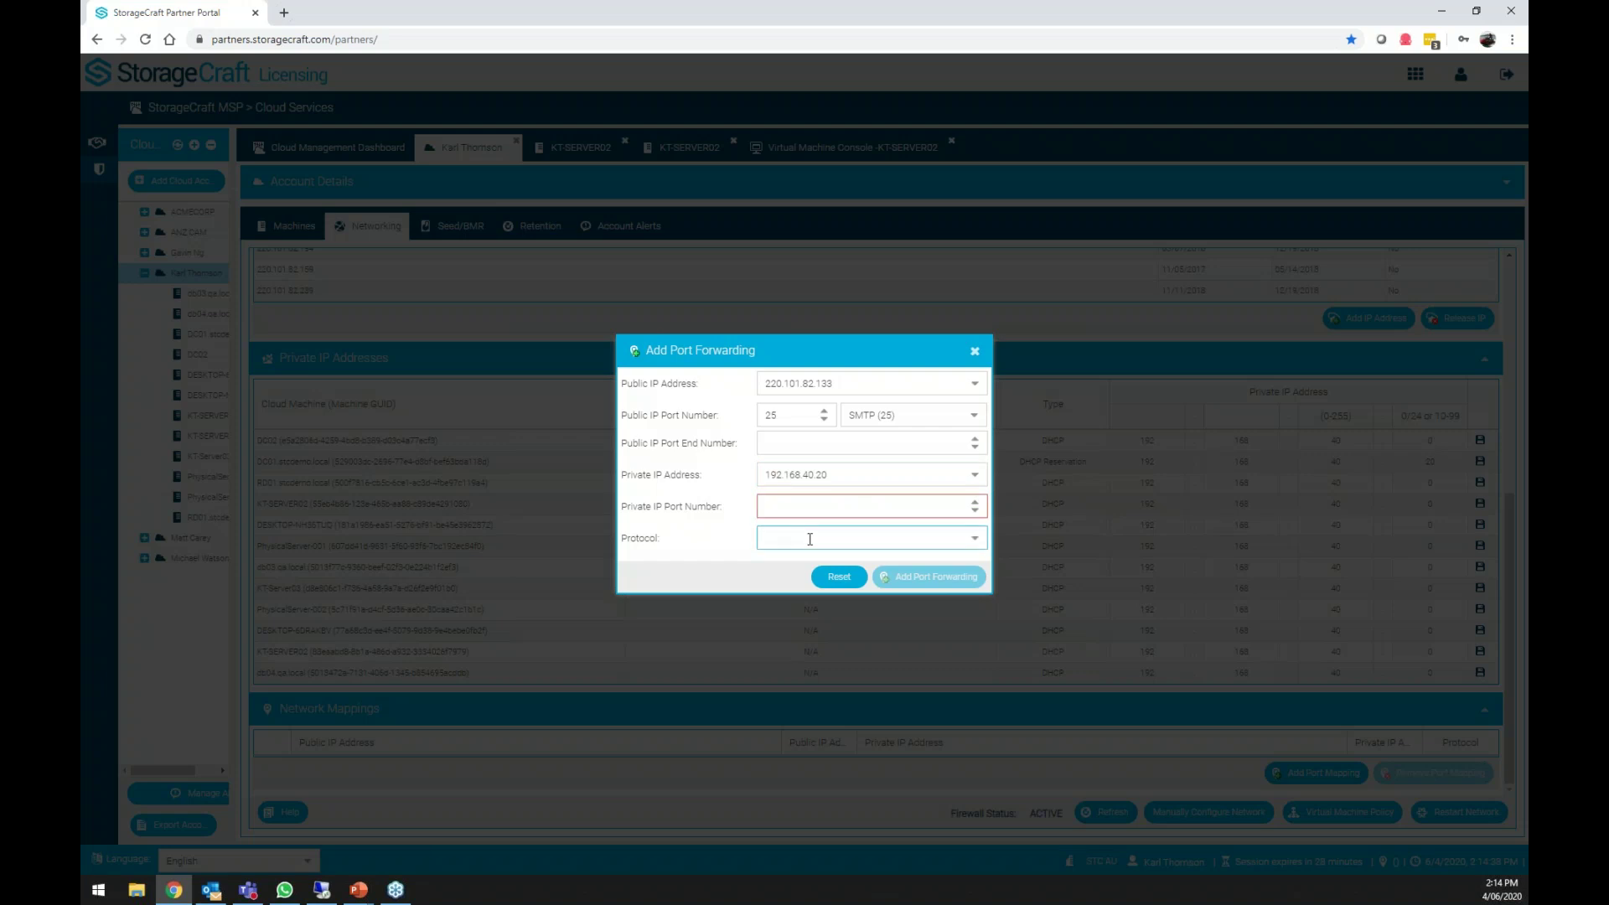
pyautogui.click(807, 538)
pyautogui.click(800, 557)
pyautogui.click(790, 505)
pyautogui.write('25')
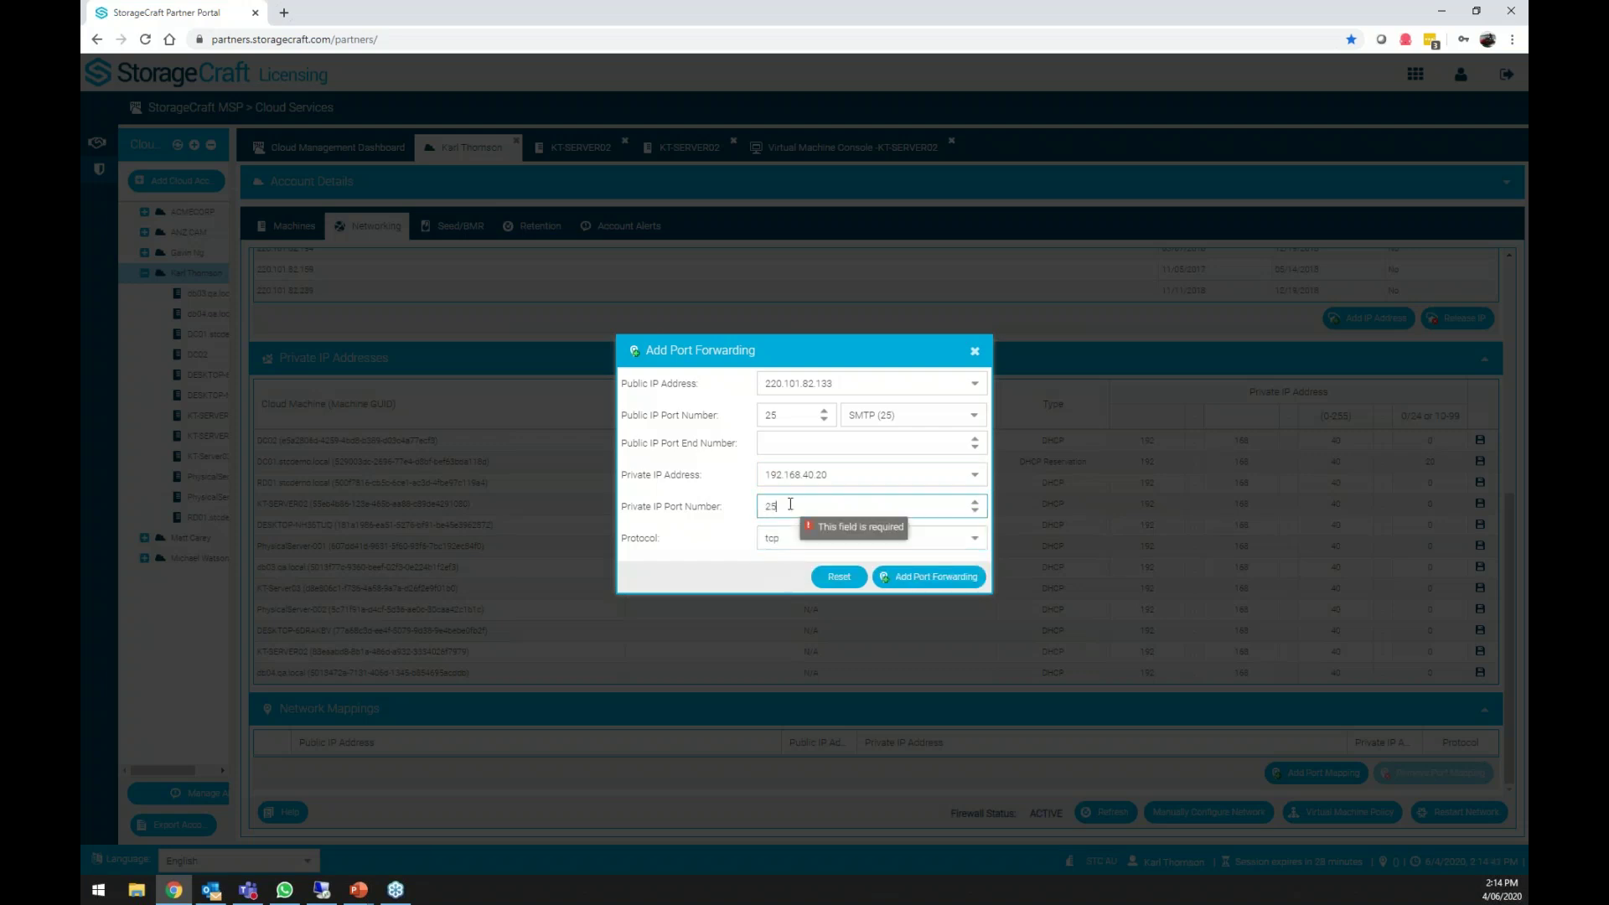
pyautogui.click(919, 578)
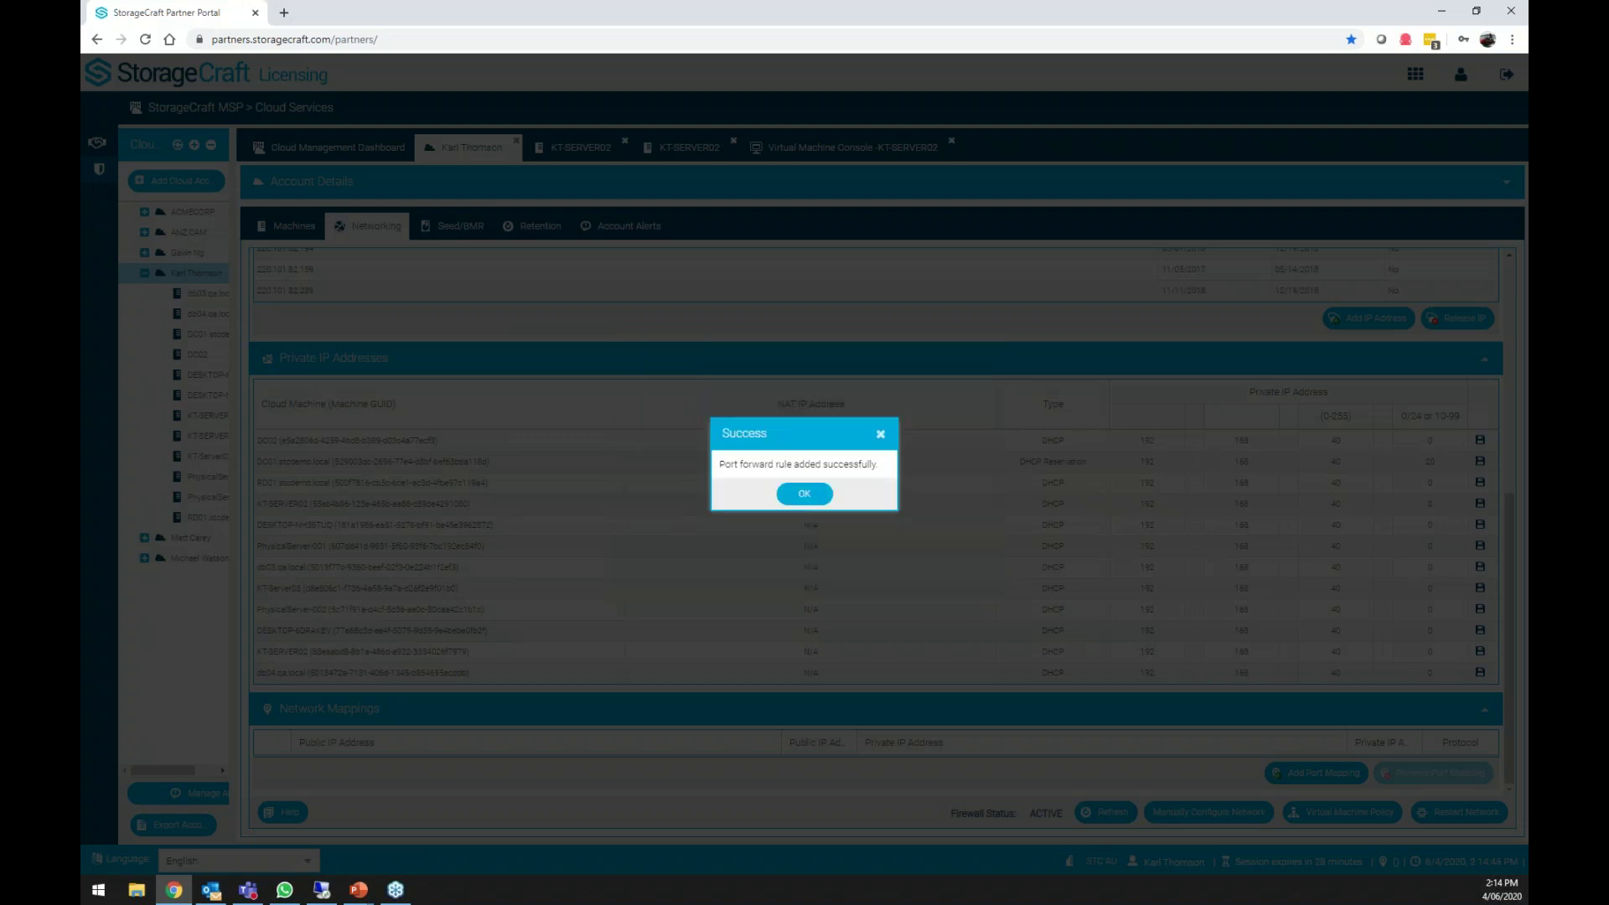
pyautogui.click(804, 493)
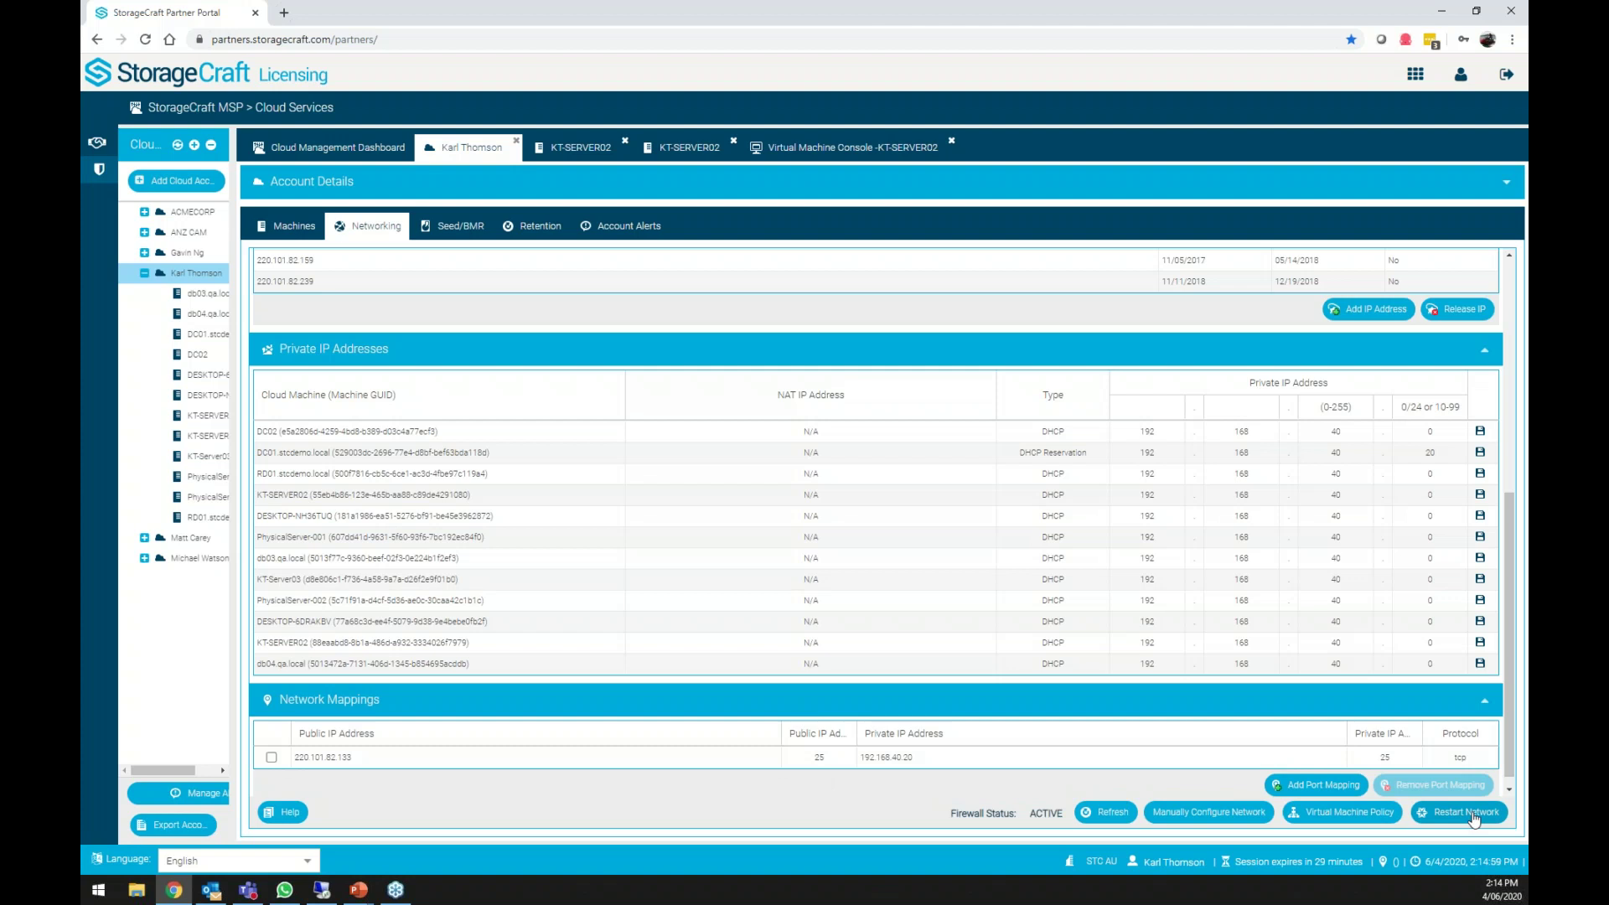
# Open the virtual machine policy and examine the DC02 and RD01.stcdemo.local machines with their dependency and sleep seconds.
pyautogui.scroll(5, 1238, 635)
pyautogui.scroll(-5, 1234, 636)
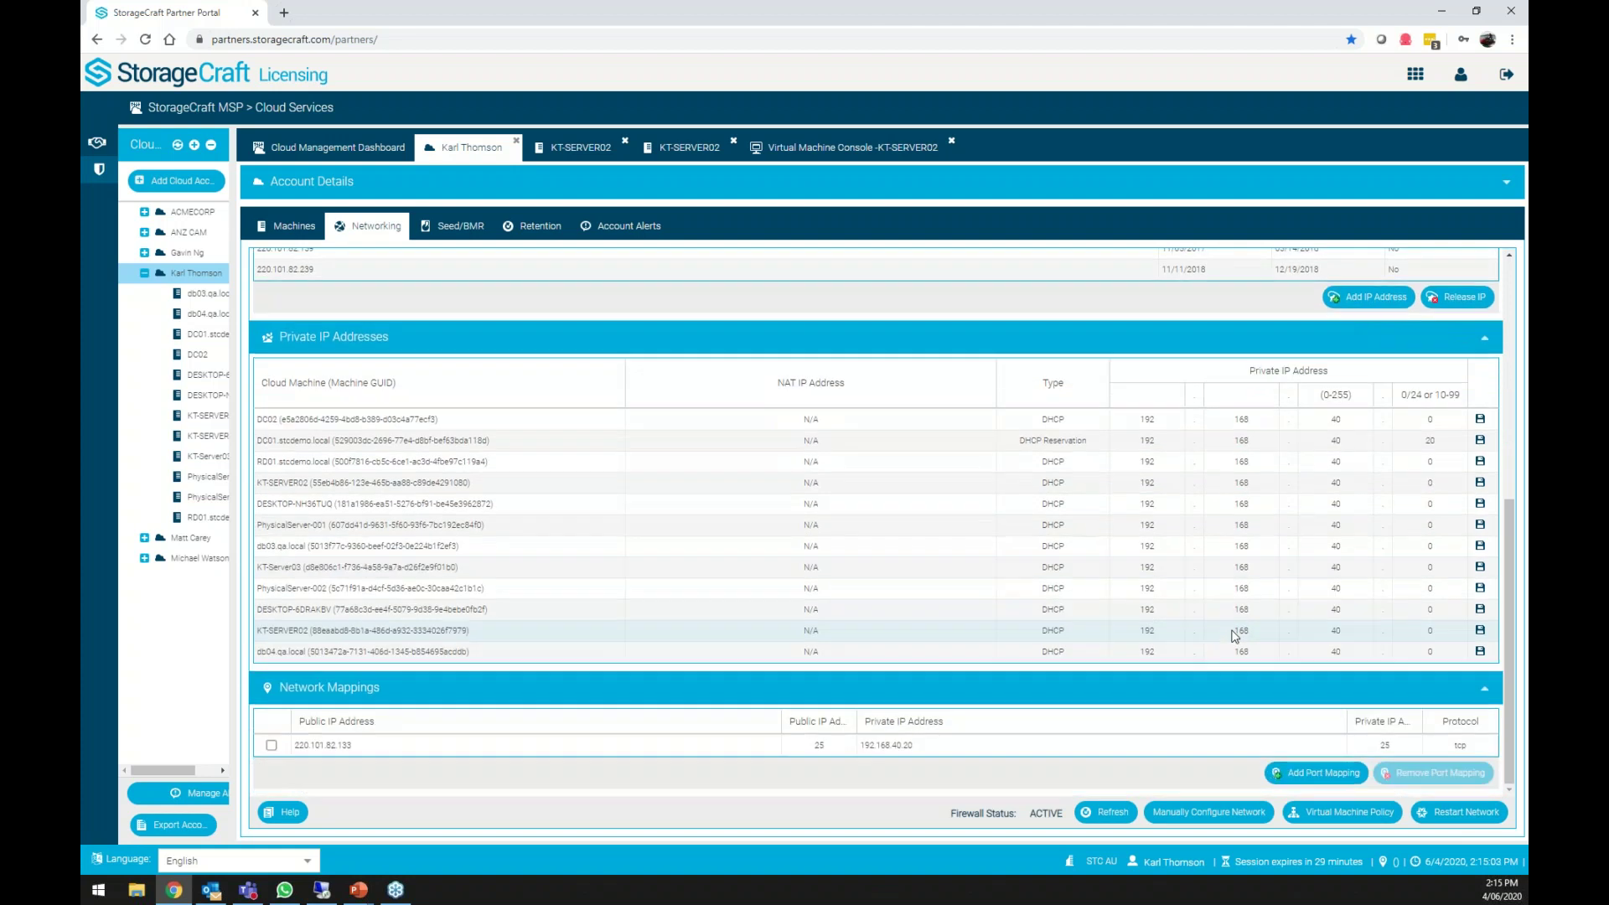
pyautogui.click(1303, 817)
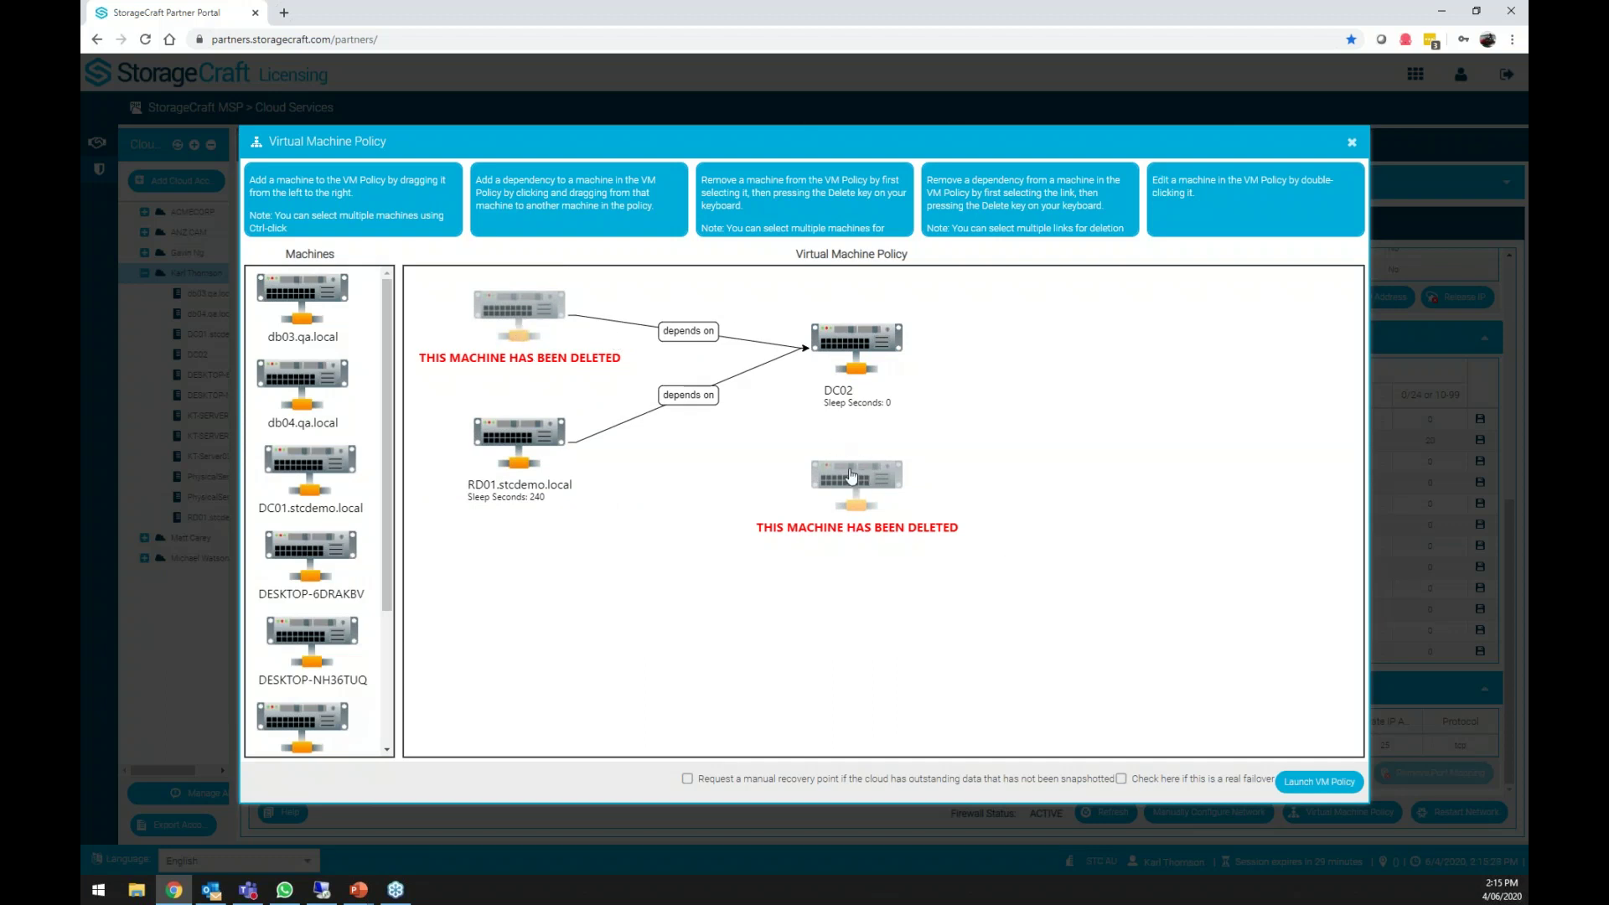
pyautogui.click(848, 345)
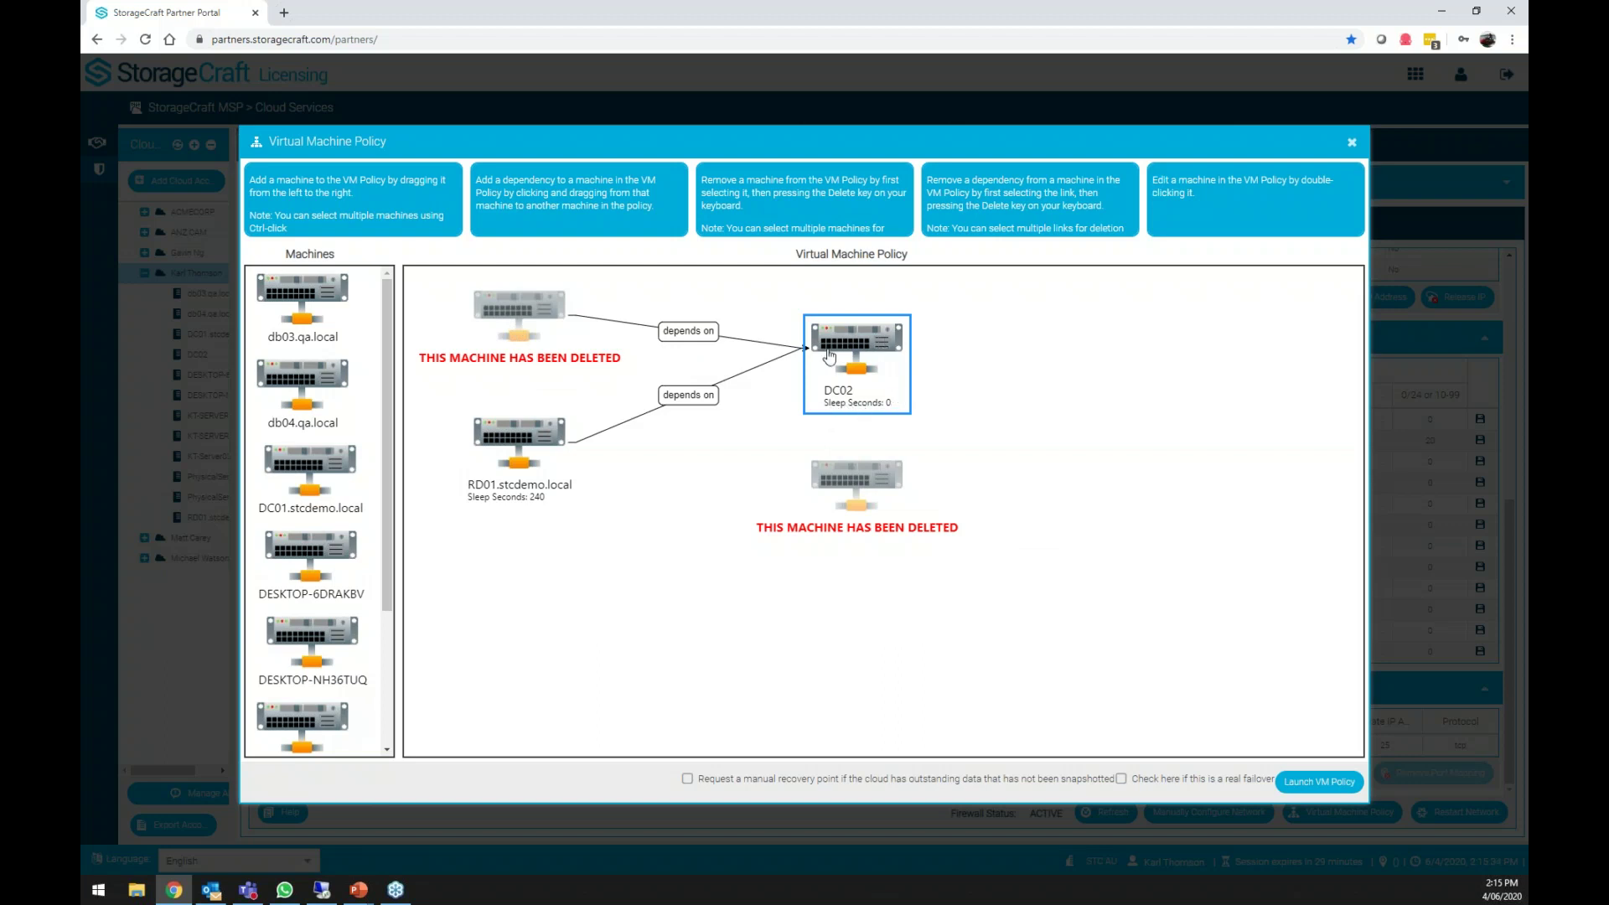
pyautogui.click(533, 445)
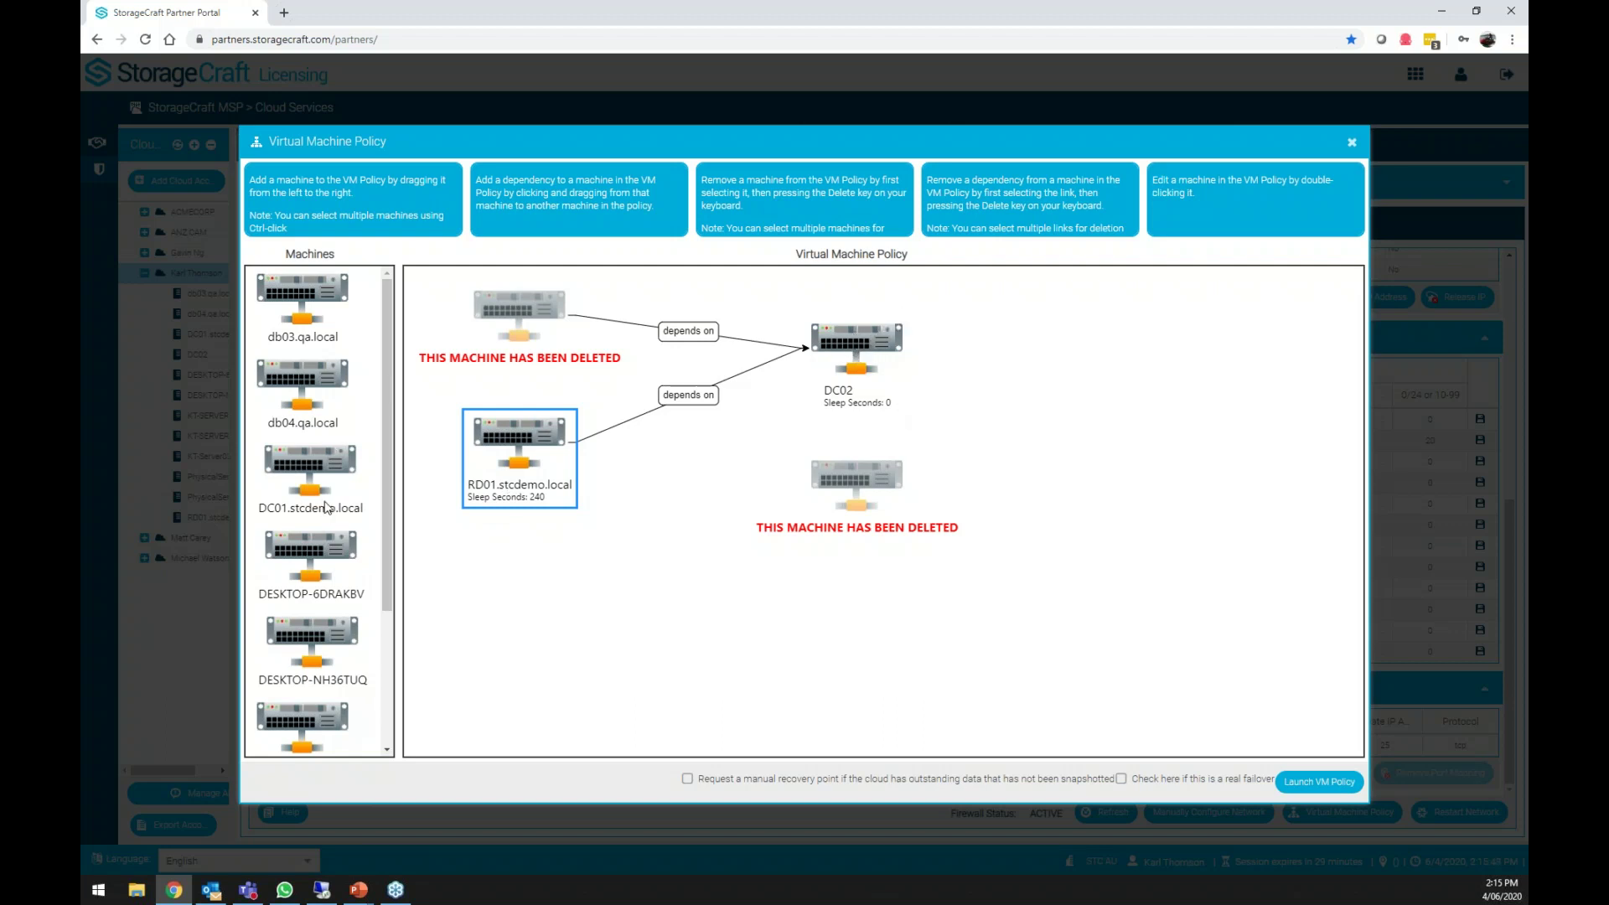
# Try to add DC01.stcdemo.local to the virtual machine policy, and close the policy.
pyautogui.moveTo(306, 499); pyautogui.dragTo(854, 657)
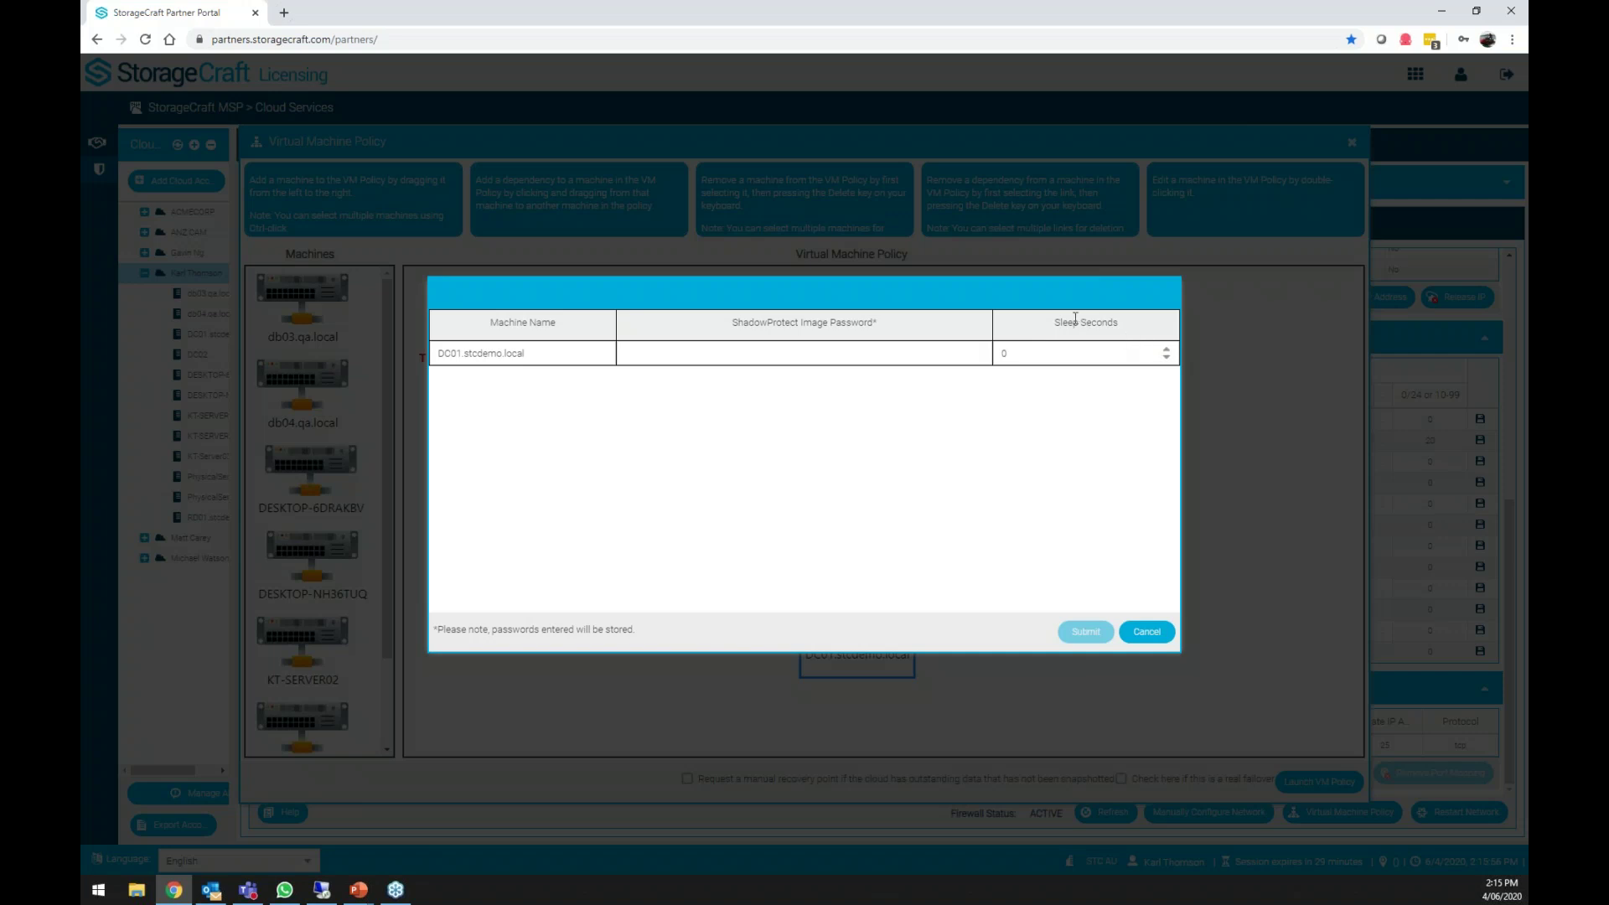
pyautogui.click(1148, 633)
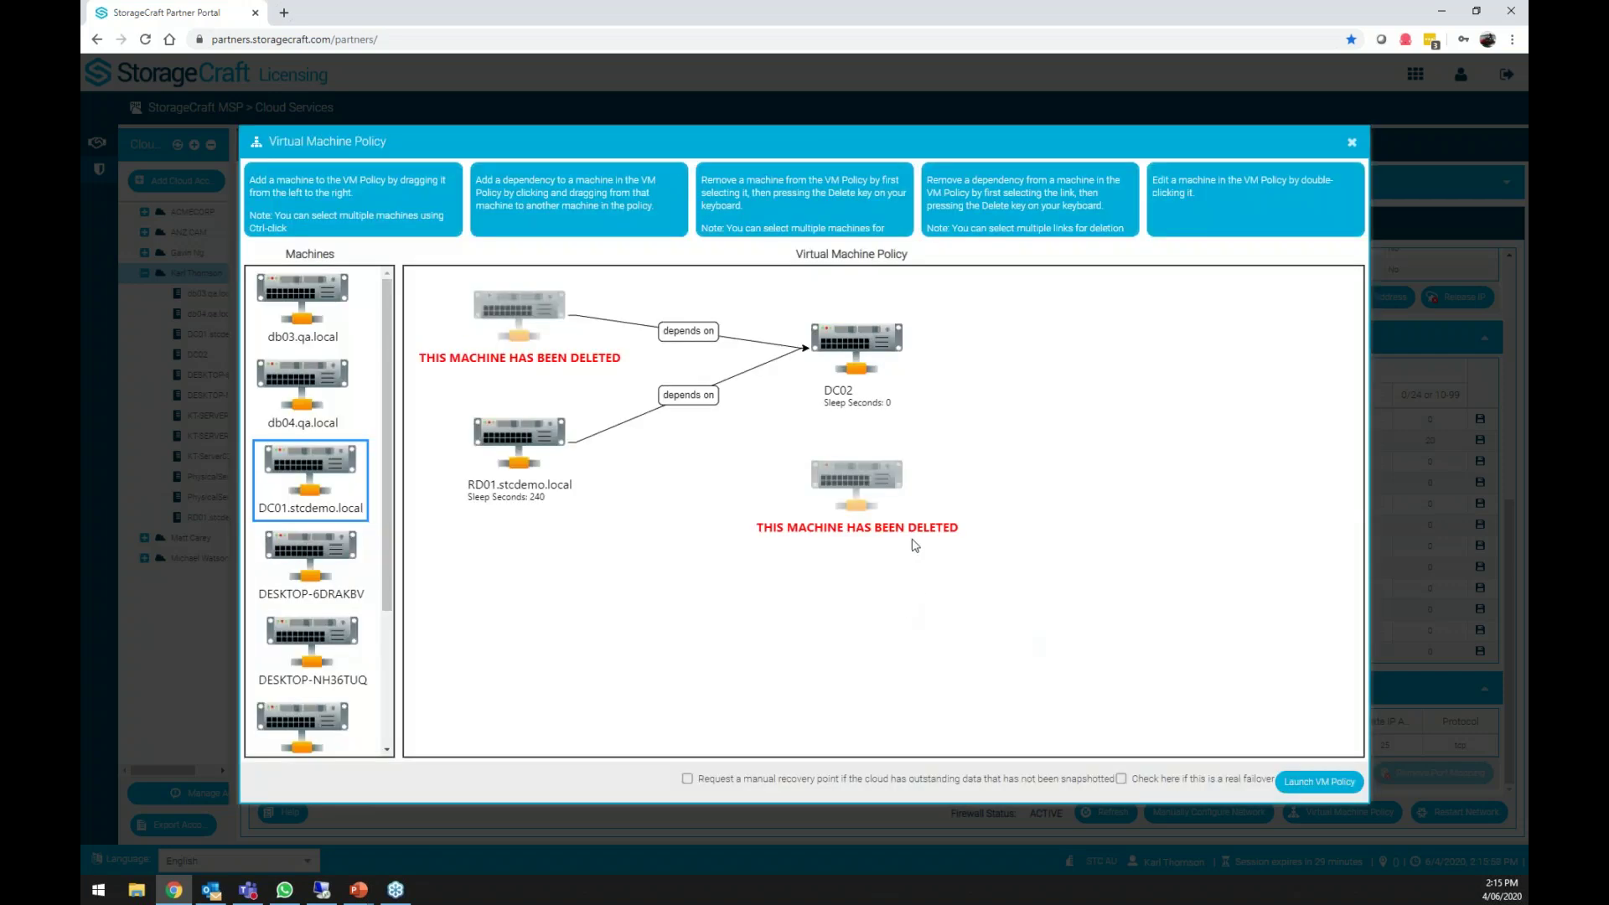
pyautogui.moveTo(516, 452); pyautogui.dragTo(471, 318)
pyautogui.click(1352, 143)
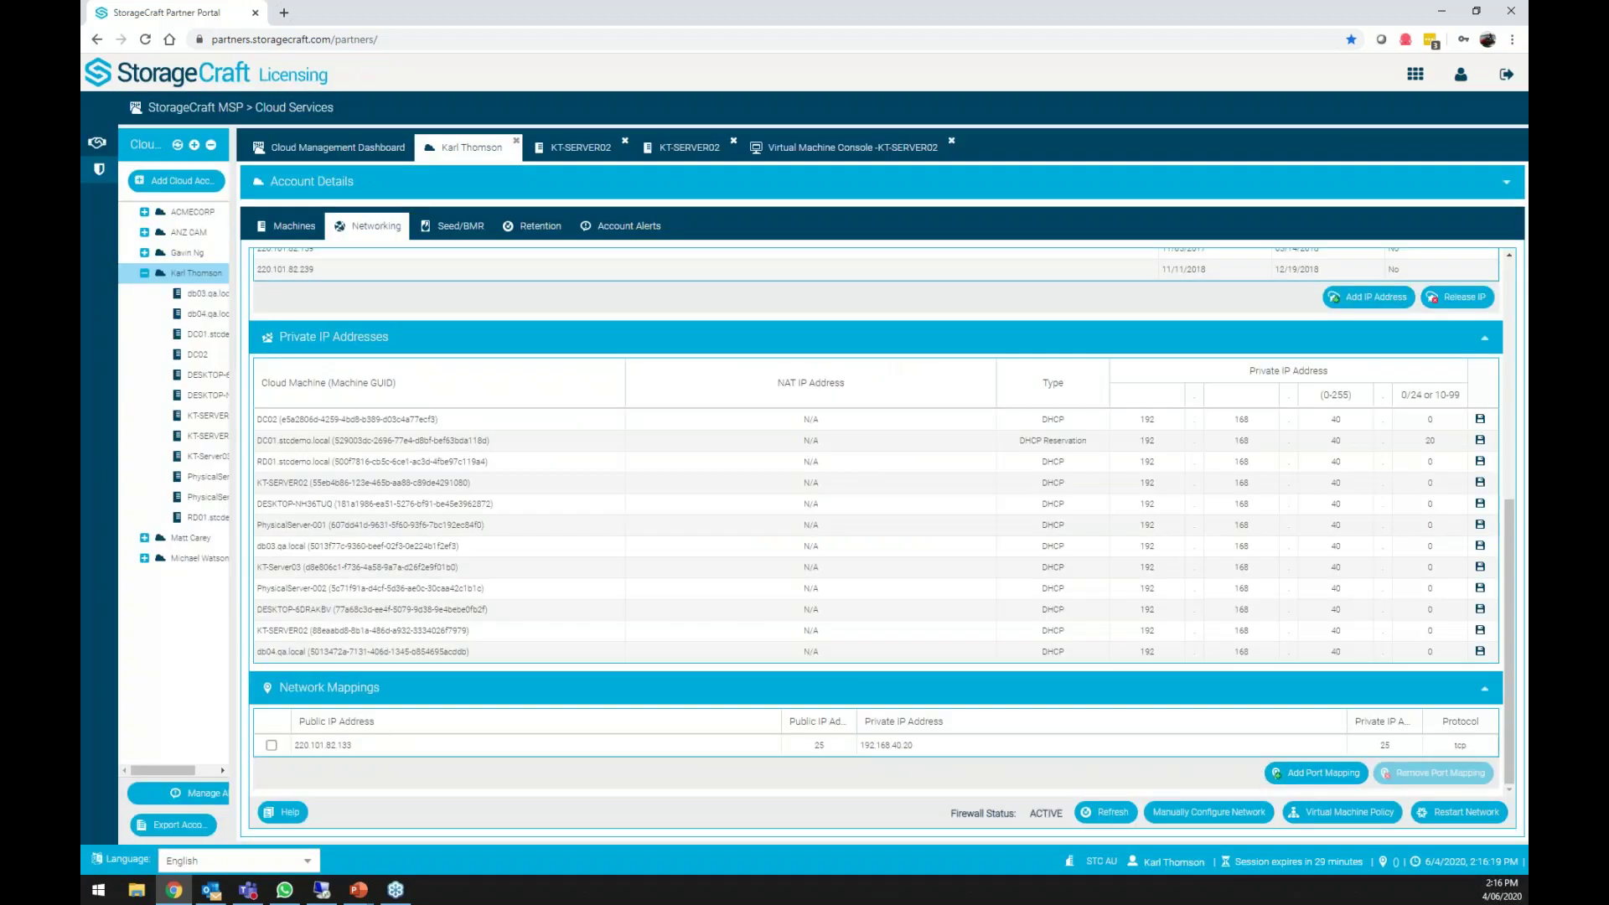
# Check the KT-SERVER02 virtual machine console, and switch to the PowerPoint slide show's Quick Poll and Q&A slide.
pyautogui.click(885, 149)
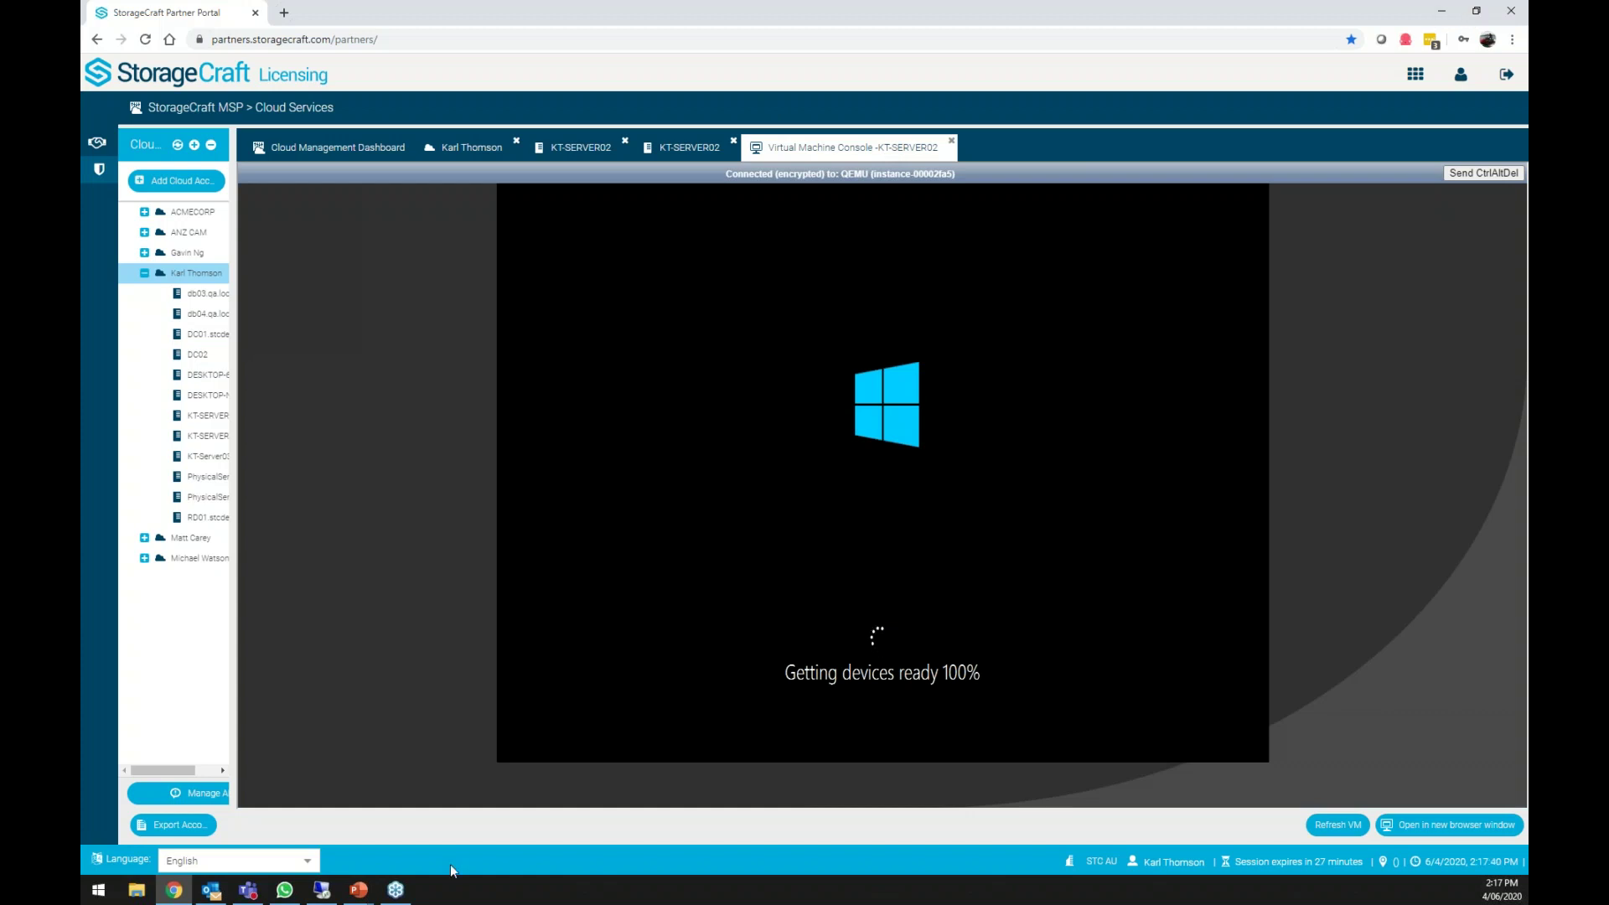
pyautogui.click(359, 890)
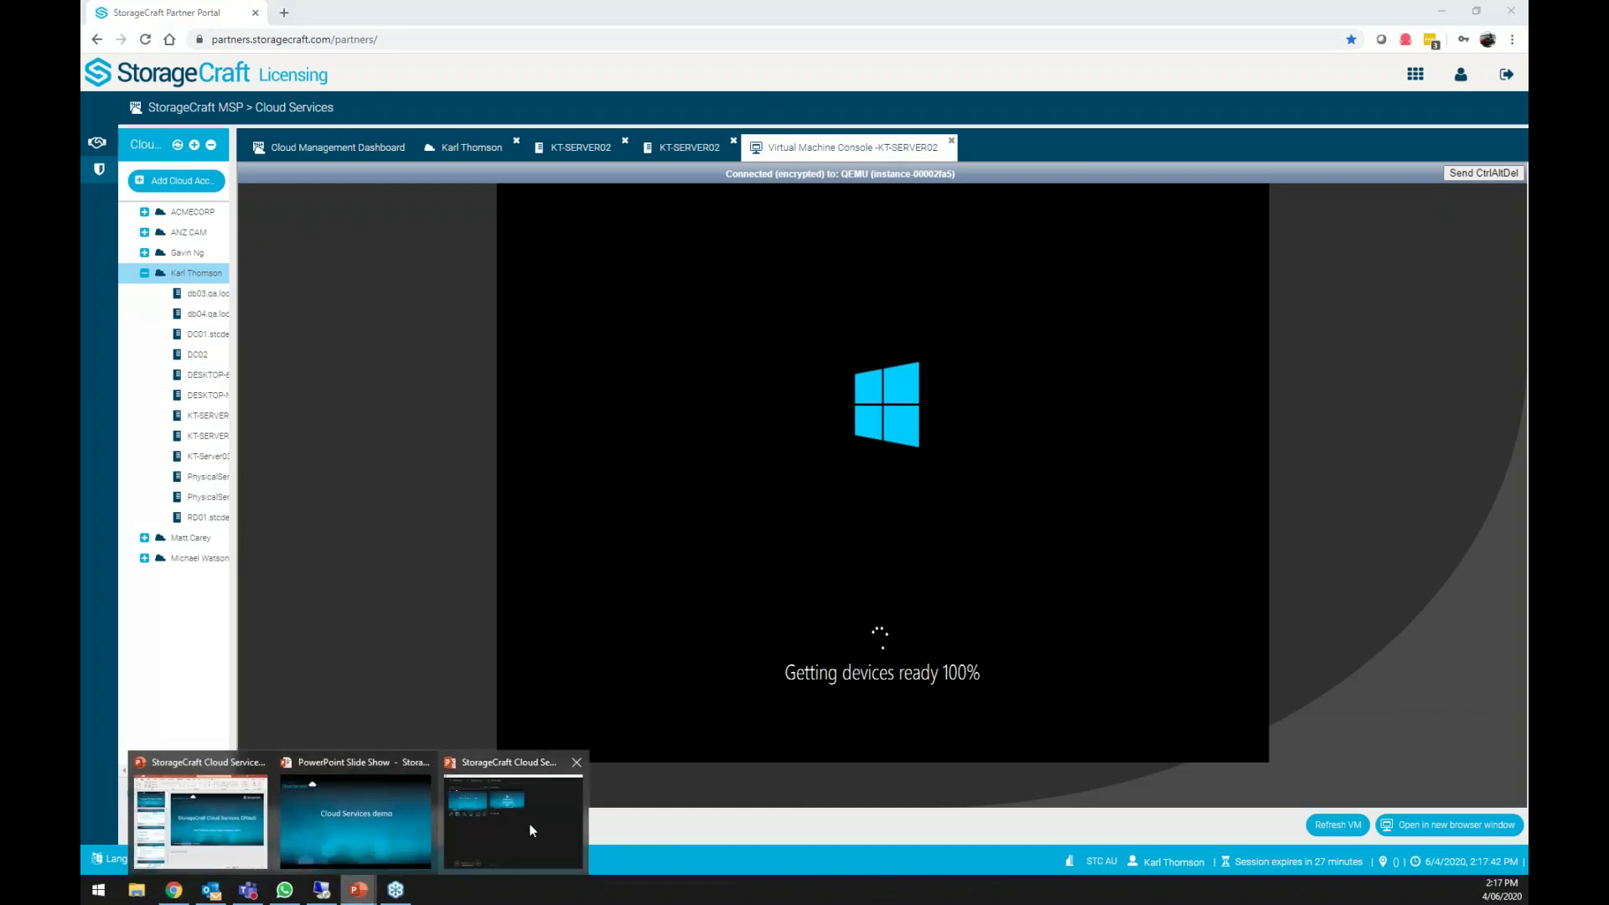
pyautogui.click(396, 826)
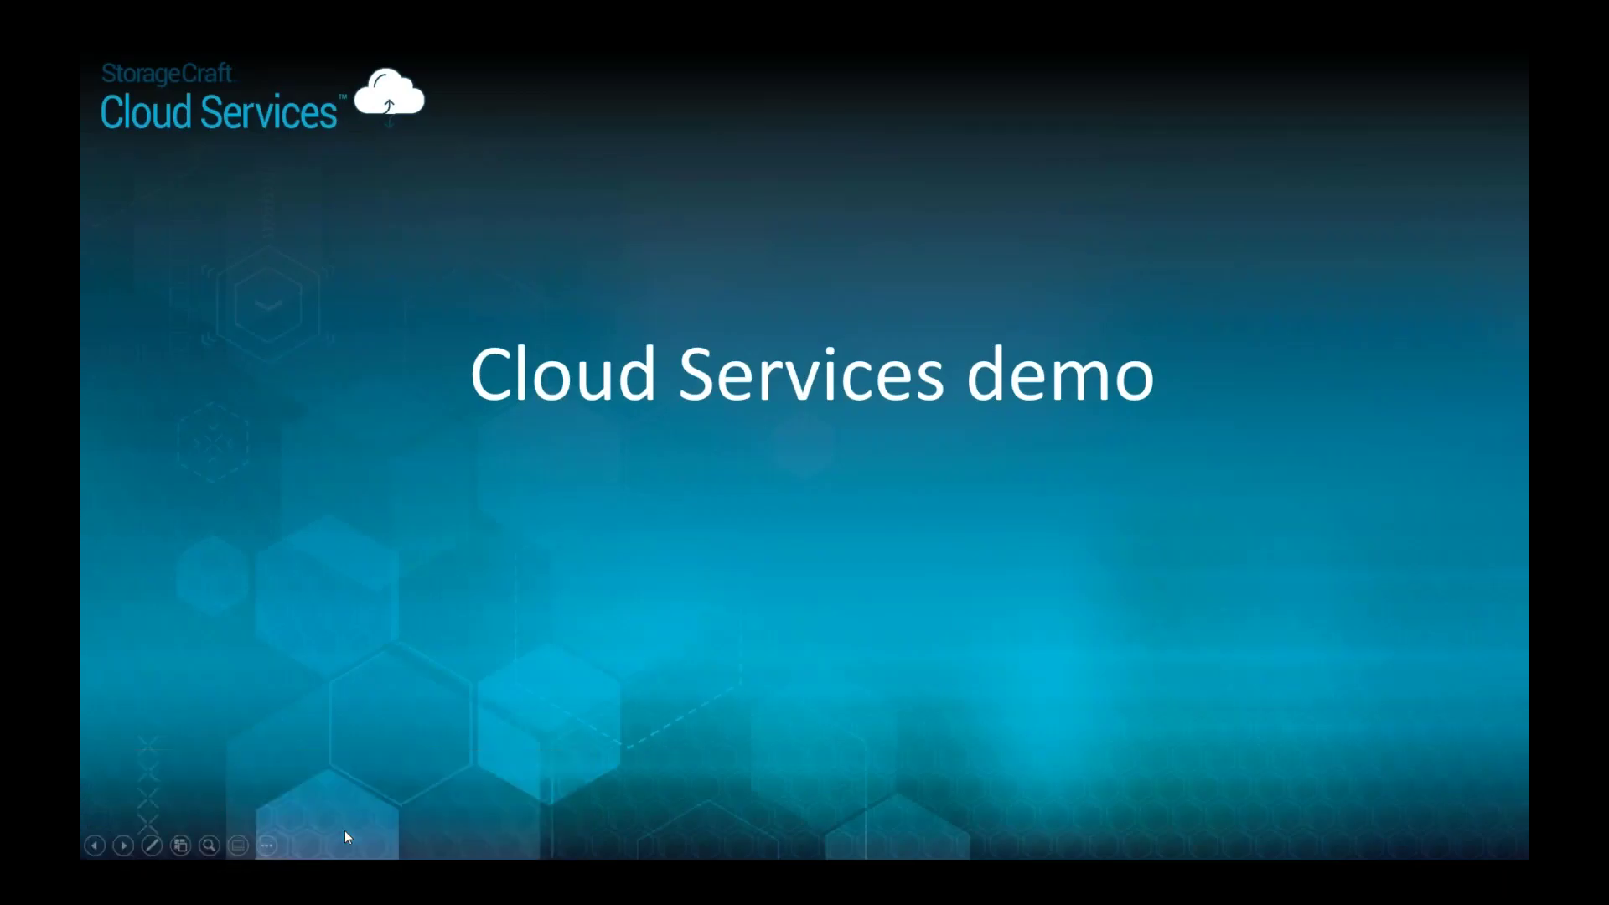
pyautogui.press('Right')
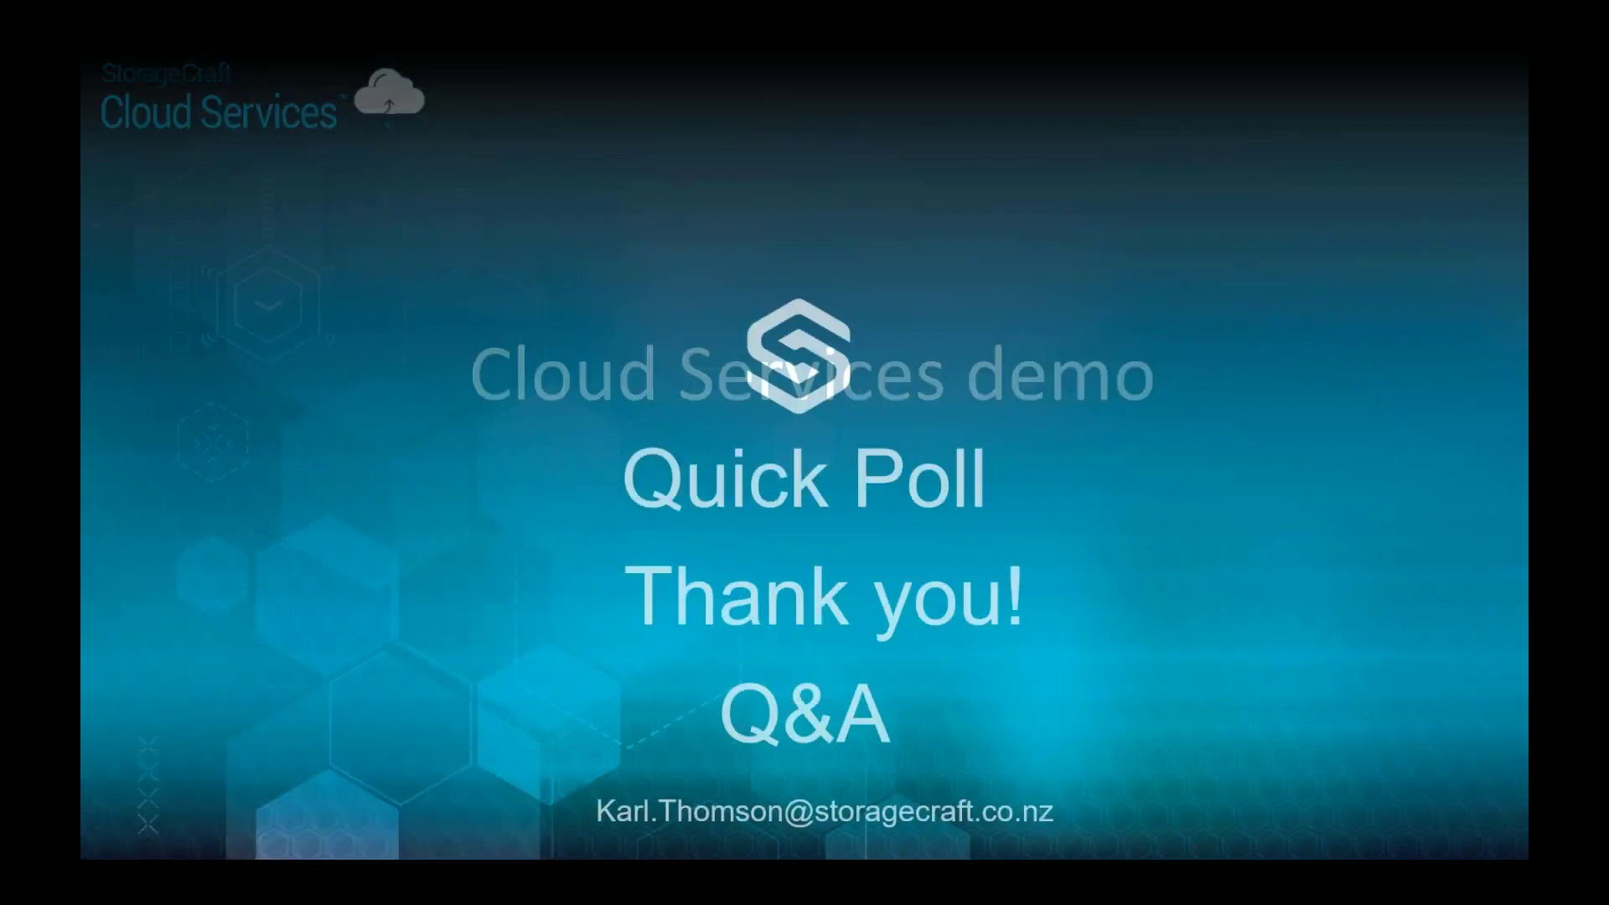